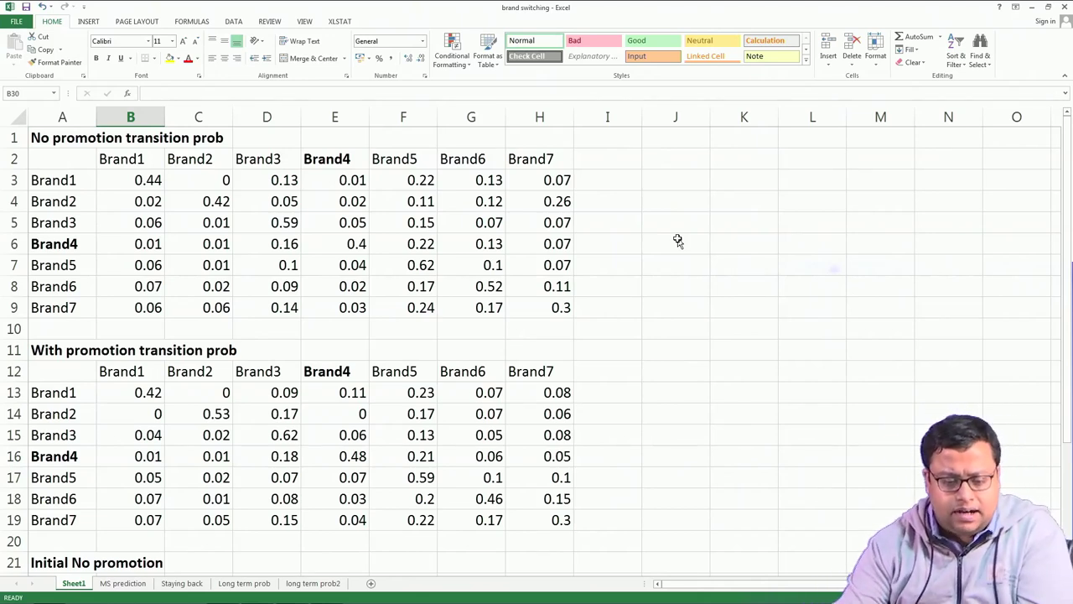
Examine the no-promotion transition probabilities for the seven brands in B3:H9.
left_click(52, 181)
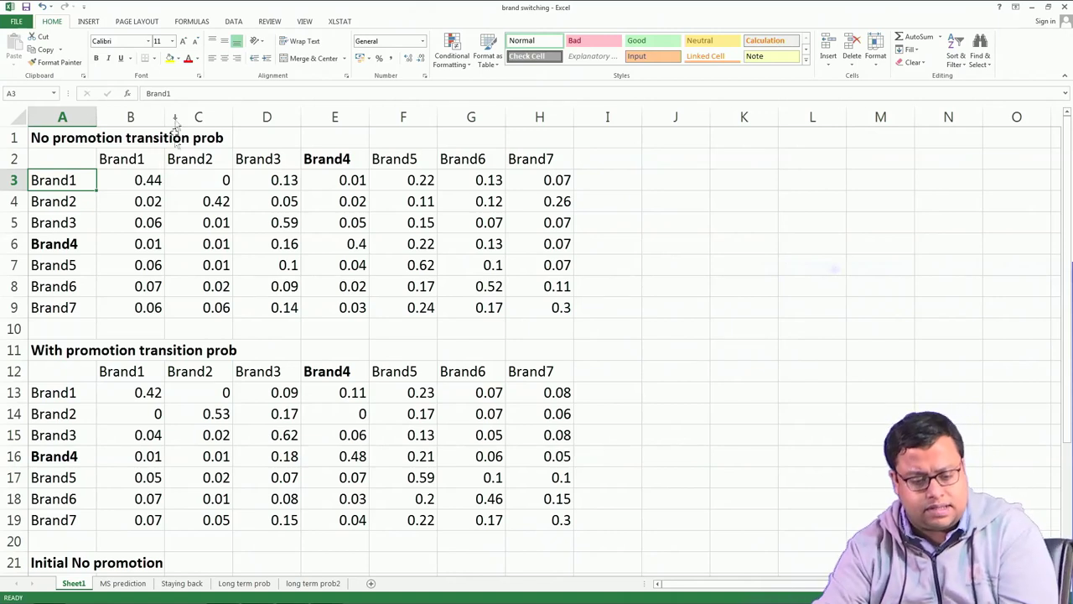
left_click_drag(138, 179, 565, 311)
left_click(606, 349)
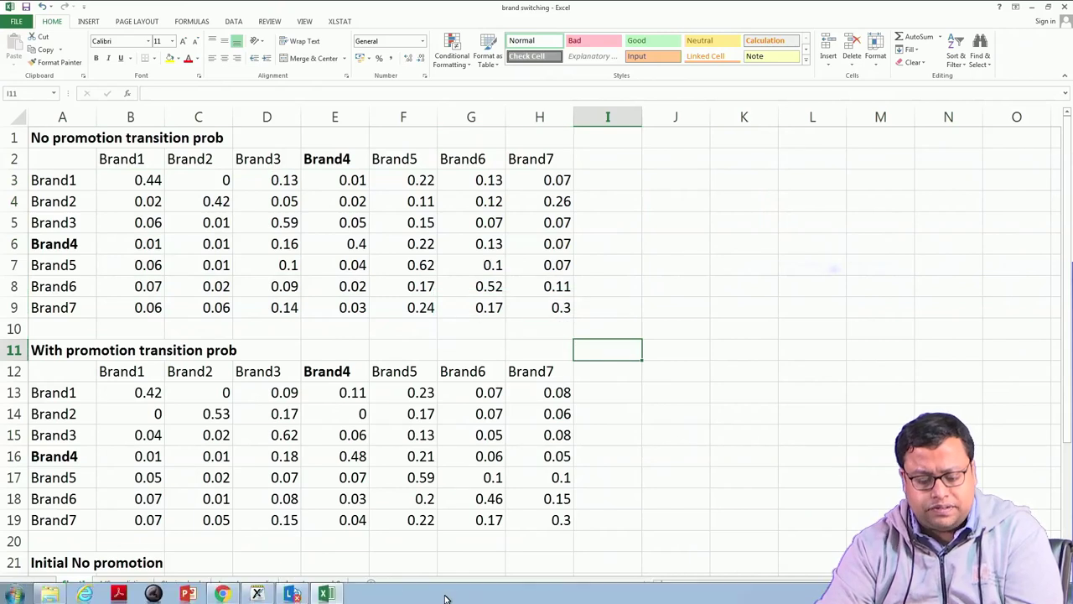
Switch to Xournal and add a blank second page after the normalisation notes.
left_click(257, 594)
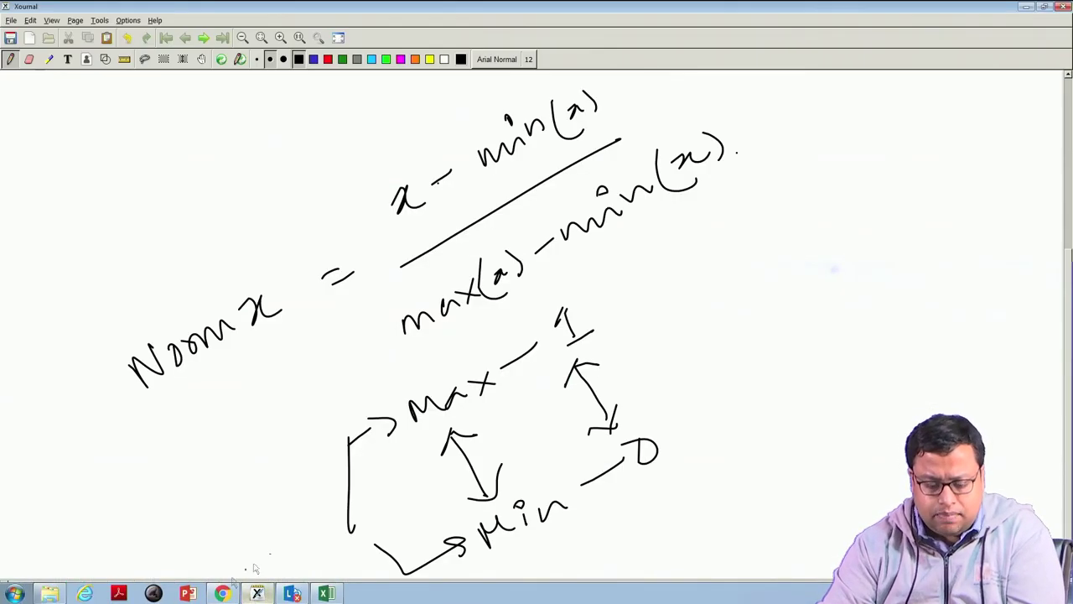
scroll(537, 335, "down", 1)
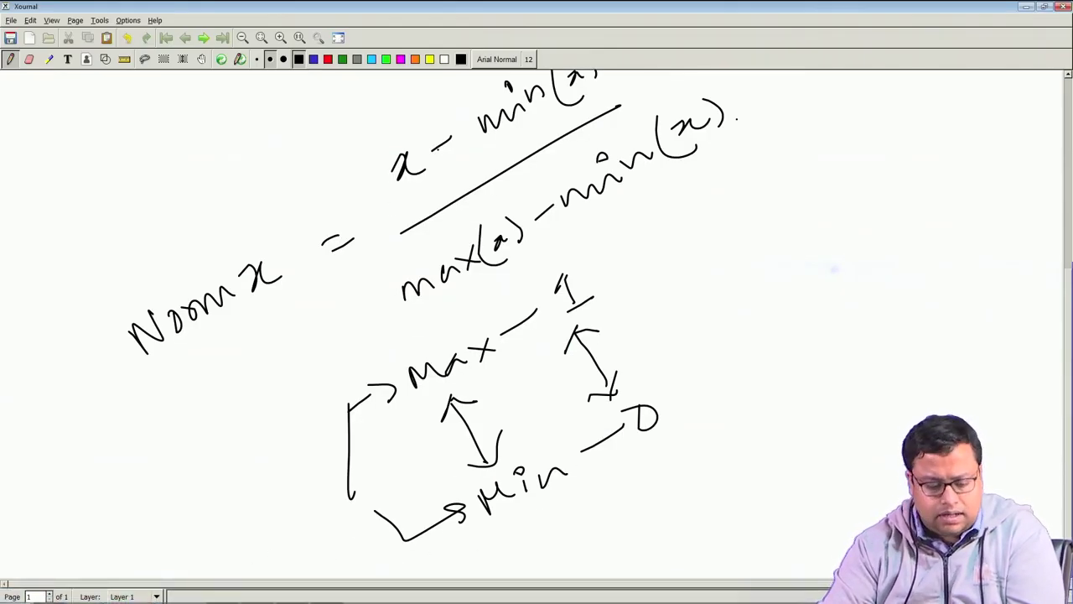
left_click(48, 592)
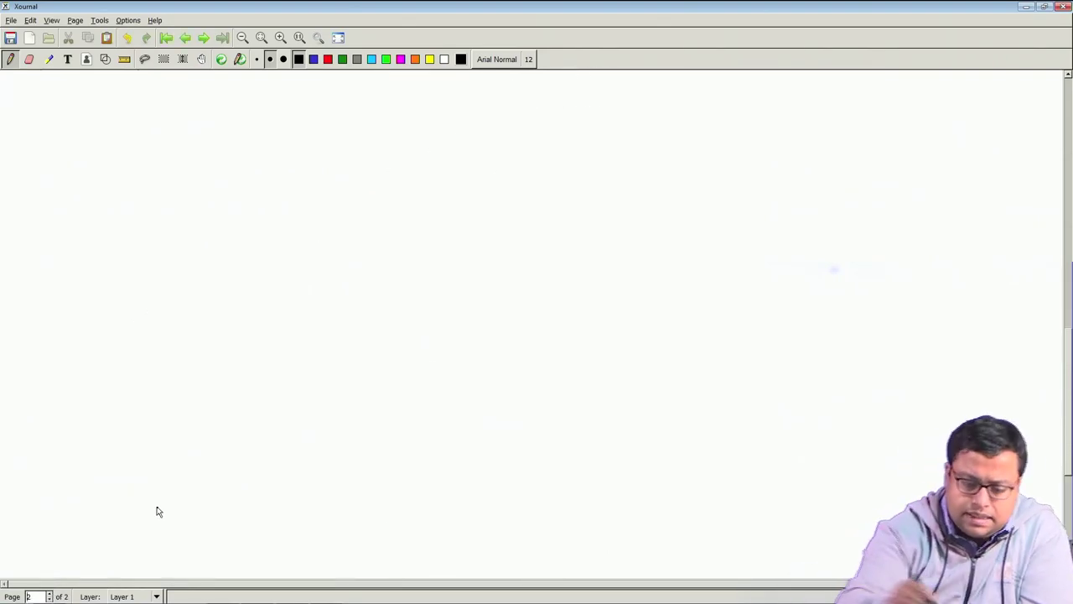
Sketch a two-by-two transition grid with rows and columns both labelled S1 and S2.
left_click_drag(206, 270, 194, 310)
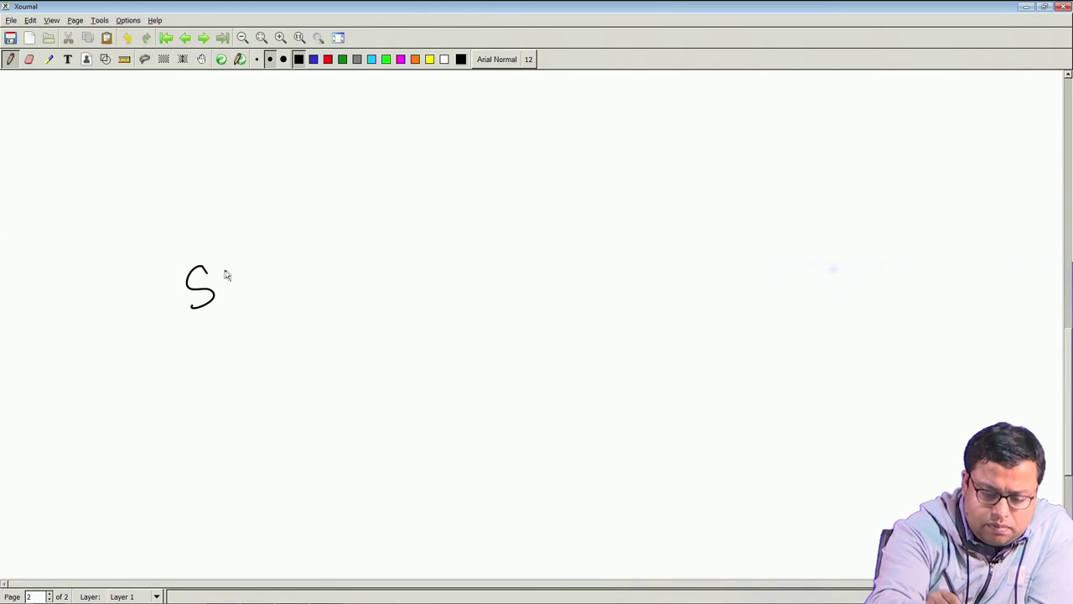
left_click_drag(220, 266, 232, 294)
mouse_move(240, 396)
left_mouse_down()
mouse_move(232, 432)
mouse_move(285, 400)
left_mouse_up()
mouse_move(257, 228)
left_mouse_down()
mouse_move(343, 419)
mouse_move(504, 210)
mouse_move(369, 451)
left_mouse_up()
left_click_drag(303, 333, 493, 245)
left_click_drag(368, 197, 442, 412)
mouse_move(283, 148)
left_mouse_down()
mouse_move(277, 196)
mouse_move(318, 176)
left_mouse_up()
left_click_drag(408, 119, 375, 158)
mouse_move(417, 119)
left_mouse_down()
mouse_move(429, 113)
mouse_move(460, 127)
left_mouse_up()
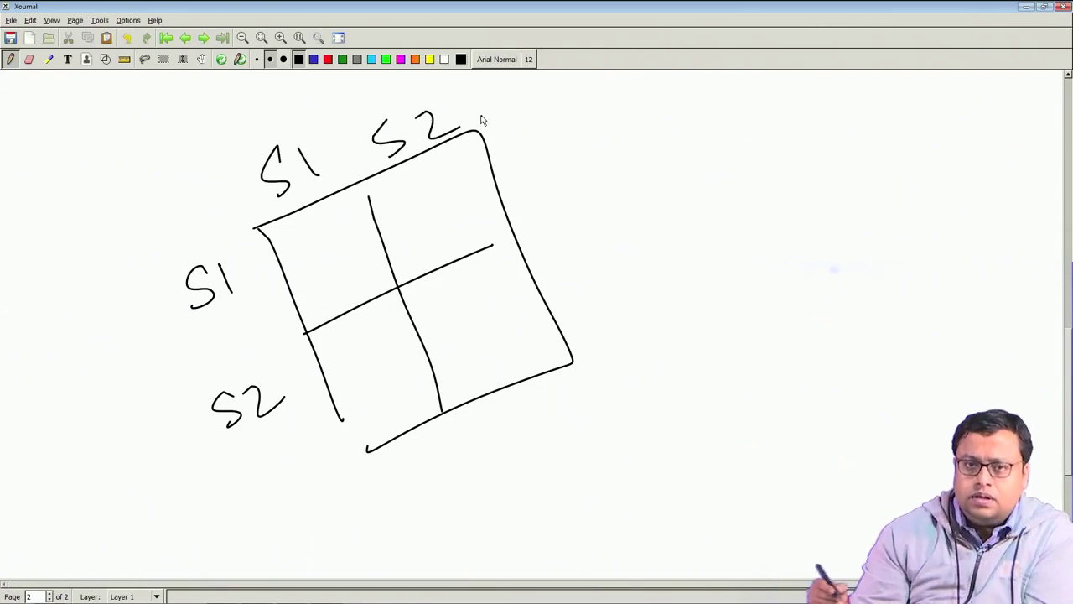
Write a circled t1 beside the grid's rows and a circled t2 above its columns.
left_click_drag(48, 408, 99, 471)
mouse_move(233, 103)
left_mouse_down()
mouse_move(228, 109)
mouse_move(252, 126)
mouse_move(287, 126)
mouse_move(249, 107)
mouse_move(297, 96)
mouse_move(243, 81)
left_mouse_up()
mouse_move(67, 368)
left_mouse_down()
mouse_move(46, 386)
mouse_move(75, 369)
mouse_move(67, 373)
left_mouse_up()
Write the state definitions "S1 = sick" and "S2 = okay" to the right of the grid.
left_click_drag(803, 145, 781, 176)
mouse_move(827, 172)
left_mouse_down()
mouse_move(829, 190)
mouse_move(861, 154)
left_mouse_up()
left_click_drag(848, 166, 864, 160)
left_click_drag(890, 134, 880, 156)
left_click_drag(905, 143, 922, 153)
mouse_move(956, 120)
left_mouse_down()
mouse_move(957, 141)
mouse_move(989, 128)
left_mouse_up()
mouse_move(832, 225)
left_mouse_down()
mouse_move(808, 254)
mouse_move(863, 249)
mouse_move(899, 216)
left_mouse_up()
left_click(878, 222)
mouse_move(930, 201)
left_mouse_down()
mouse_move(915, 215)
mouse_move(956, 202)
mouse_move(1009, 217)
mouse_move(944, 207)
mouse_move(966, 216)
left_mouse_up()
left_click_drag(880, 214, 901, 207)
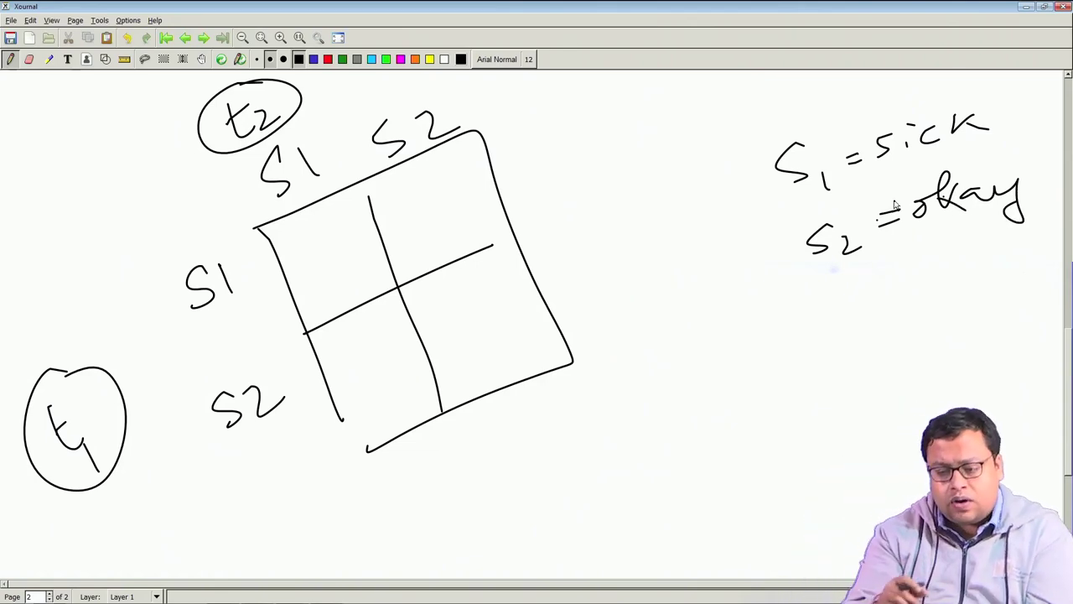
Double-underline the S1 row label and fill that row's cells with 0.4 and 0.6.
left_click_drag(181, 342, 243, 306)
left_click_drag(189, 348, 253, 312)
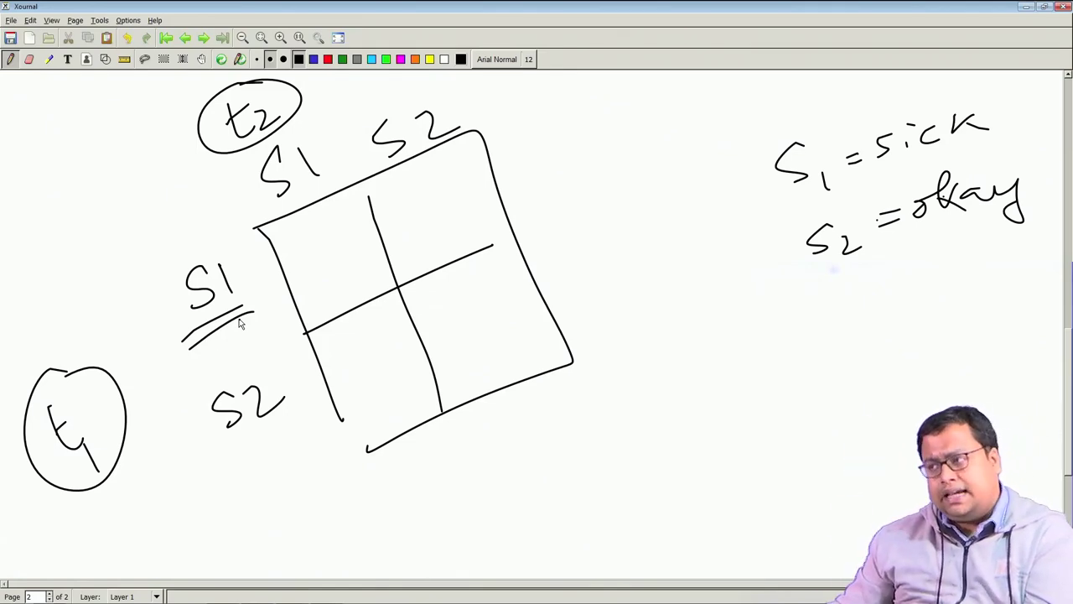
mouse_move(304, 248)
left_mouse_down()
mouse_move(334, 273)
mouse_move(358, 269)
left_mouse_up()
left_click(316, 282)
left_click_drag(352, 243, 359, 285)
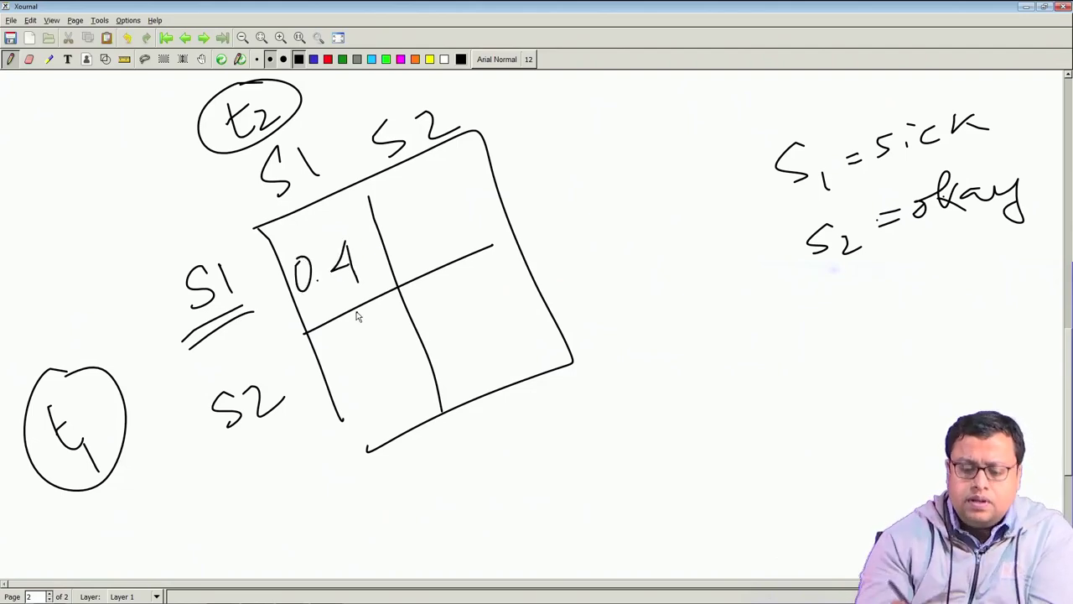
mouse_move(419, 200)
left_mouse_down()
mouse_move(406, 230)
mouse_move(419, 201)
left_mouse_up()
left_click(432, 204)
left_click_drag(466, 178, 457, 216)
left_click(326, 283)
left_click(443, 215)
Double-underline the S2 row, fill its cells with 0.01 and 0.99, and draw a tick mark beside the grid.
left_click_drag(269, 466, 298, 460)
left_click(280, 478)
mouse_move(340, 361)
left_mouse_down()
mouse_move(352, 389)
mouse_move(344, 360)
mouse_move(372, 351)
mouse_move(392, 369)
left_mouse_up()
left_click(359, 369)
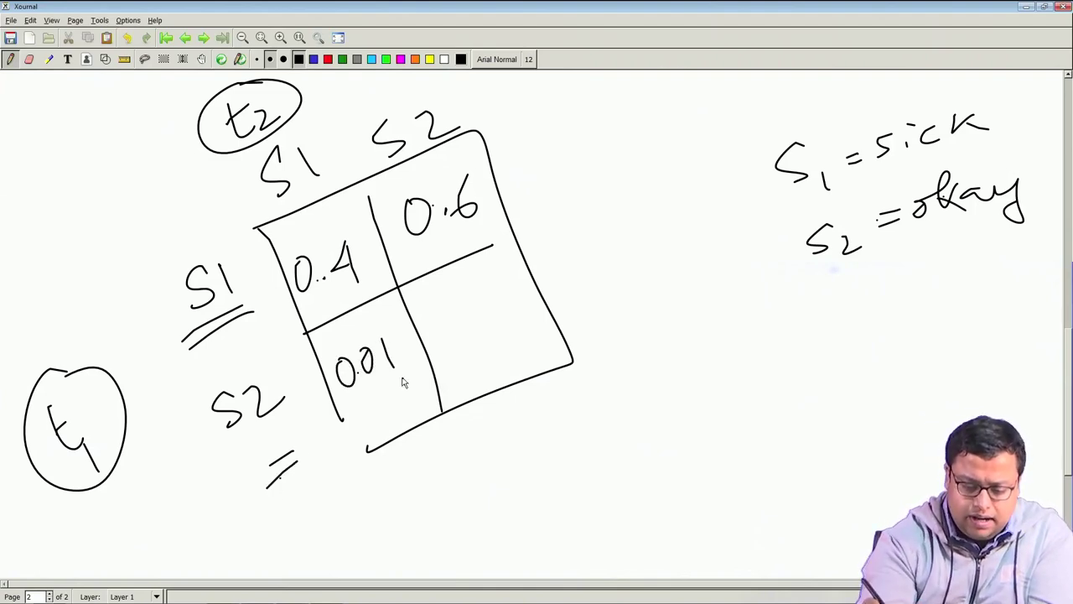
mouse_move(447, 310)
left_mouse_down()
mouse_move(487, 297)
mouse_move(501, 327)
left_mouse_up()
left_click(467, 330)
left_click_drag(520, 285, 531, 319)
left_click_drag(559, 250, 616, 220)
mouse_move(591, 239)
left_mouse_down()
mouse_move(598, 263)
mouse_move(696, 225)
left_mouse_up()
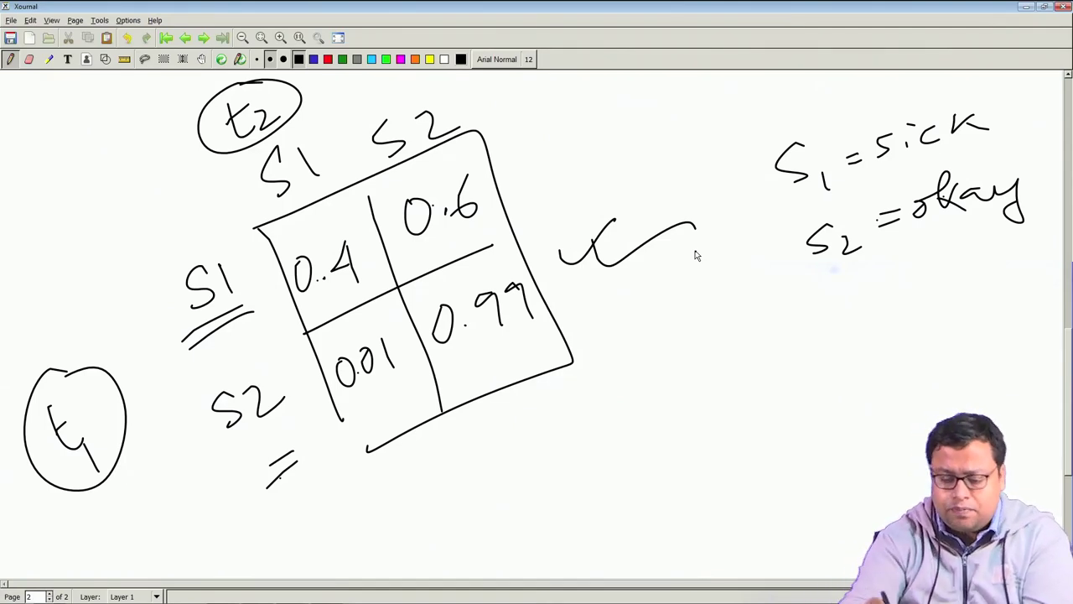
Write the formula "P(S1) + P(S2) = 1" below the transition grid.
left_click_drag(550, 418, 559, 482)
mouse_move(554, 421)
left_mouse_down()
mouse_move(581, 424)
mouse_move(560, 452)
left_mouse_up()
left_click_drag(648, 395, 652, 475)
mouse_move(670, 416)
left_mouse_down()
mouse_move(658, 457)
mouse_move(688, 456)
left_mouse_up()
left_click_drag(692, 399, 692, 484)
mouse_move(587, 523)
left_mouse_down()
mouse_move(592, 567)
mouse_move(590, 537)
left_mouse_up()
mouse_move(649, 502)
left_mouse_down()
mouse_move(649, 560)
mouse_move(645, 536)
mouse_move(726, 544)
left_mouse_up()
left_click_drag(723, 488, 718, 561)
mouse_move(494, 537)
left_mouse_down()
mouse_move(555, 513)
mouse_move(526, 555)
left_mouse_up()
left_click_drag(832, 501, 862, 493)
left_click_drag(831, 521, 872, 512)
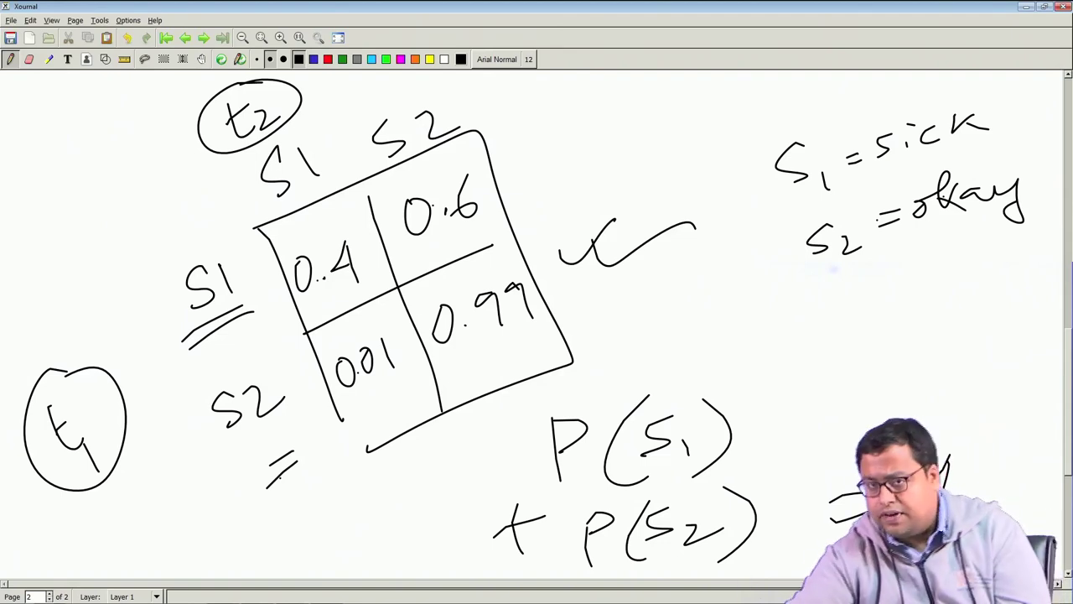
Switch to the brand switching workbook in Excel and examine Brand1's no-promotion probabilities of moving to each brand.
left_click(326, 593)
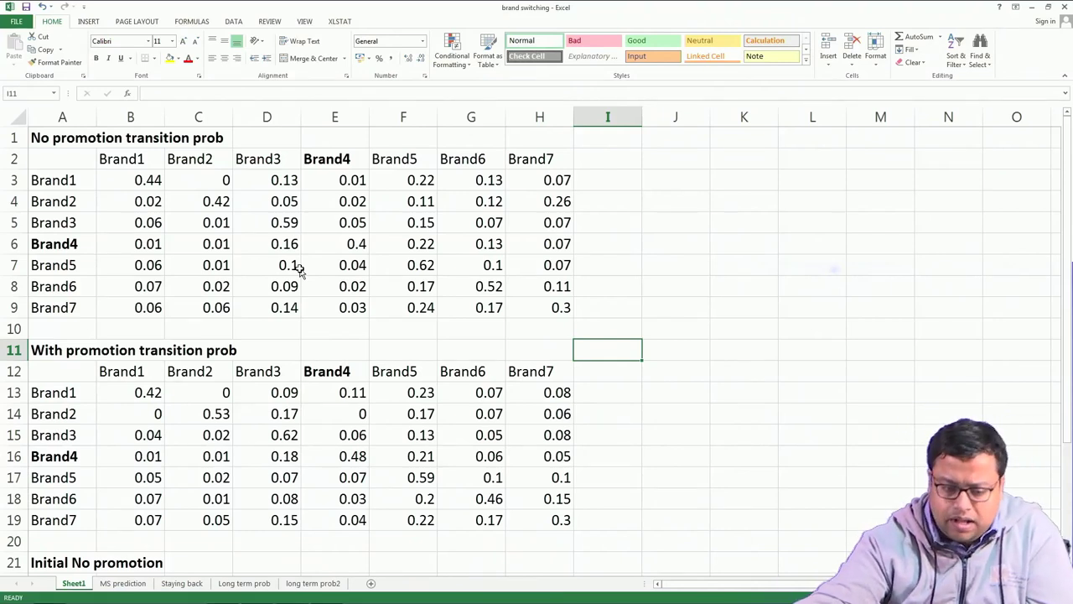
left_click(79, 179)
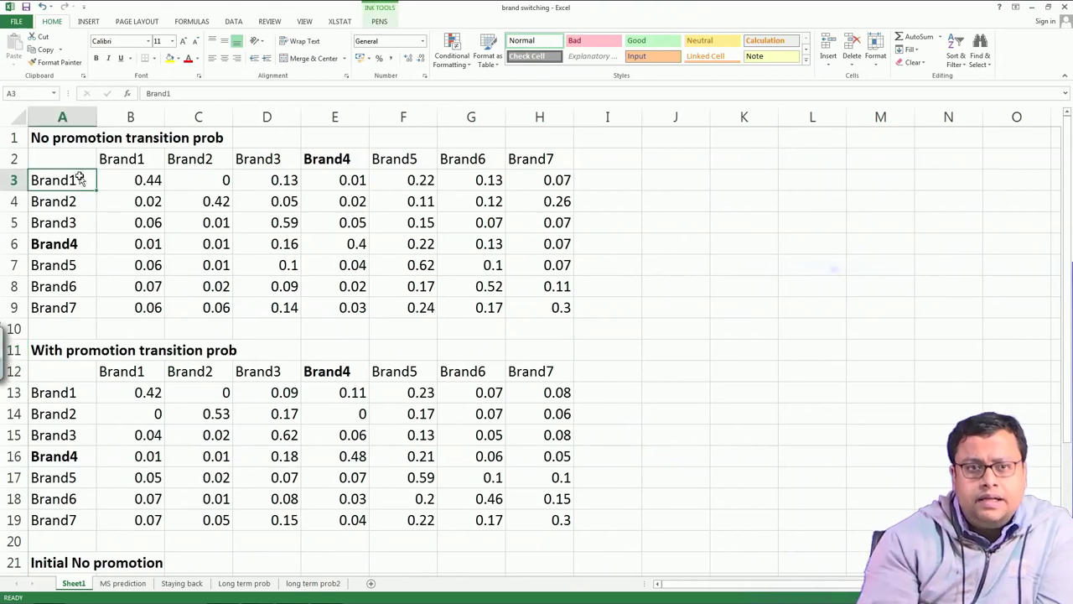
left_click(145, 180)
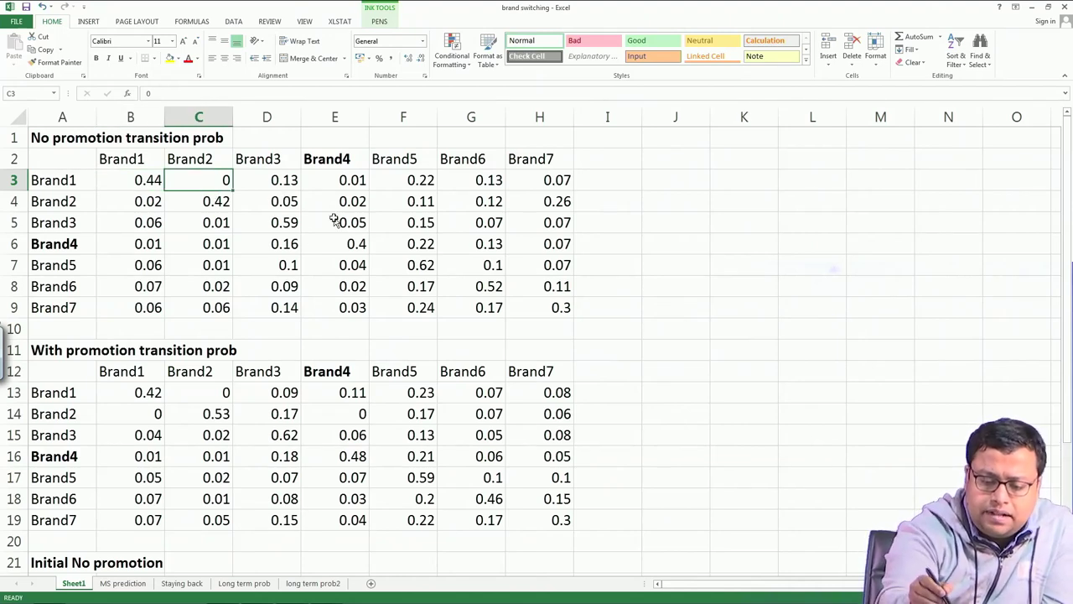
left_click(274, 178)
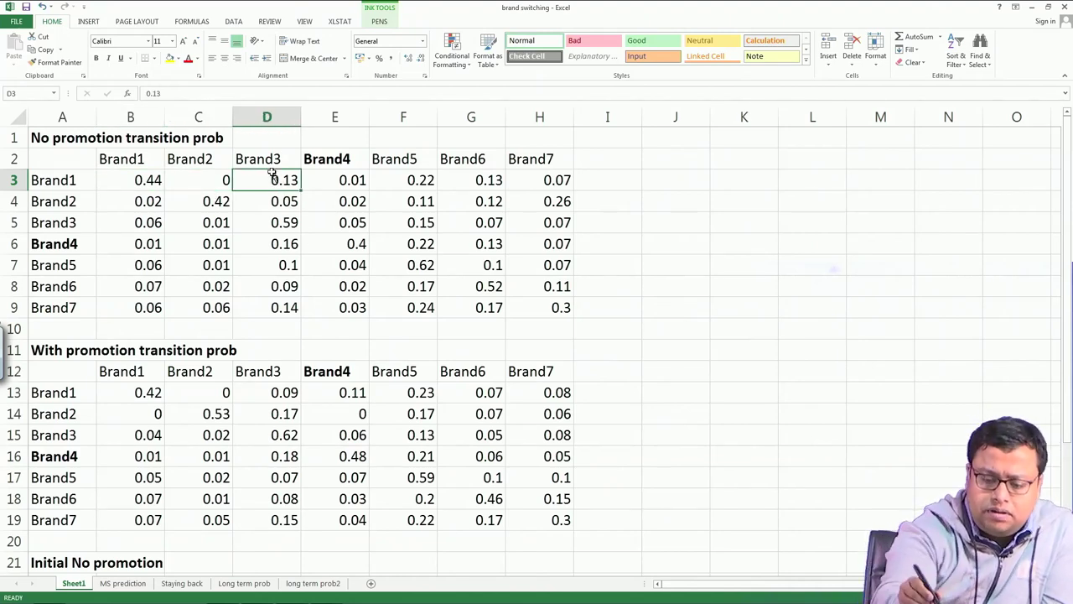
left_click(345, 175)
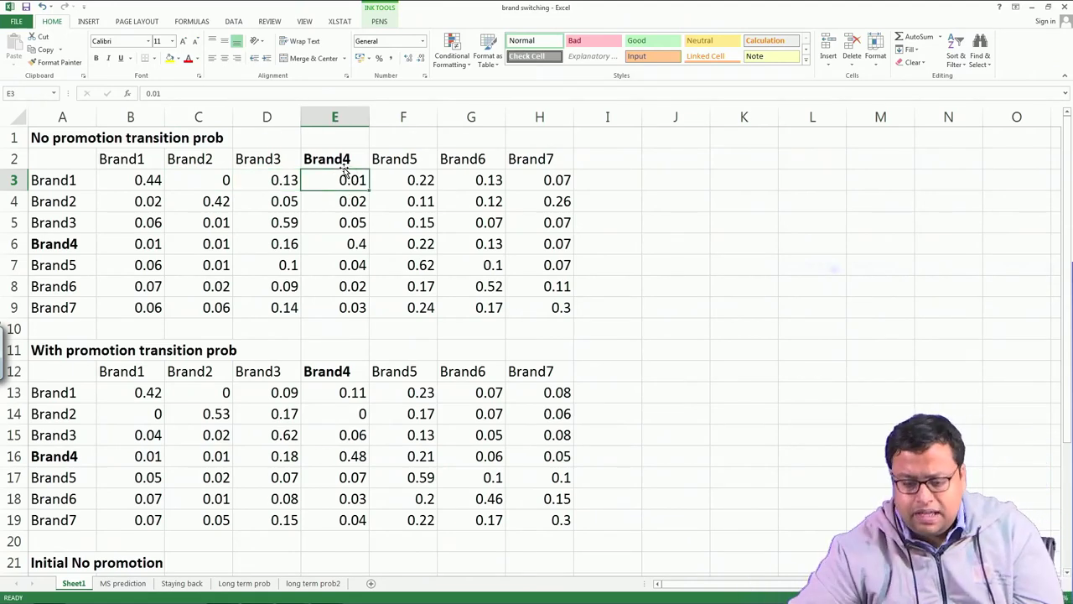
Sum the Brand1 row's transition probabilities in cell I3 with =SUM(B3:H3).
left_click(615, 186)
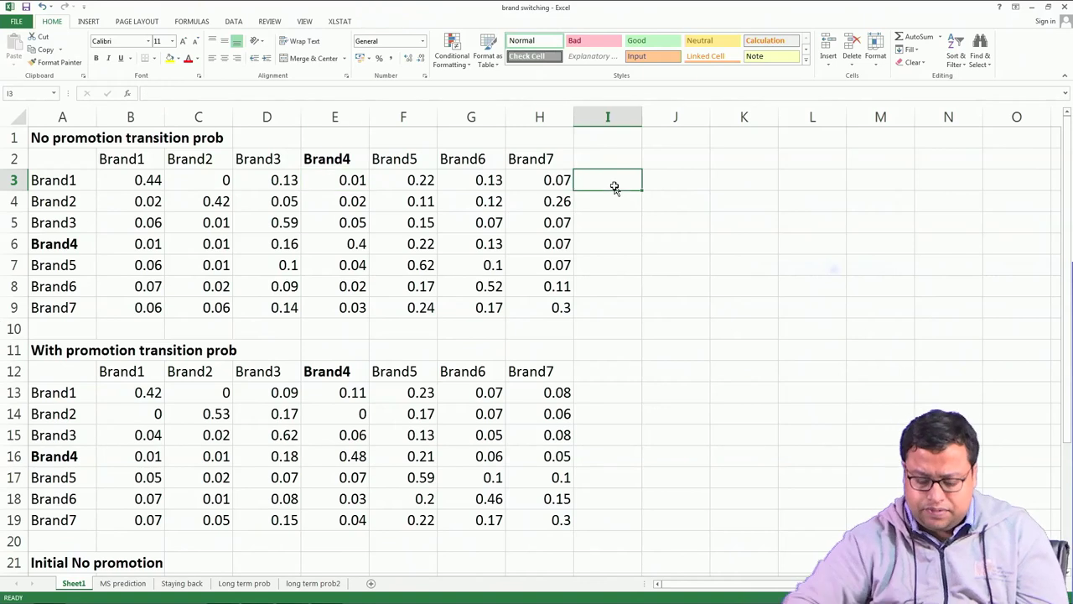
type("=sum(")
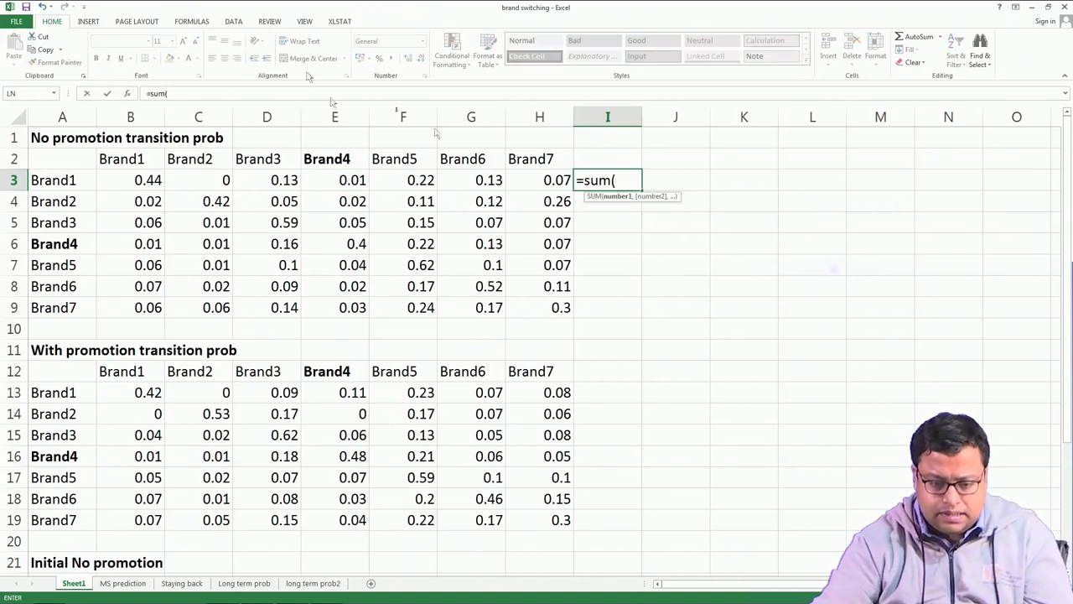
left_click_drag(143, 179, 553, 183)
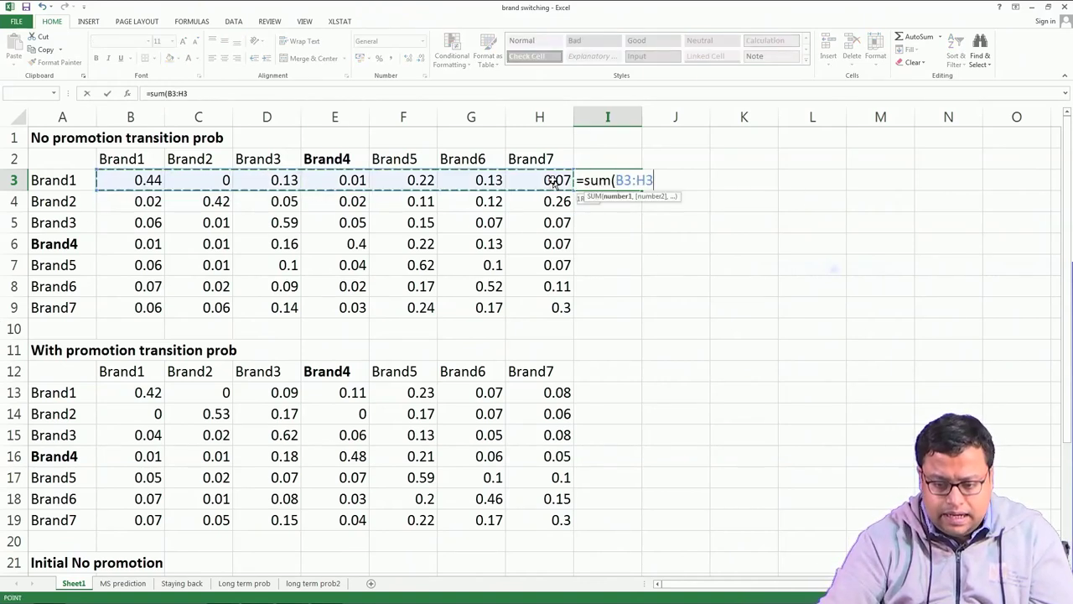
type(")")
key("Return")
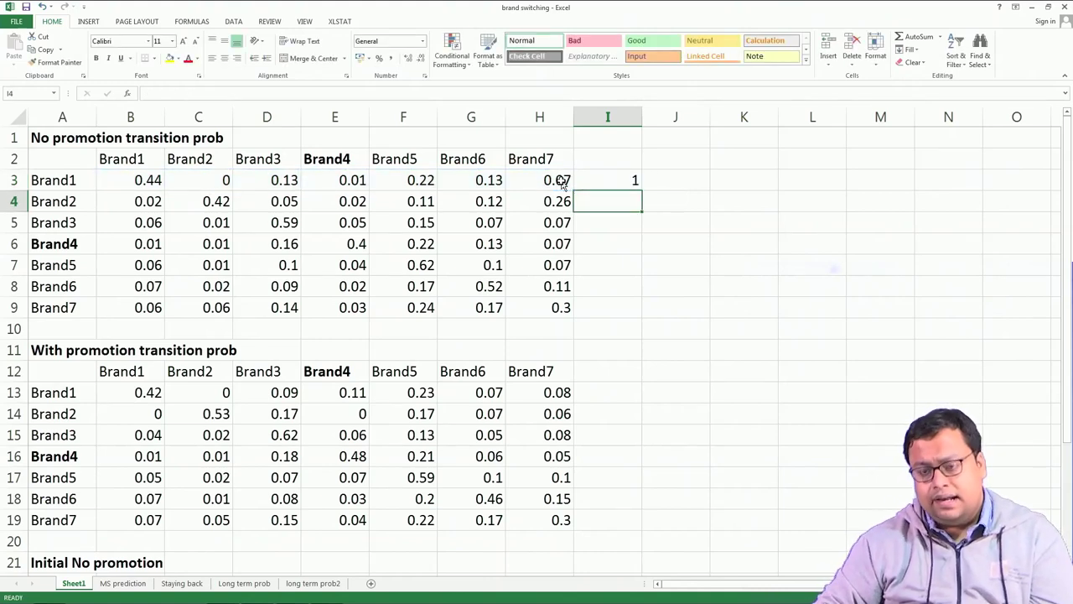
key("Up")
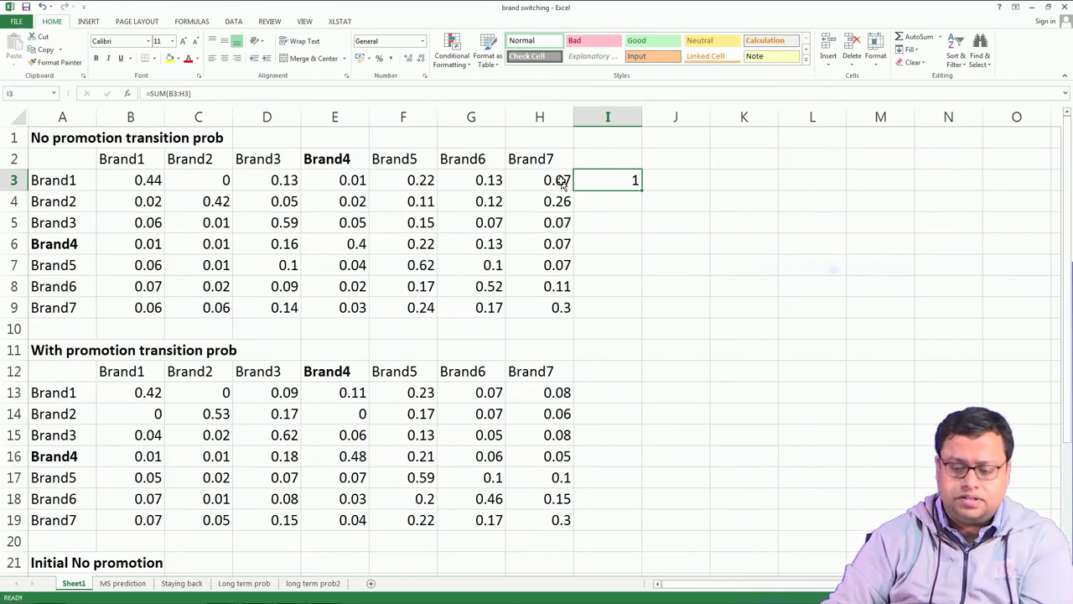
Fill the row-sum formula from I3 down to I9 to check every brand, and clear the sums again.
key("Delete")
key("ctrl+z")
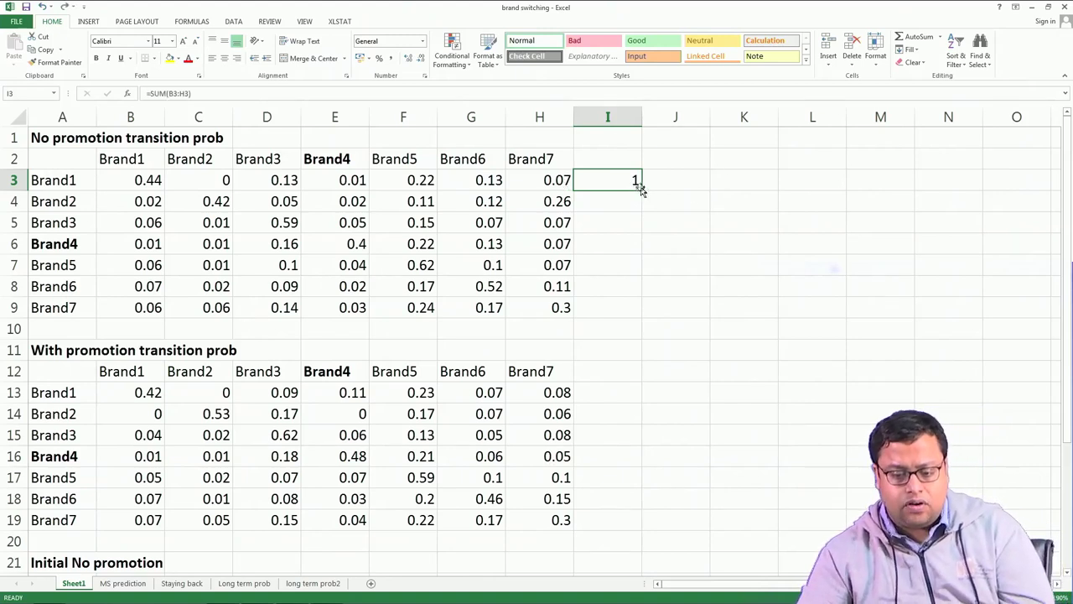
left_click_drag(642, 192, 642, 321)
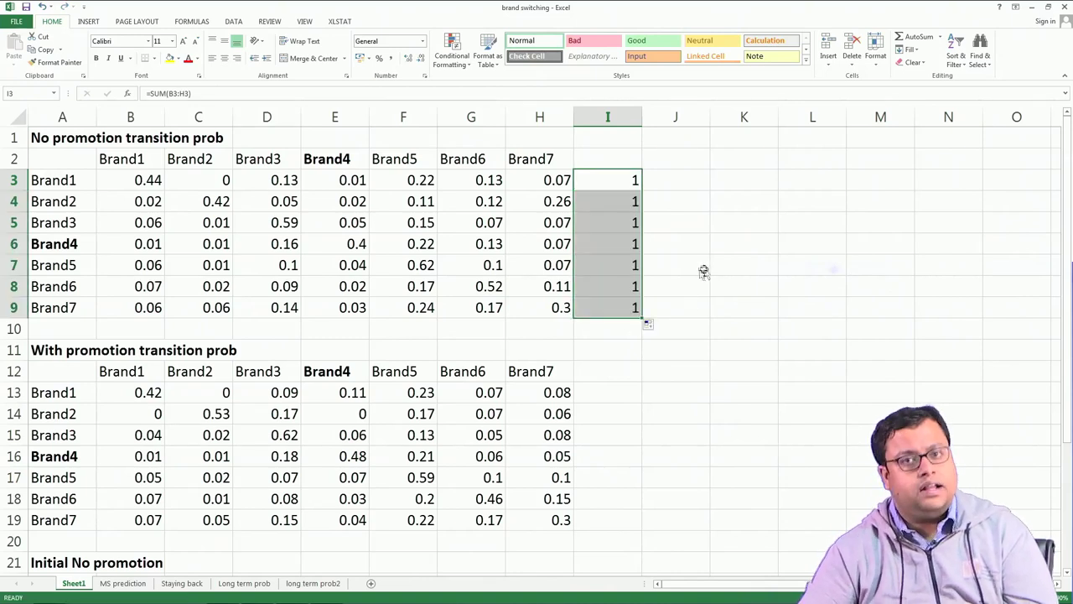
key("Delete")
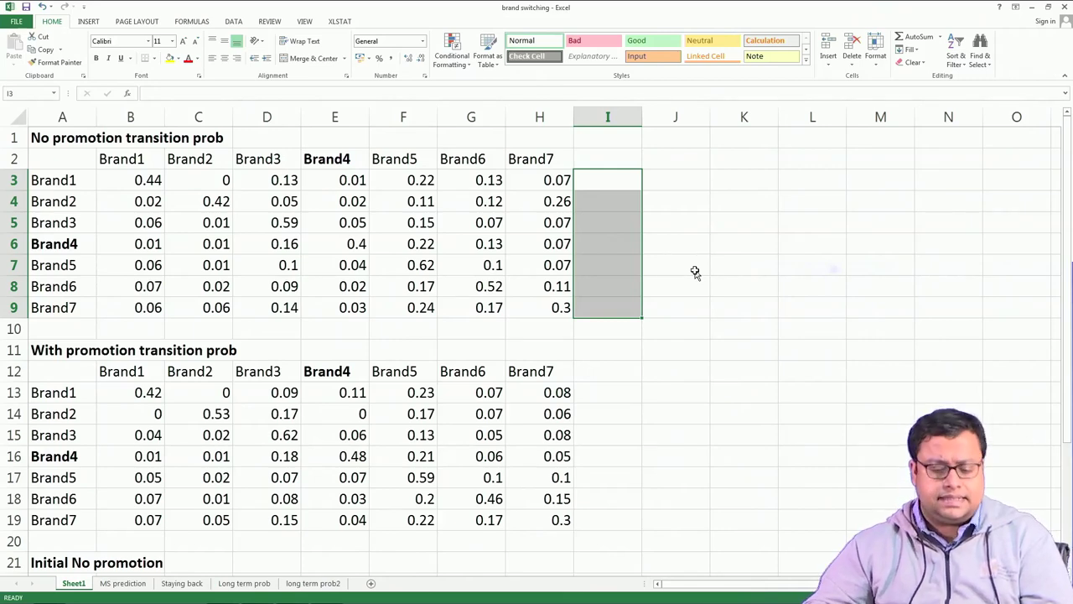
Examine the initial market shares without and with promotion and the average price per gram in rows 21 to 29.
scroll(274, 265, "down", 4)
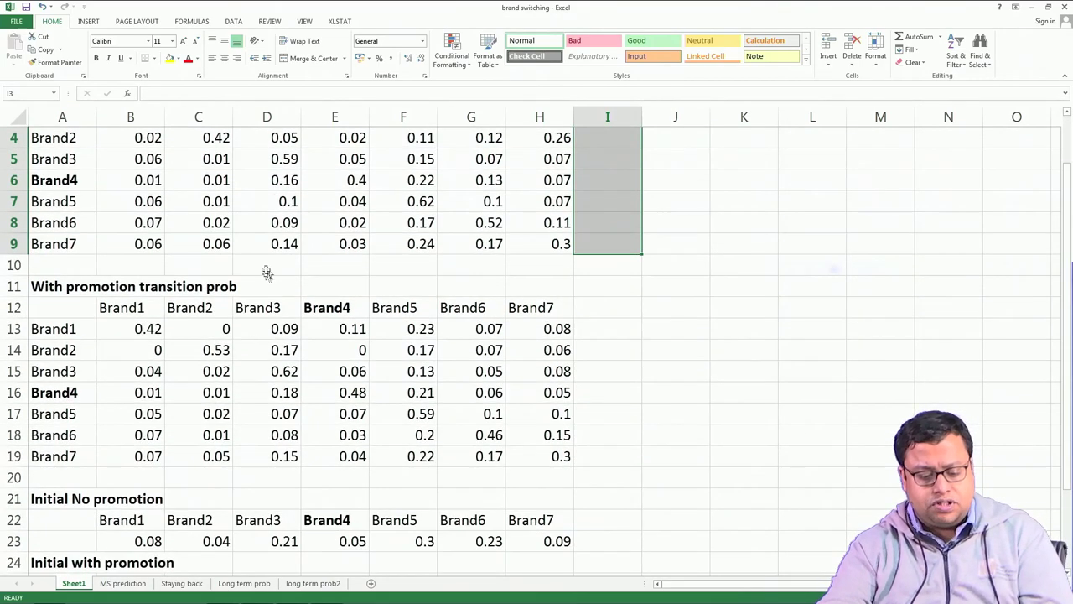
left_click(341, 477)
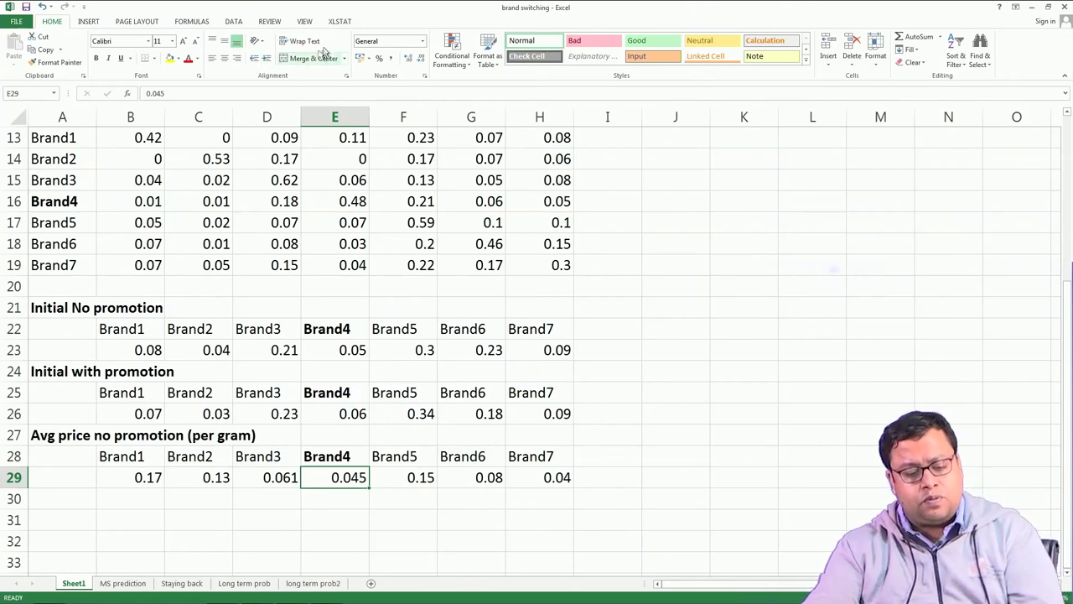
left_click_drag(151, 350, 568, 348)
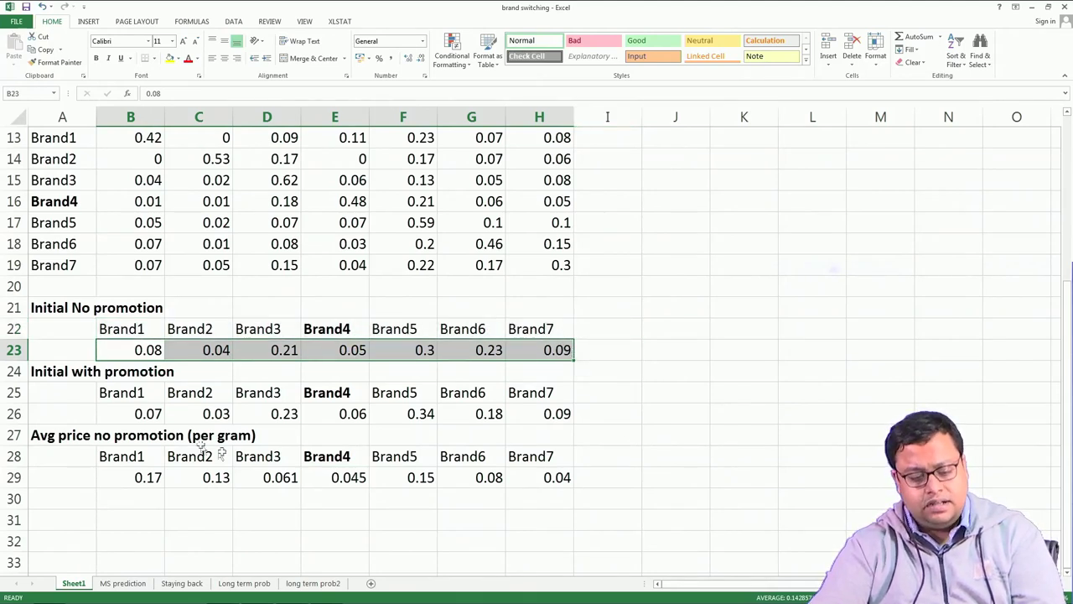
left_click_drag(147, 417, 549, 412)
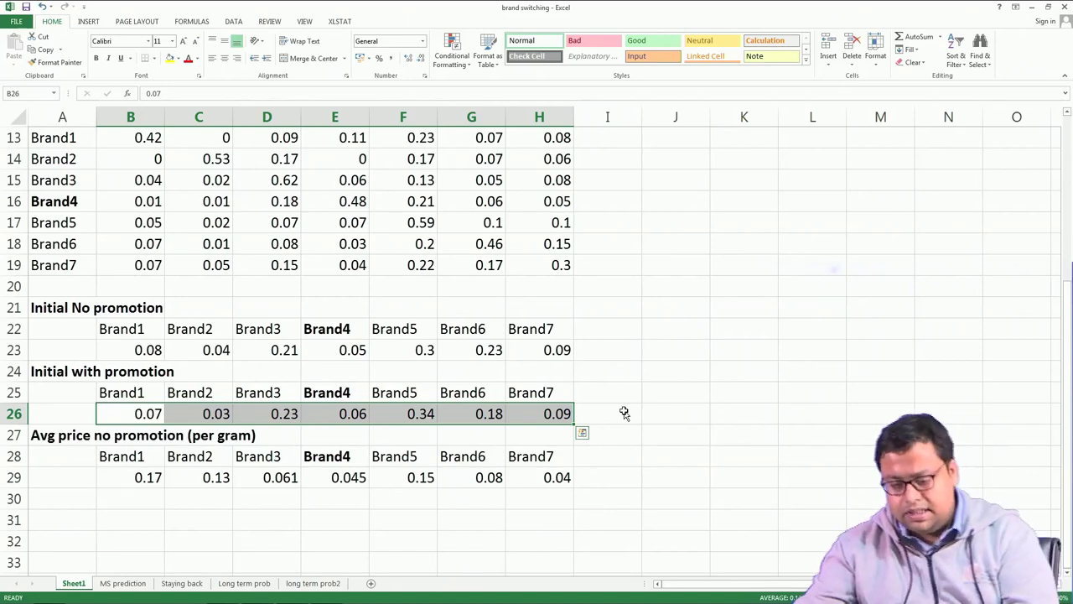
Open the MS prediction sheet and examine its with-promotion transition matrix in B5:H11 and the initial shares below it.
left_click(123, 584)
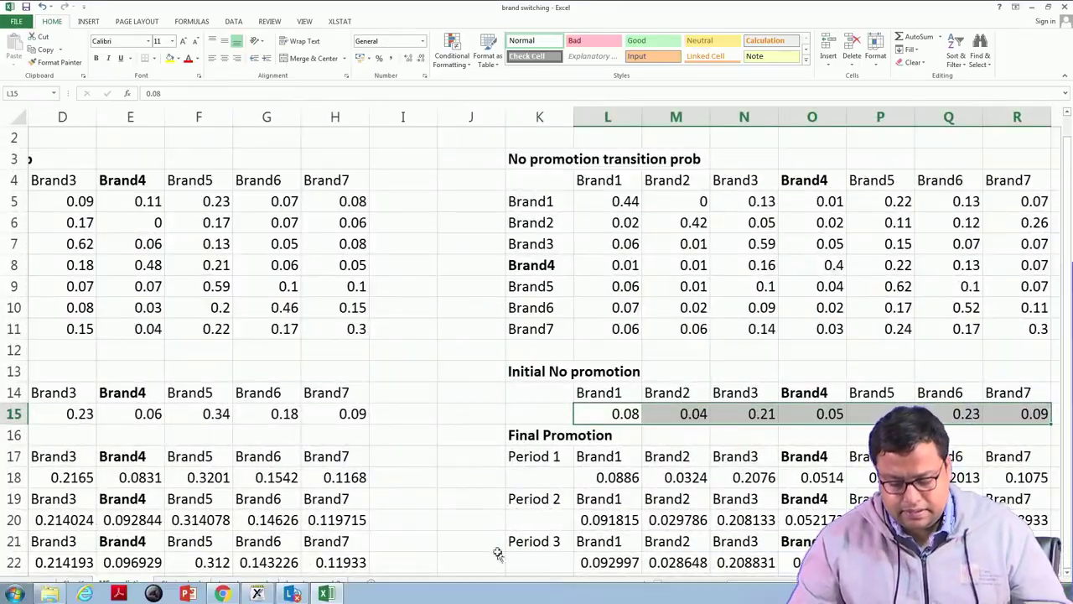
left_click(675, 586)
left_click_drag(115, 203, 522, 328)
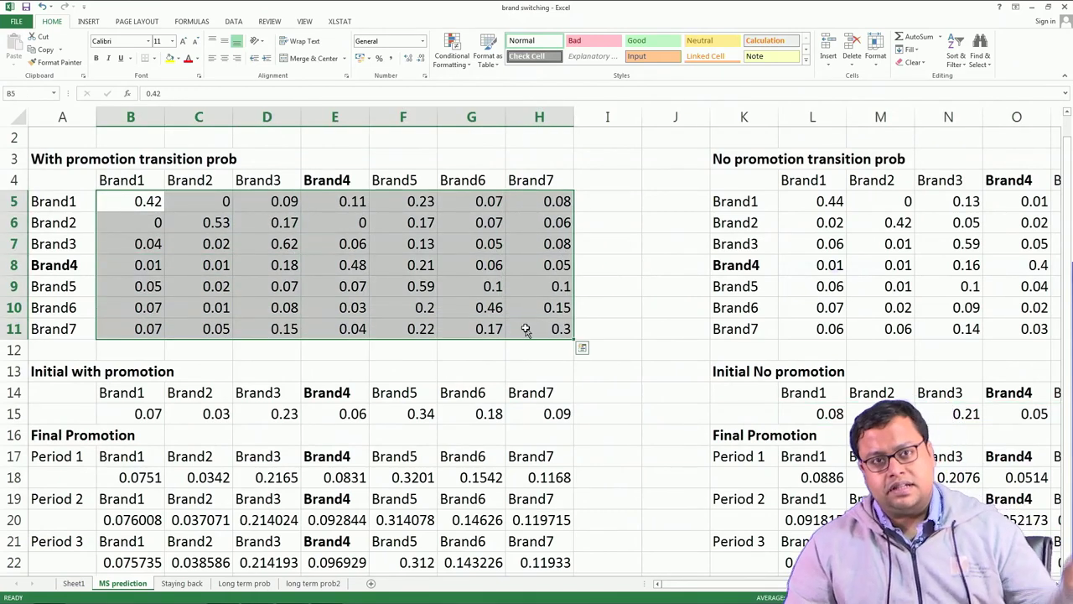
left_click(613, 368)
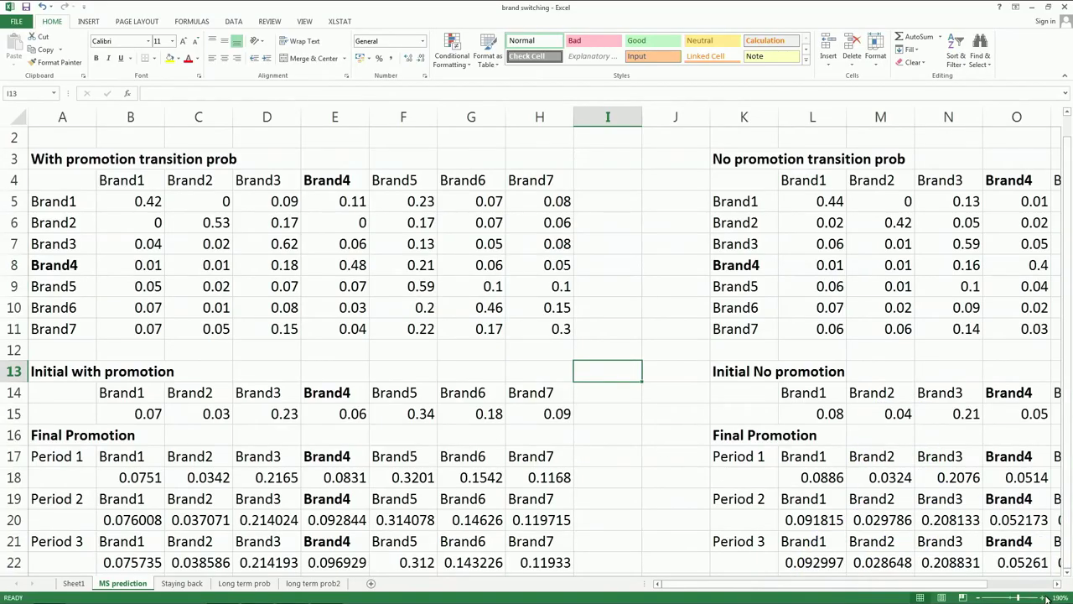
scroll(1045, 598, "up", 9)
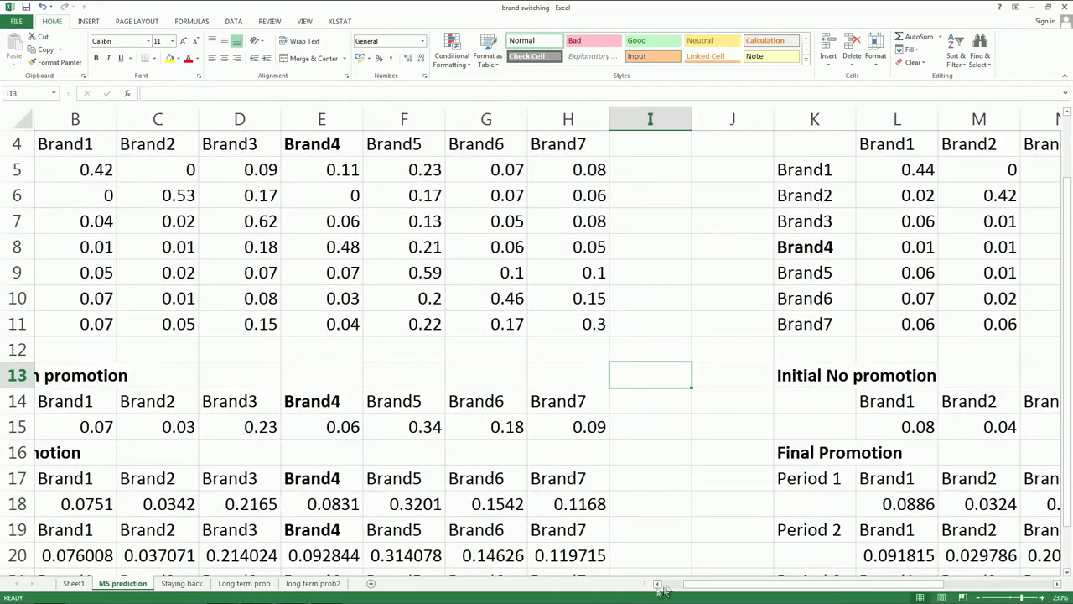
left_click(658, 585)
scroll(519, 438, "up", 1)
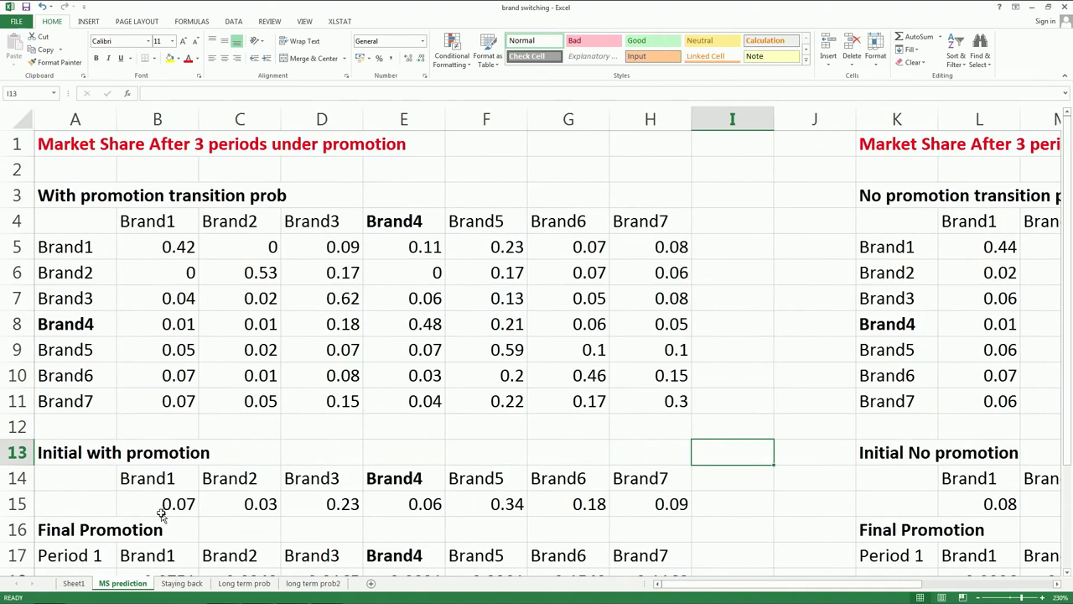
Inspect the MMULT formula behind Brand1's Period 1 market share with promotion in cell B18.
scroll(204, 465, "down", 1)
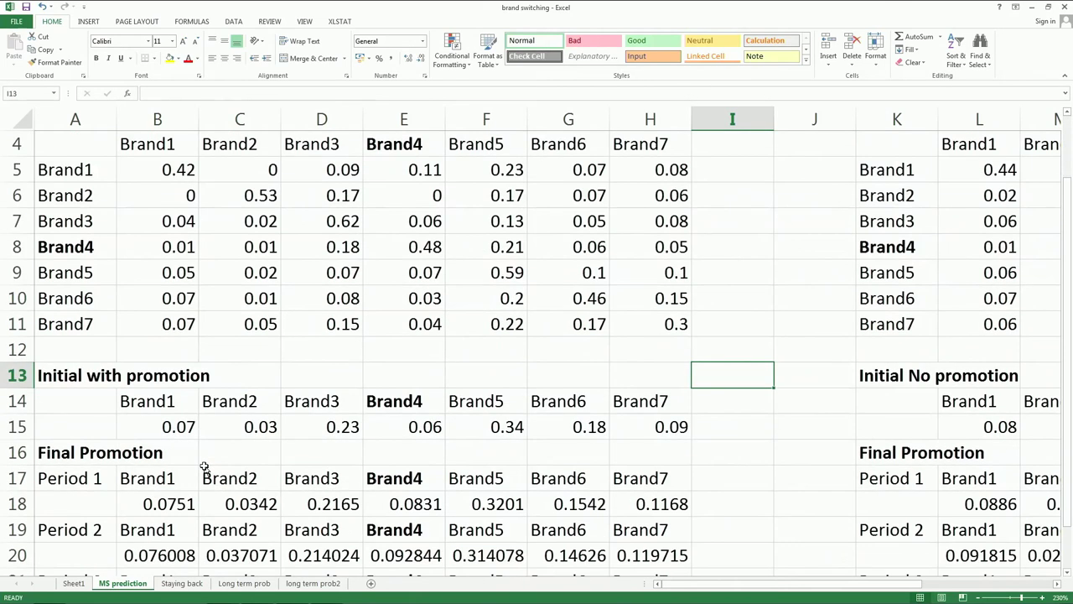
left_click(147, 504)
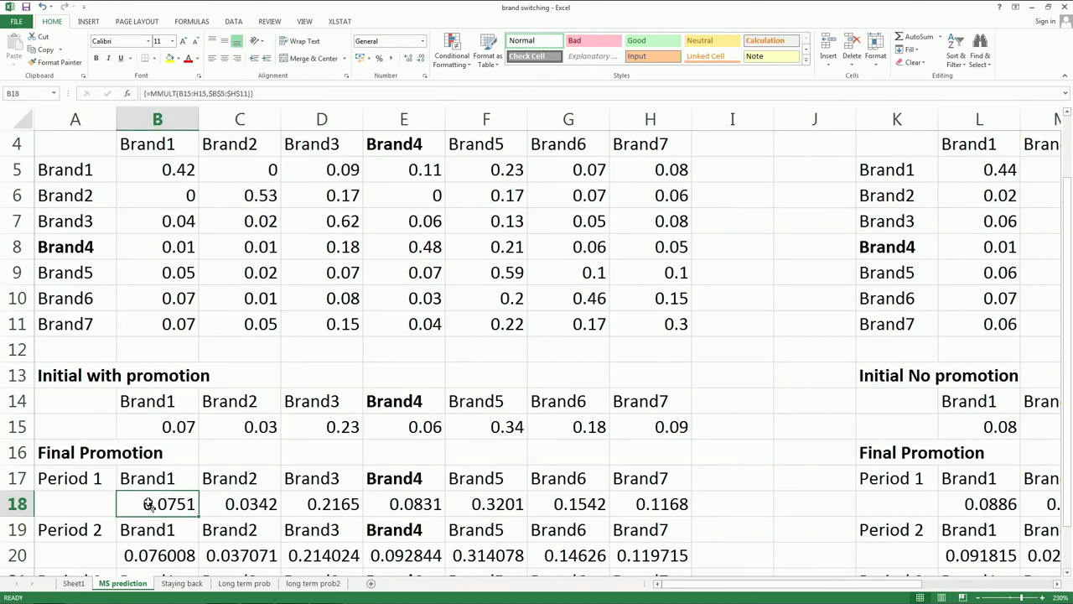
scroll(147, 504, "up", 1)
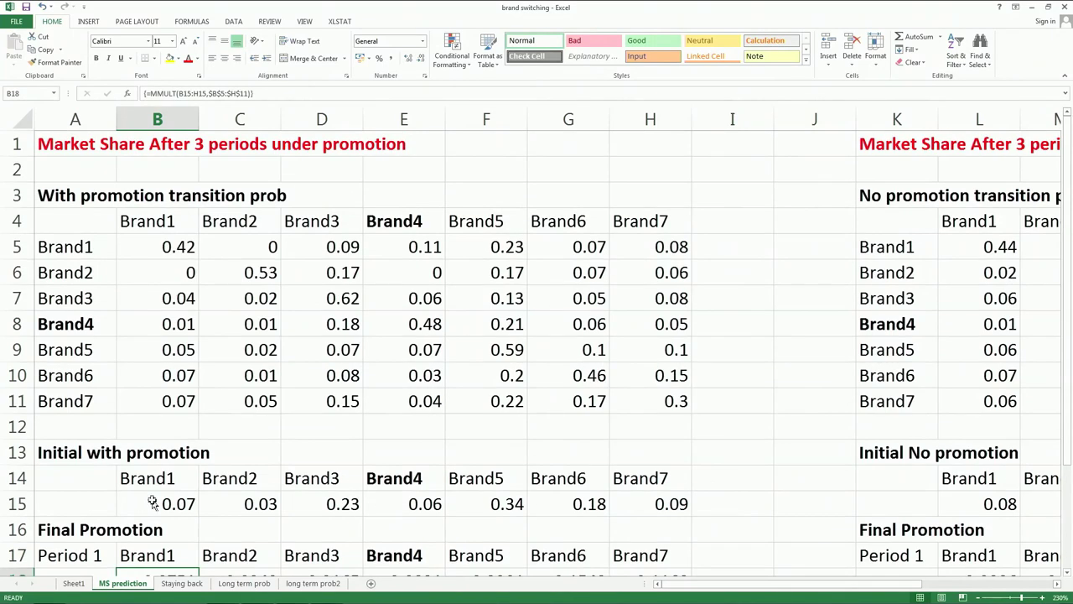
Go through the initial with-promotion market shares in row 15 one by one, from Brand1 to Brand7.
left_click(151, 503)
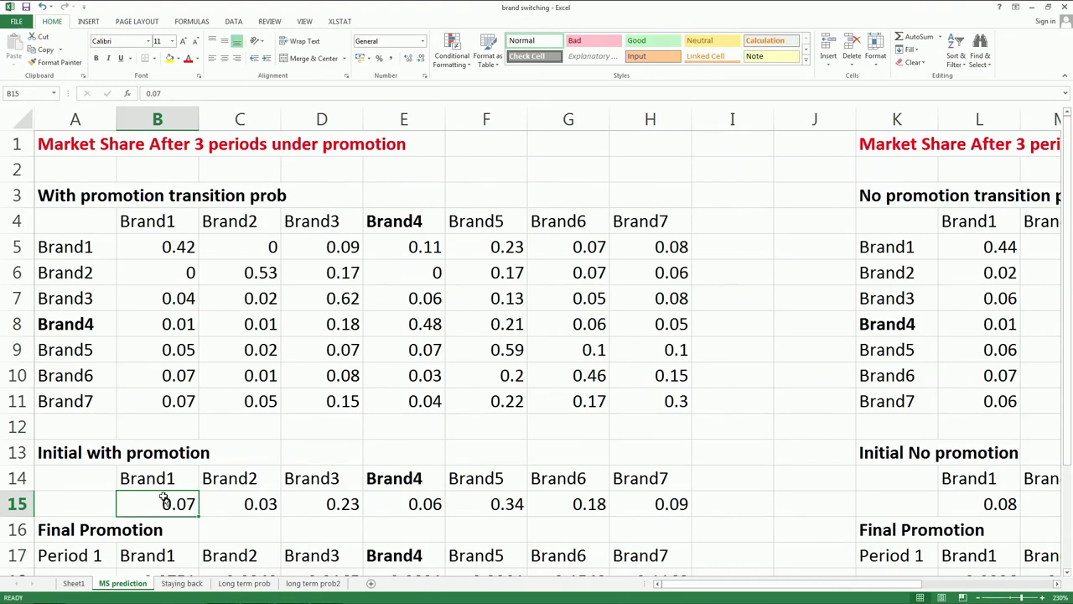
left_click(97, 507)
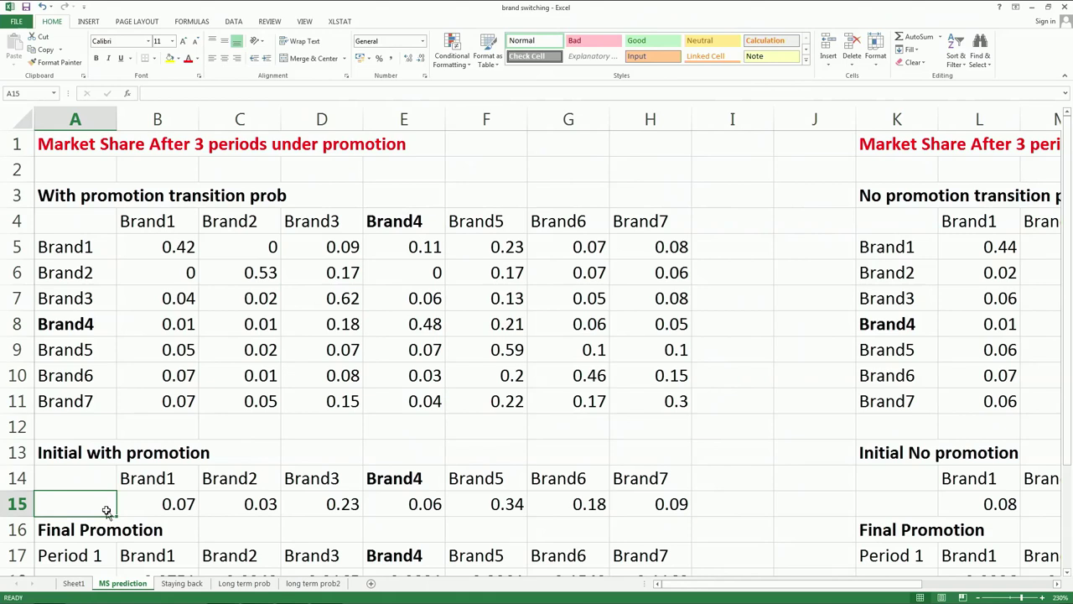
left_click(173, 505)
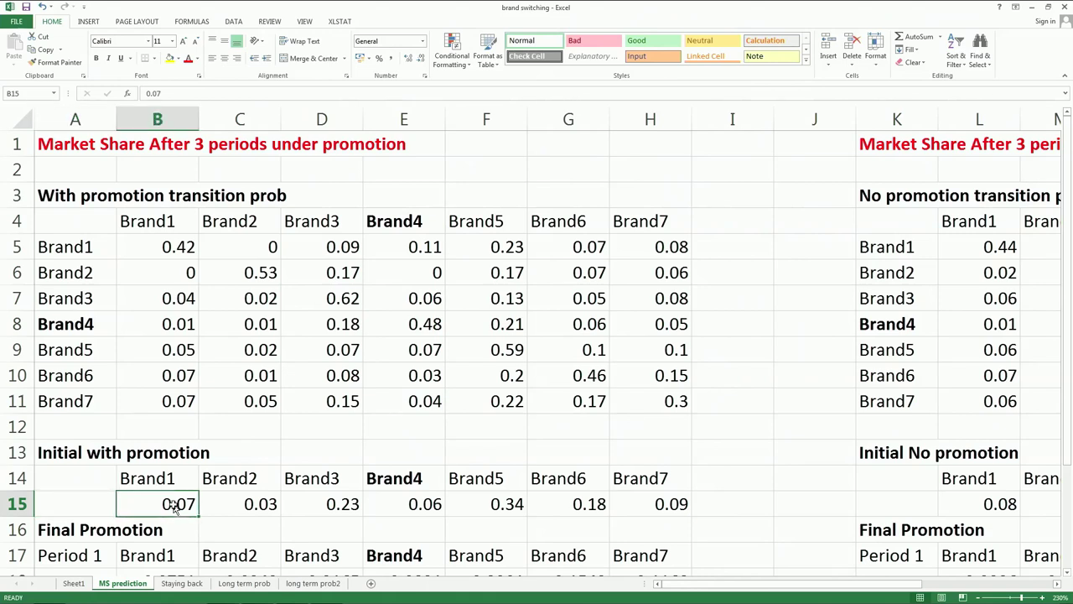
left_click(247, 508)
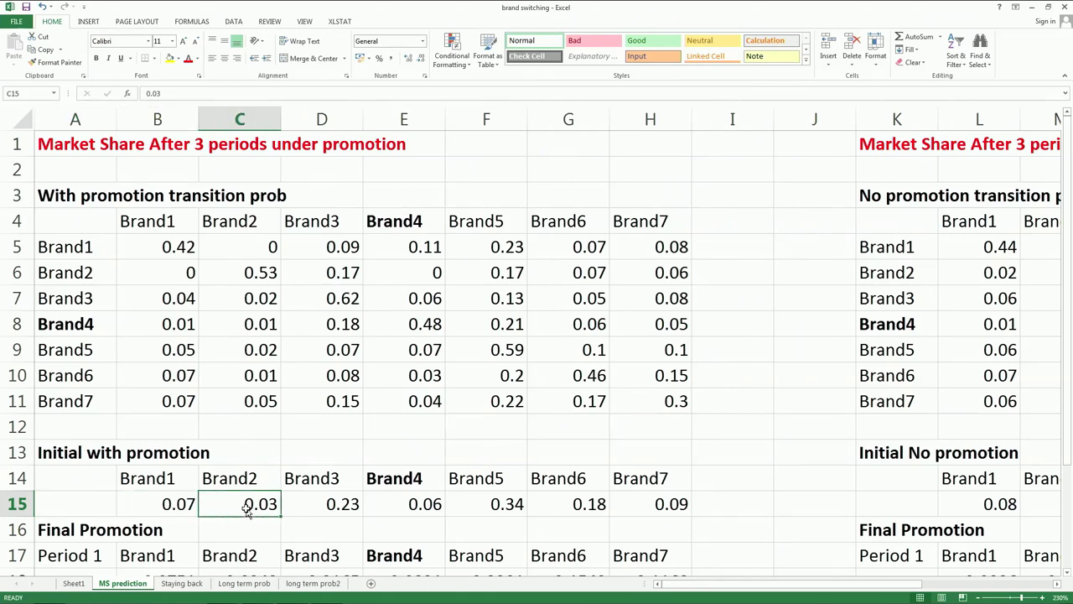
left_click(326, 513)
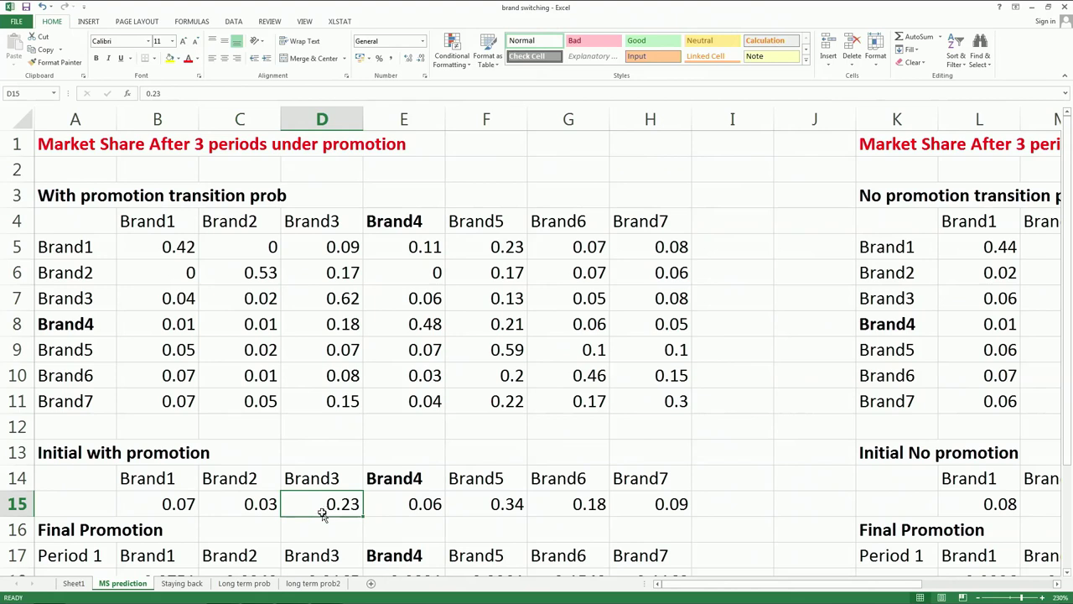
left_click(416, 504)
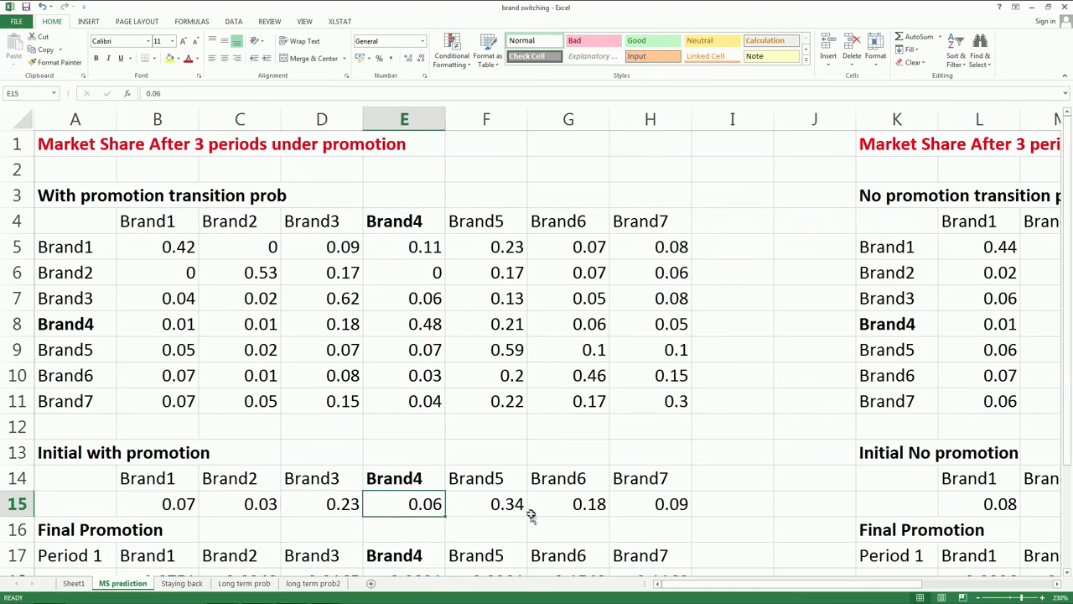
left_click(498, 509)
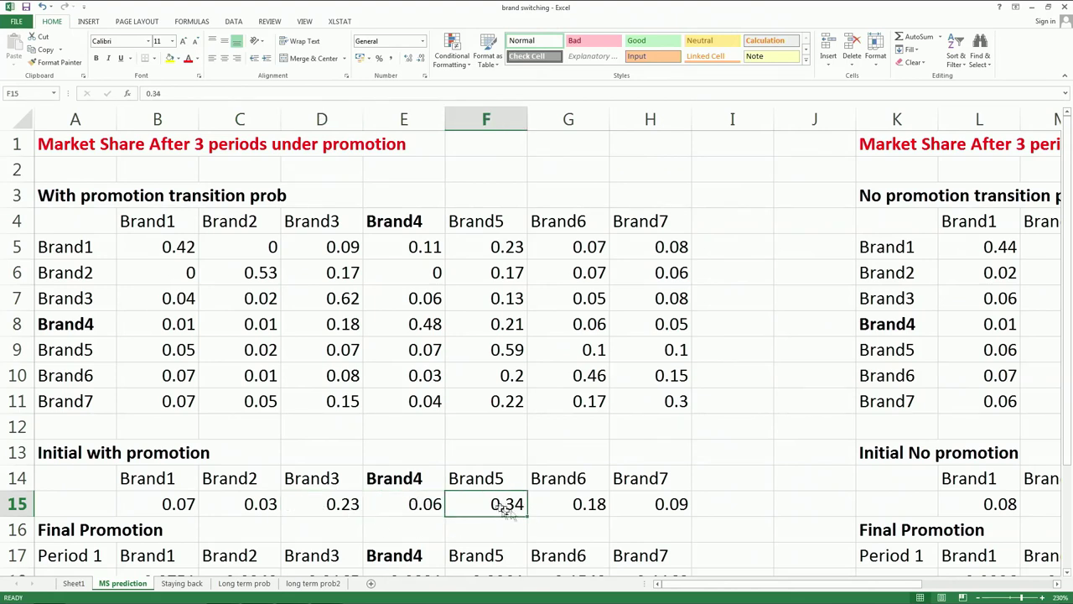
left_click(600, 510)
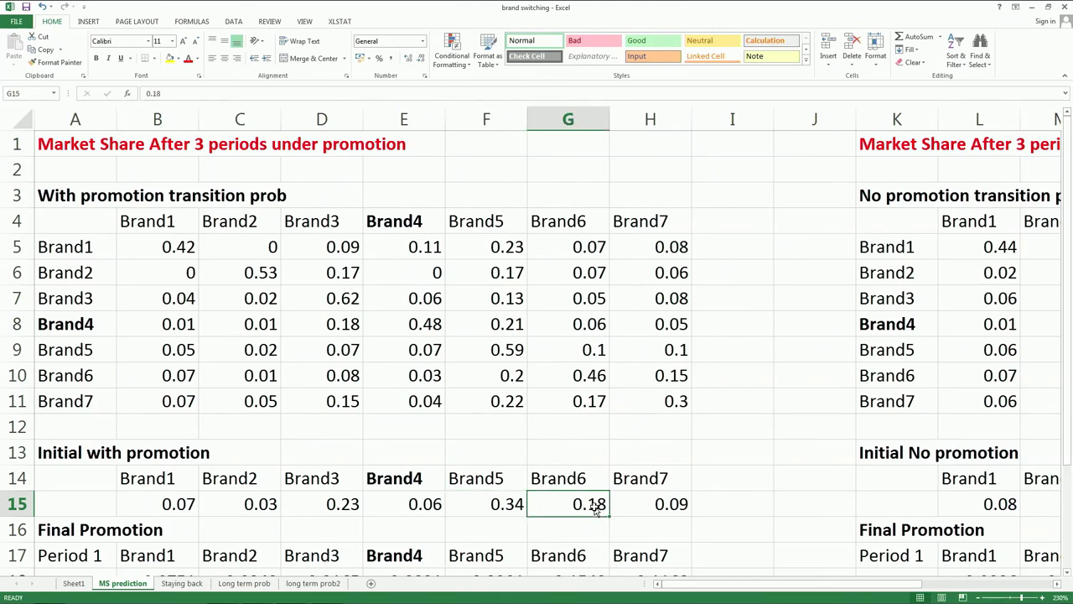
left_click(636, 508)
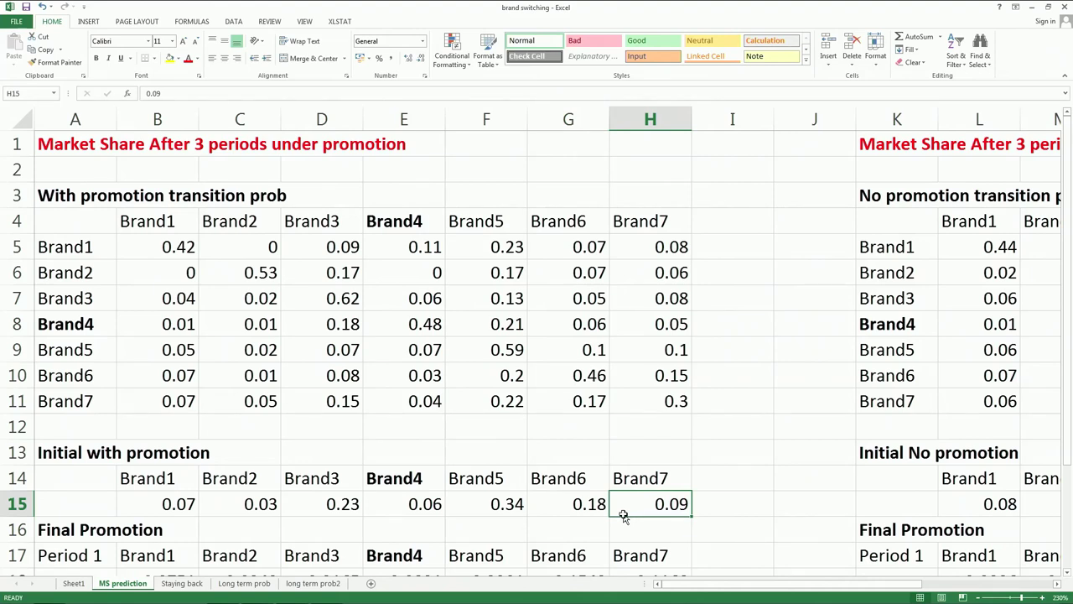
Match the initial shares of Brand1 and Brand2 in B15 and C15 with their transition probabilities to Brand1 in B5 and B6.
left_click(189, 511)
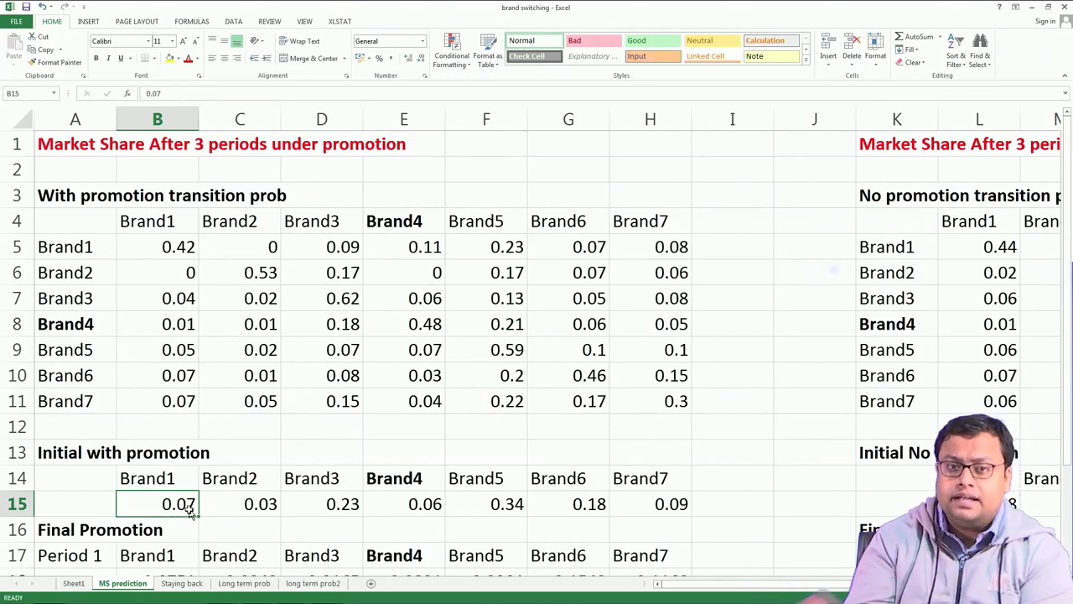
left_click(184, 243)
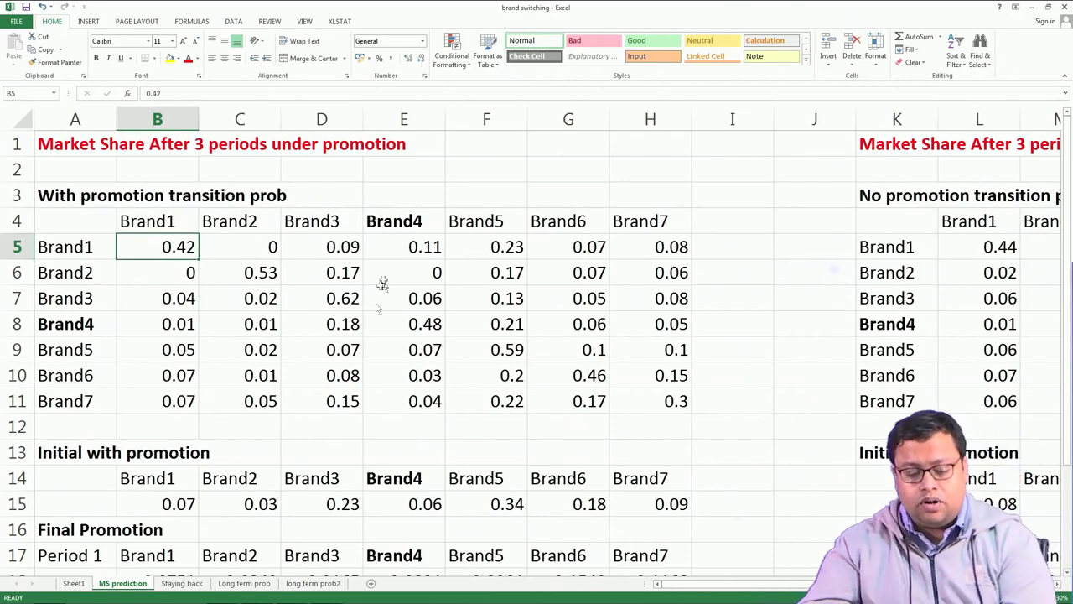
left_click(173, 507)
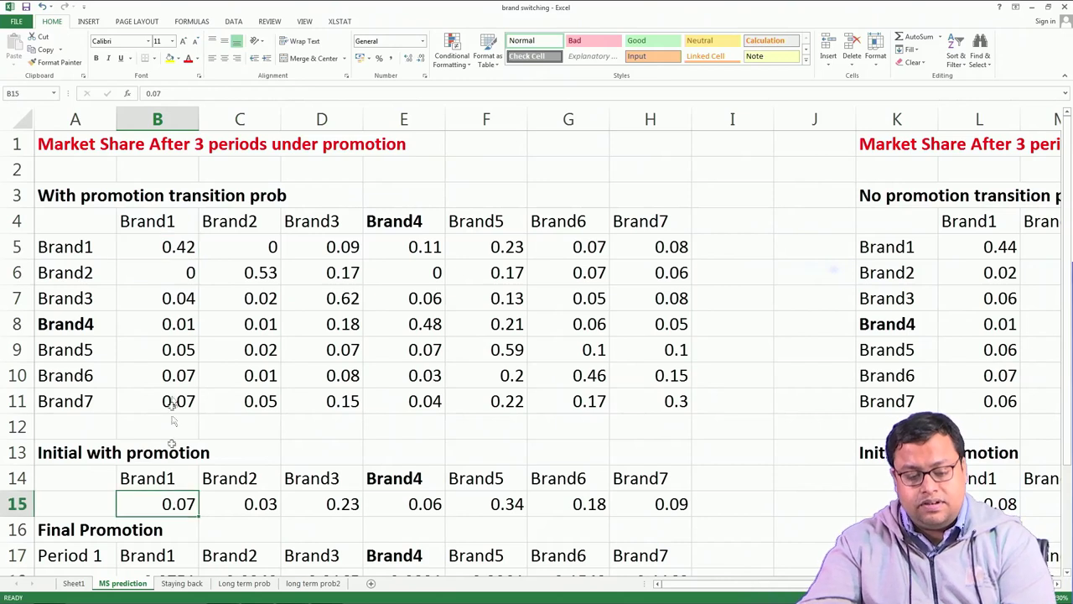
left_click(173, 246)
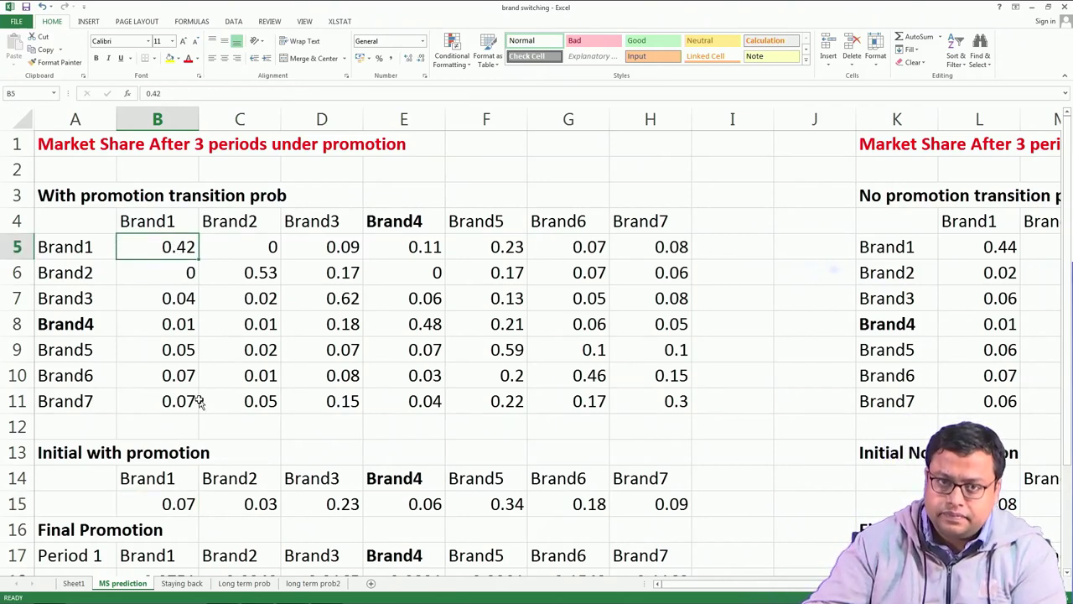
left_click(239, 507)
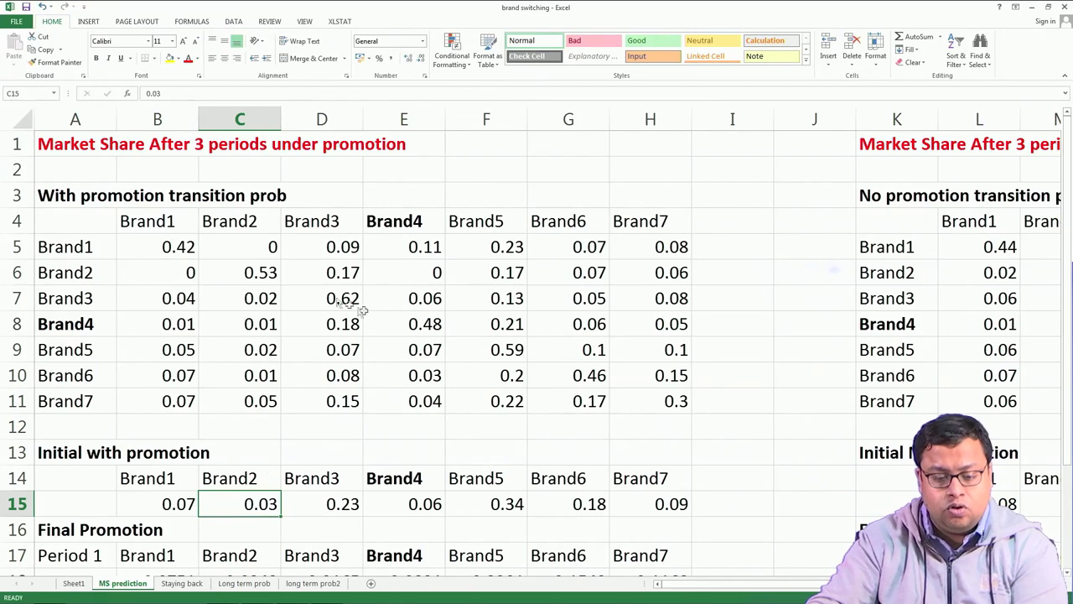
left_click(192, 270)
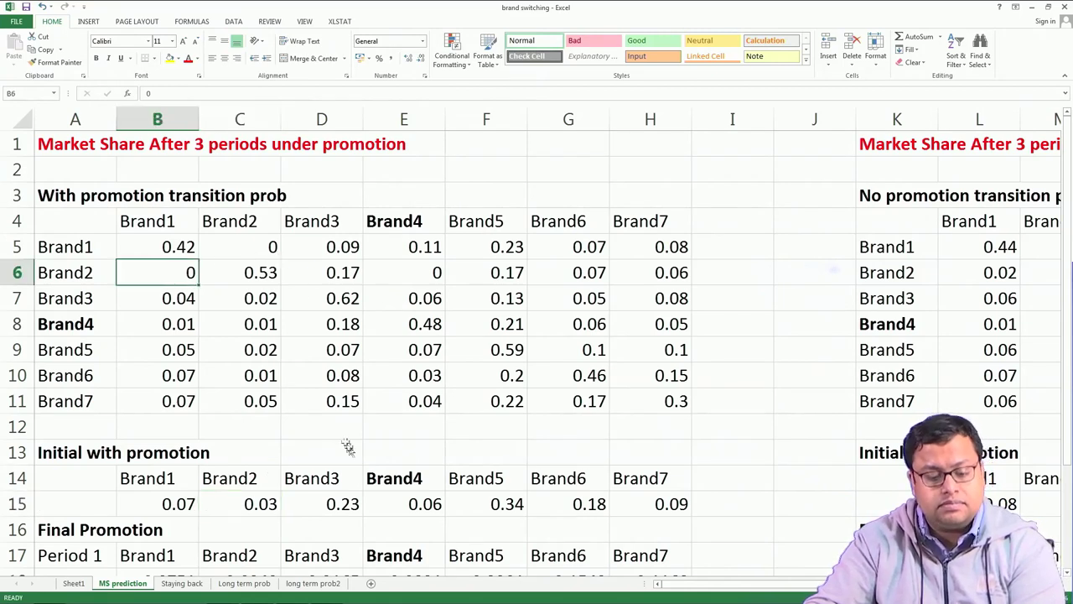
left_click(99, 277)
left_click(157, 276)
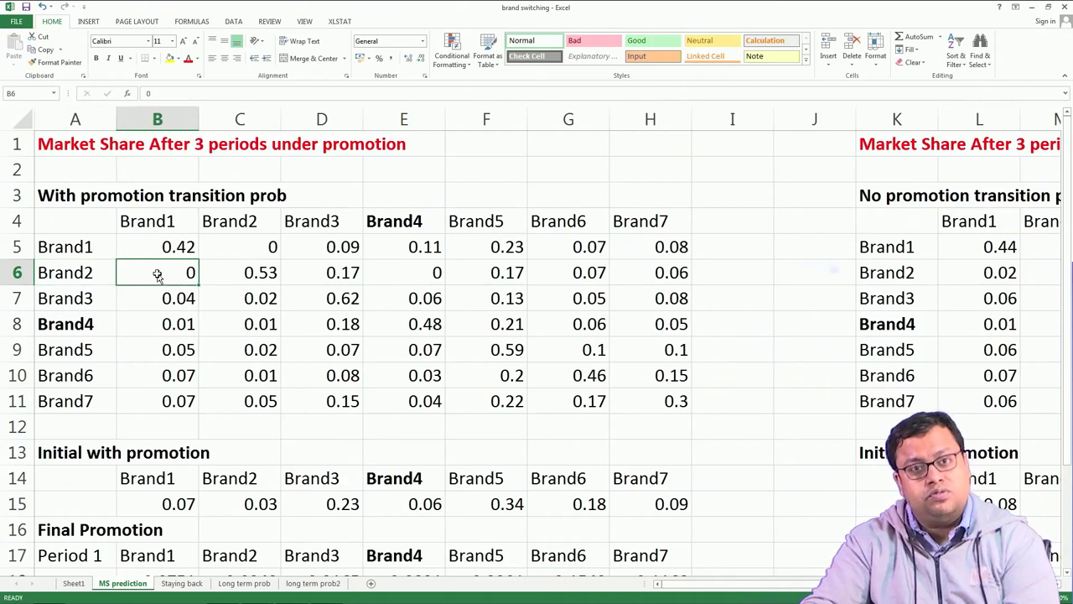
left_click(239, 502)
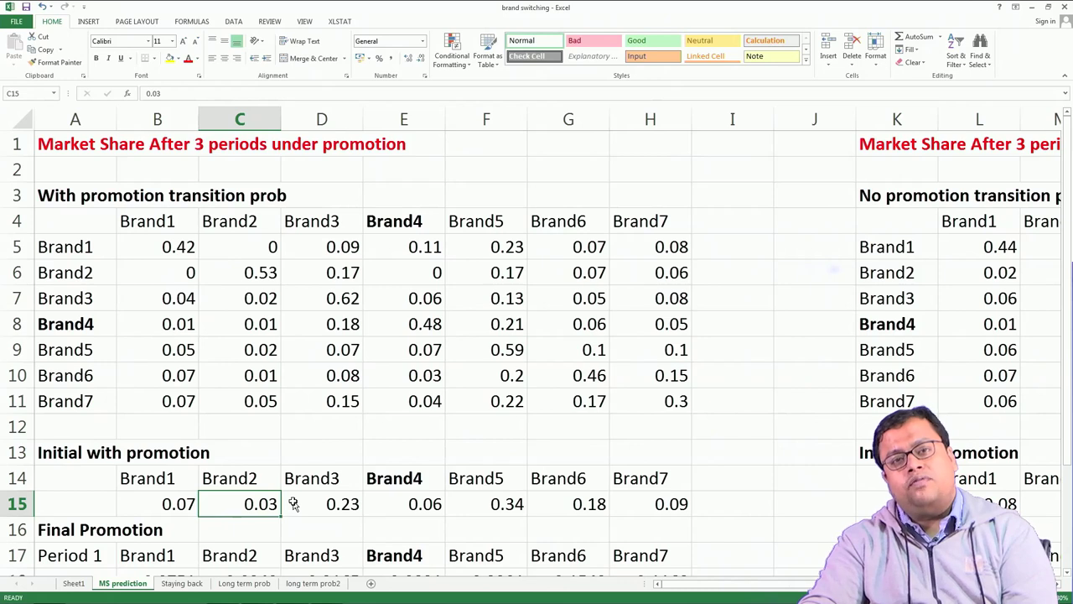
Match the initial shares of Brand3, Brand4 and Brand5 in D15:F15 with their transition probabilities to Brand1 in B7:B9.
left_click(293, 503)
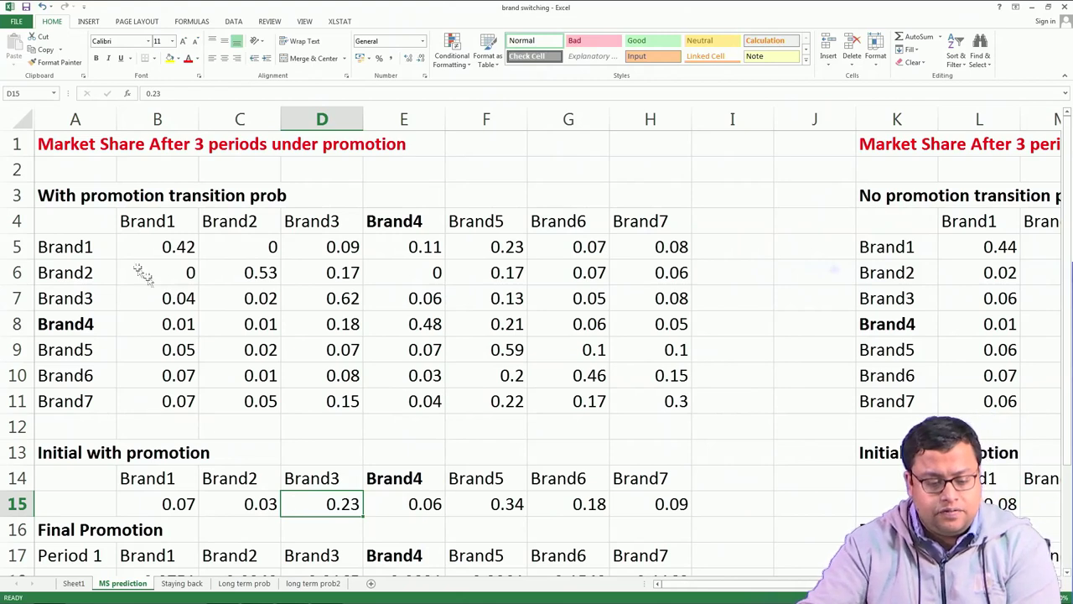
left_click(168, 300)
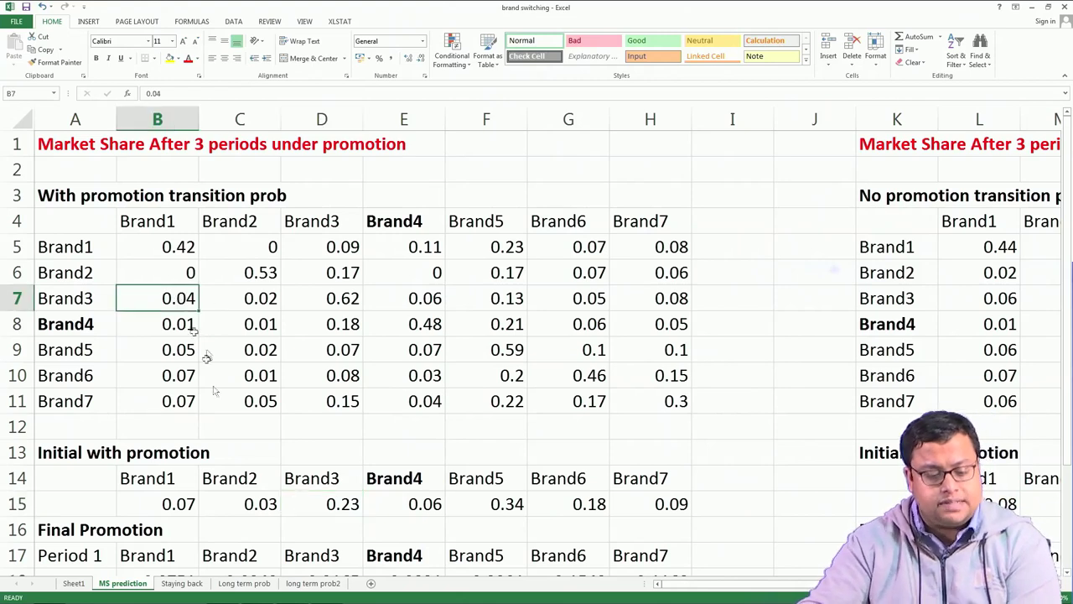
left_click(66, 302)
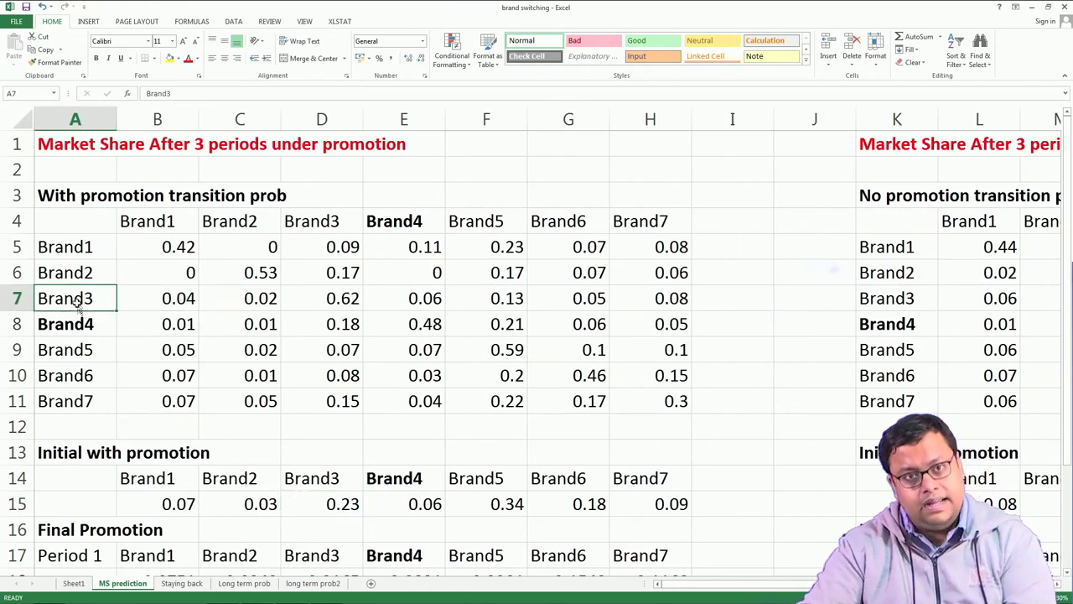
left_click(184, 224)
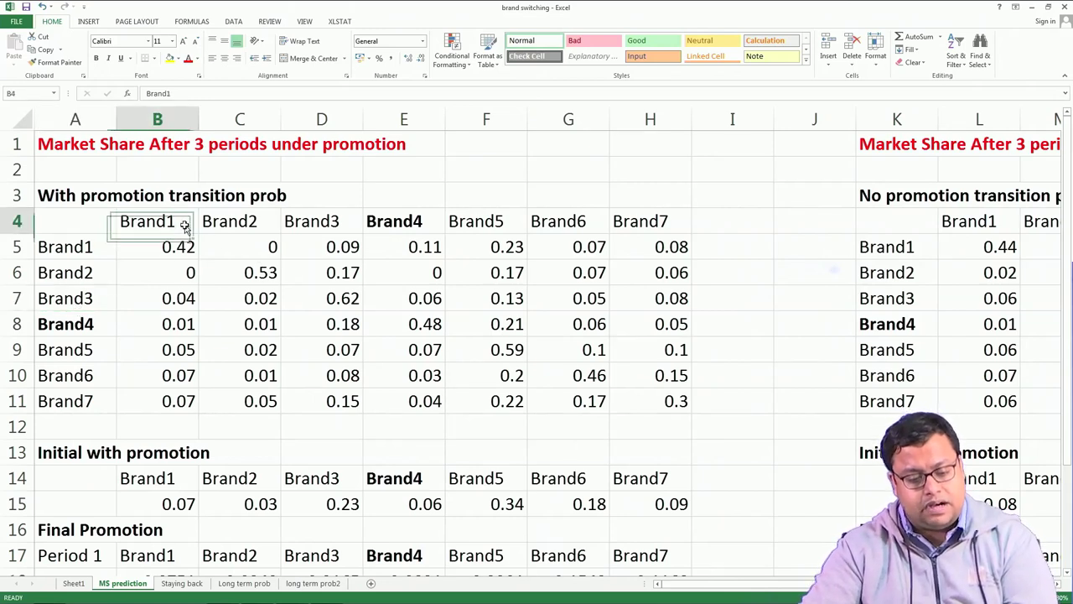
left_click(181, 289)
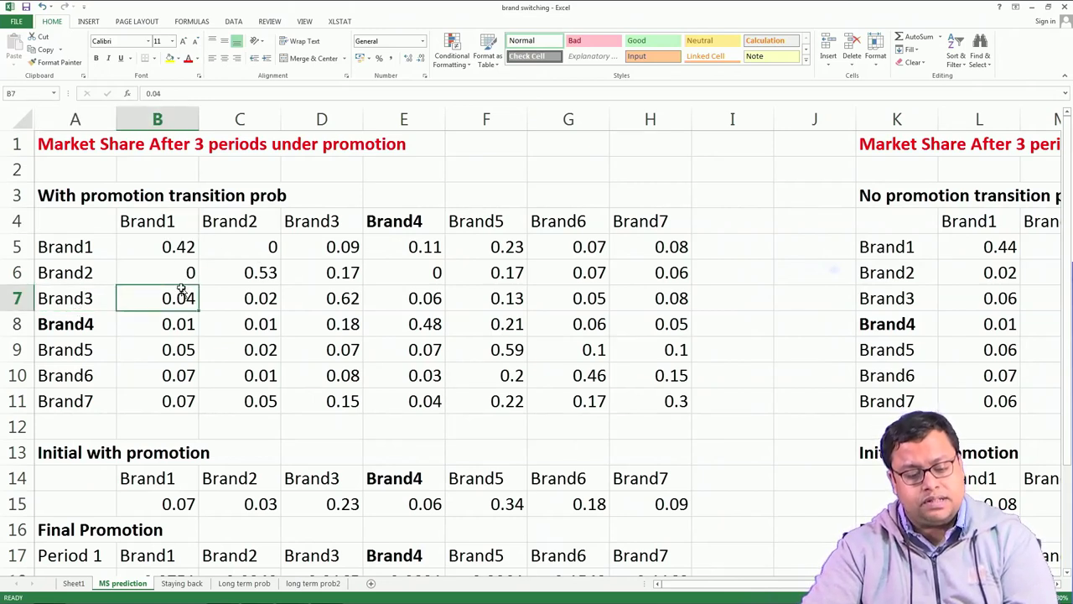
left_click(356, 506)
left_click(178, 303)
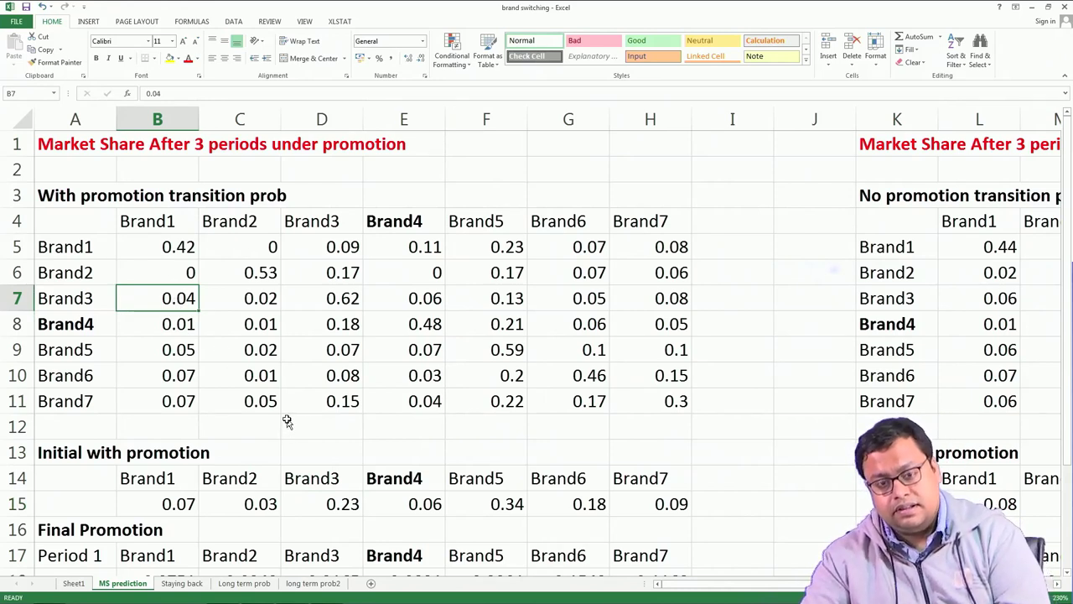
left_click(426, 506)
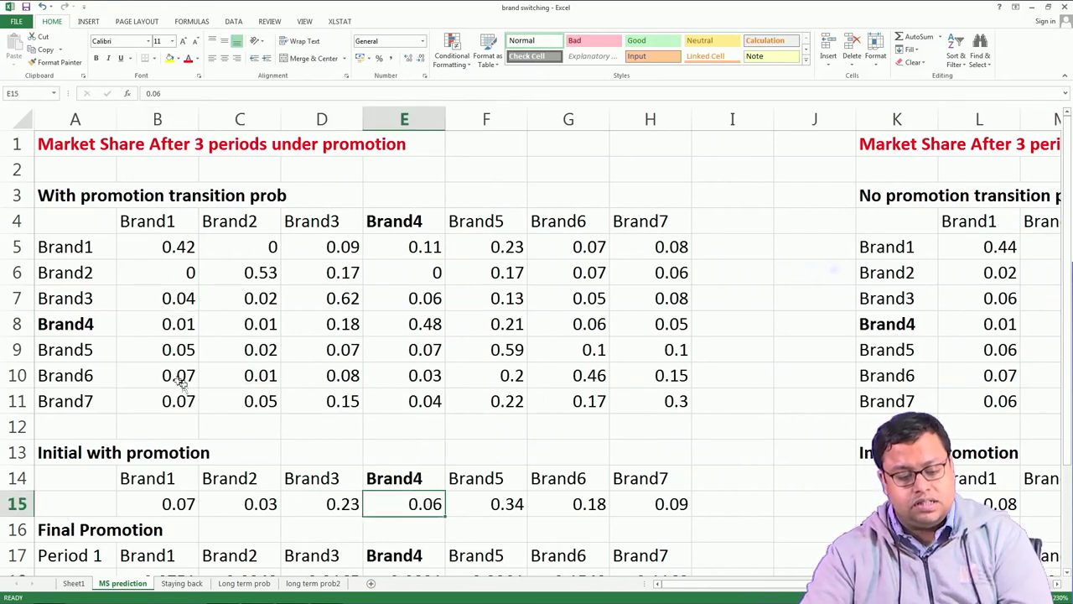
left_click(169, 331)
left_click(497, 500)
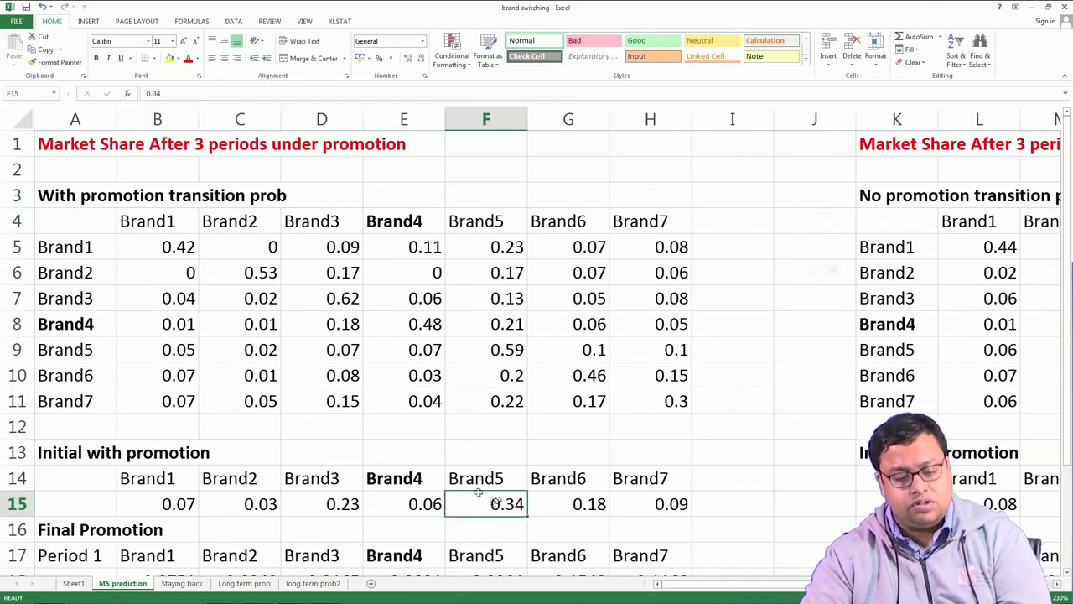
left_click(151, 352)
Highlight the initial share row B15:H15 and the Brand1 transition column B5:B11 in turn to show which ranges are multiplied.
left_click(177, 504)
left_click_drag(178, 504, 649, 508)
left_click_drag(189, 246, 189, 404)
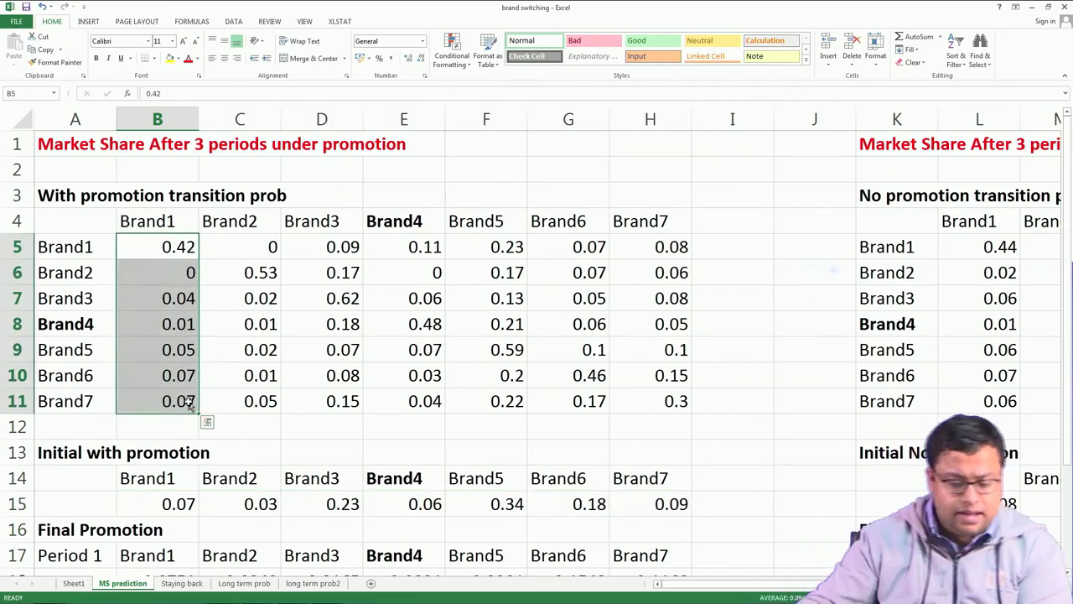
left_click_drag(180, 505, 642, 503)
left_click_drag(171, 245, 173, 404)
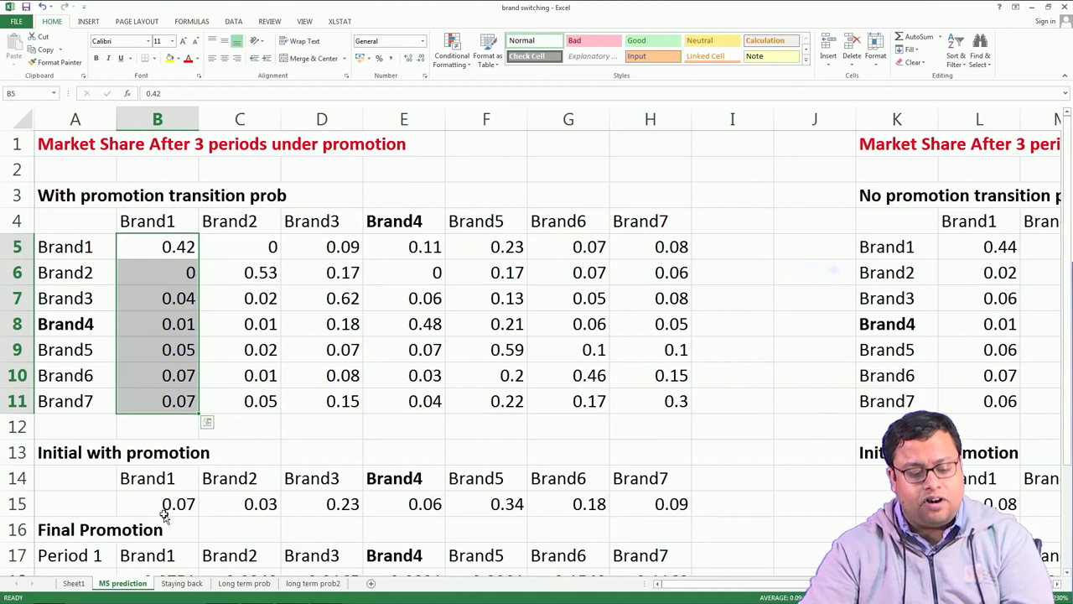
Pair the initial share row B15:H15 with the Brand2, Brand3 and Brand4 transition columns by highlighting them alternately.
left_click_drag(166, 508, 654, 505)
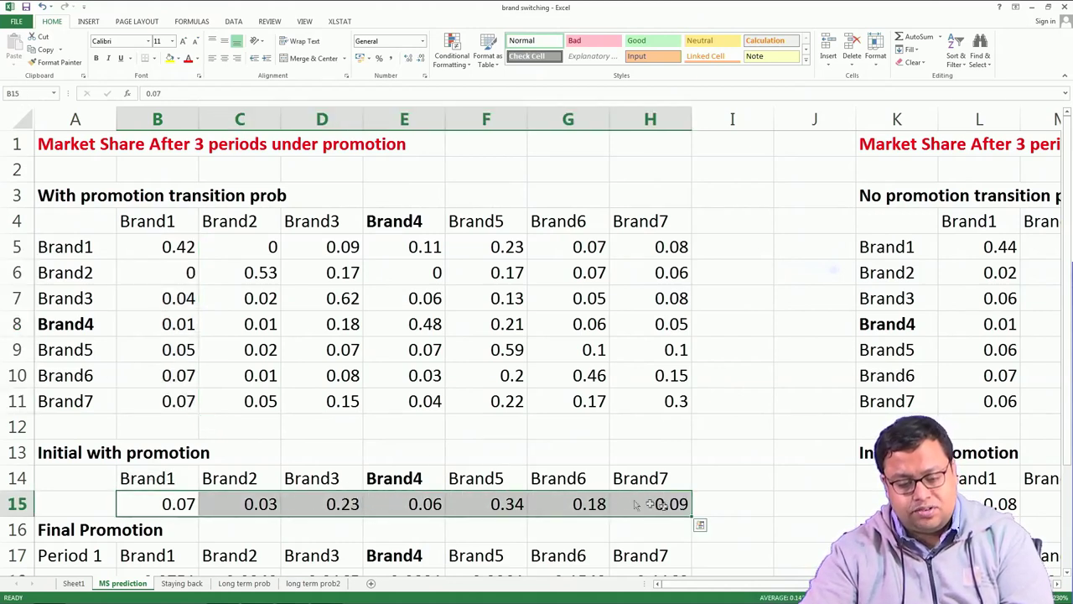
left_click_drag(240, 254, 241, 401)
left_click_drag(179, 503, 643, 506)
left_click_drag(352, 249, 346, 400)
left_click_drag(153, 502, 643, 507)
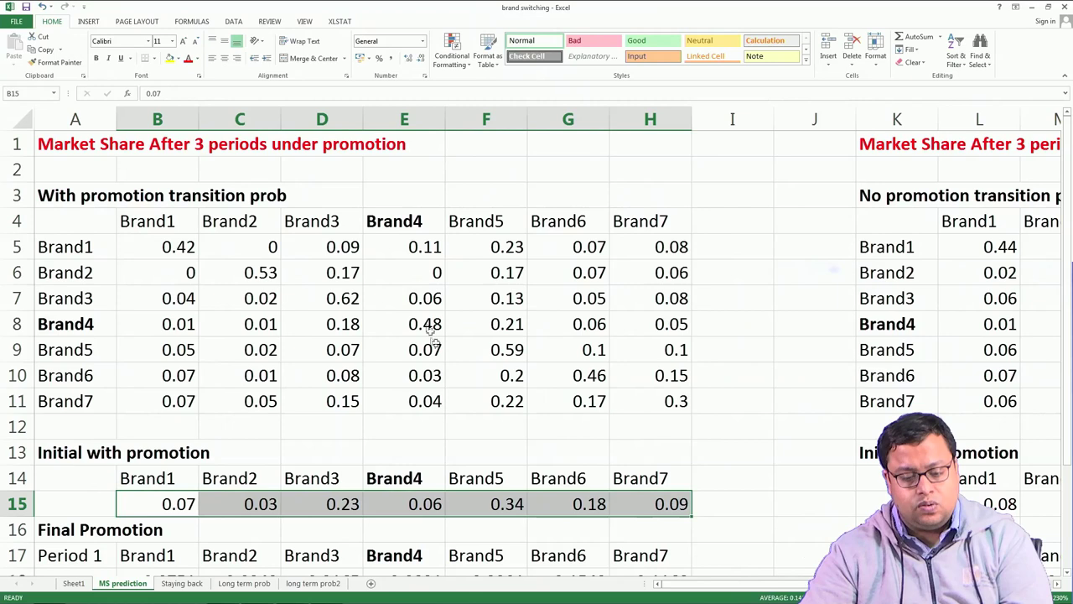
left_click_drag(412, 247, 413, 396)
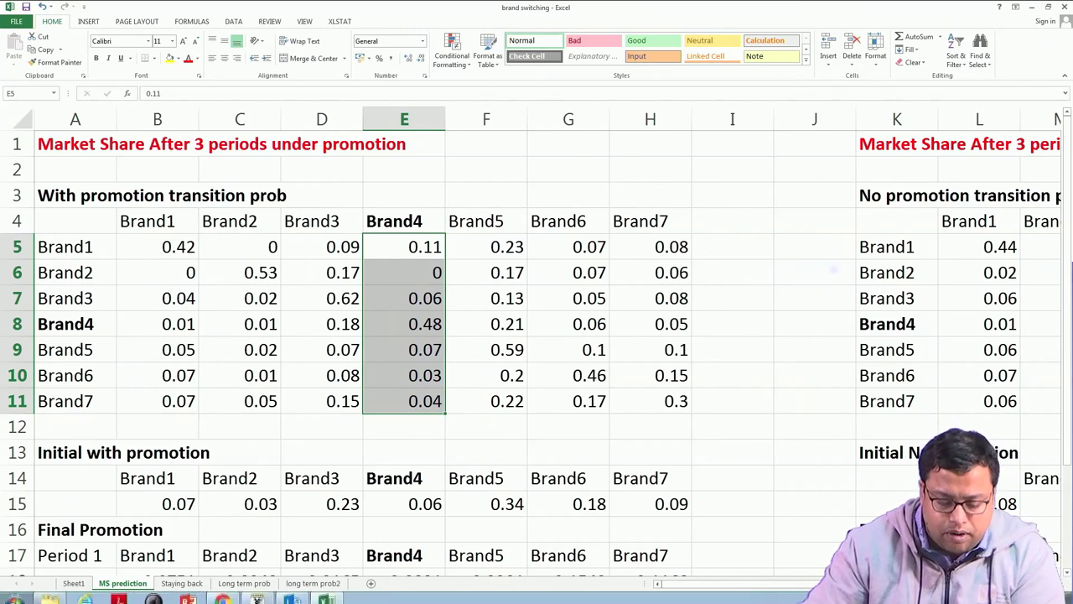
Switch to the Xournal notes and go to a new blank page 3.
left_click(260, 593)
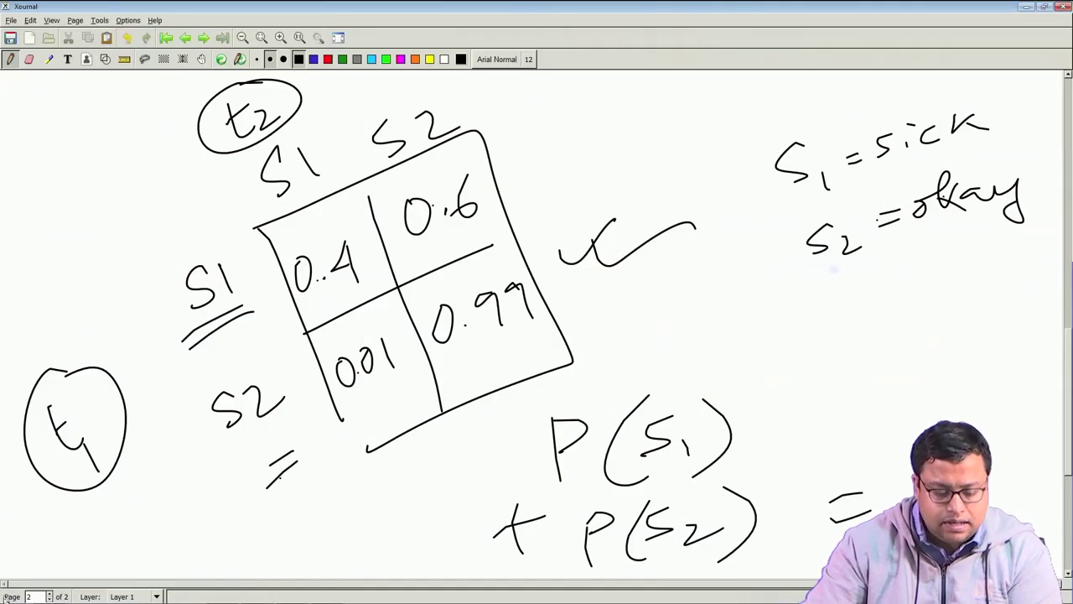
left_click(49, 593)
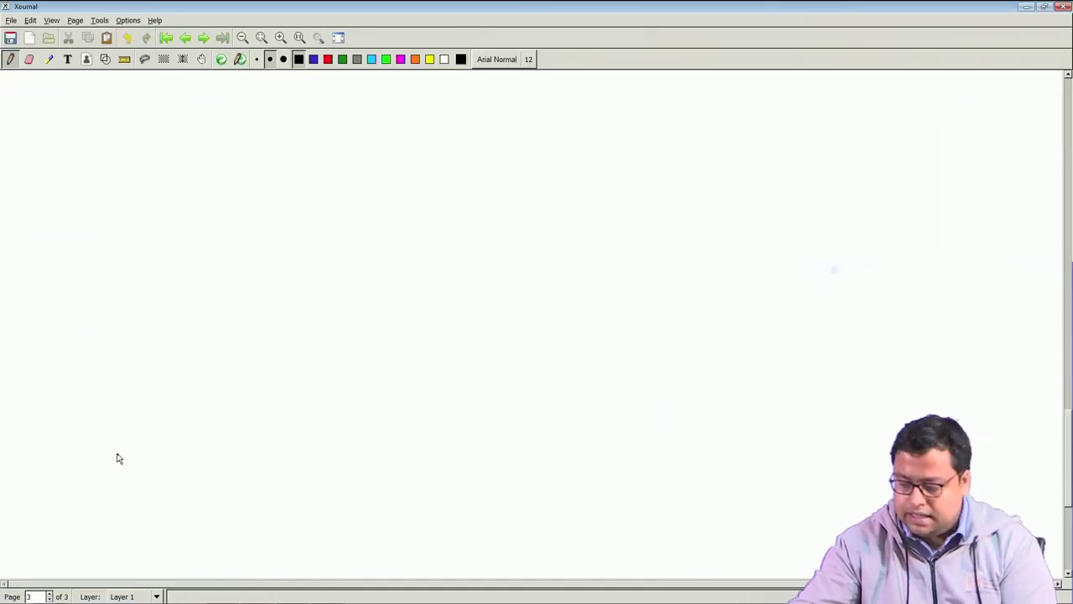
Sketch a slanted row strip divided into cells and label it "1 × 7 matrix" below.
mouse_move(151, 359)
left_mouse_down()
mouse_move(448, 202)
mouse_move(211, 407)
mouse_move(453, 217)
mouse_move(446, 206)
left_mouse_up()
left_click_drag(198, 347, 226, 391)
left_click_drag(242, 333, 265, 355)
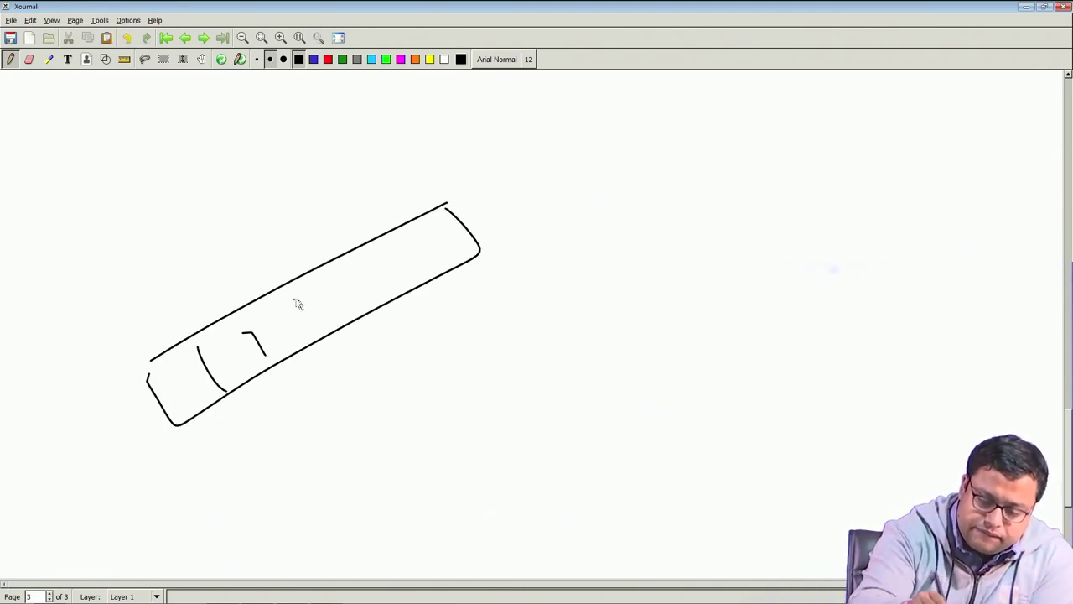
left_click_drag(297, 300, 329, 329)
left_click_drag(356, 276, 372, 302)
left_click_drag(401, 243, 417, 273)
mouse_move(285, 431)
left_mouse_down()
mouse_move(300, 464)
mouse_move(350, 417)
left_mouse_up()
left_click_drag(334, 402, 329, 443)
mouse_move(354, 388)
left_mouse_down()
mouse_move(391, 431)
mouse_move(409, 386)
left_mouse_up()
mouse_move(315, 526)
left_mouse_down()
mouse_move(455, 472)
mouse_move(450, 487)
left_mouse_up()
Sketch a large tilted square beside the row strip and label it "7 × 7 matrix".
mouse_move(512, 210)
left_mouse_down()
mouse_move(640, 462)
mouse_move(762, 109)
mouse_move(731, 405)
mouse_move(627, 459)
left_mouse_up()
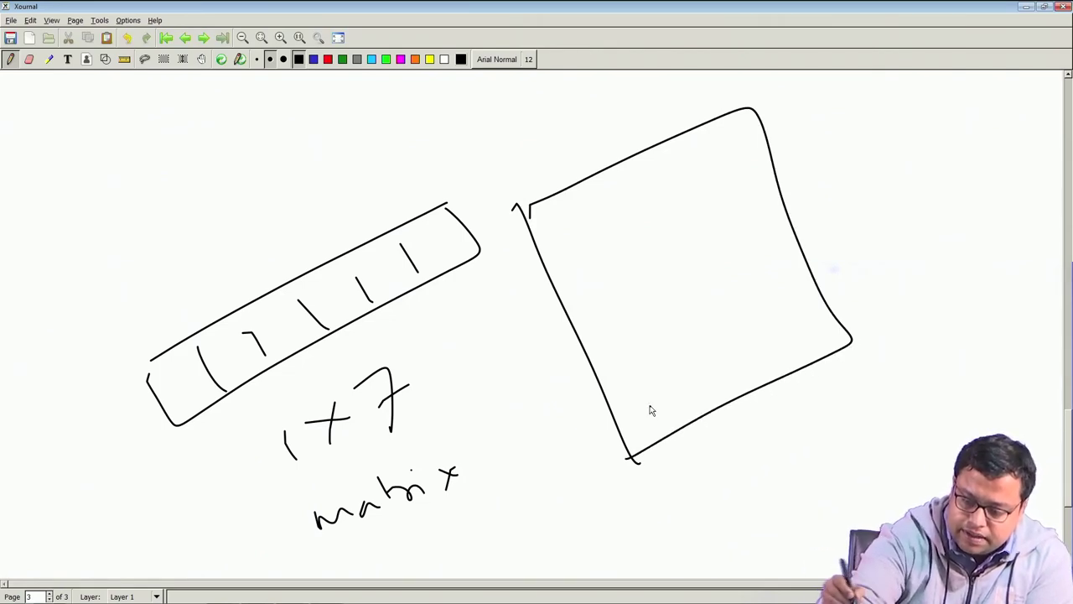
left_click_drag(728, 434, 756, 472)
left_click_drag(763, 434, 801, 427)
mouse_move(793, 419)
left_mouse_down()
mouse_move(788, 441)
mouse_move(832, 436)
left_mouse_up()
left_click_drag(848, 411, 902, 401)
mouse_move(912, 396)
left_mouse_down()
mouse_move(917, 376)
mouse_move(926, 384)
left_mouse_up()
left_click_drag(927, 394, 956, 375)
Draw an arrow along the row strip and another down the square's first column to show the multiplication direction.
left_click_drag(95, 340, 178, 287)
left_click_drag(293, 222, 384, 173)
left_click_drag(352, 173, 362, 216)
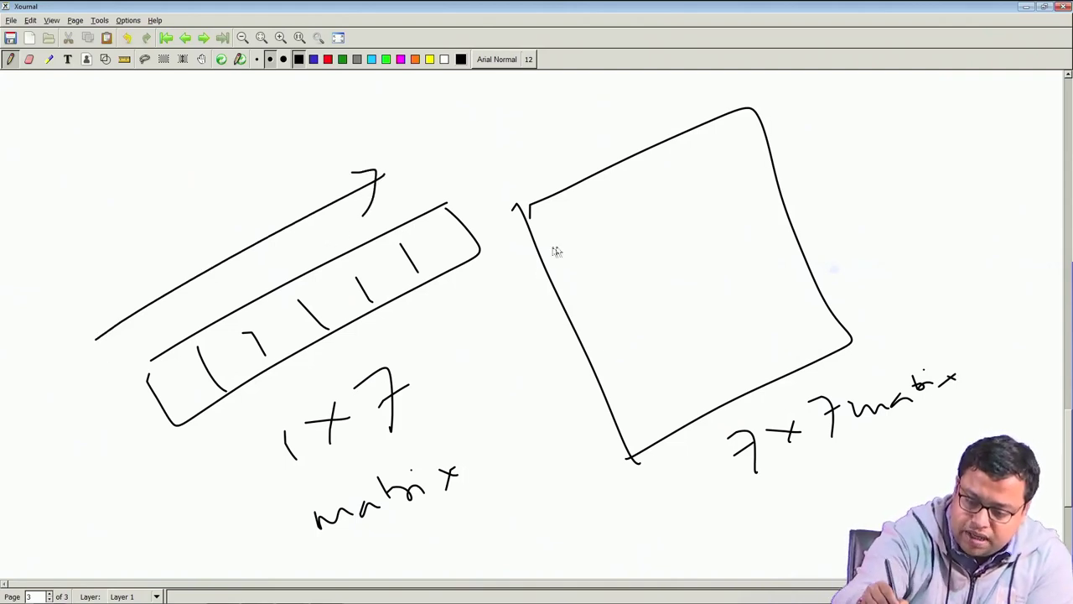
mouse_move(503, 254)
left_mouse_down()
mouse_move(597, 471)
mouse_move(602, 425)
left_mouse_up()
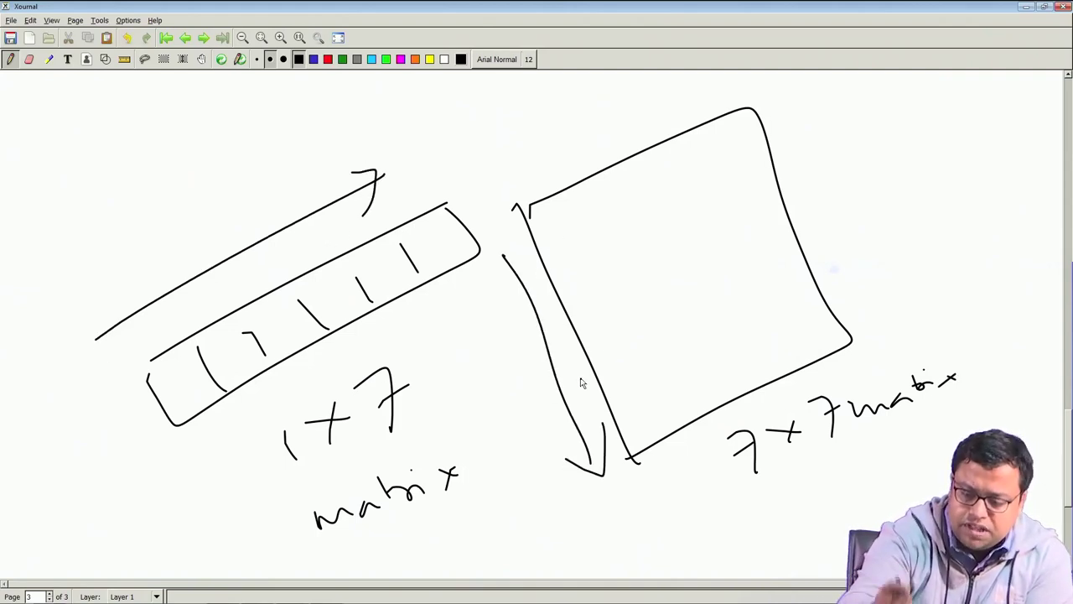
Divide the square into columns with slanted lines and put tick marks above the first three columns.
left_click_drag(590, 196, 698, 443)
left_click_drag(524, 177, 570, 141)
mouse_move(647, 179)
left_mouse_down()
mouse_move(687, 323)
mouse_move(724, 394)
left_mouse_up()
mouse_move(595, 155)
left_mouse_down()
mouse_move(600, 166)
mouse_move(618, 129)
left_mouse_up()
left_click_drag(680, 147, 780, 373)
left_click_drag(627, 130, 665, 111)
left_click_drag(739, 135, 794, 286)
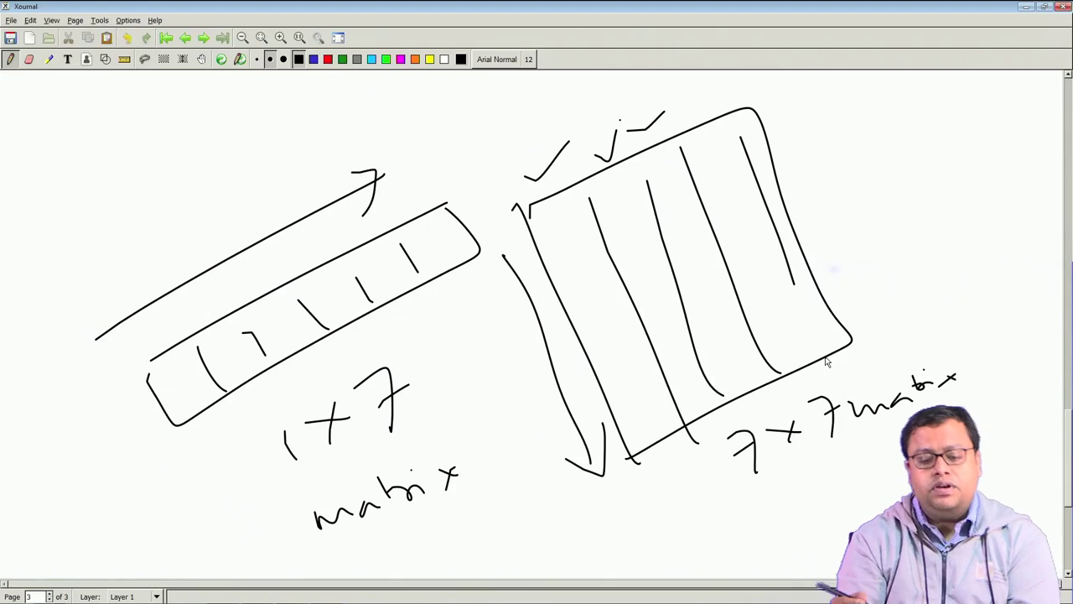
Label the row strip A and the square B, and write a circled "A × B" below the square.
mouse_move(149, 183)
left_mouse_down()
mouse_move(144, 265)
mouse_move(209, 232)
left_mouse_up()
left_click_drag(140, 253, 180, 220)
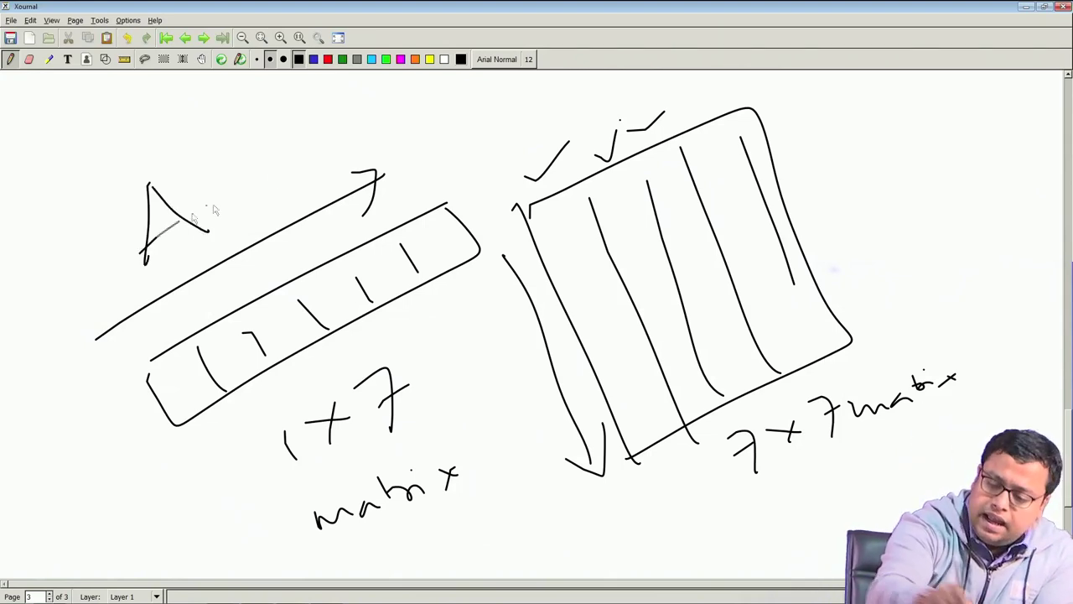
left_click_drag(828, 181, 842, 240)
mouse_move(824, 202)
left_mouse_down()
mouse_move(858, 184)
mouse_move(837, 257)
left_mouse_up()
mouse_move(752, 506)
left_mouse_down()
mouse_move(729, 566)
mouse_move(775, 558)
left_mouse_up()
left_click_drag(736, 557, 840, 549)
mouse_move(864, 485)
left_mouse_down()
mouse_move(682, 530)
mouse_move(818, 573)
left_mouse_up()
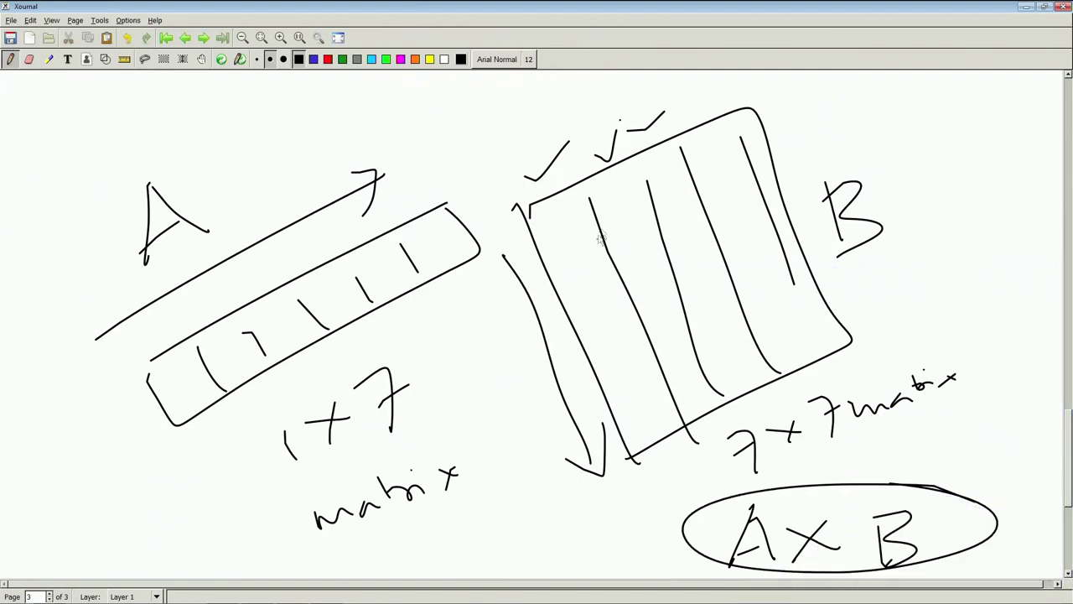
Circle the outer dimensions 1 and 7, write a boxed "1 × 7" for the product, and circle the row strip.
mouse_move(307, 417)
left_mouse_down()
mouse_move(273, 424)
mouse_move(317, 415)
left_mouse_up()
mouse_move(870, 395)
left_mouse_down()
mouse_move(856, 468)
mouse_move(876, 387)
left_mouse_up()
mouse_move(904, 272)
left_mouse_down()
mouse_move(905, 310)
mouse_move(931, 302)
left_mouse_up()
left_click_drag(933, 278, 914, 304)
left_click_drag(945, 280, 957, 317)
mouse_move(1013, 256)
left_mouse_down()
mouse_move(950, 352)
mouse_move(1029, 259)
left_mouse_up()
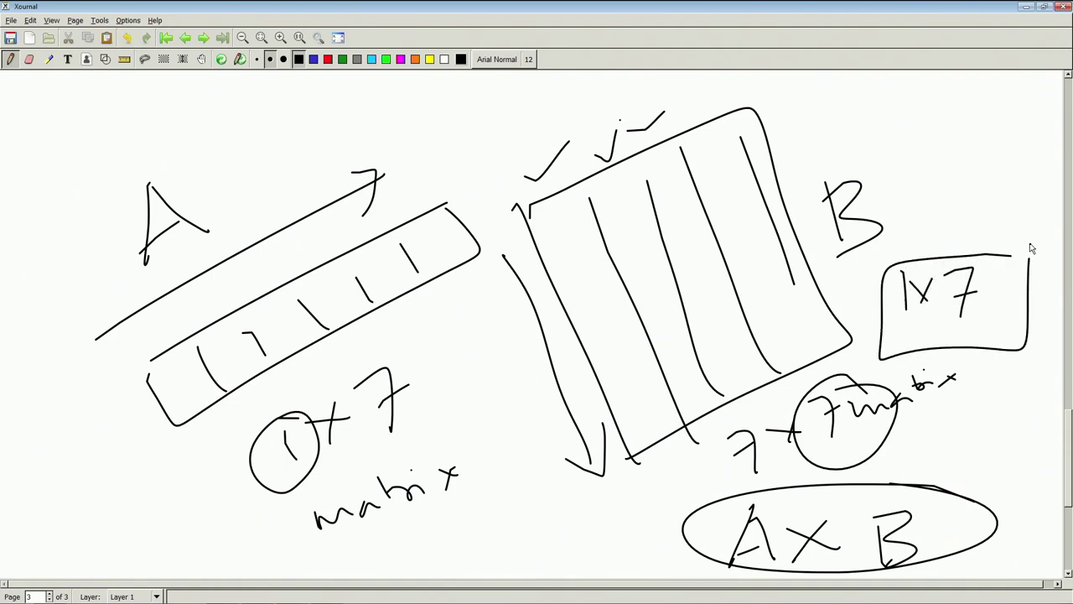
mouse_move(96, 387)
left_mouse_down()
mouse_move(181, 470)
mouse_move(336, 226)
mouse_move(226, 295)
left_mouse_up()
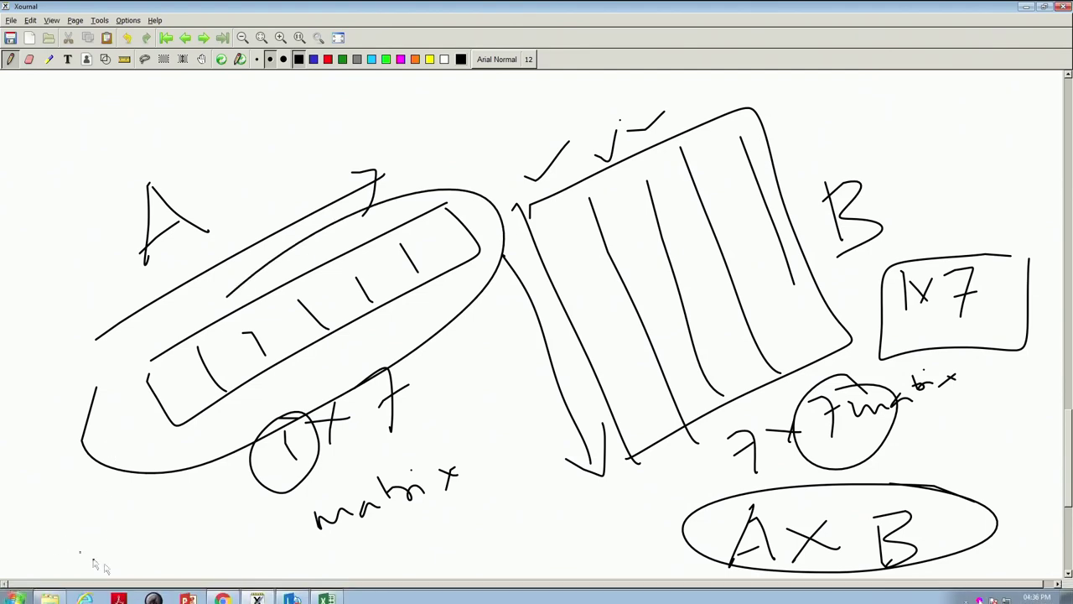
Switch to the Excel workbook and clear the Period 1 promotion shares in B18:H18.
left_click(329, 593)
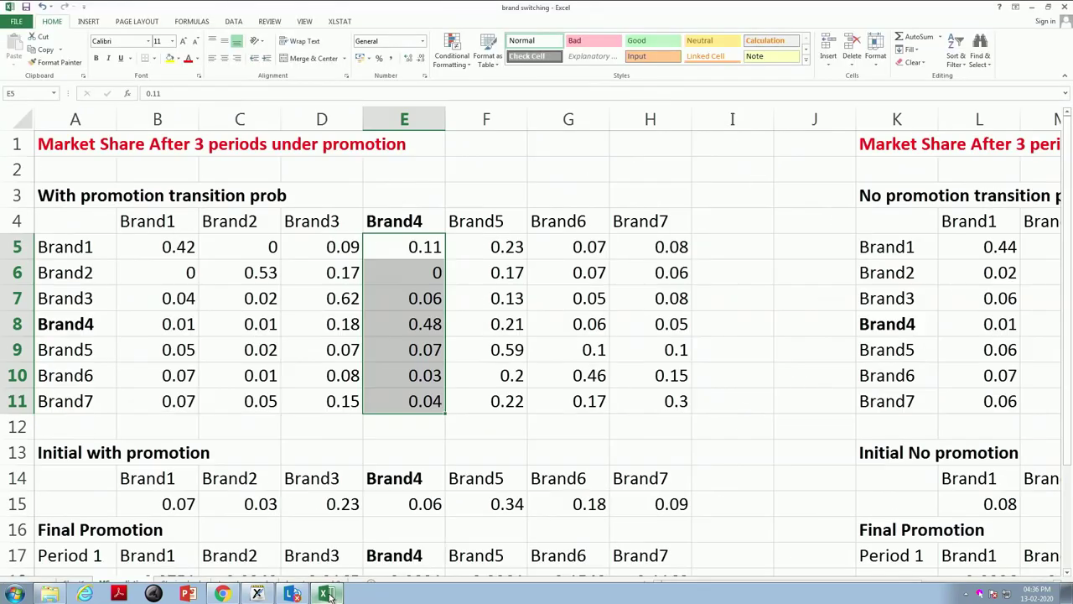
scroll(151, 505, "down", 1)
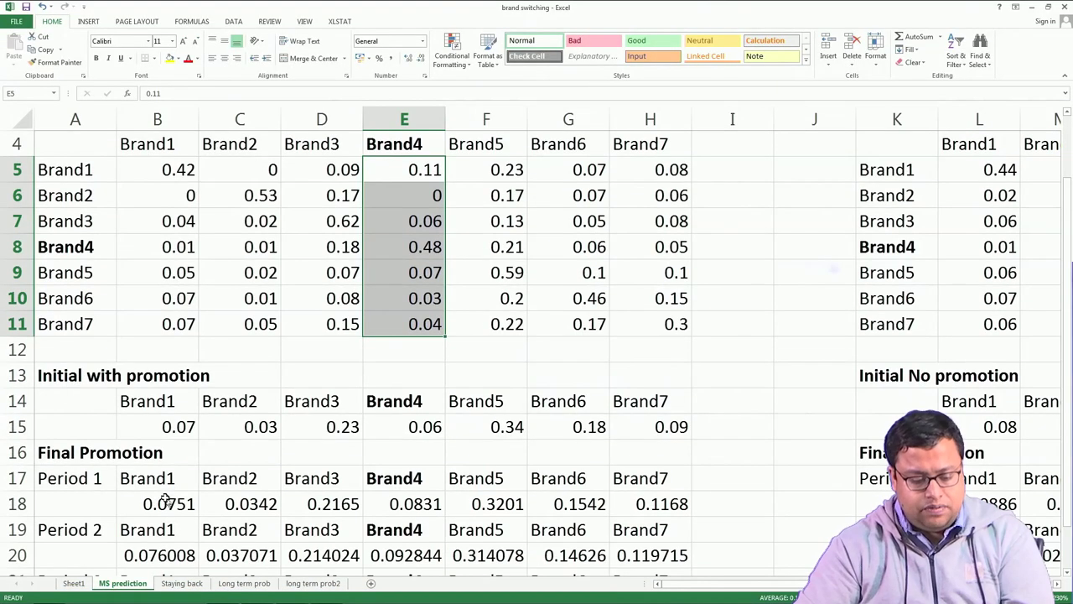
left_click(156, 503)
left_click_drag(156, 503, 628, 503)
key("Delete")
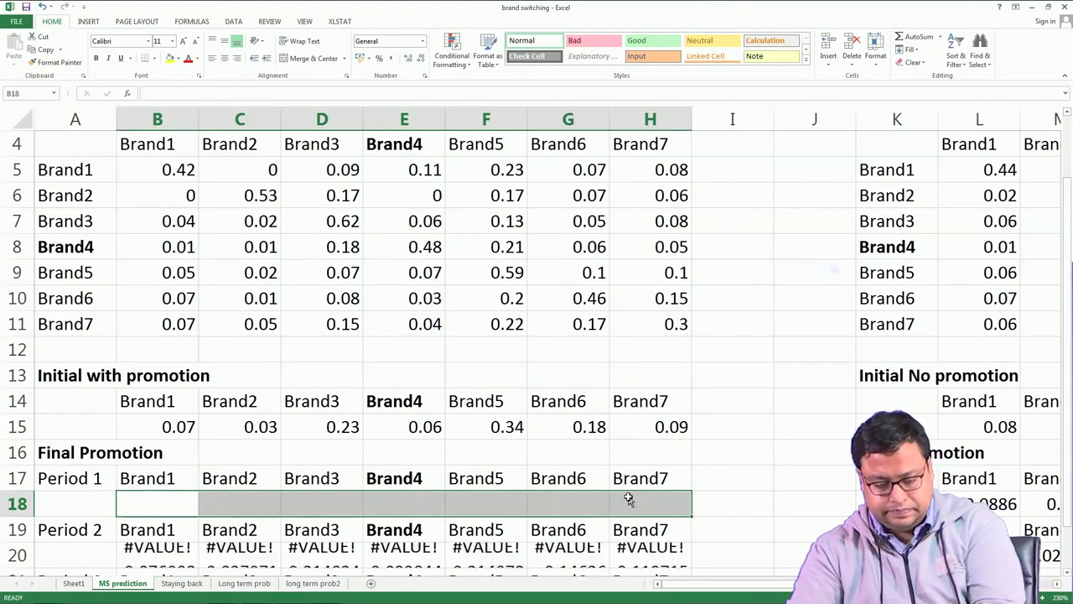
Clear the Period 2 and Period 3 promotion shares in B20:H20 and B22:H22.
left_click(755, 457)
scroll(575, 508, "down", 2)
left_click_drag(161, 402, 671, 402)
key("Delete")
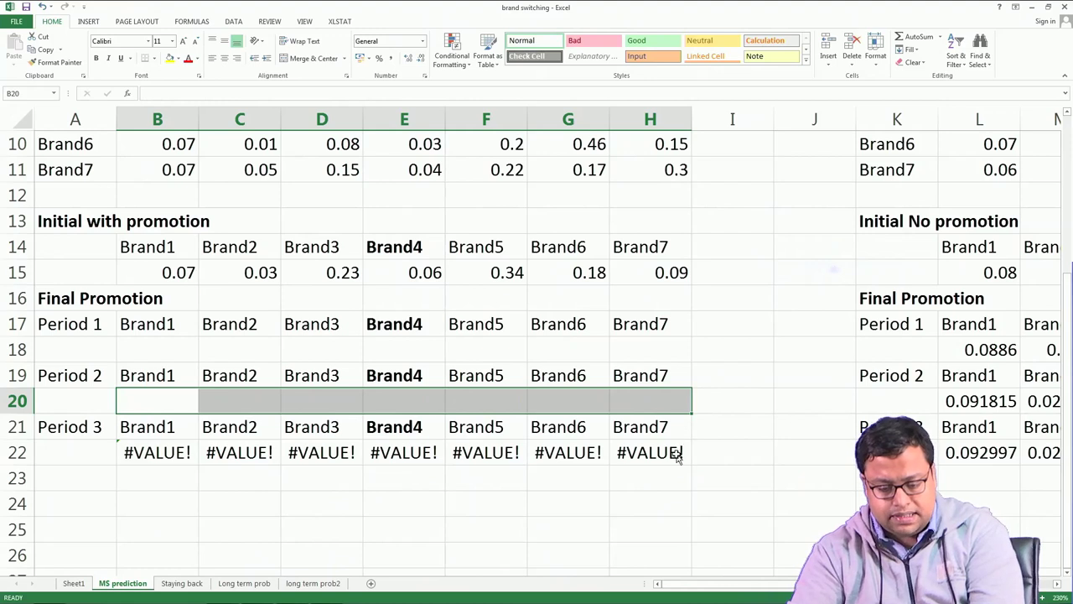
left_click_drag(678, 453, 143, 453)
key("Delete")
Enter the array formula =MMULT(B15:H15,B5:H11) across B18:H18 for the Period 1 shares.
left_click_drag(170, 353, 633, 353)
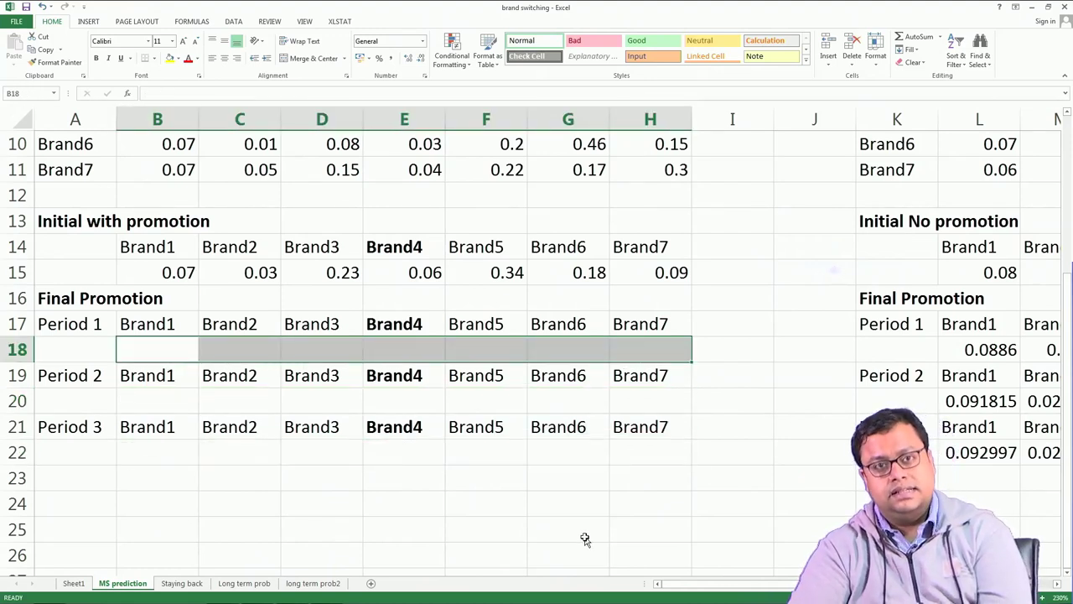
scroll(584, 538, "up", 2)
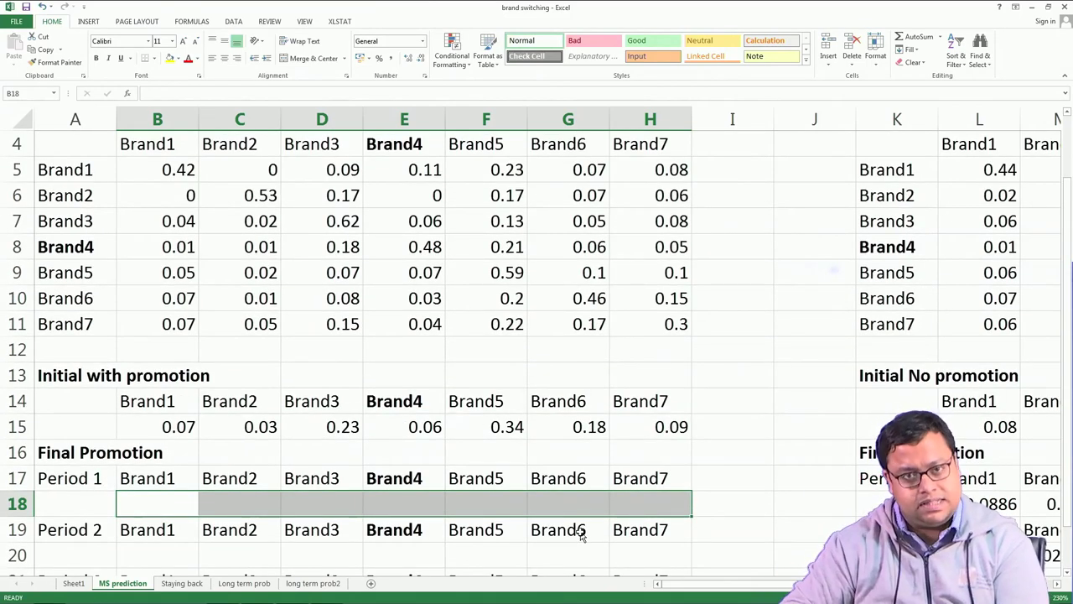
left_click(170, 94)
type("=")
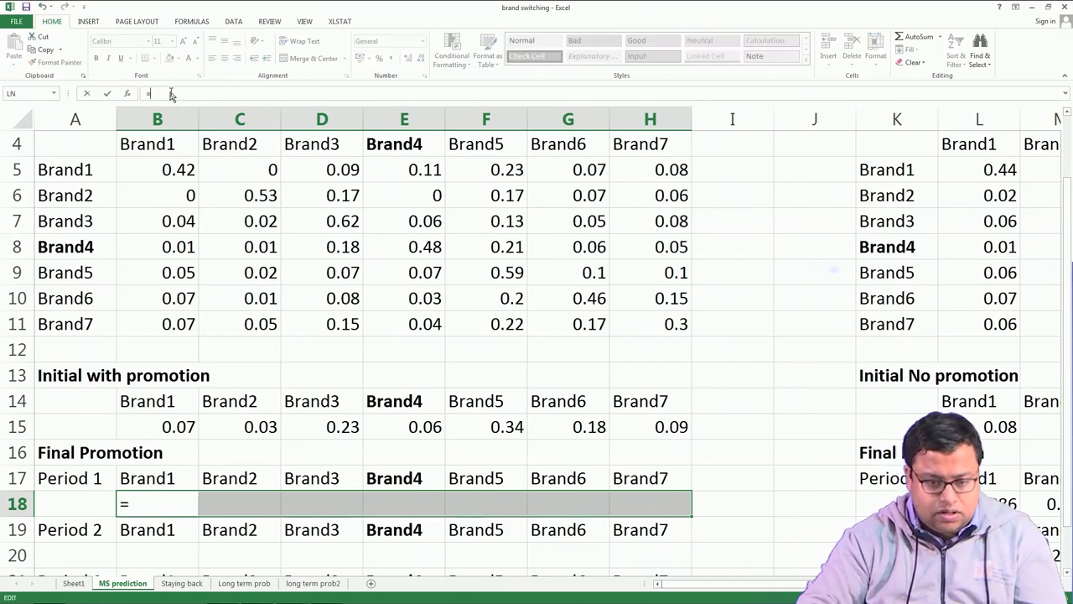
type("mmult")
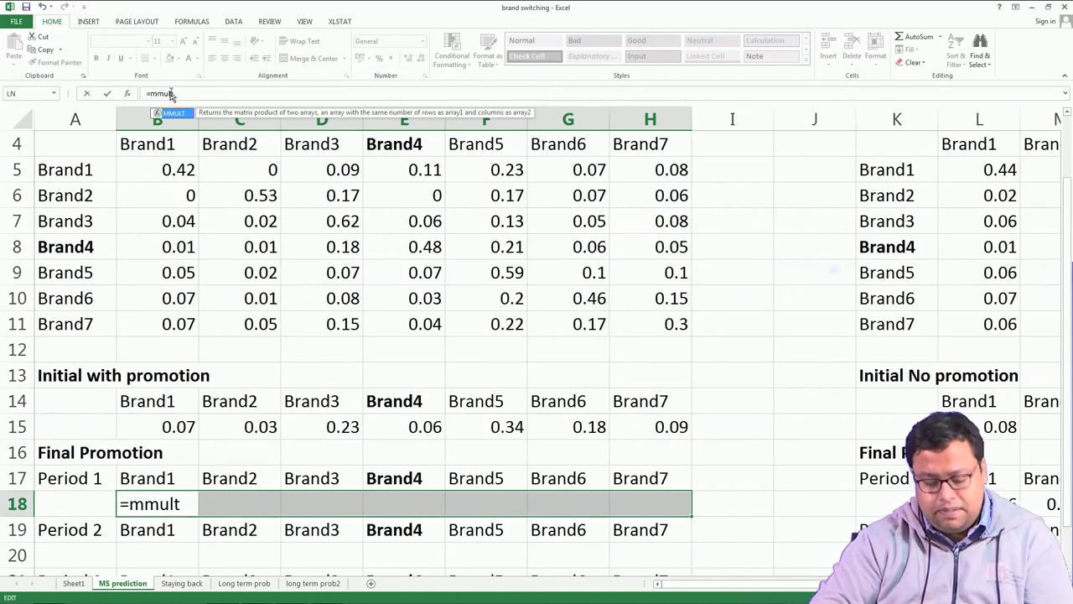
type("(")
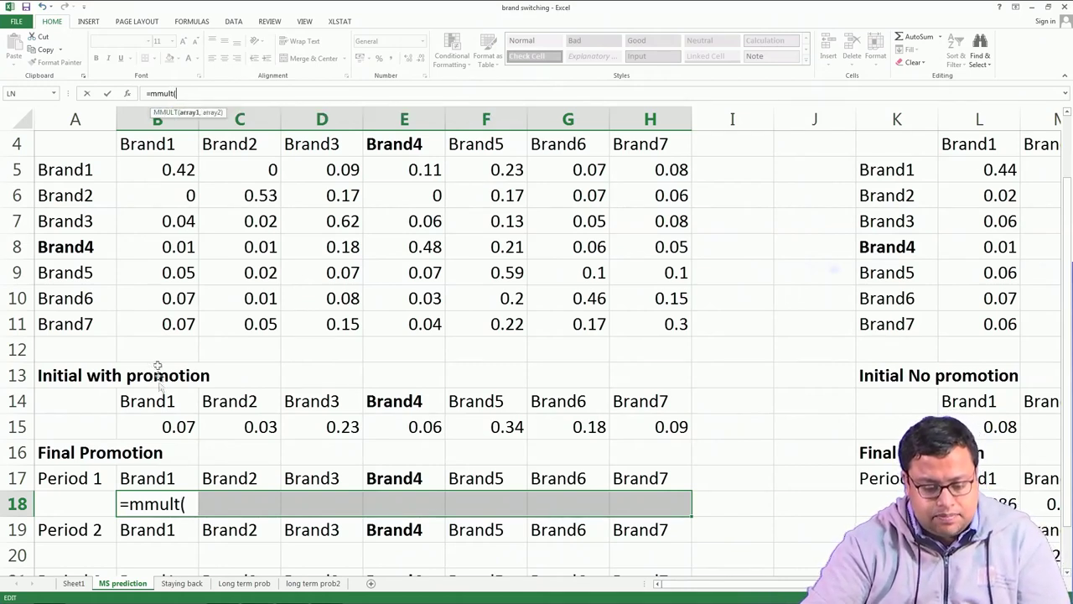
left_click_drag(165, 426, 650, 435)
type(",")
left_click_drag(147, 166, 651, 335)
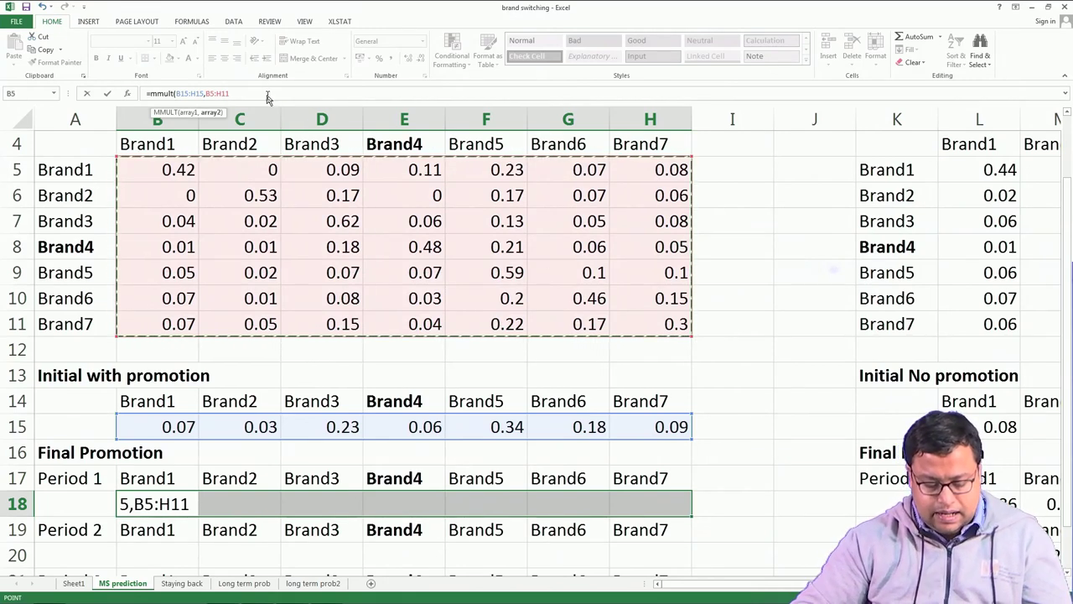
type(")")
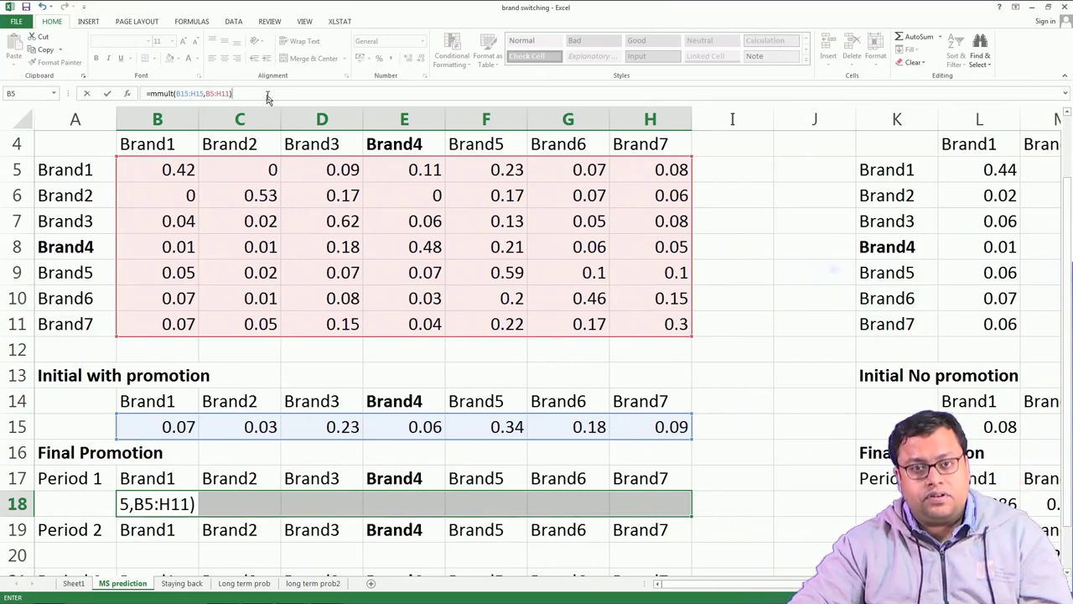
key("ctrl+shift+Return")
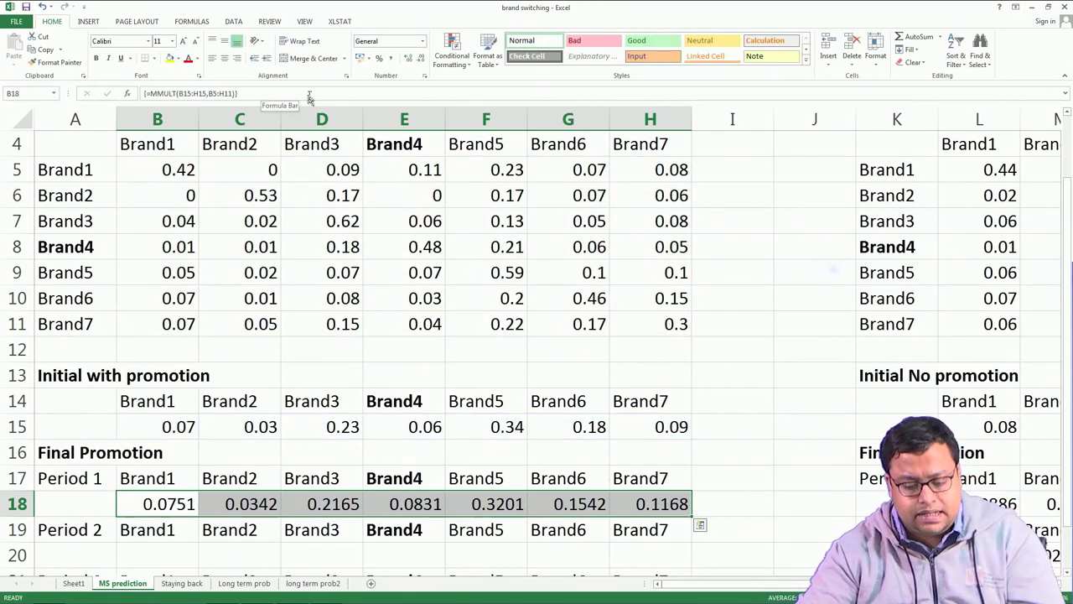
Inspect the Period 1 results of Brand1 to Brand4 in B18:E18 one by one.
left_click(182, 511)
left_click(254, 507)
left_click(325, 507)
left_click(417, 503)
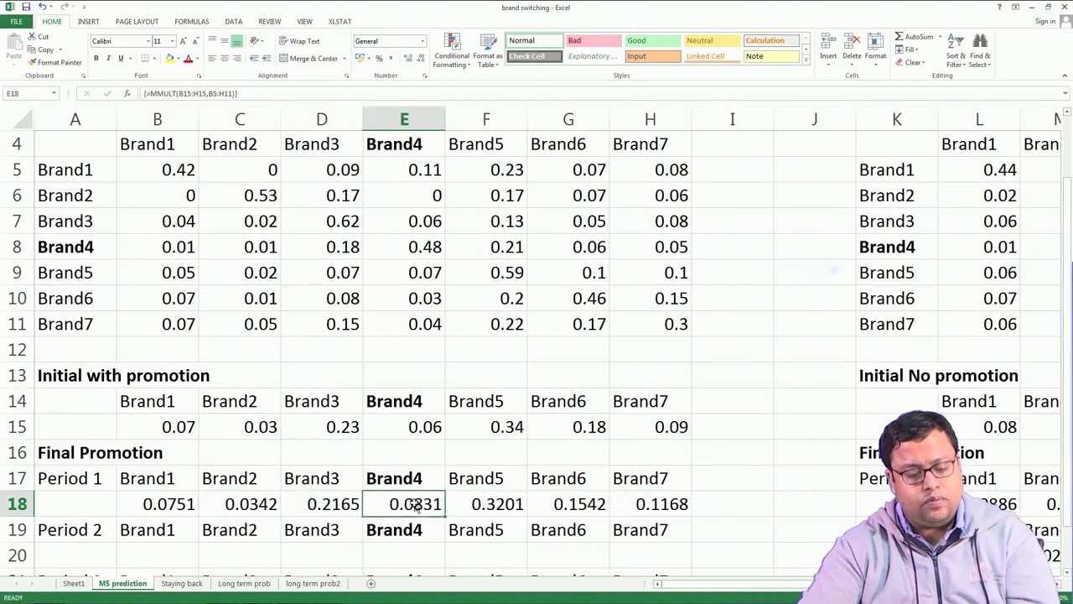
Enter the array formula =MMULT(B18:H18,B5:H11) across B20:H20 for the Period 2 shares.
scroll(477, 373, "down", 1)
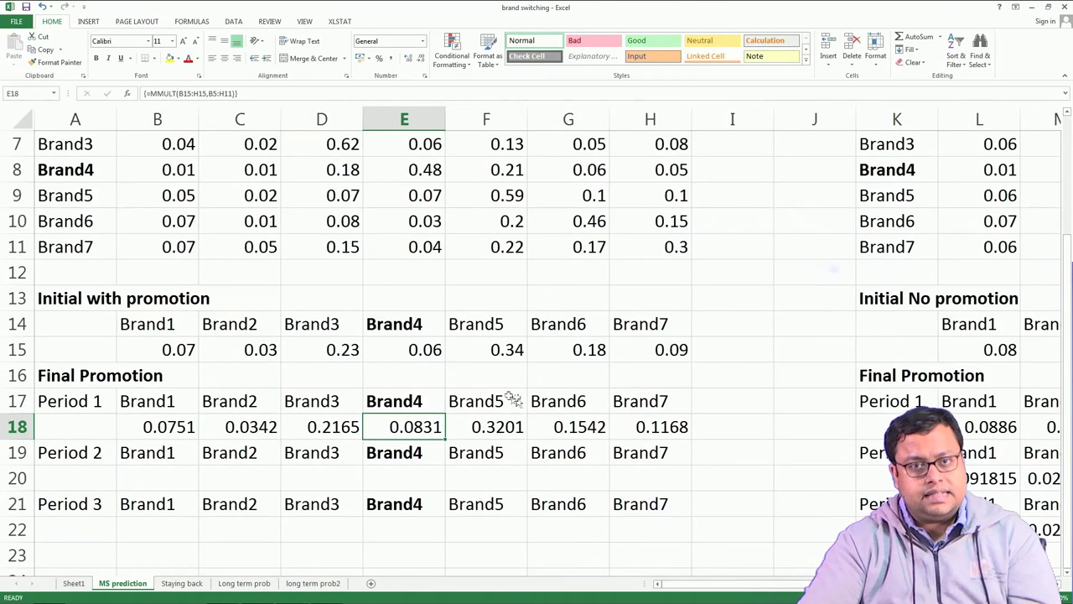
left_click(155, 480)
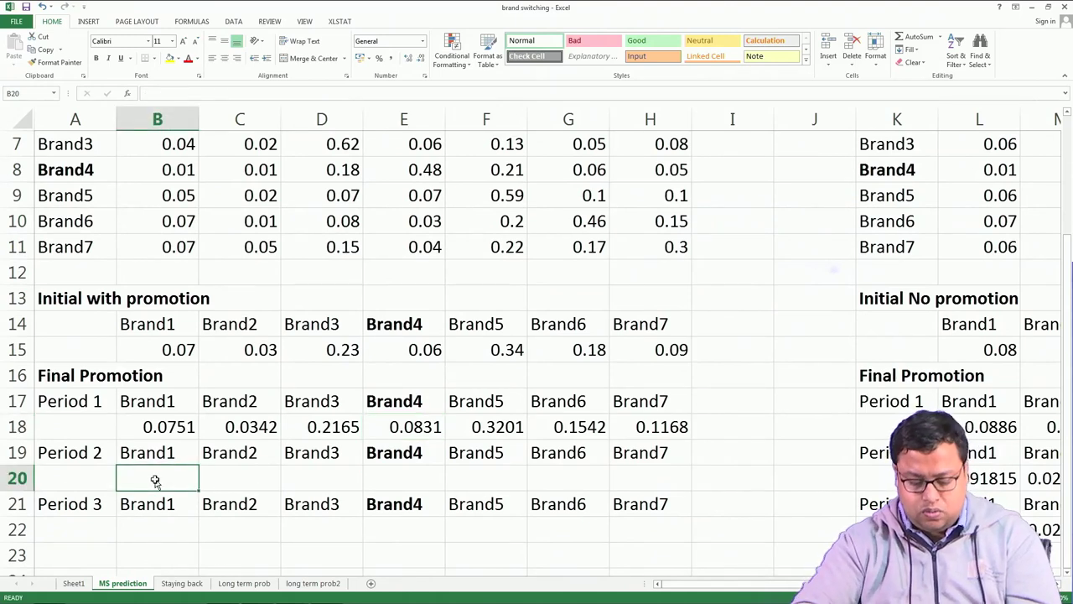
left_click_drag(152, 480, 654, 479)
left_click(174, 94)
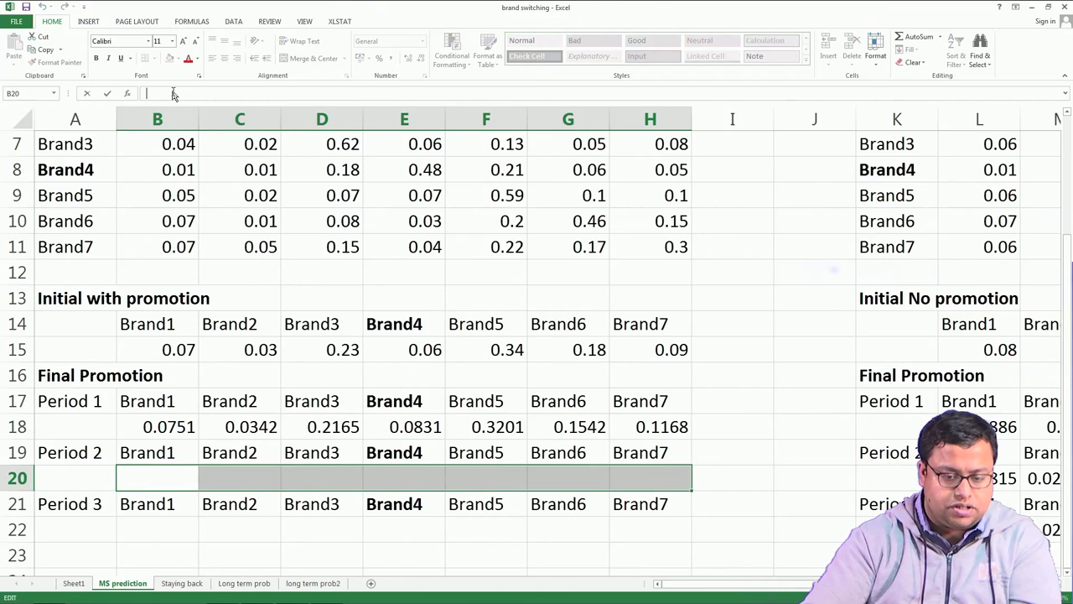
type("=mmu")
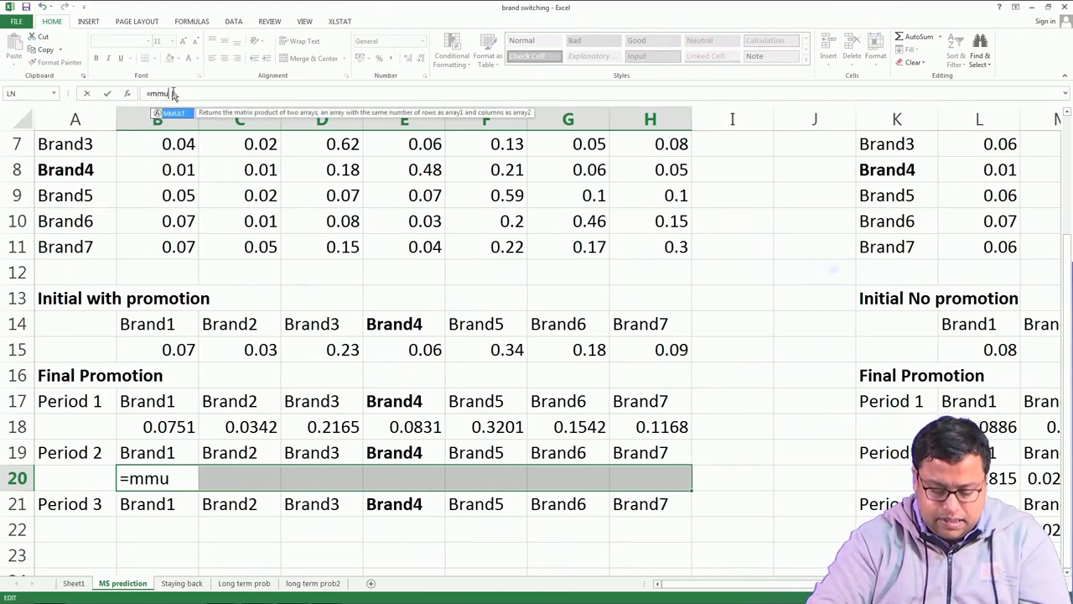
type("lt(")
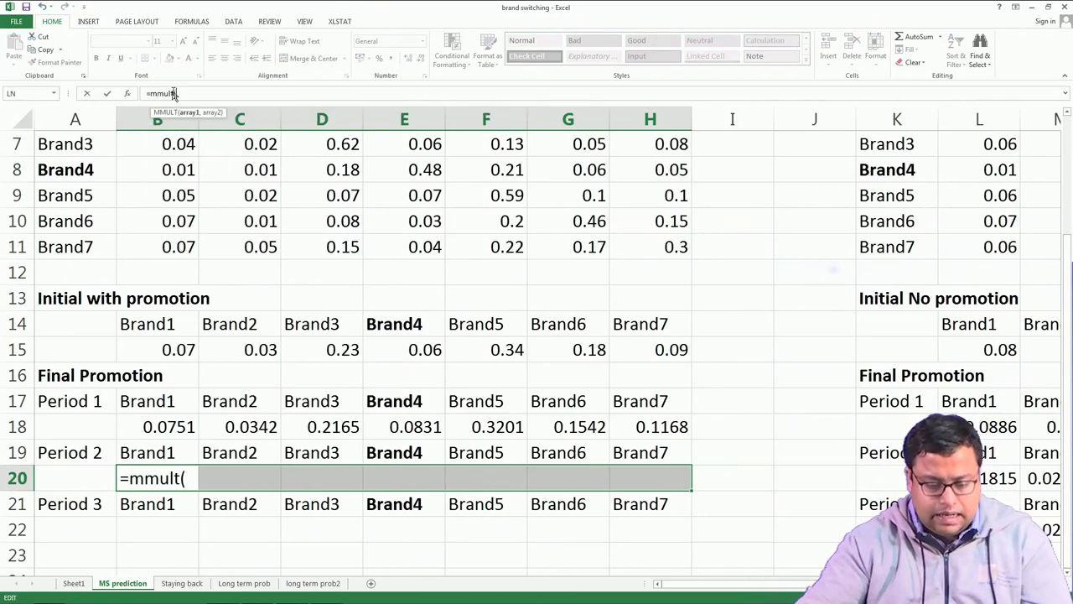
left_click_drag(168, 430, 654, 420)
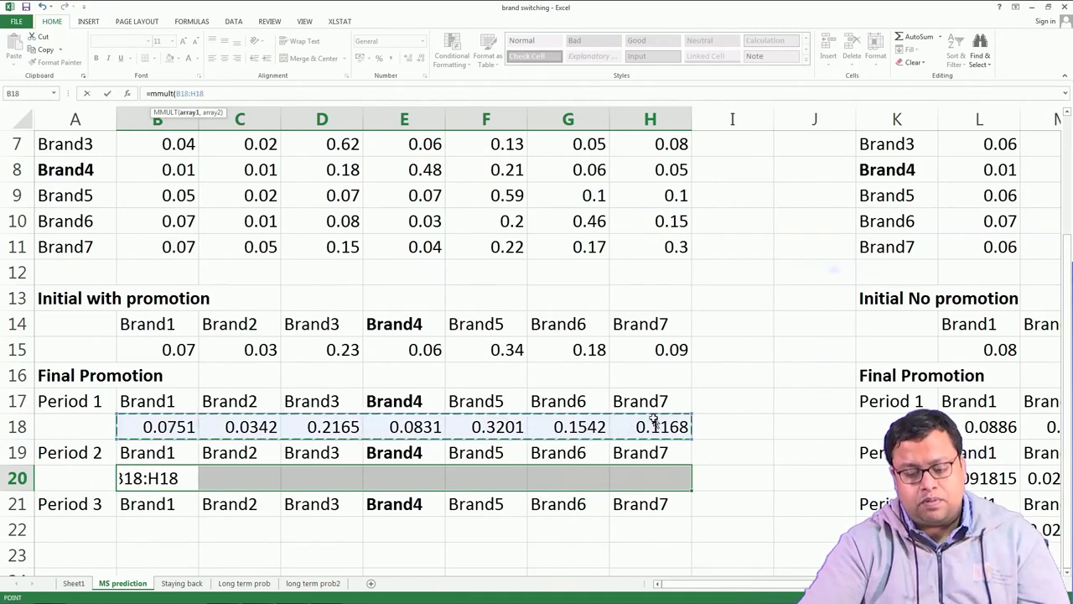
type(",")
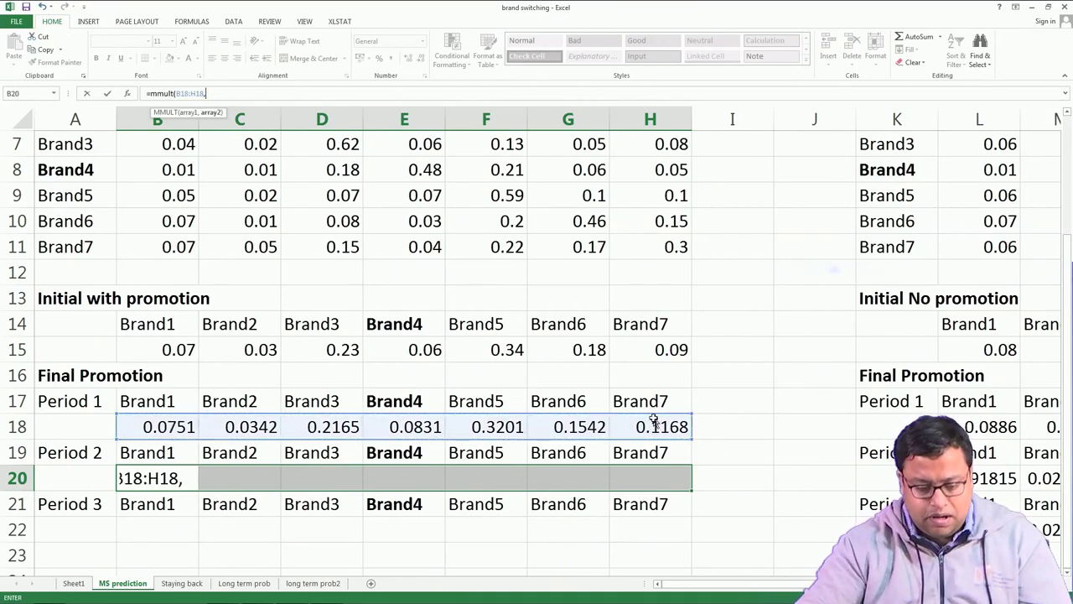
left_click_drag(680, 246, 172, 205)
type(")")
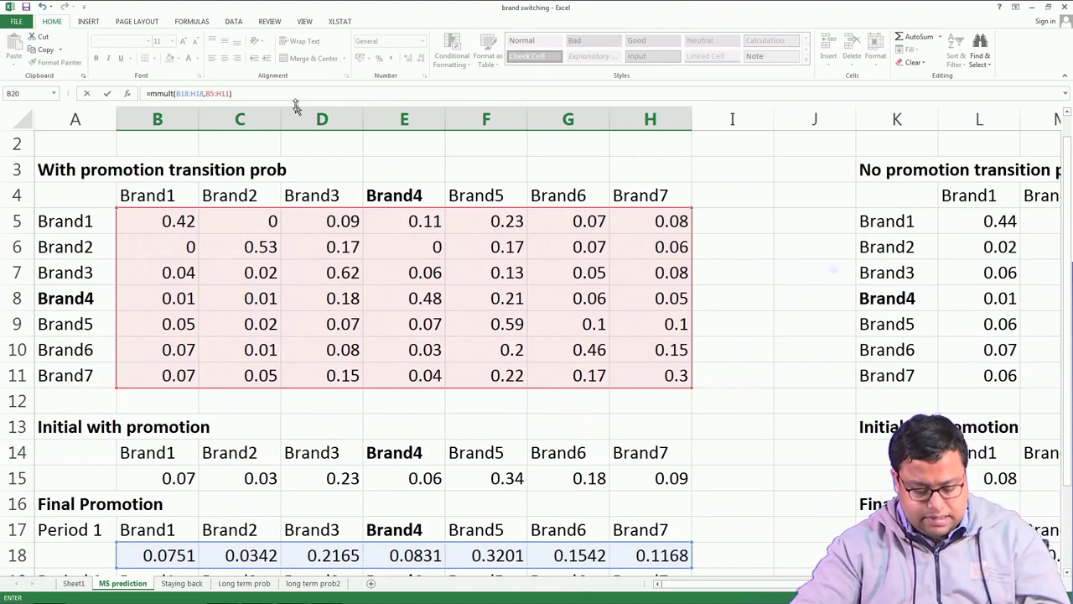
key("ctrl+shift+Return")
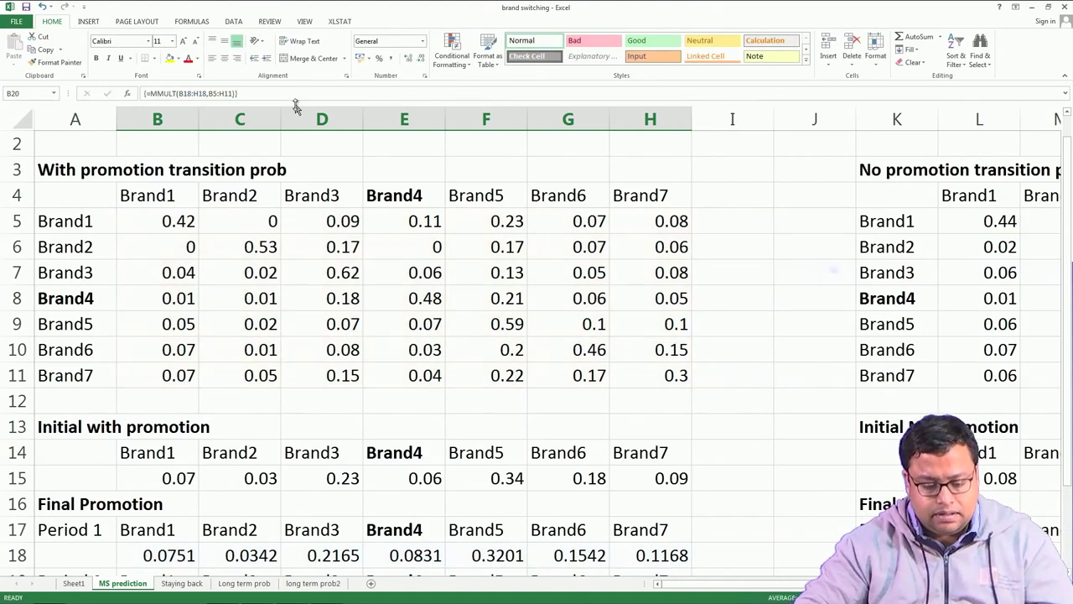
Enter the array formula =MMULT(B20:H20,B5:H11) across B22:H22 for the Period 3 shares.
scroll(11, 349, "down", 2)
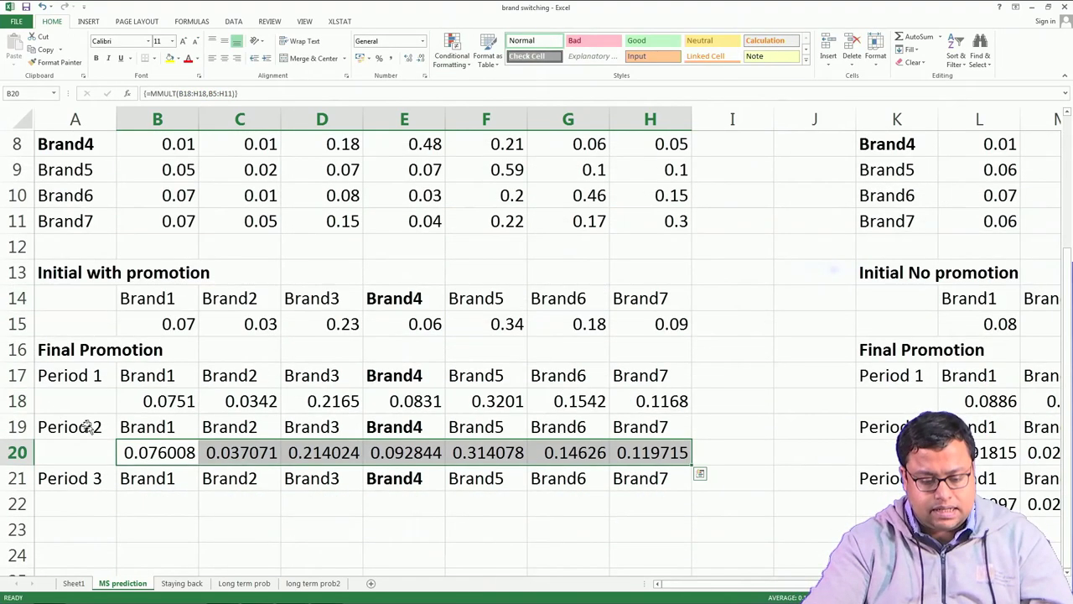
left_click(170, 498)
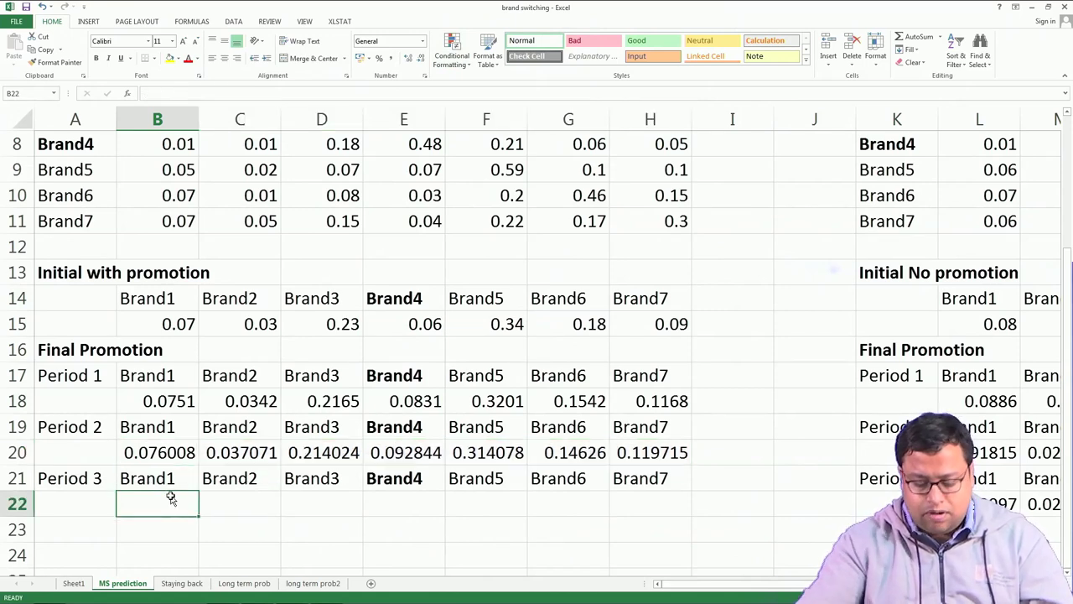
left_click_drag(172, 499, 620, 498)
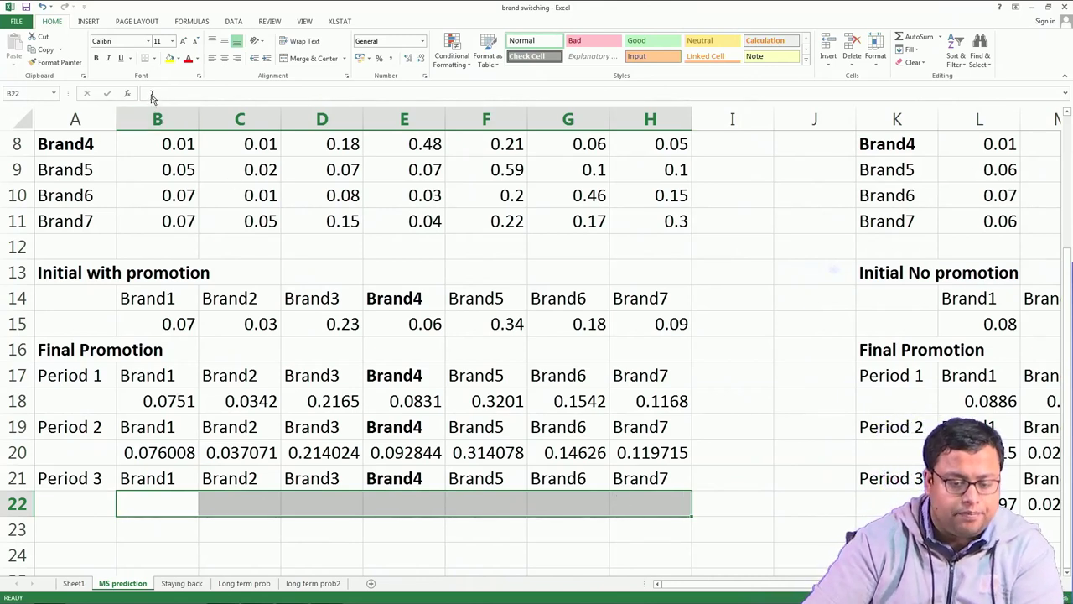
type("=")
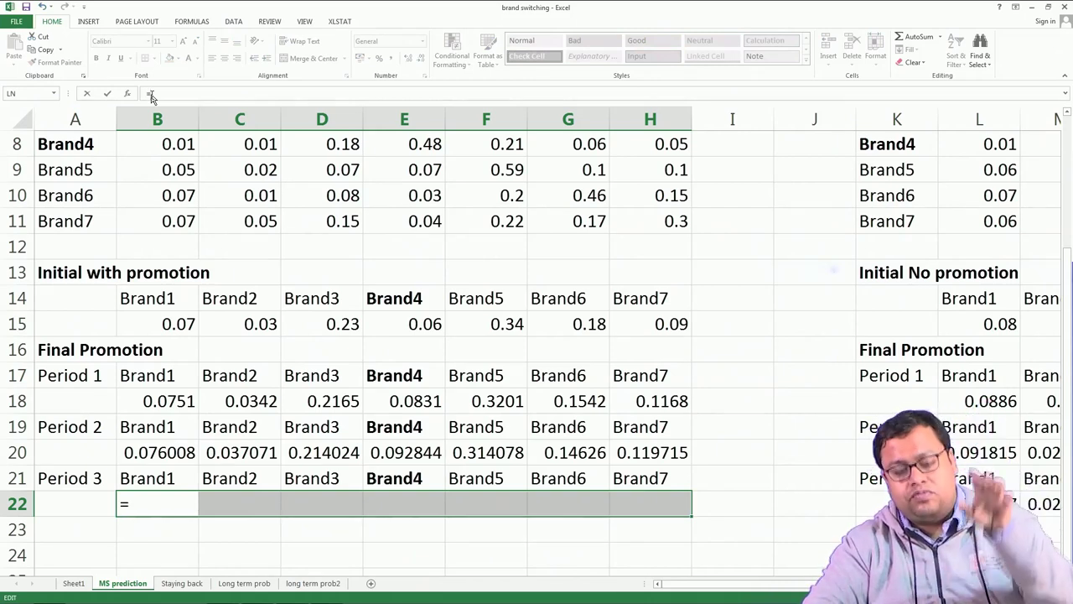
type("mmult")
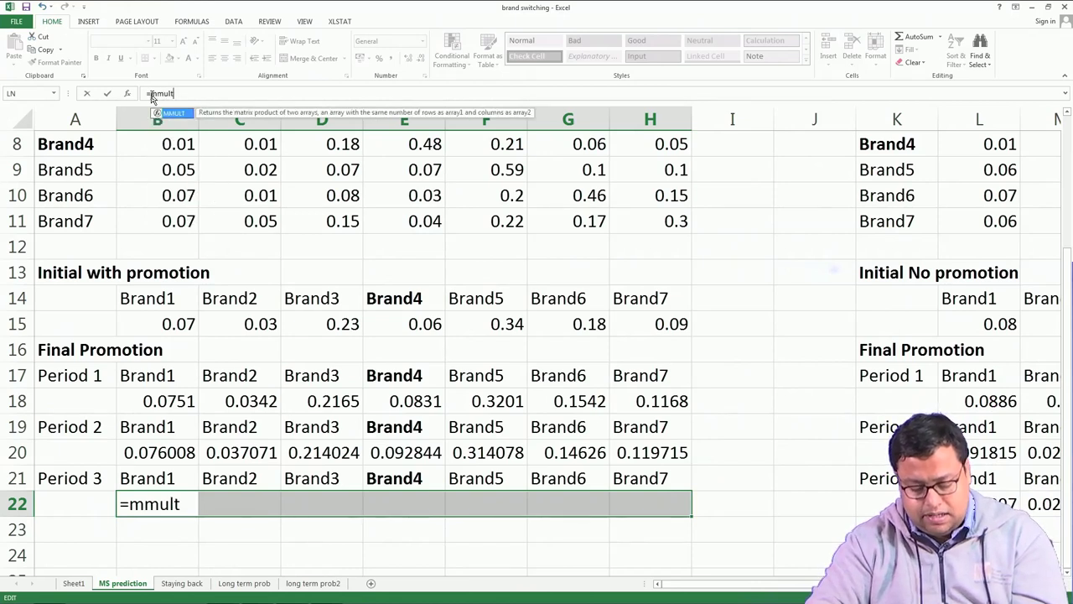
type("(")
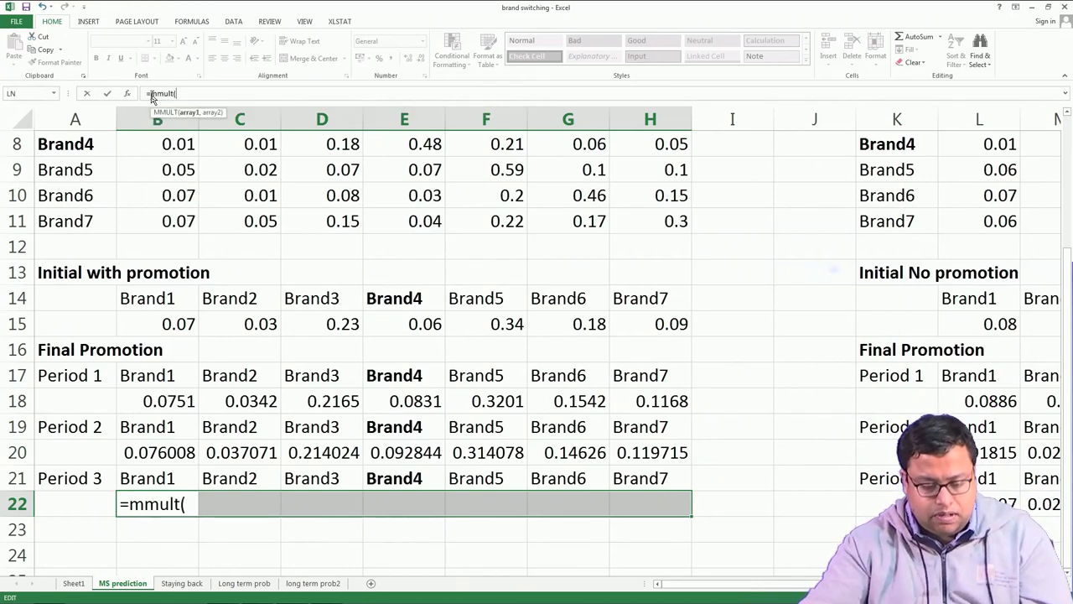
left_click_drag(157, 442, 671, 452)
type(",")
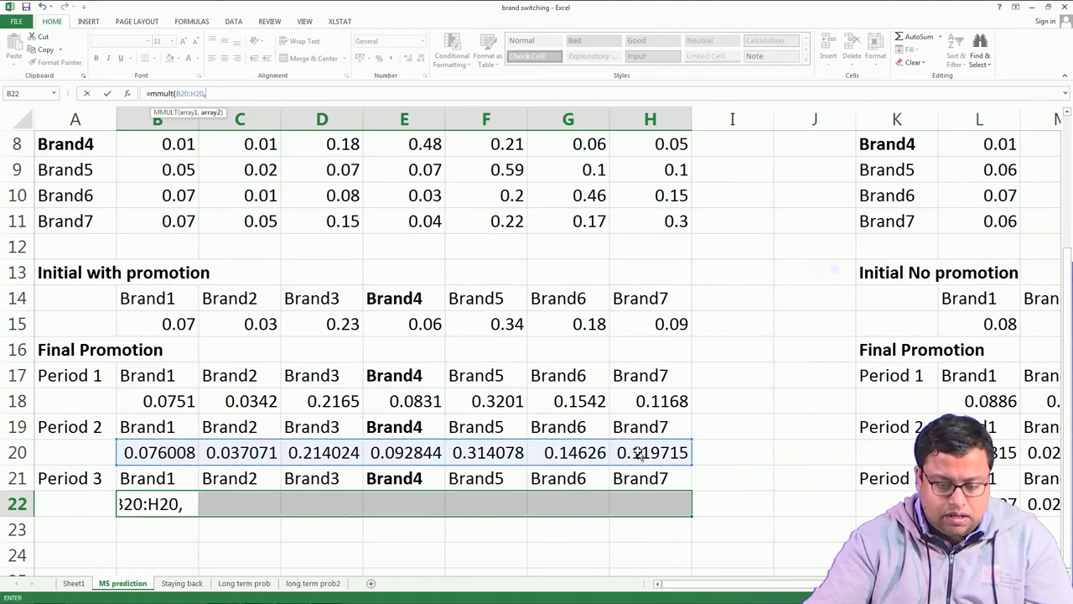
left_click(662, 221)
left_click_drag(306, 149, 140, 202)
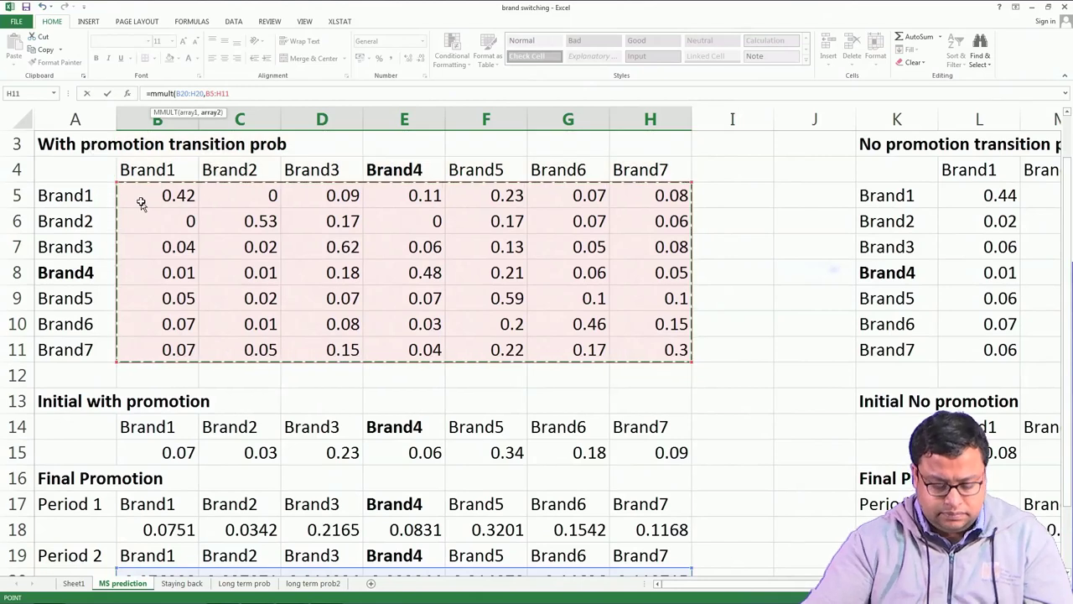
type(")")
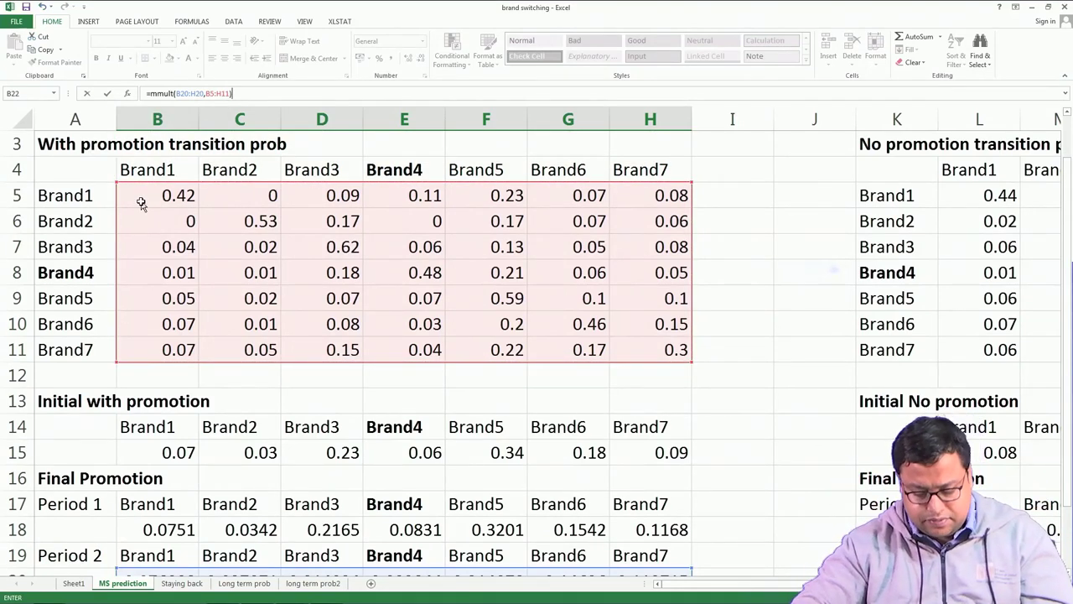
key("ctrl+shift+Return")
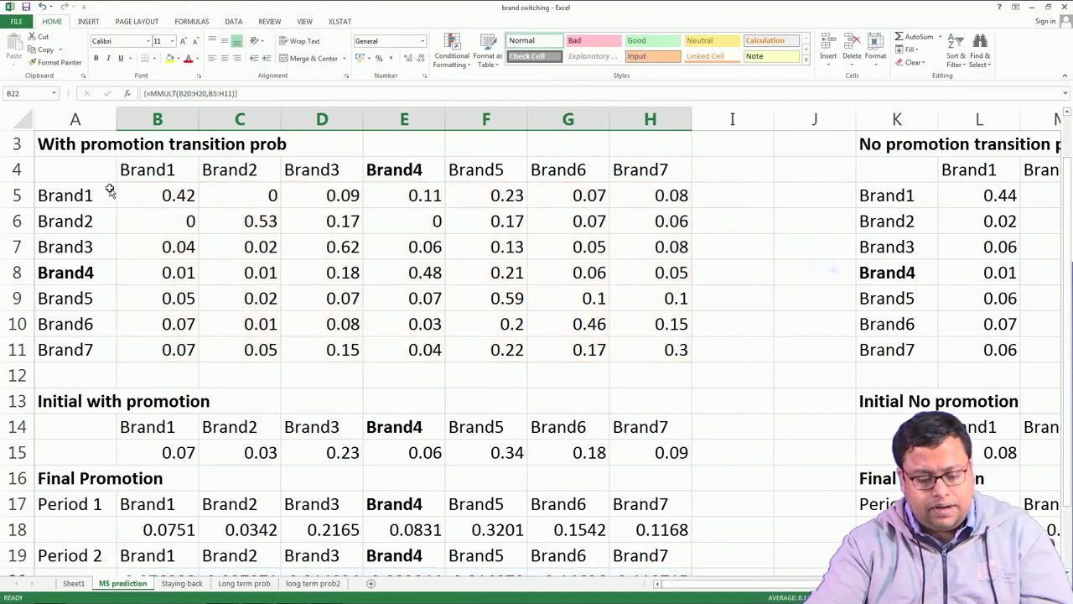
scroll(112, 243, "down", 2)
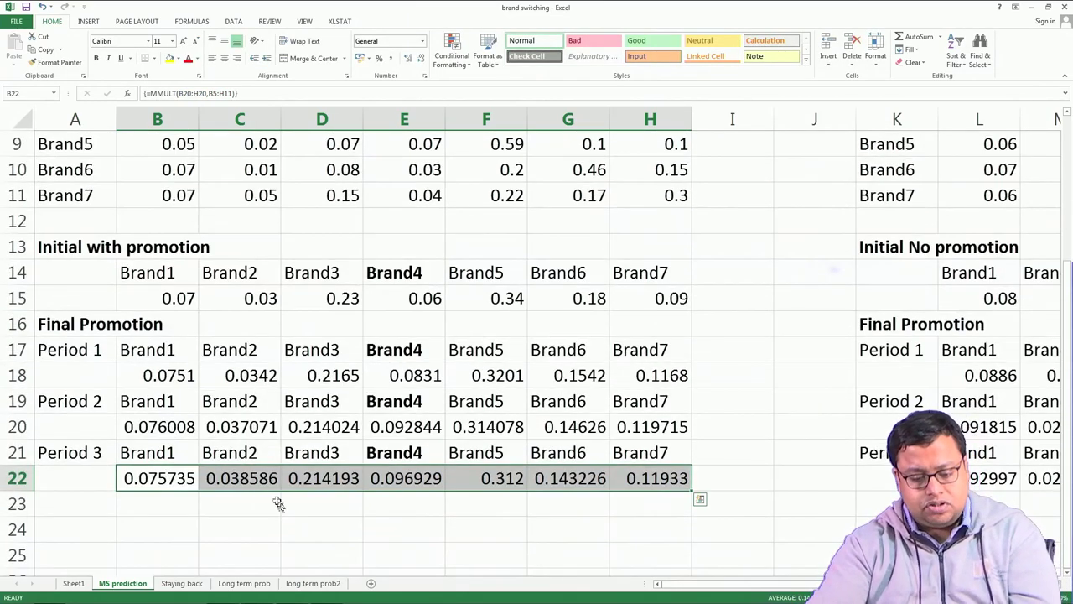
Compare Brand4's initial promotion share in E15 with its Period 1 to 3 shares in E18, E20 and E22.
left_click(276, 504)
left_click(438, 295)
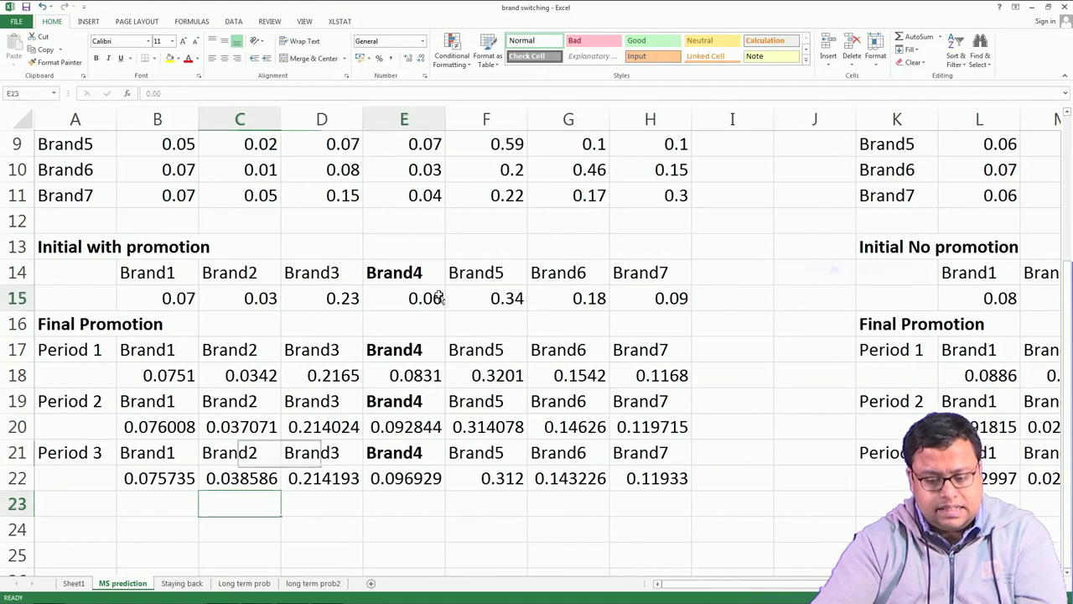
scroll(430, 391, "up", 1)
scroll(429, 391, "up", 2)
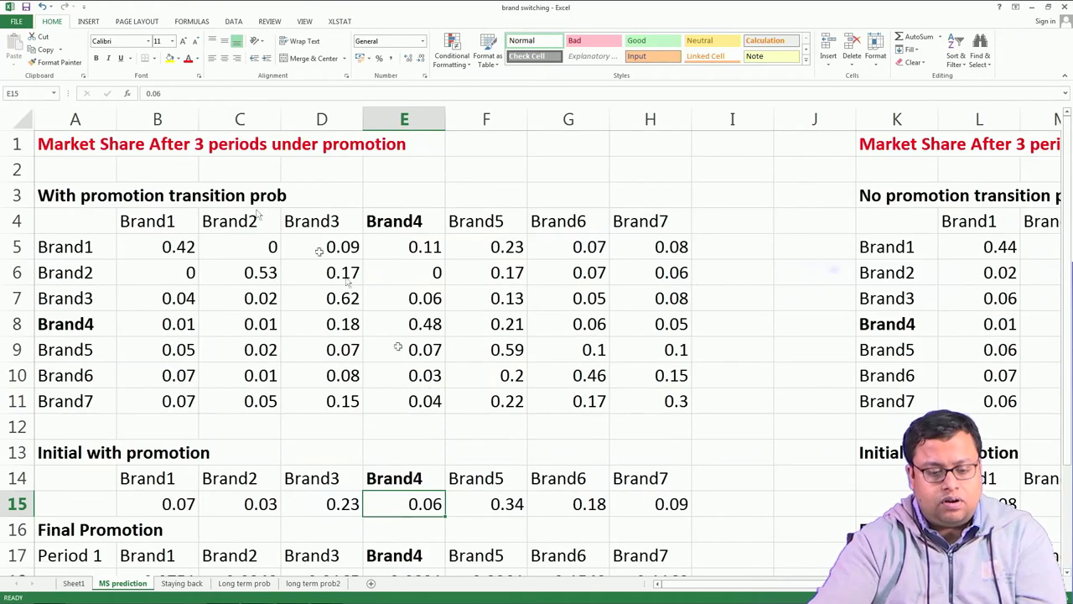
scroll(171, 175, "down", 1)
scroll(173, 178, "up", 2)
scroll(173, 178, "down", 2)
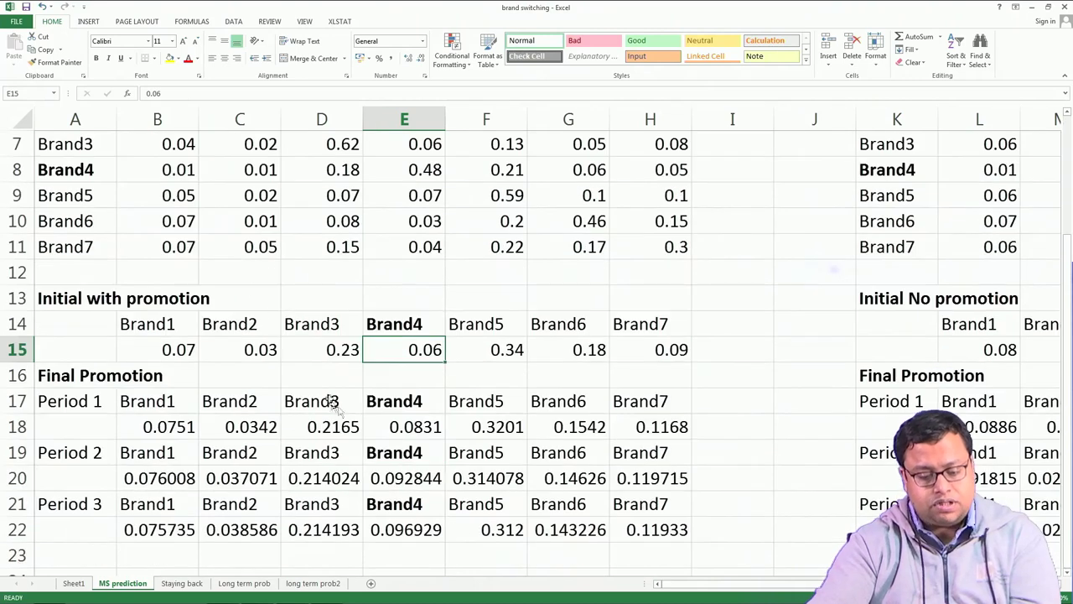
left_click(426, 429)
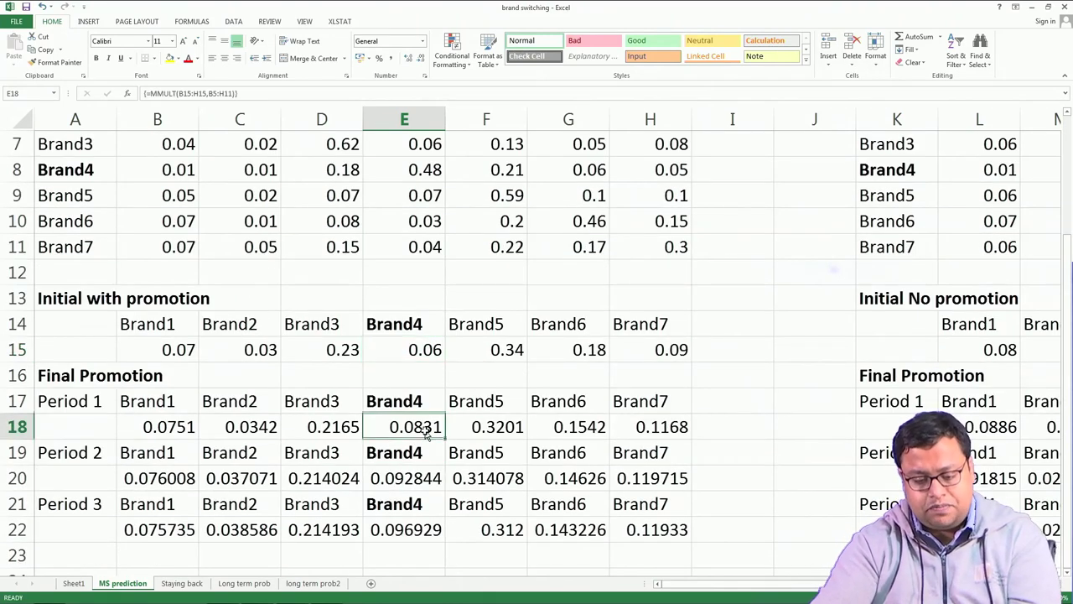
left_click(412, 489)
left_click(426, 533)
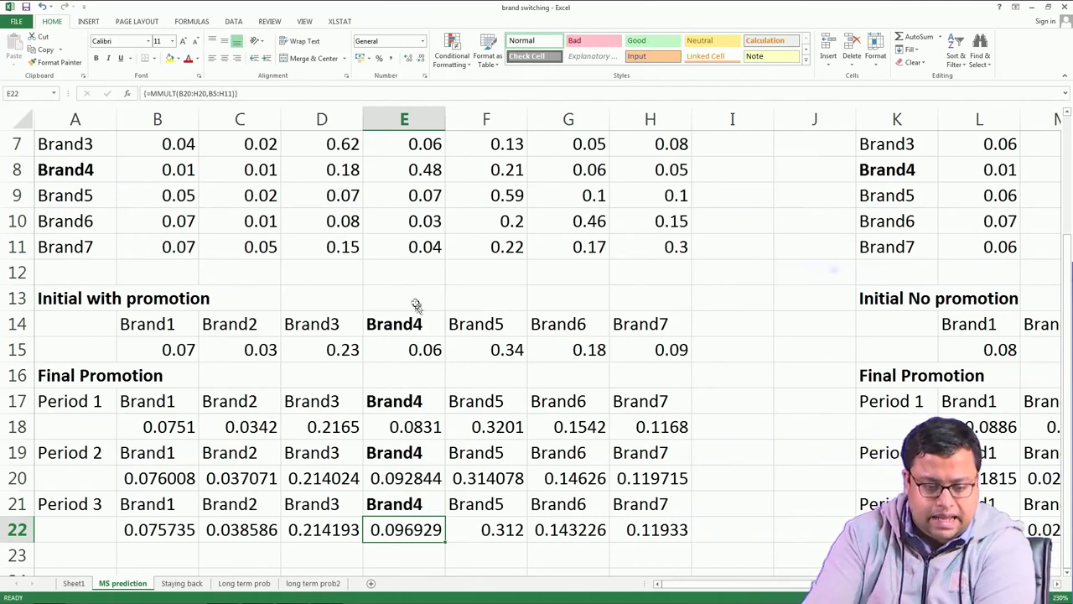
Examine Brand4's retention and the switching probabilities into Brand4 in column E of the promotion transition matrix.
scroll(424, 295, "up", 2)
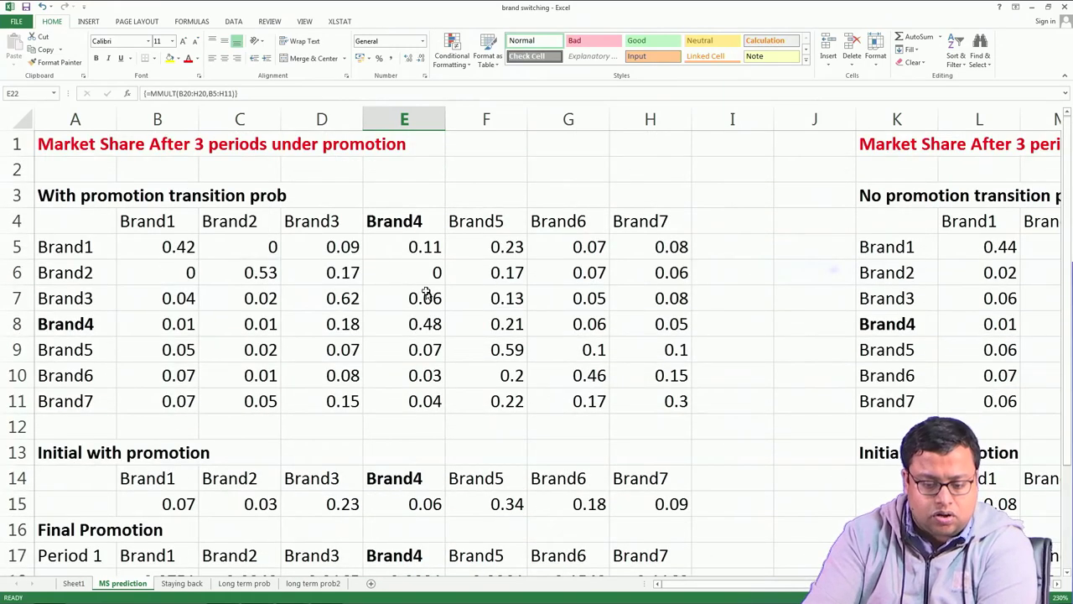
left_click(432, 331)
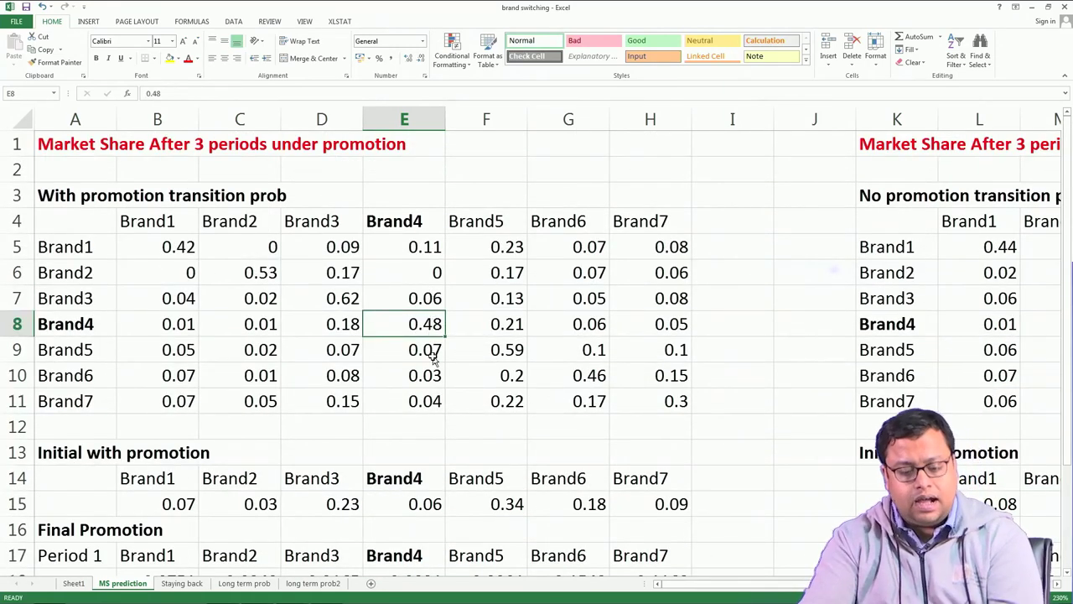
left_click(432, 357)
left_click(426, 248)
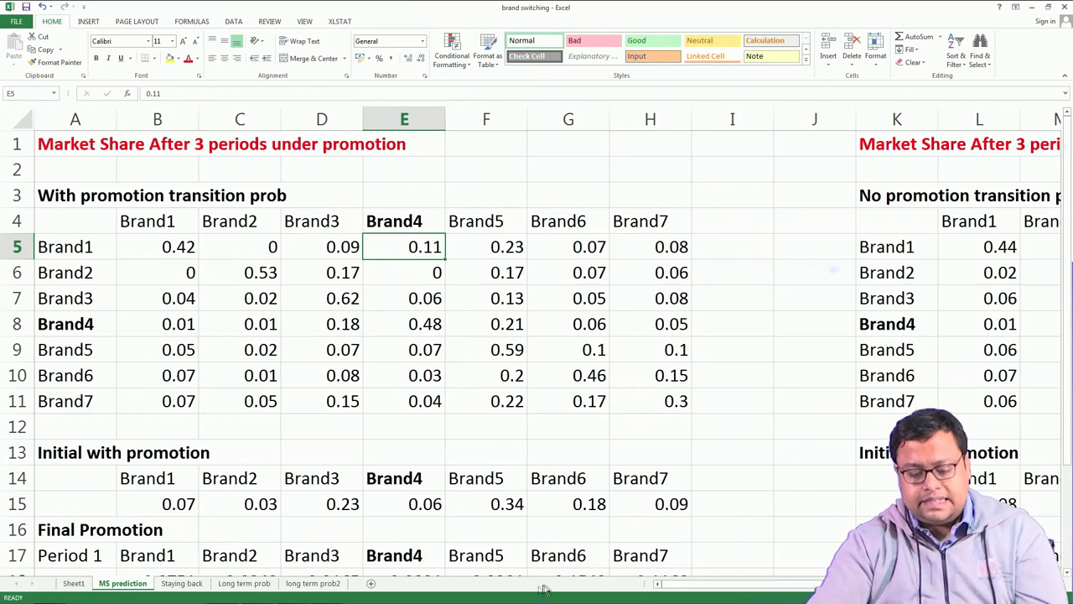
Review the no-promotion block's initial shares in L15:R15 and the Period 1 formula in L18.
left_click_drag(689, 587, 713, 585)
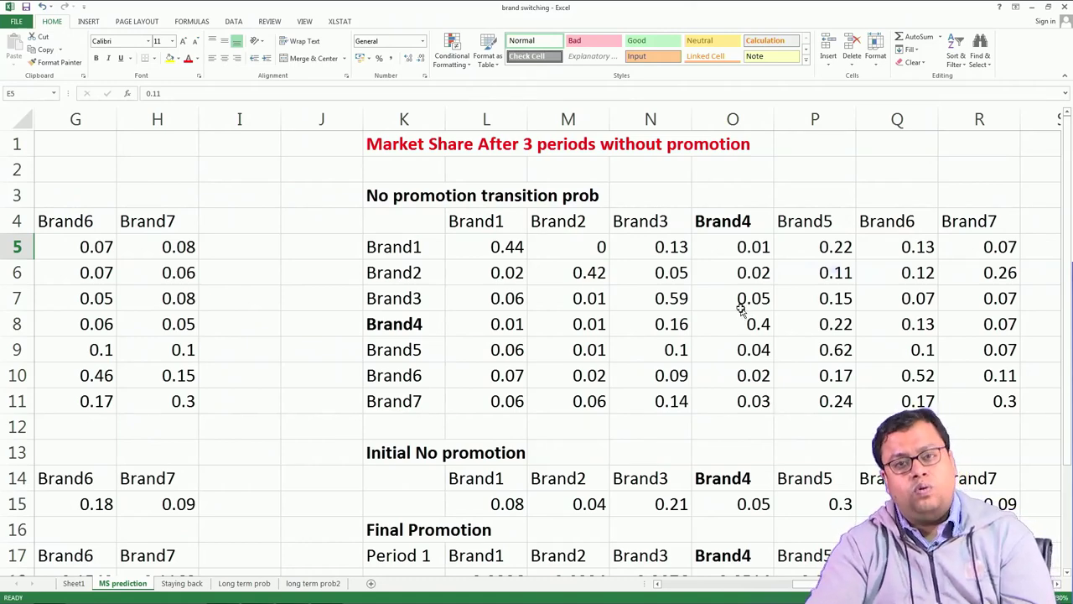
scroll(741, 310, "down", 1)
left_click_drag(474, 423, 995, 423)
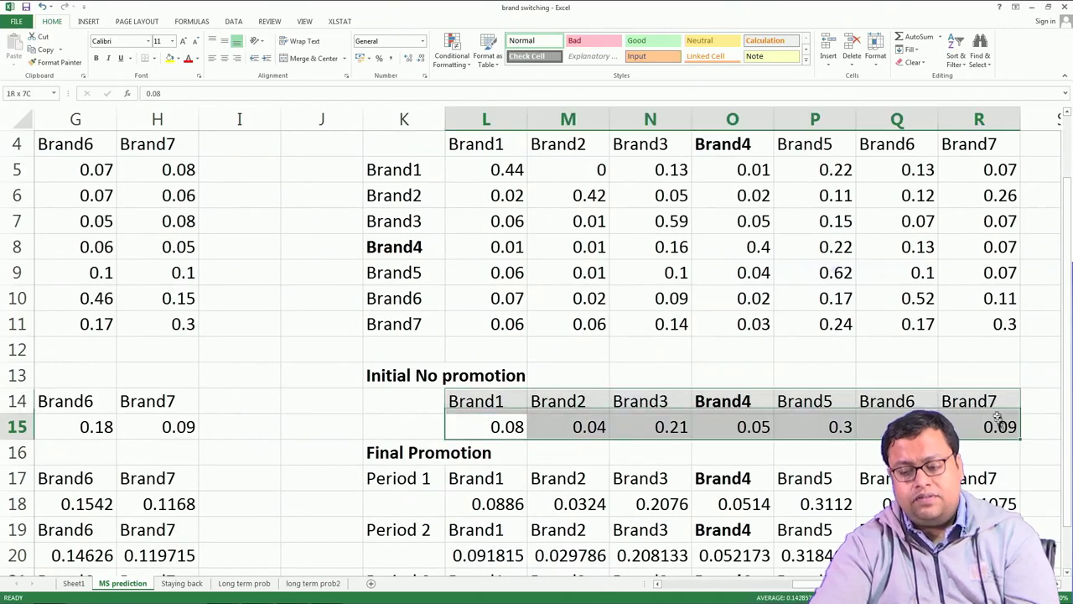
left_click(507, 507)
scroll(742, 495, "down", 1)
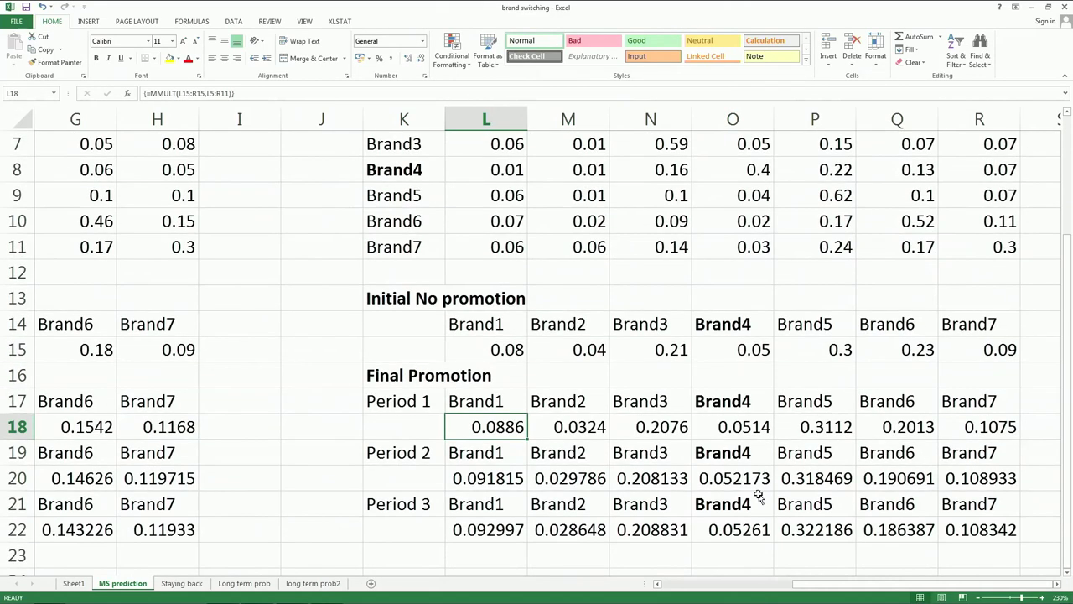
Compare Brand4's initial share without promotion in O15 with its Period 1 to 3 shares in O18, O20 and O22.
left_click(725, 350)
left_click(748, 427)
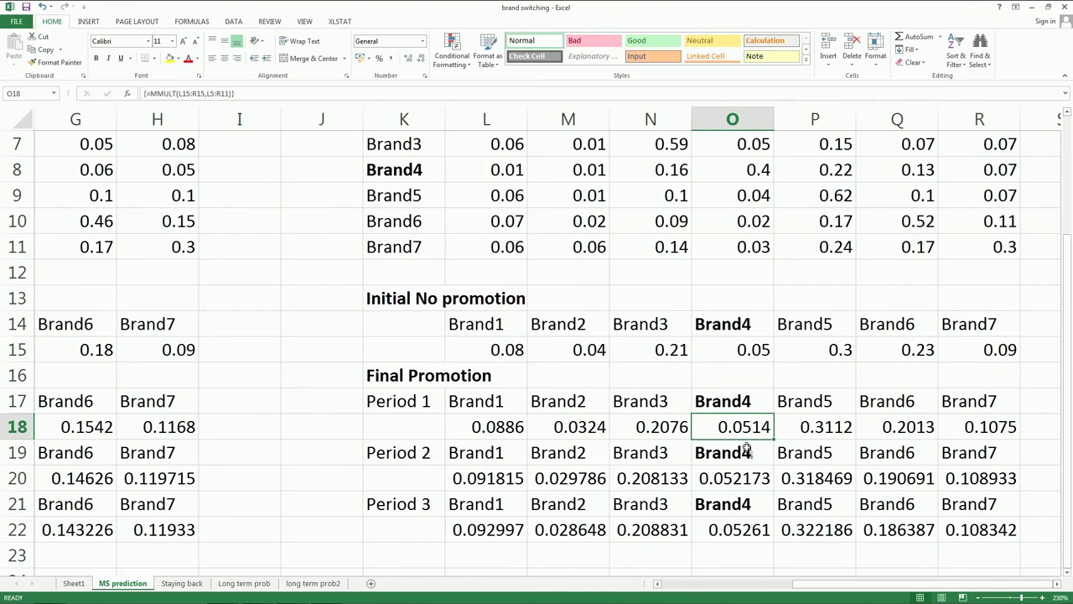
left_click(762, 481)
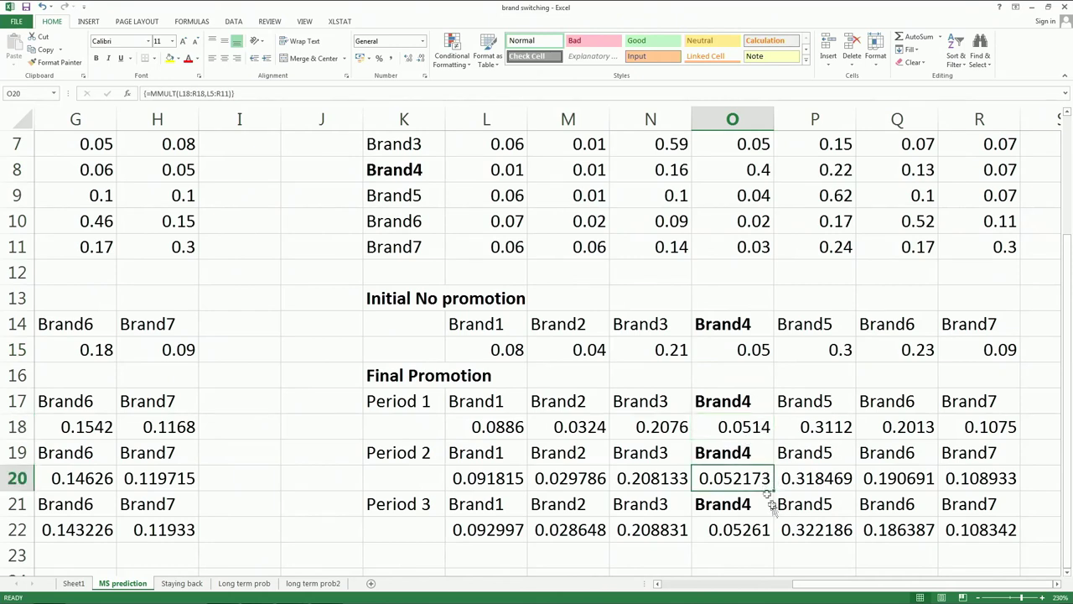
left_click(767, 530)
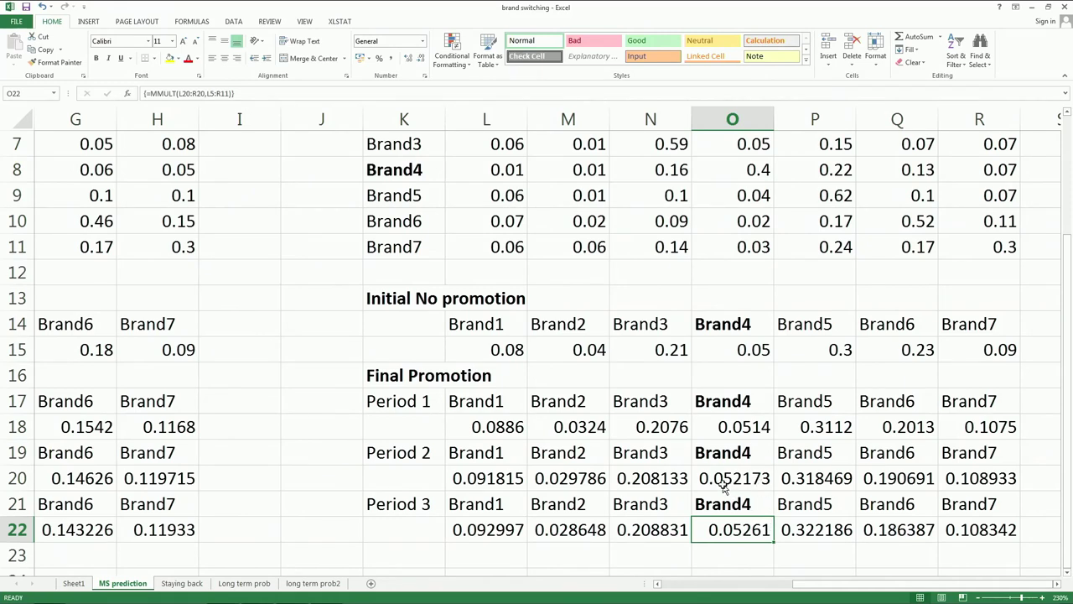
scroll(717, 480, "up", 2)
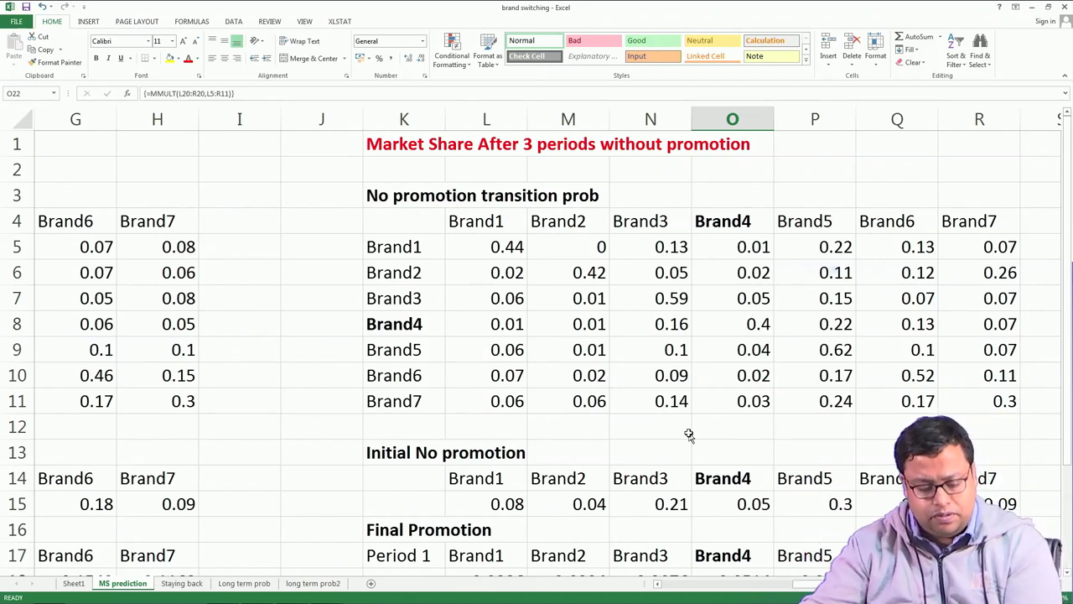
Open the Staying back sheet and examine its question in row 1 and Brand4's retention probability in E8.
left_click(183, 585)
left_click(168, 312)
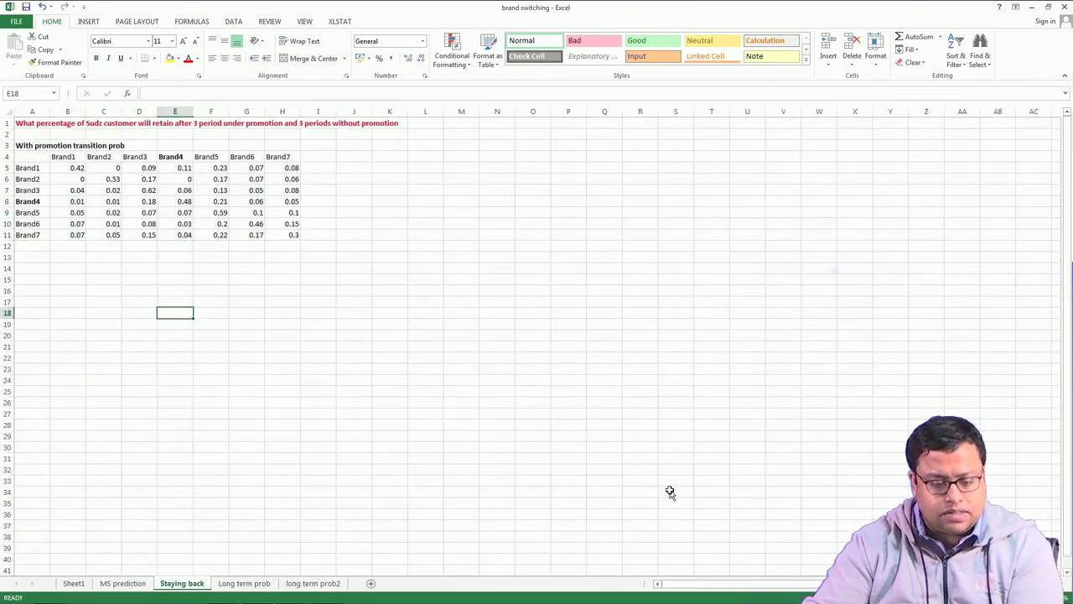
scroll(537, 335, "up", 5)
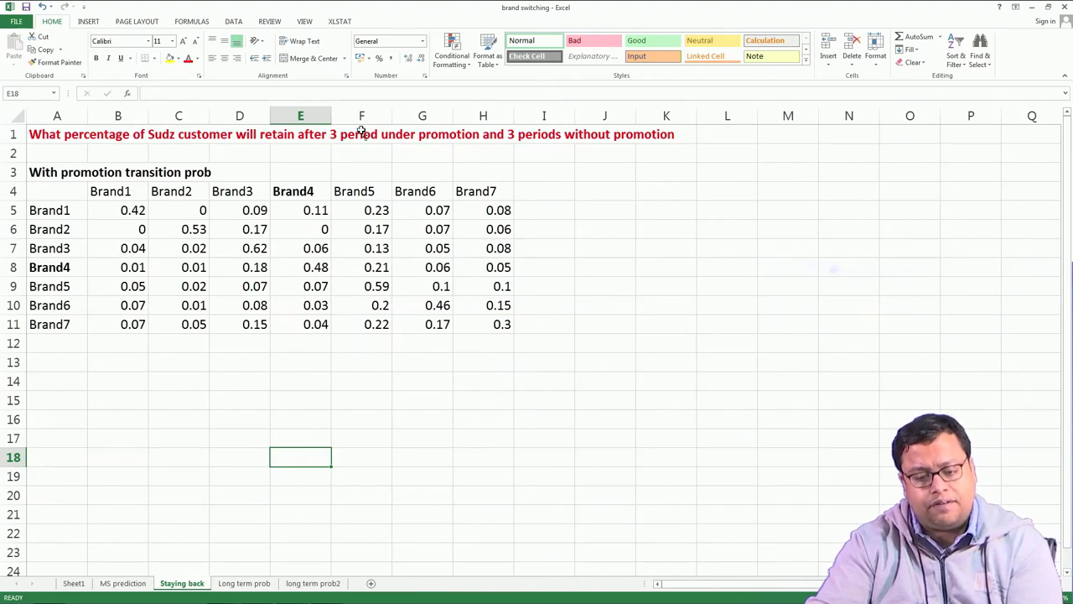
left_click(471, 137)
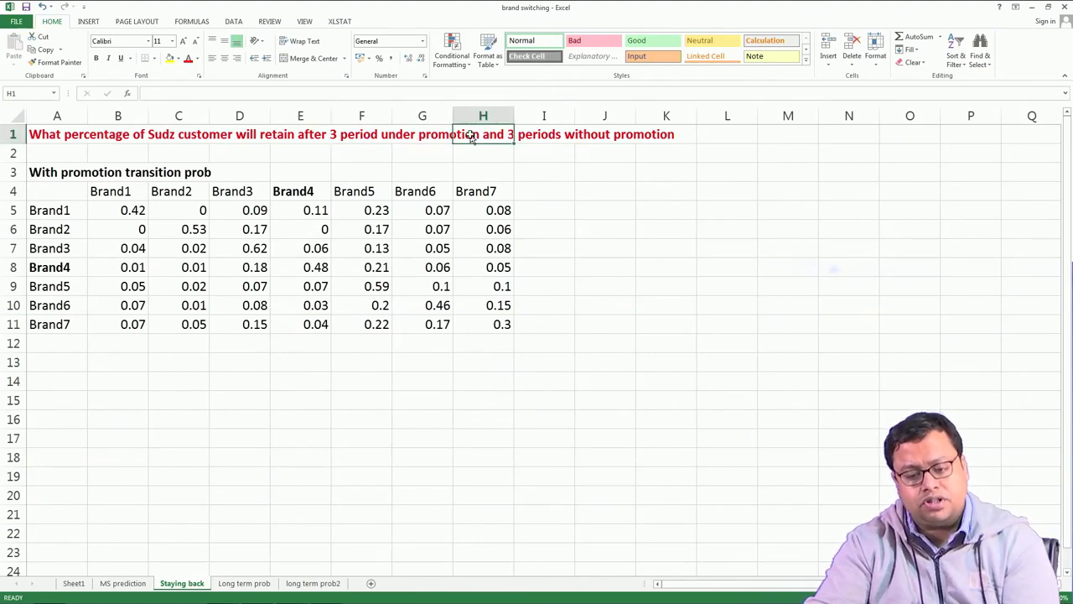
left_click(568, 141)
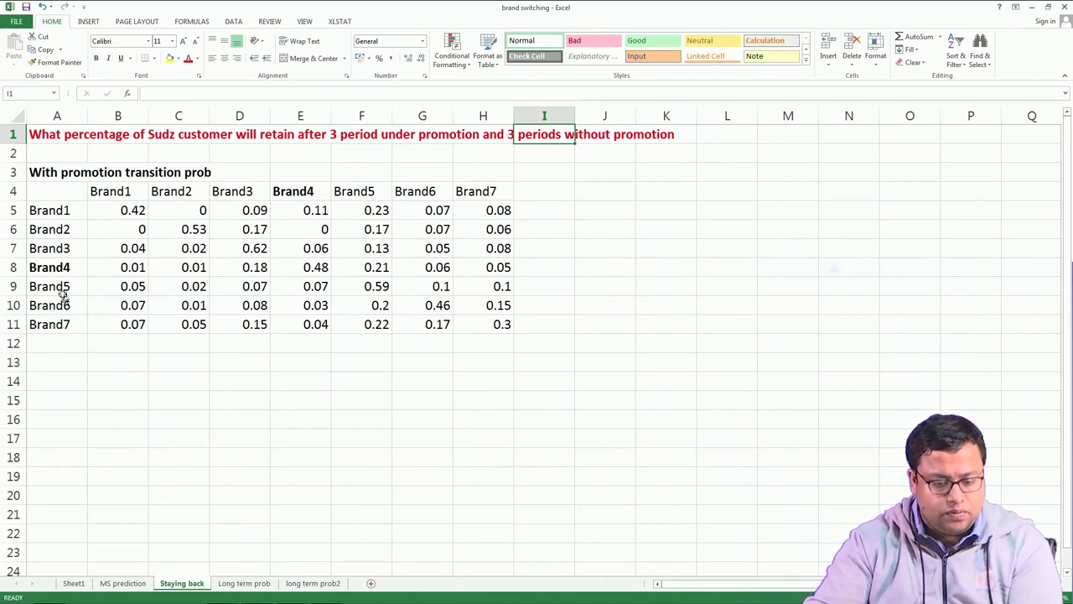
left_click(325, 269)
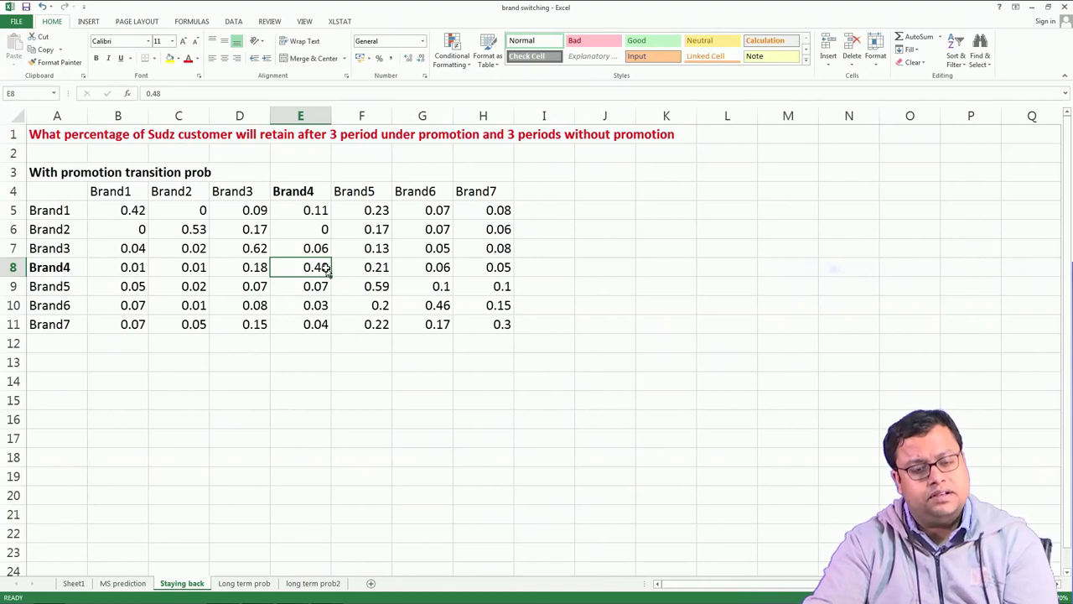
Replace the matrix heading in A3 with "Time period 1".
left_click(43, 169)
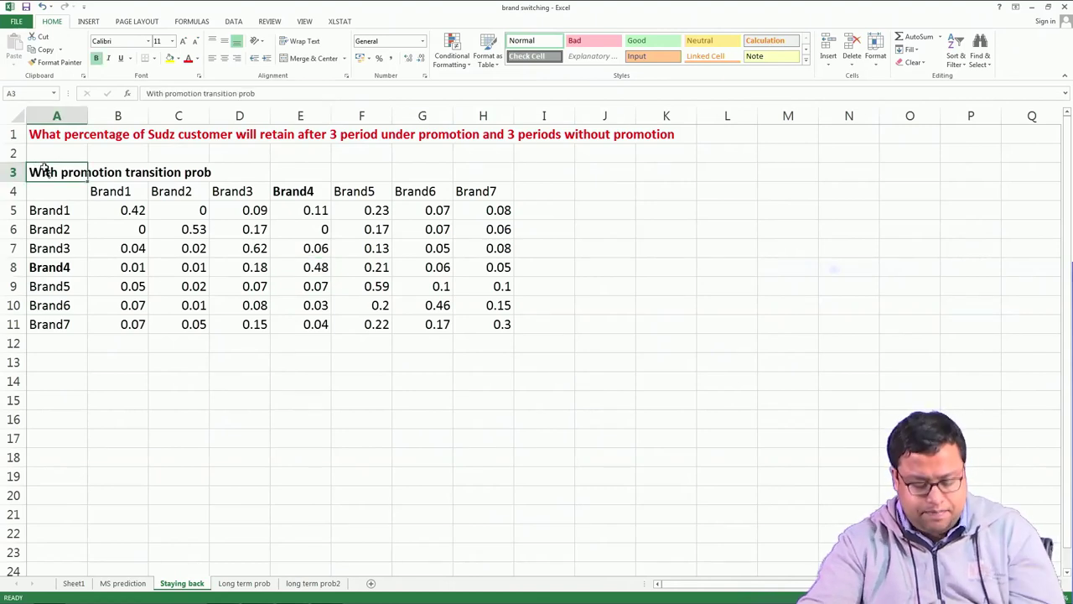
type("Time")
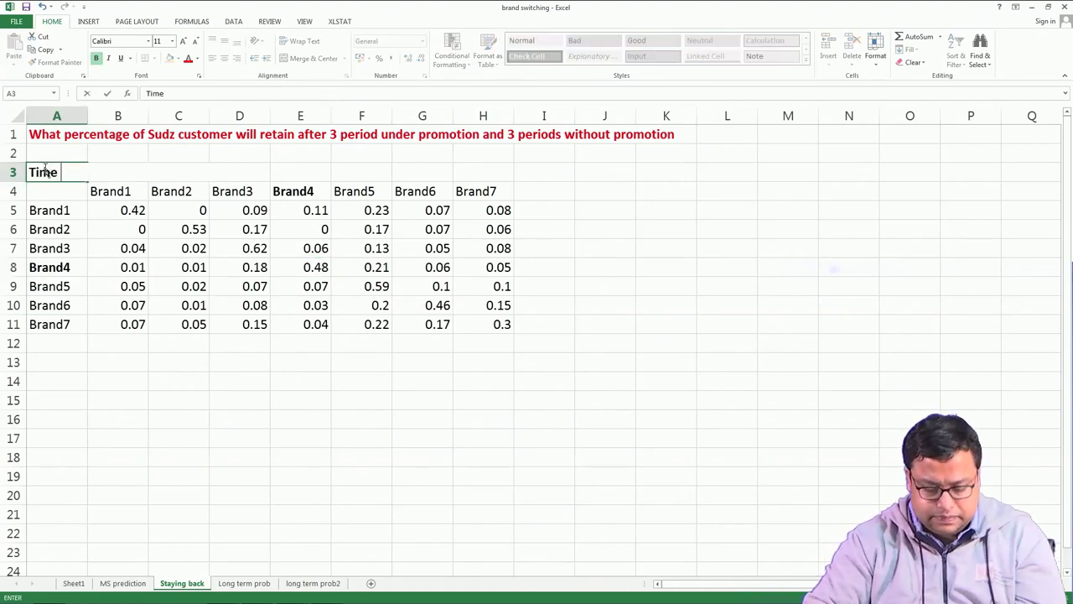
key("Return")
Enter the heading "time period 2" in A13, below the Time period 1 matrix.
key("Down")
key("Down")
key("Down")
key("Down")
key("Down")
key("Down")
key("Down")
key("Down")
key("Down")
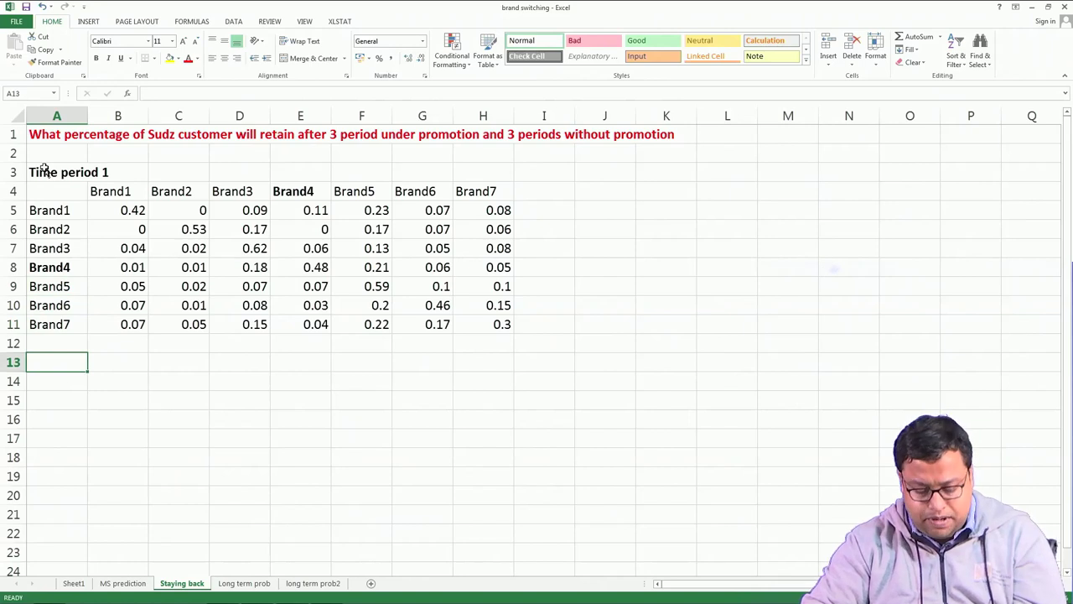
type("toi")
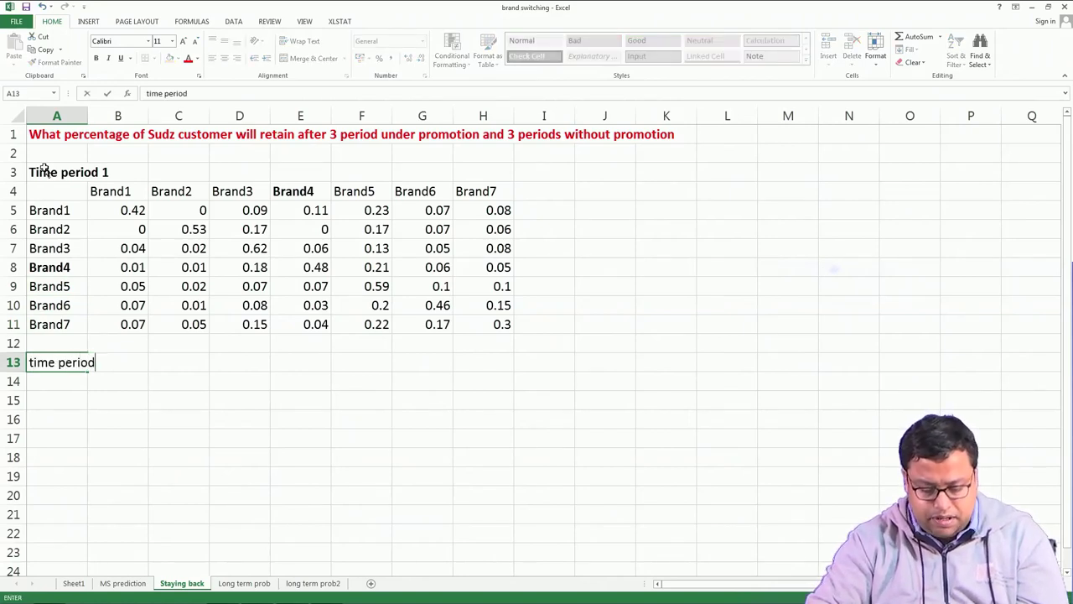
key("Return")
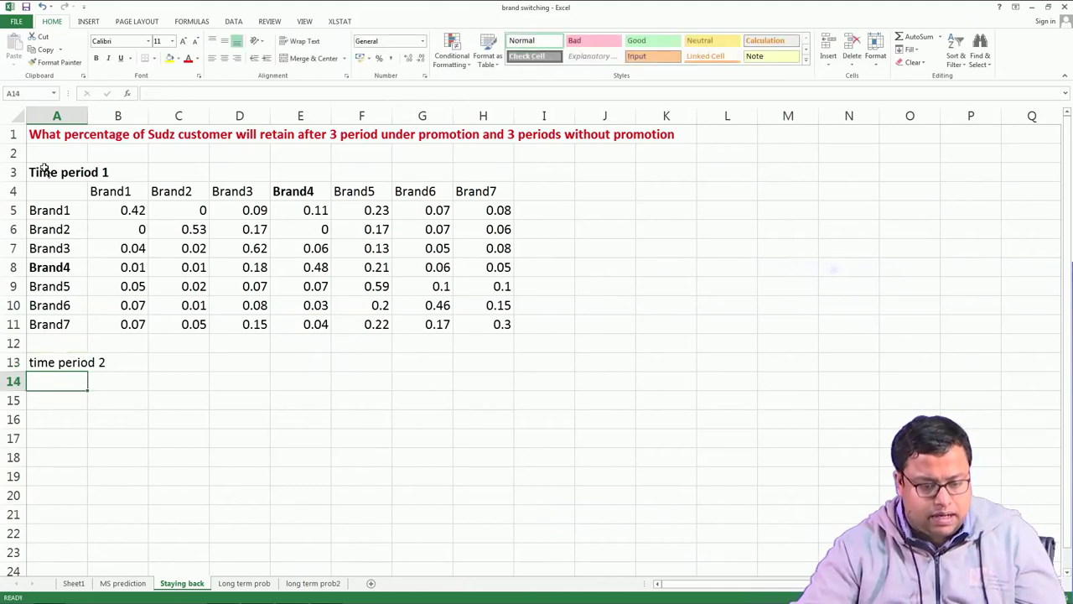
Copy the Time period 1 matrix A4:H11 to A14 and clear the copied probabilities in B15:H21.
left_click_drag(60, 191, 483, 327)
left_click(408, 425)
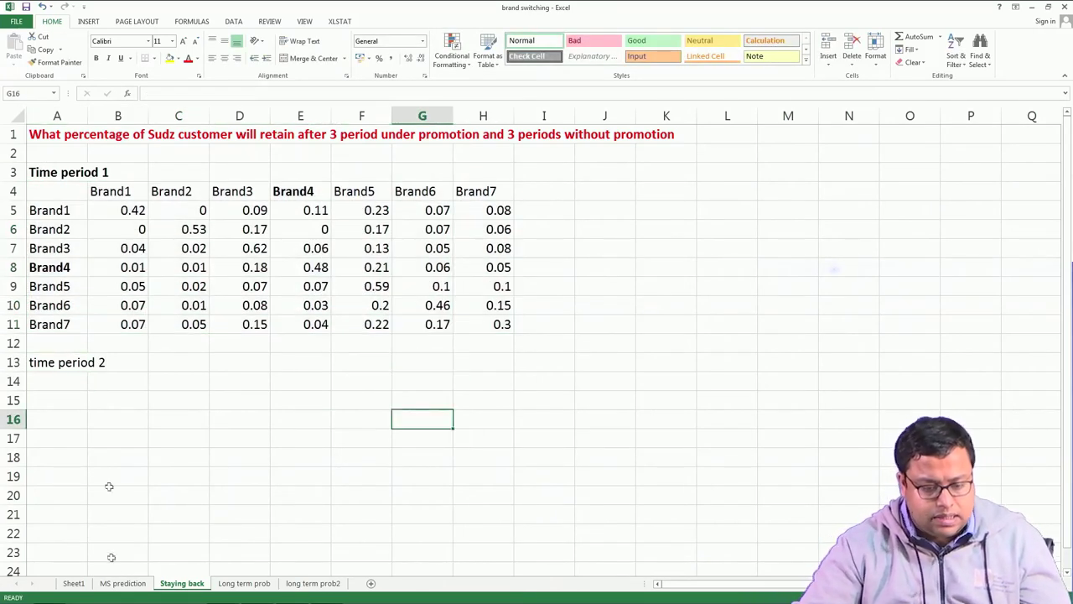
left_click(72, 153)
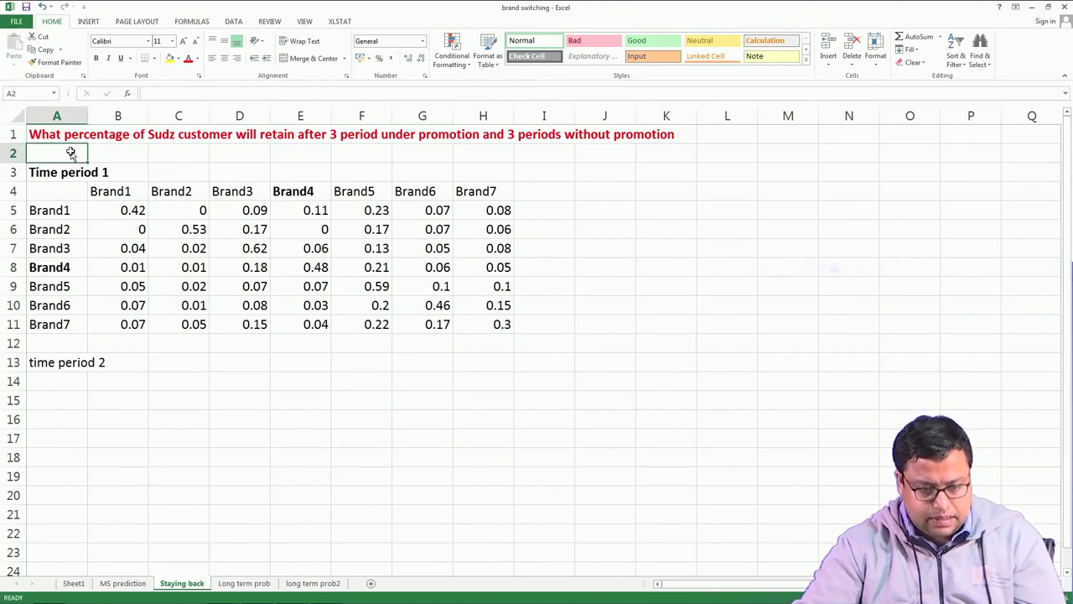
left_click_drag(59, 195, 484, 325)
key("ctrl+c")
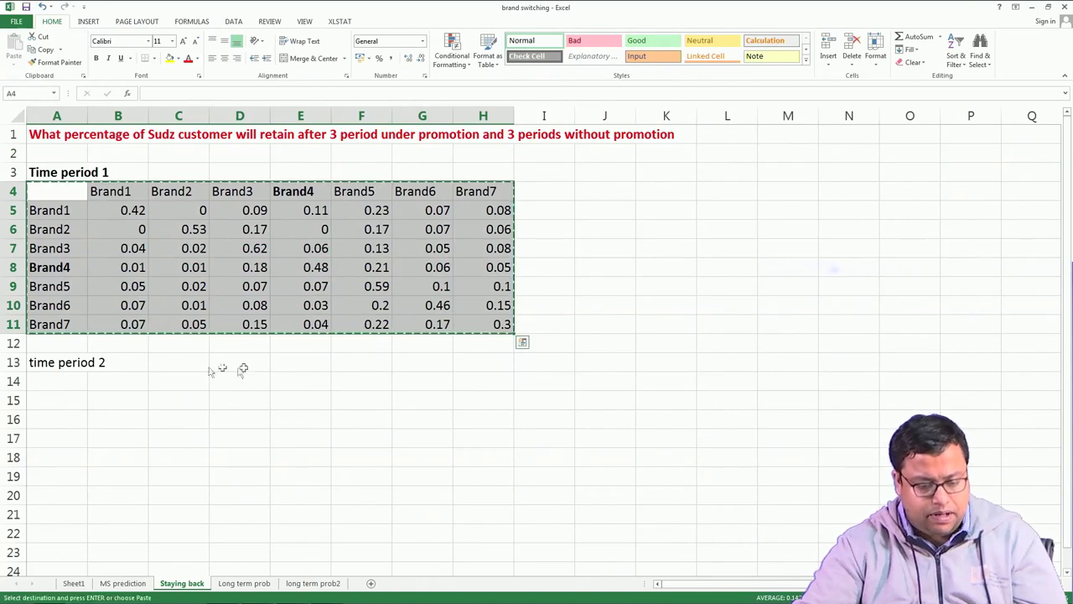
left_click(50, 381)
key("ctrl+v")
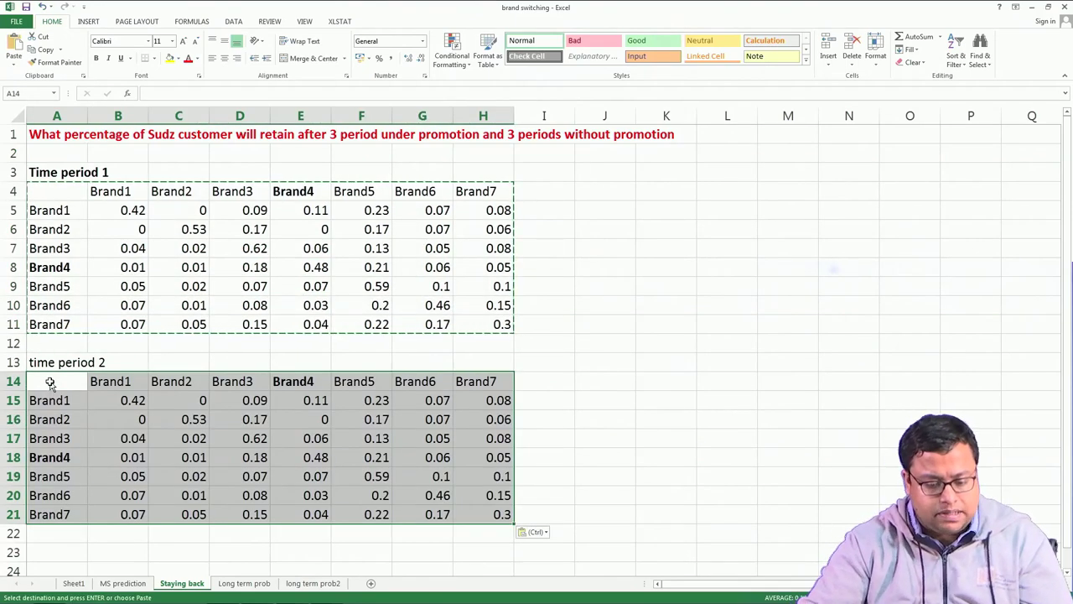
left_click(124, 400)
left_click_drag(117, 400, 506, 512)
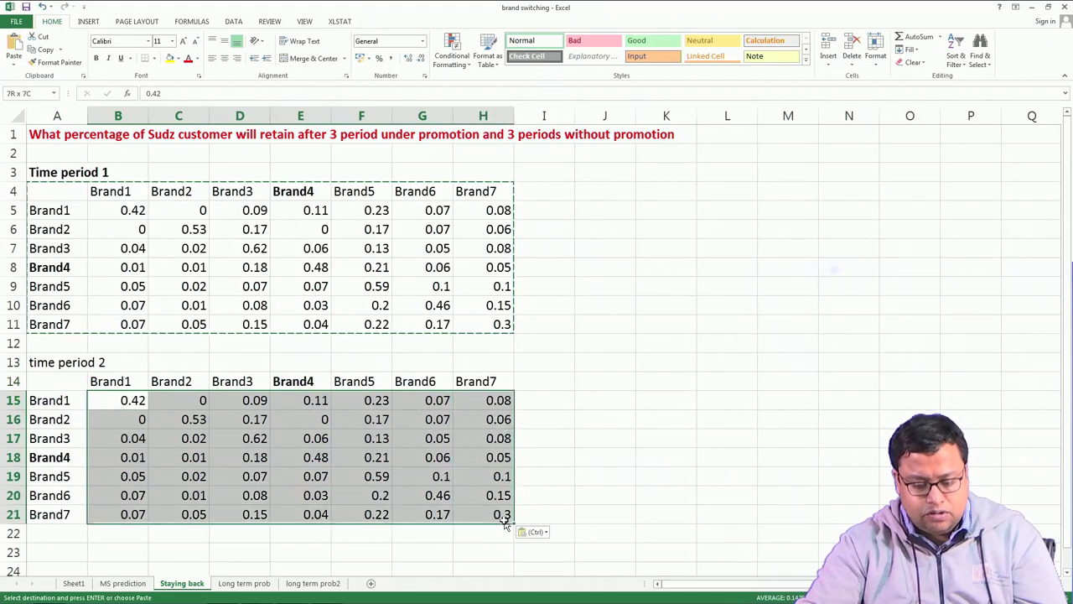
key("Delete")
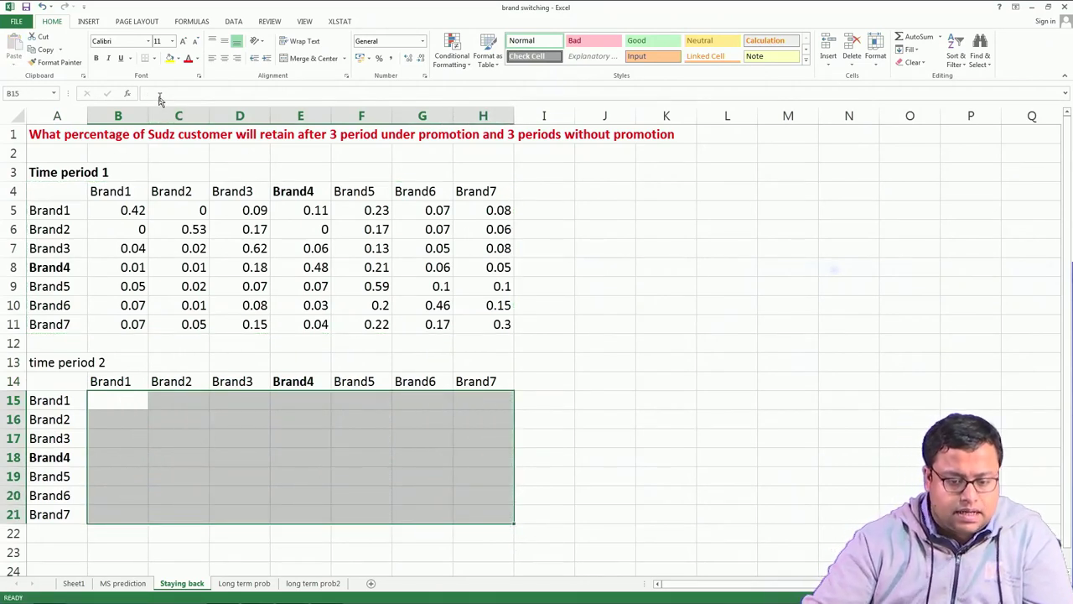
Fill B15:H21 with the array formula =MMULT(B5:H11,B5:H11) to get the period 2 transition matrix.
left_click(162, 94)
type("=m")
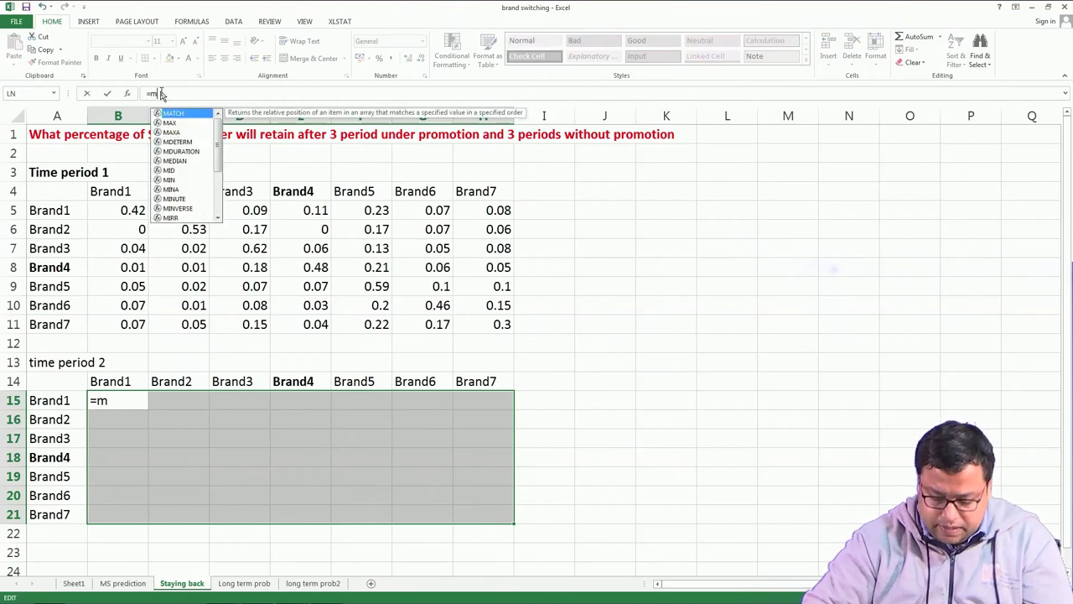
type("mult(")
left_click_drag(125, 211, 508, 329)
type(",")
left_click_drag(122, 212, 484, 325)
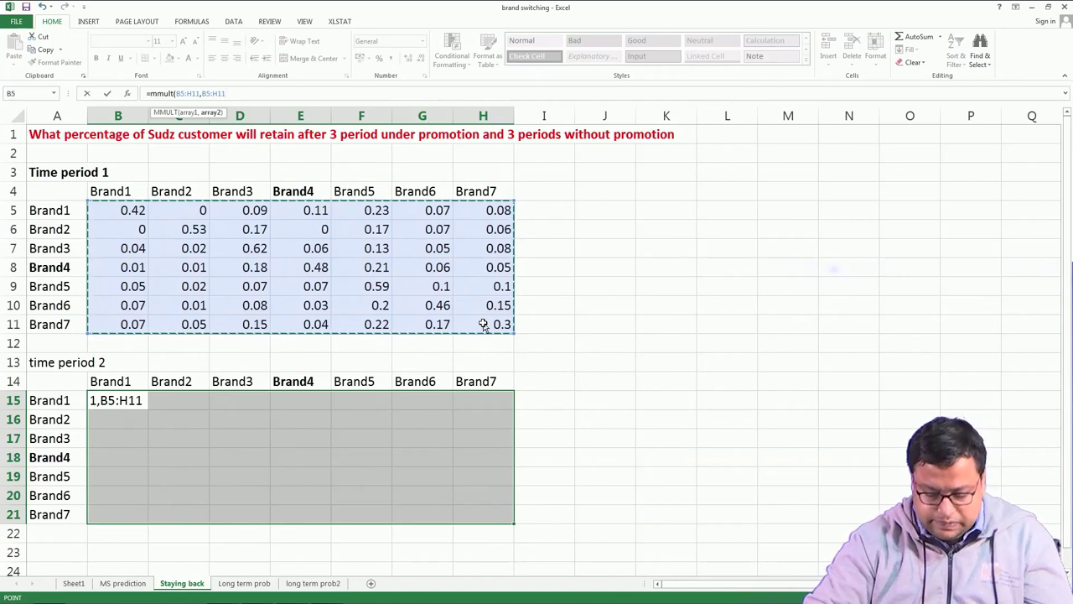
type(")")
key("ctrl+shift+Return")
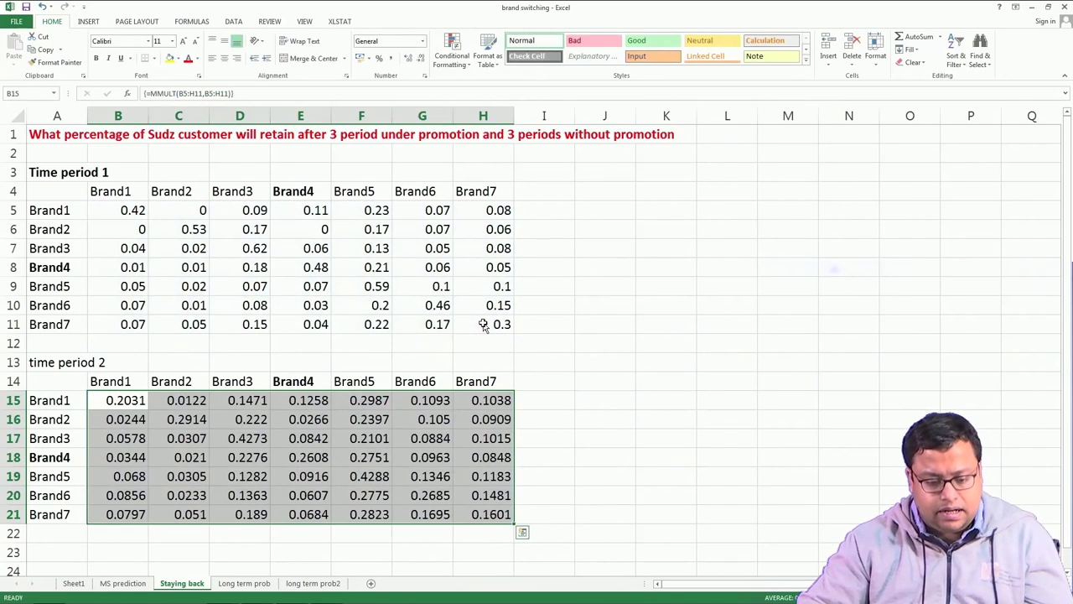
left_click(327, 457)
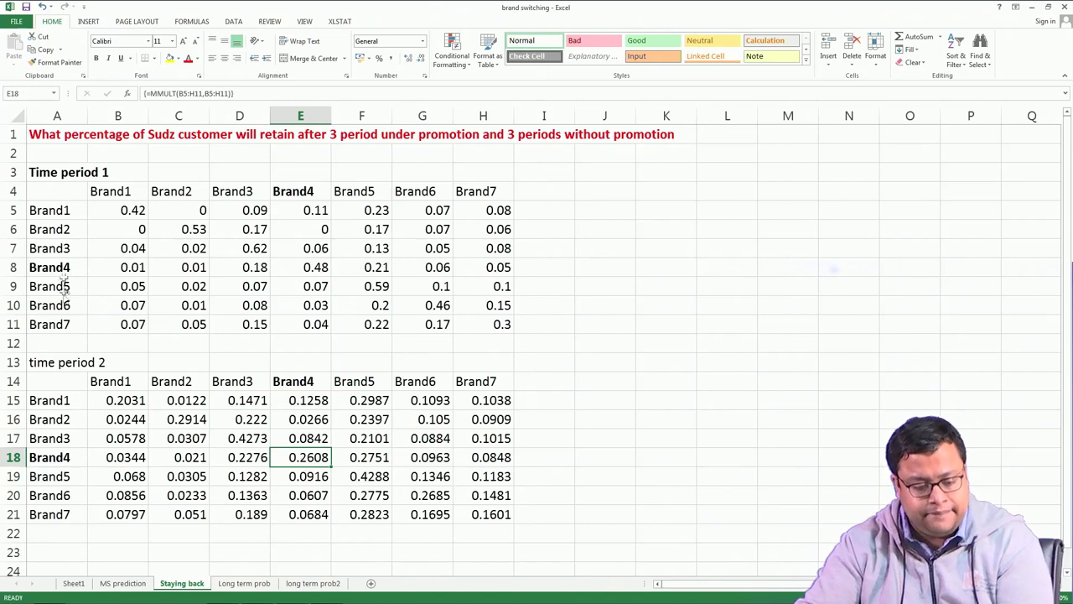
Capitalize the heading in A13 so it reads "Time period 2".
left_click(60, 360)
double_click(30, 362)
key("Delete")
type("T")
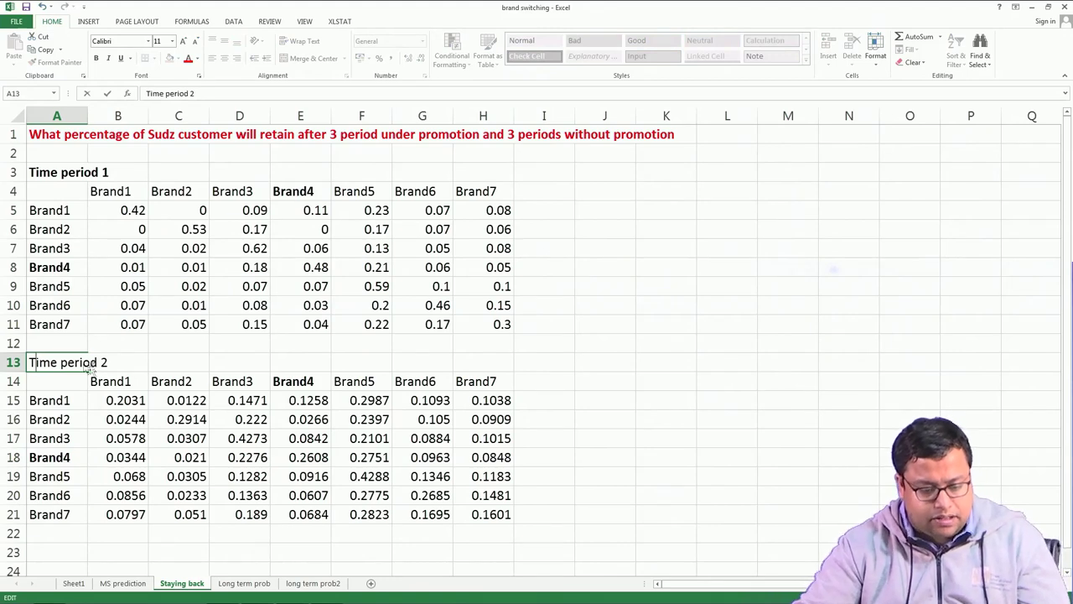
left_click(62, 549)
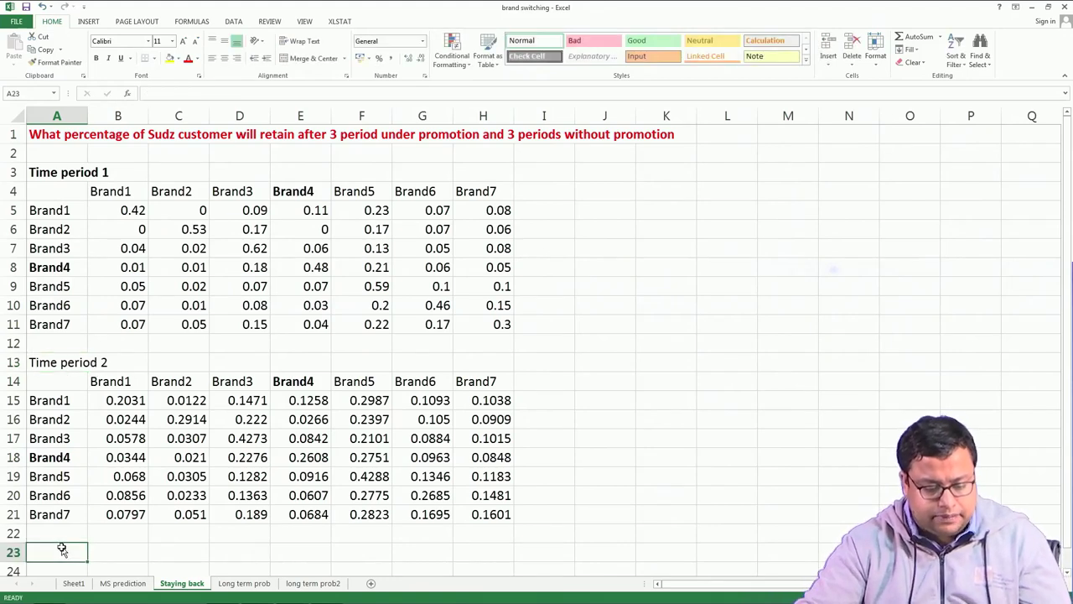
Label J3 as "T3" and copy the Time period 2 matrix A14:H21 to J4.
left_click(612, 169)
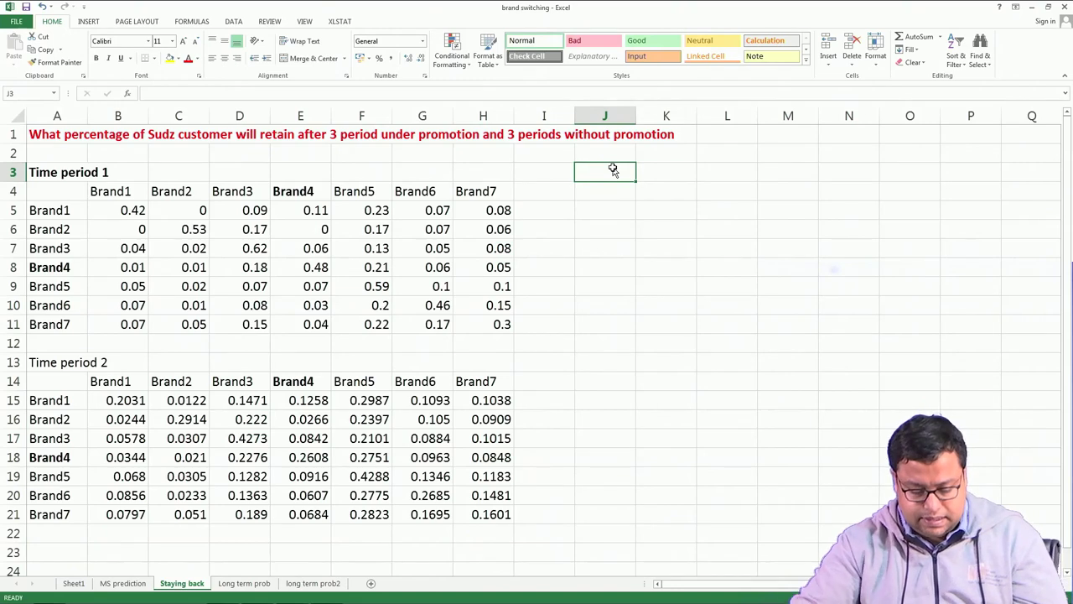
type("T3")
key("Return")
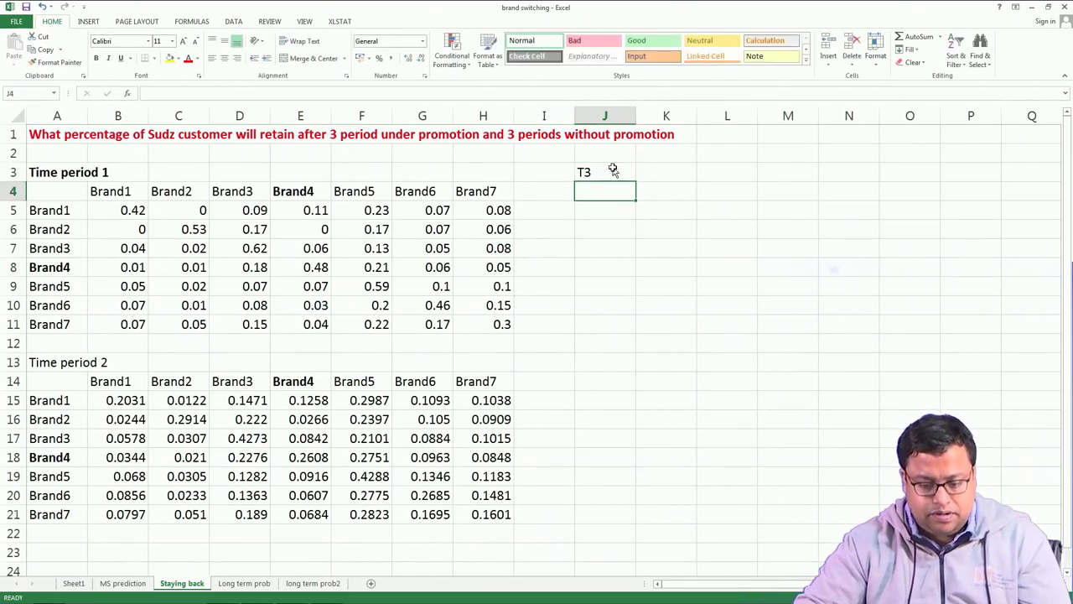
left_click_drag(50, 385, 499, 520)
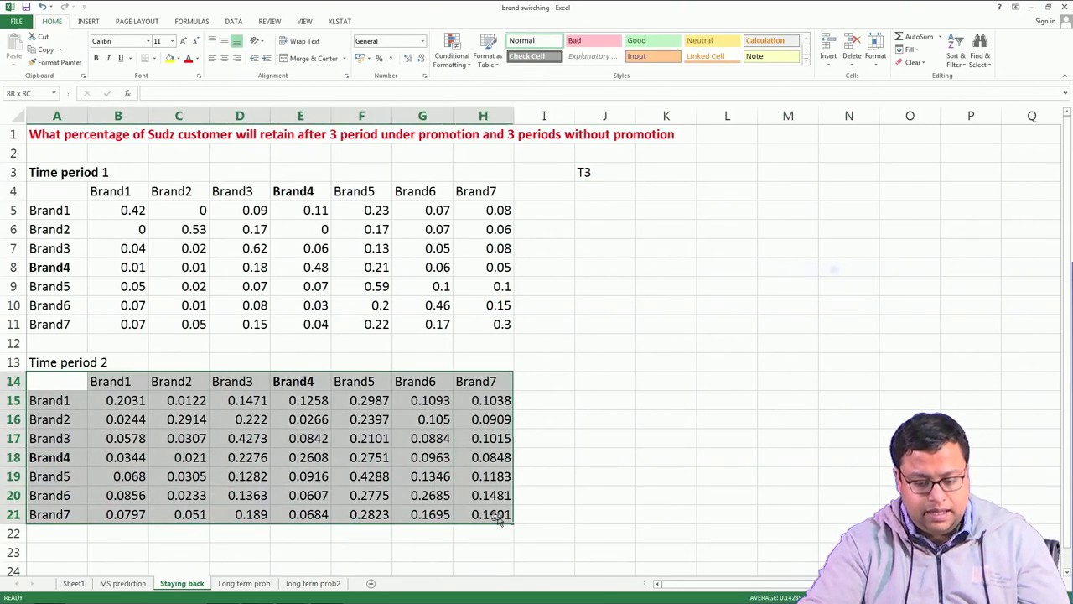
key("ctrl+c")
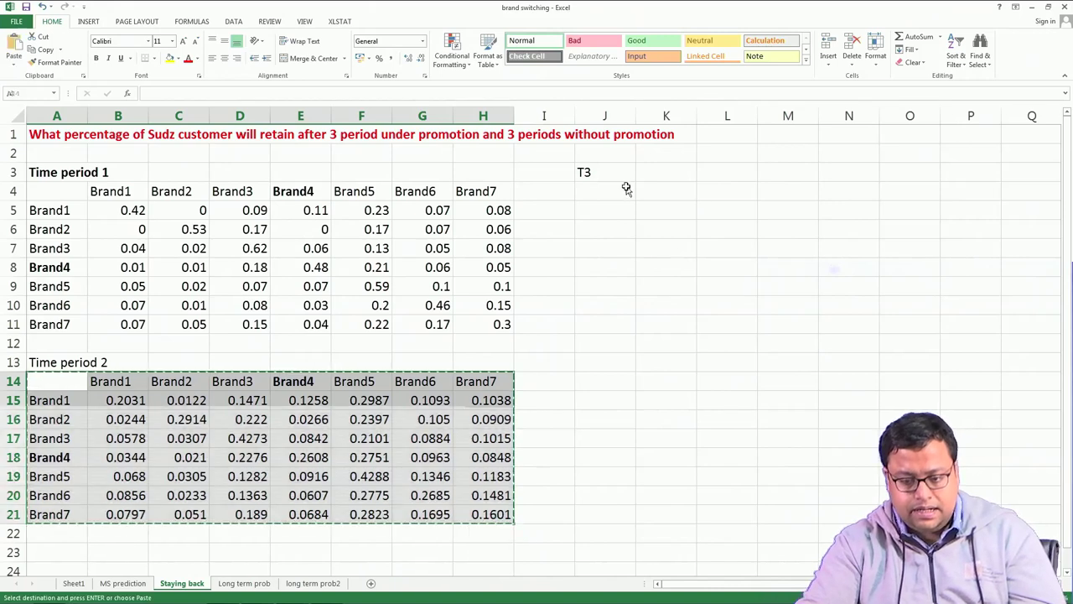
key("ctrl+v")
left_click(666, 212)
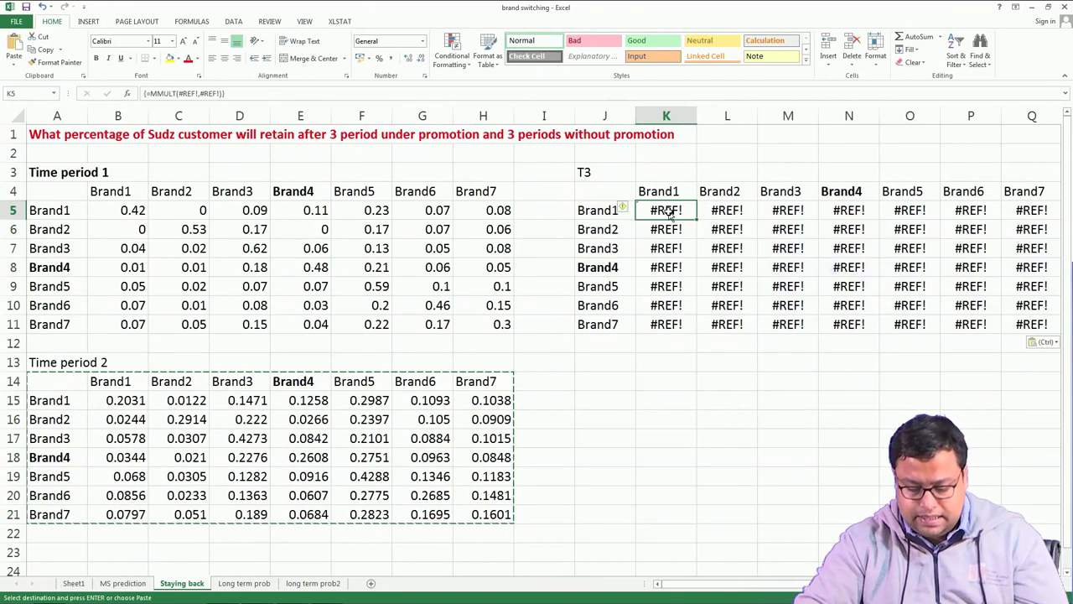
type("=mmult(")
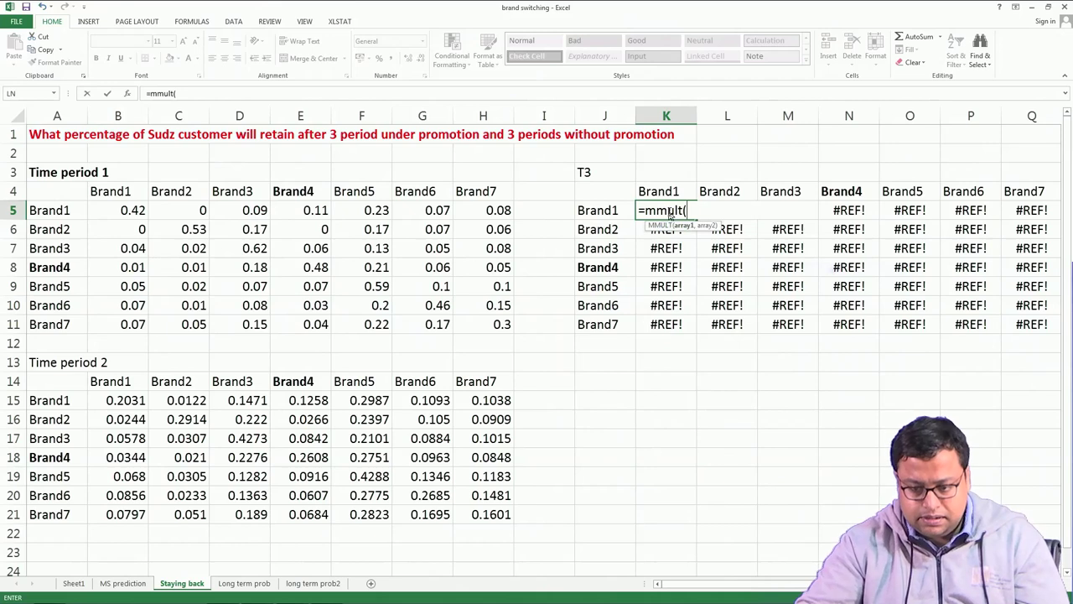
key("Escape")
Replace the T3 values in K5:Q11 with the array formula =MMULT(B15:H21,B5:H11).
left_click_drag(665, 209, 1037, 323)
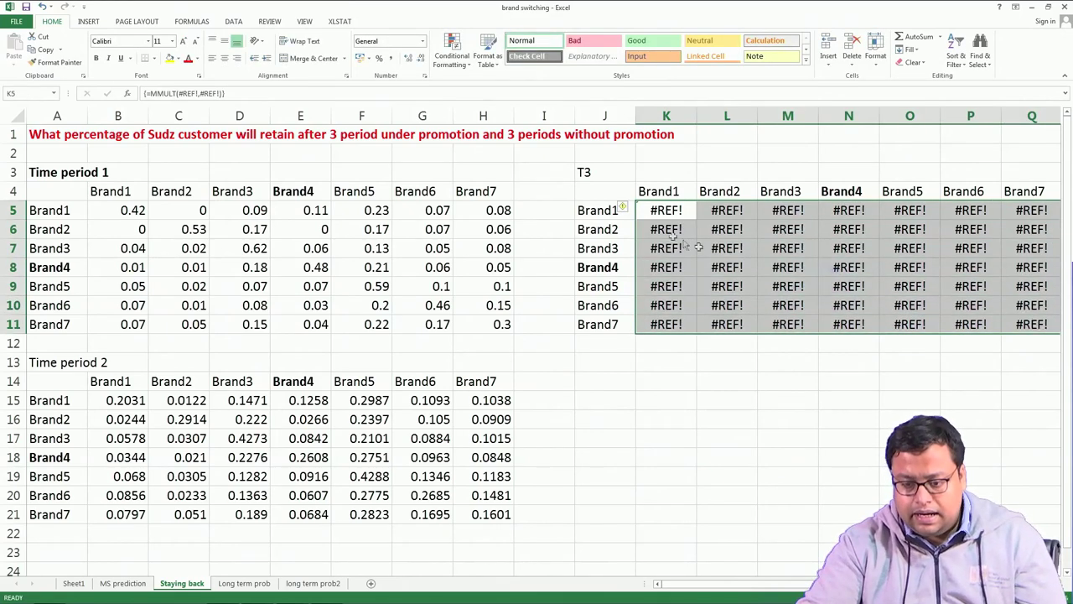
left_click(659, 210)
left_click_drag(686, 210, 1052, 331)
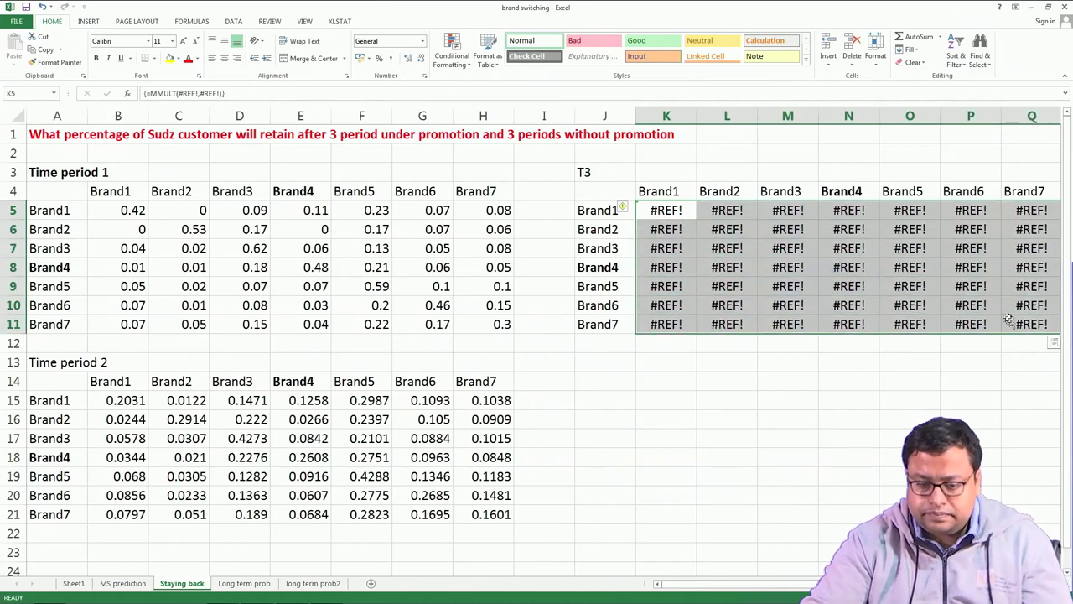
left_click(234, 95)
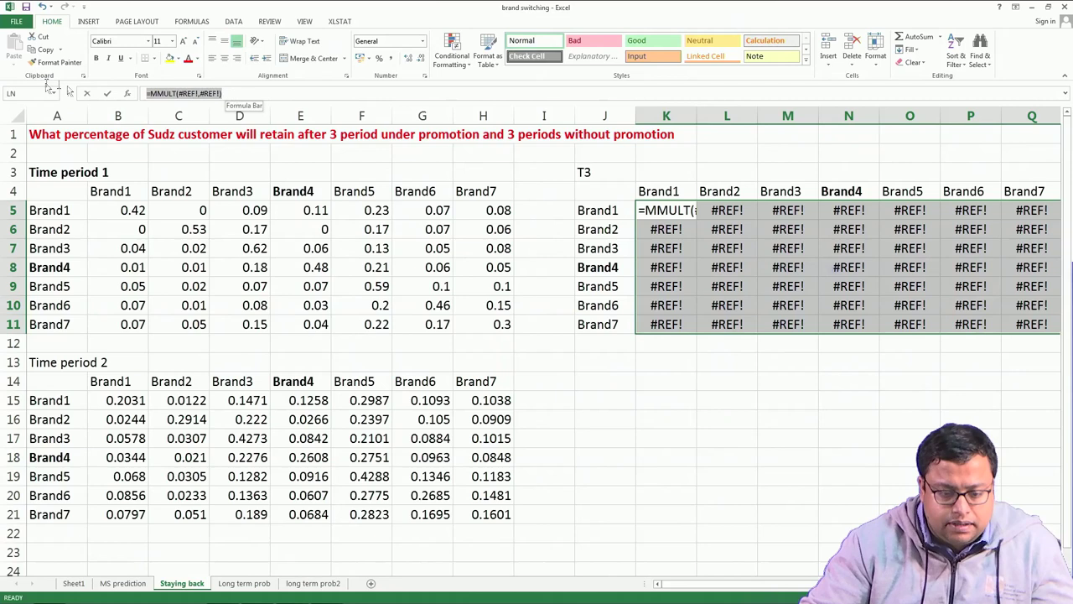
key("ctrl+a")
type("=mmult")
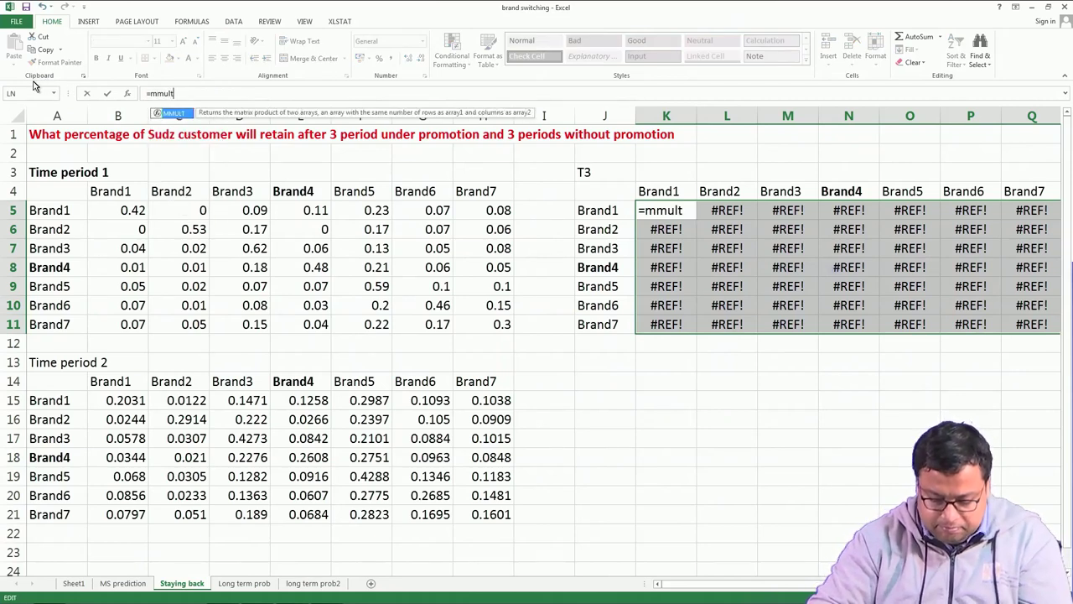
type("(")
left_click_drag(124, 210, 199, 210)
left_click_drag(361, 287, 495, 321)
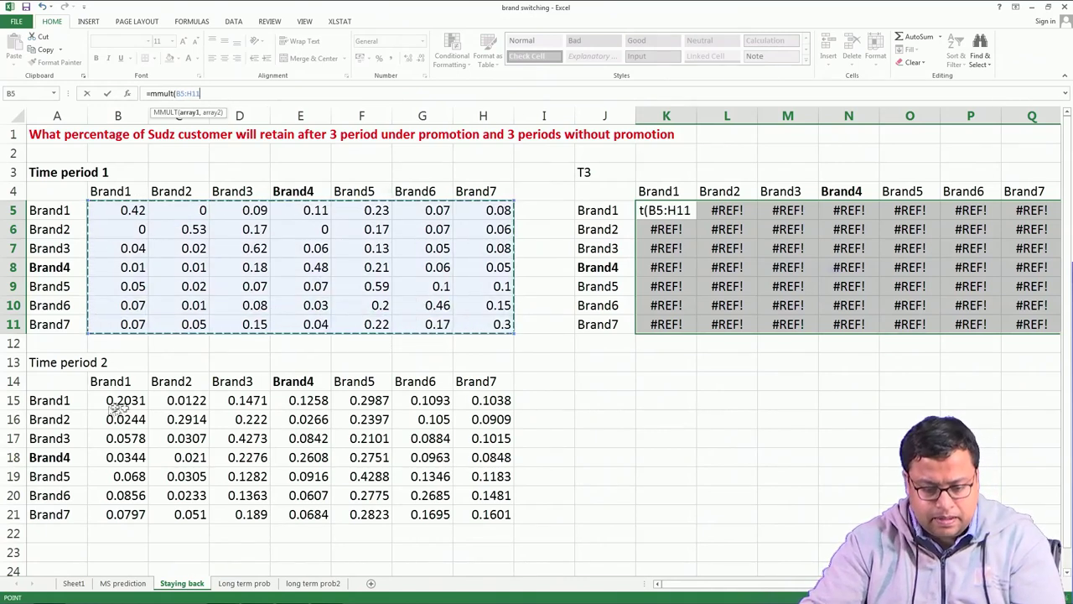
left_click_drag(118, 400, 183, 401)
left_click_drag(410, 500, 499, 515)
type(",")
left_click_drag(134, 210, 478, 324)
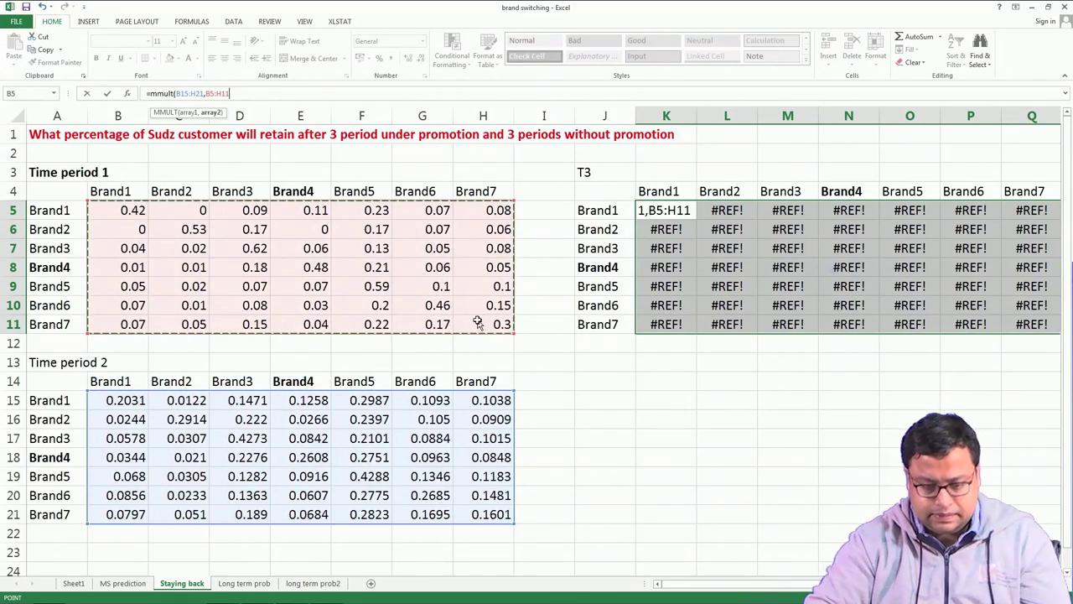
key("ctrl+shift+Return")
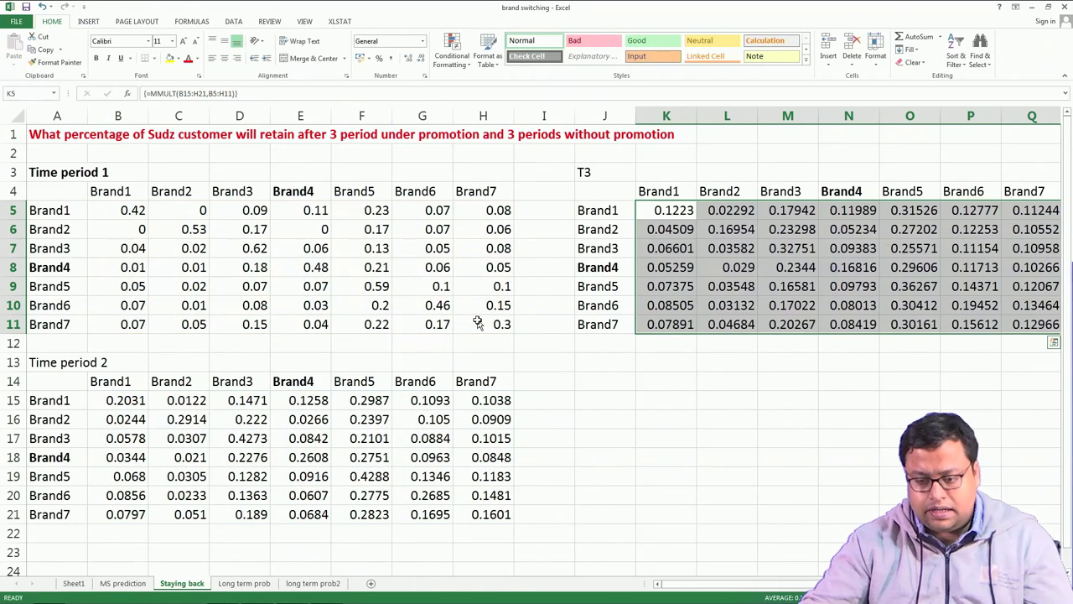
Copy the no-promotion transition matrix K4:R11 from the MS prediction sheet to J14 on the Staying back sheet.
left_click(631, 382)
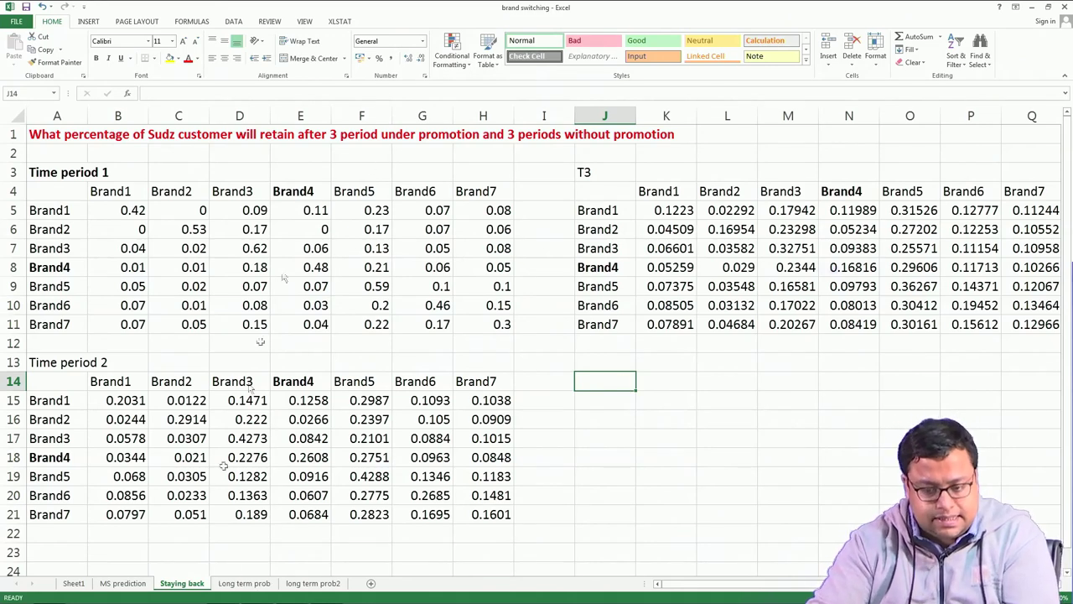
left_click(122, 583)
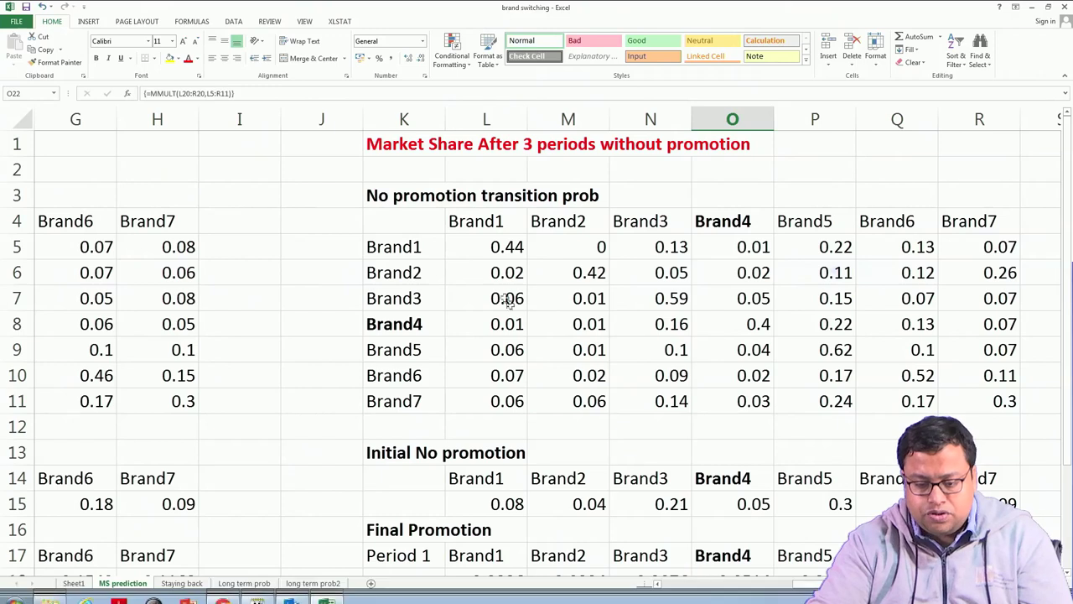
left_click(403, 222)
left_click_drag(403, 221, 999, 400)
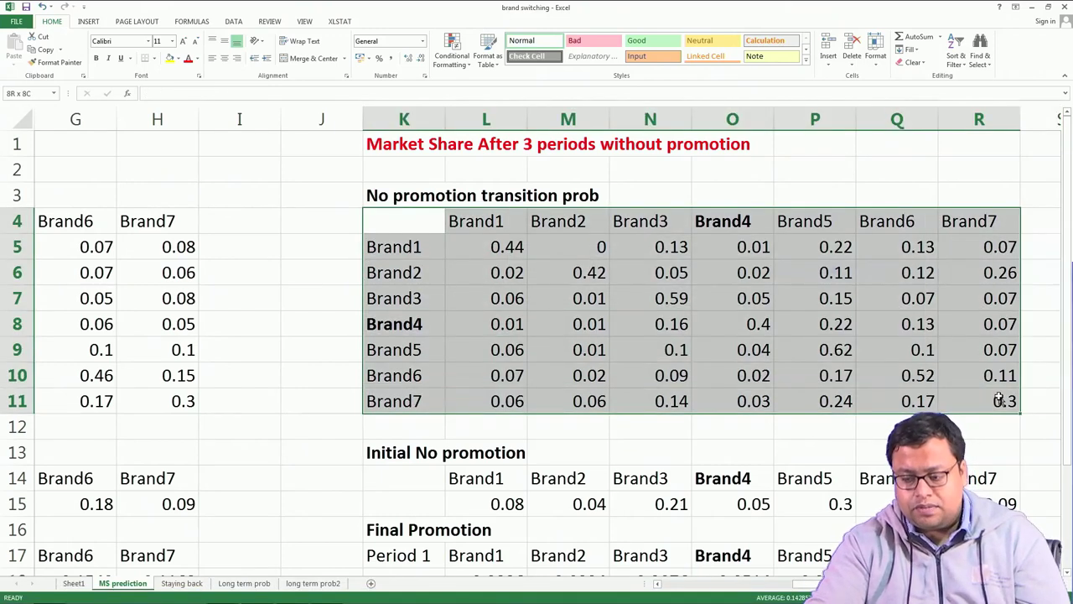
key("ctrl+c")
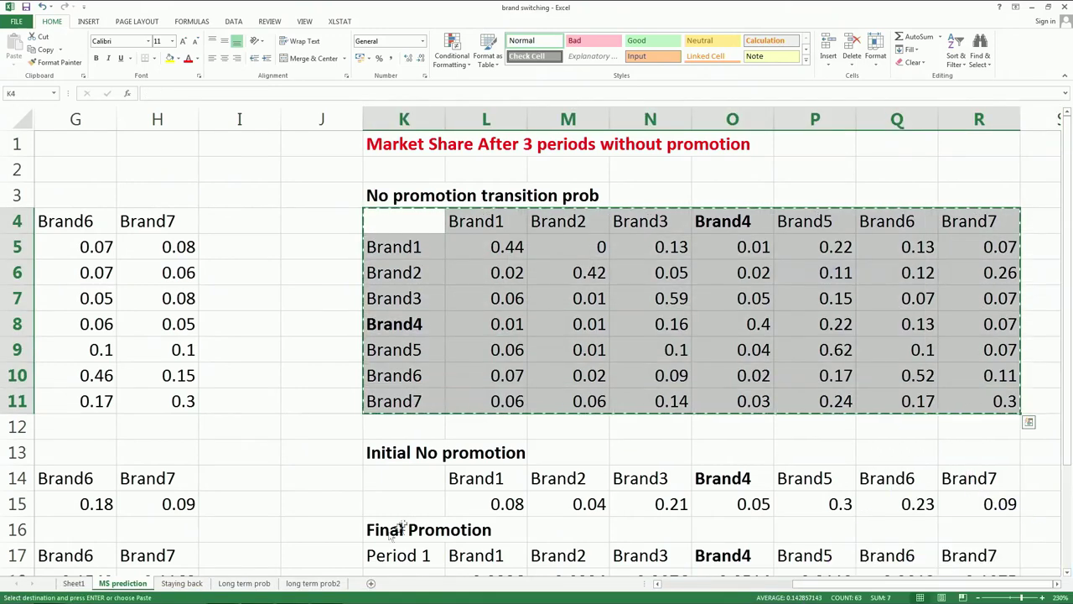
left_click(182, 582)
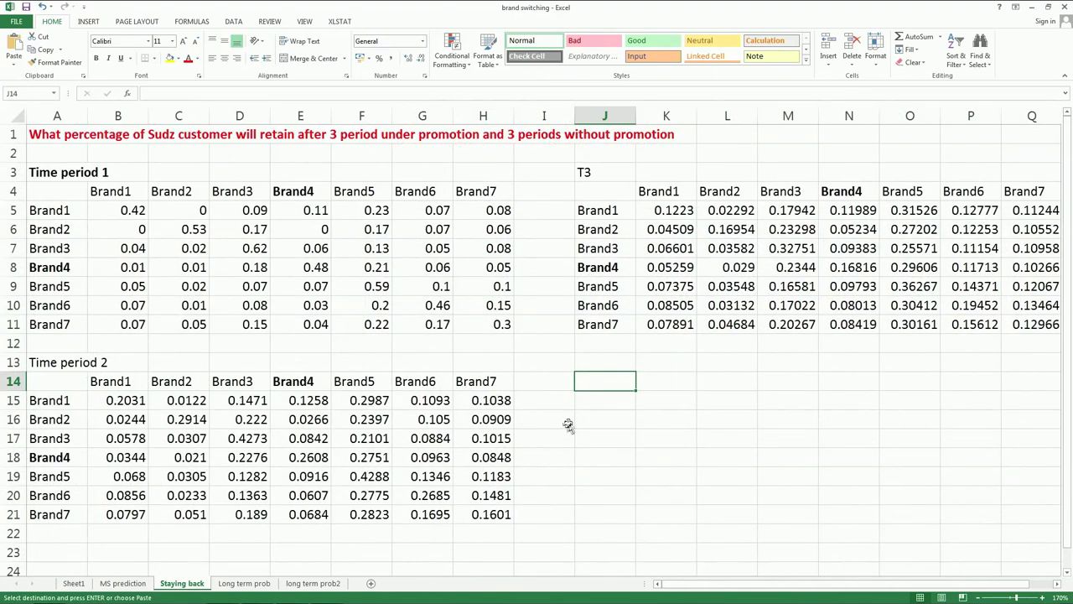
key("ctrl+v")
scroll(196, 498, "down", 1)
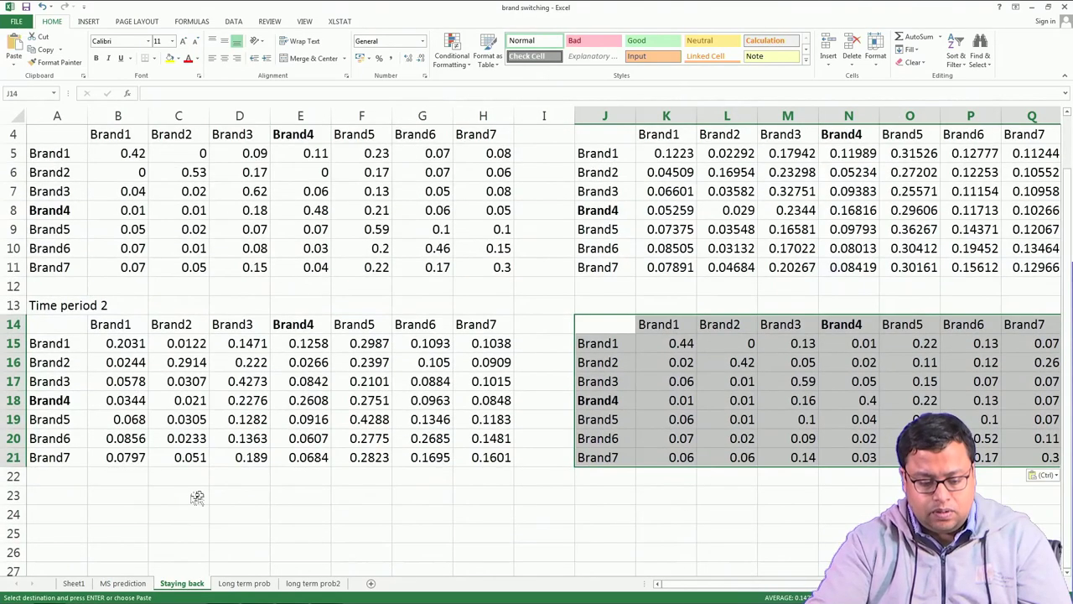
left_click(50, 495)
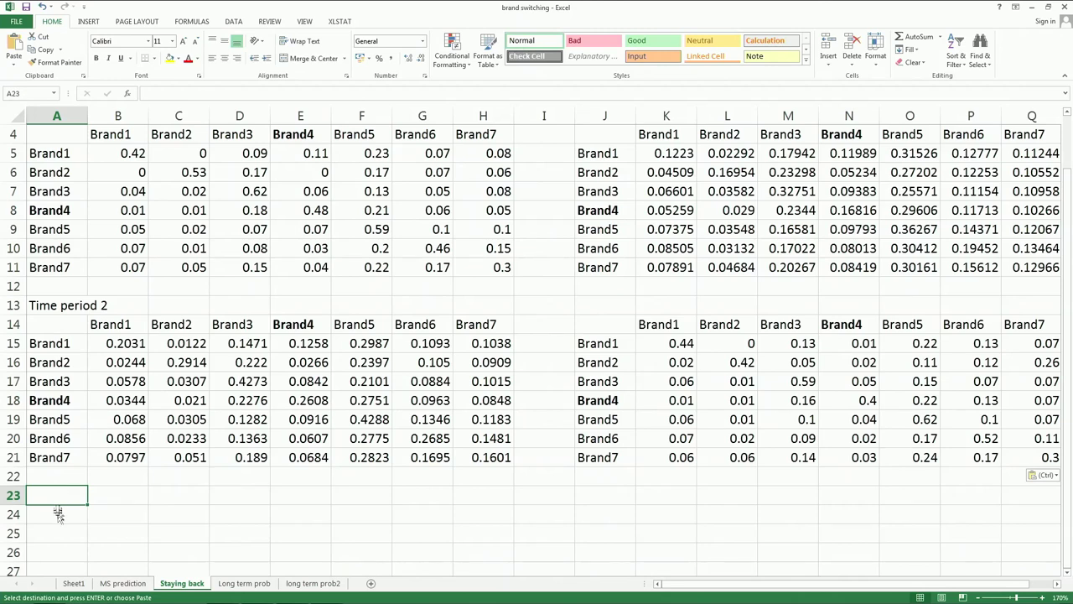
Paste the copied no-promotion matrix at A24 and label A23 "t4".
left_click(58, 515)
key("ctrl+v")
left_click(73, 496)
type("t4")
scroll(110, 478, "down", 2)
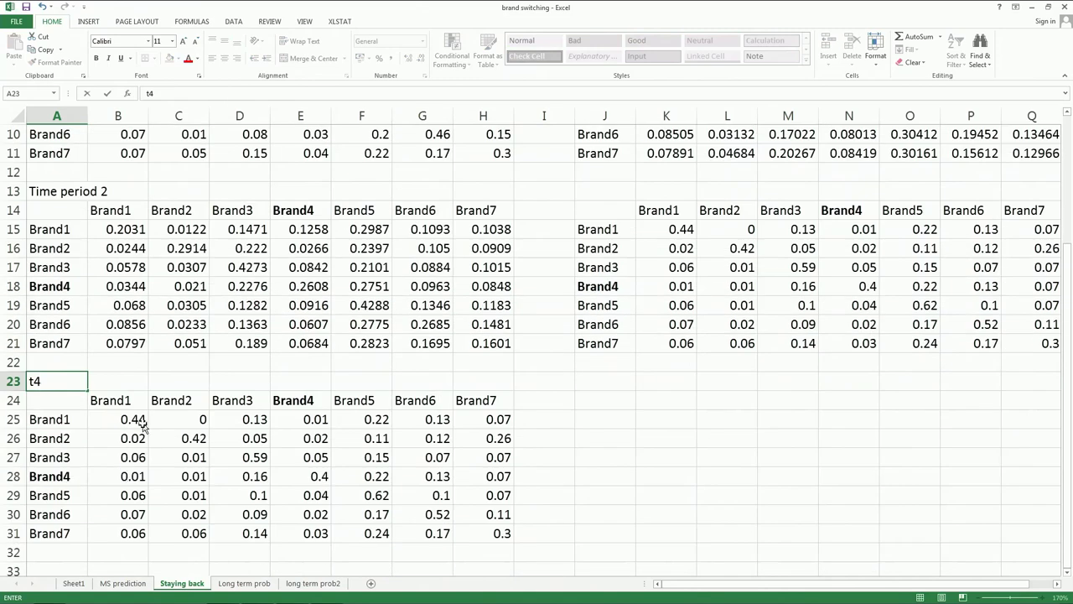
Replace the t4 values in B25:H31 with the array formula =MMULT(K5:Q11,K15:Q21).
left_click(141, 420)
left_click_drag(138, 422, 504, 536)
key("Delete")
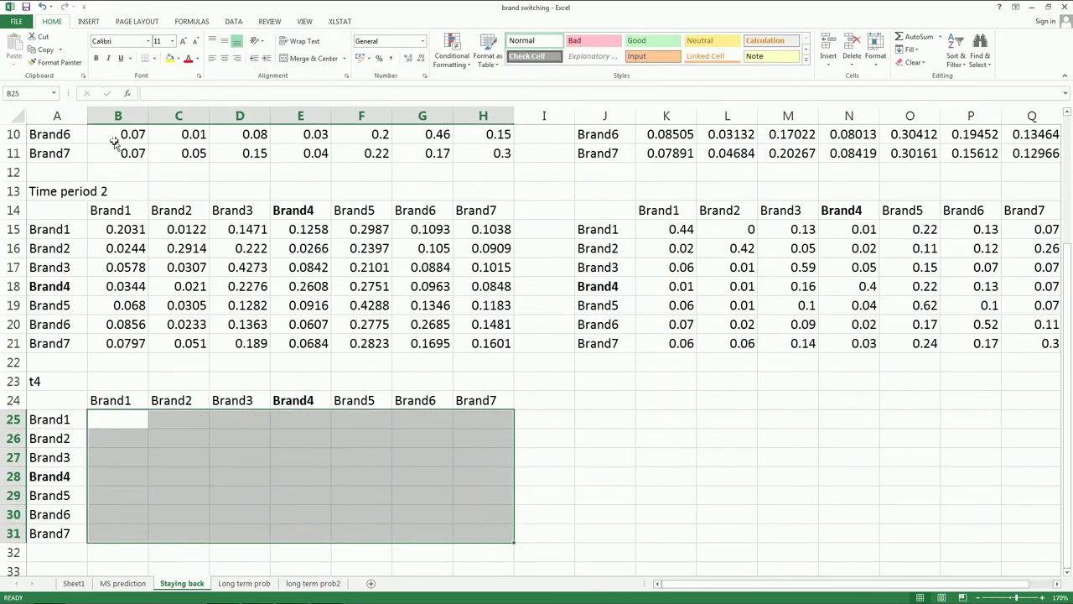
type("=")
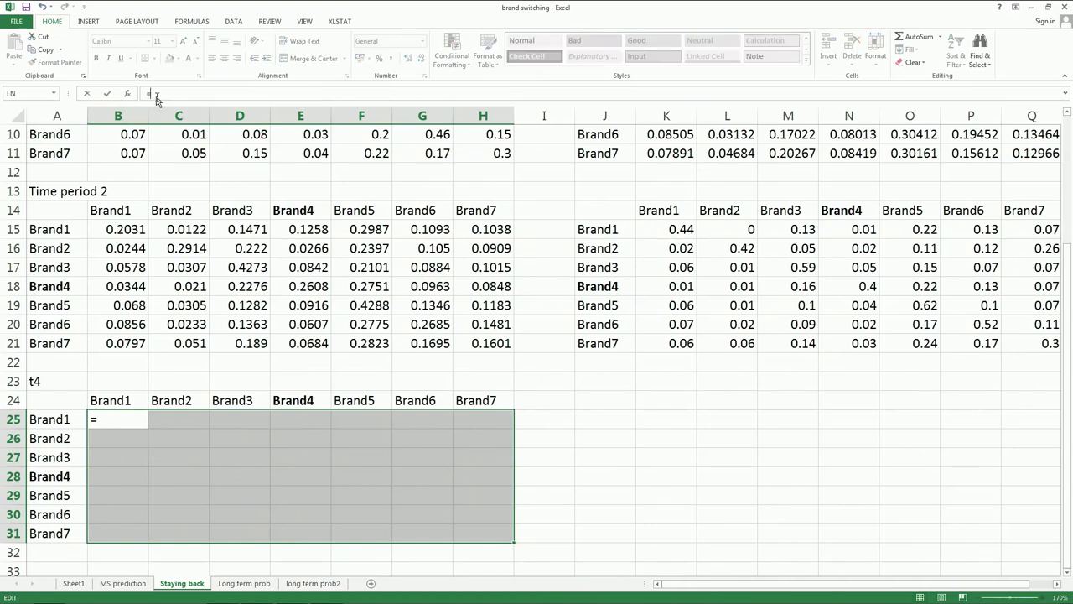
type("mmult")
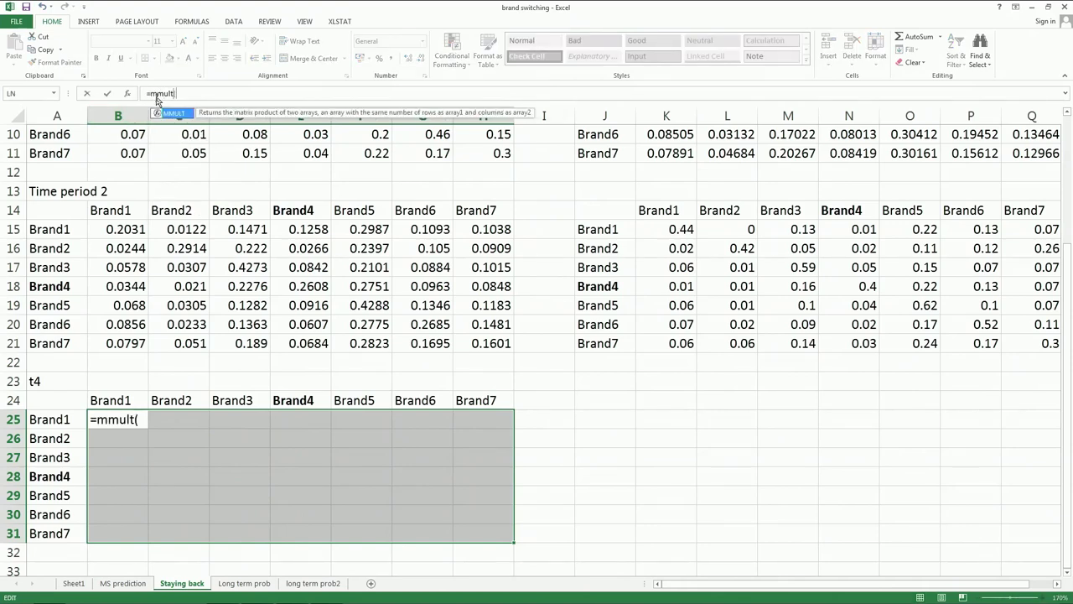
type("(")
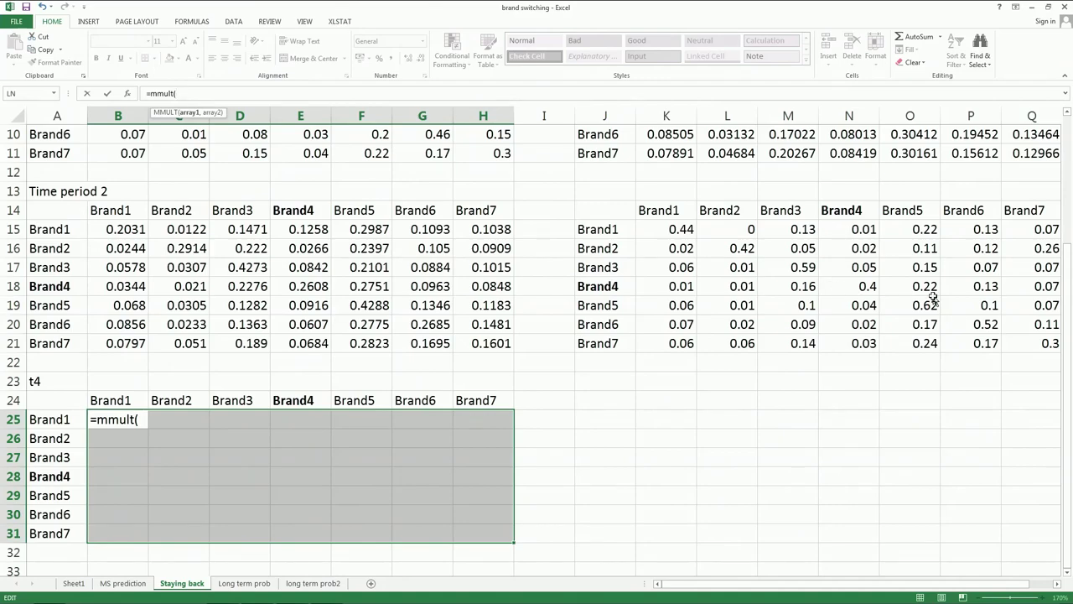
scroll(718, 228, "up", 3)
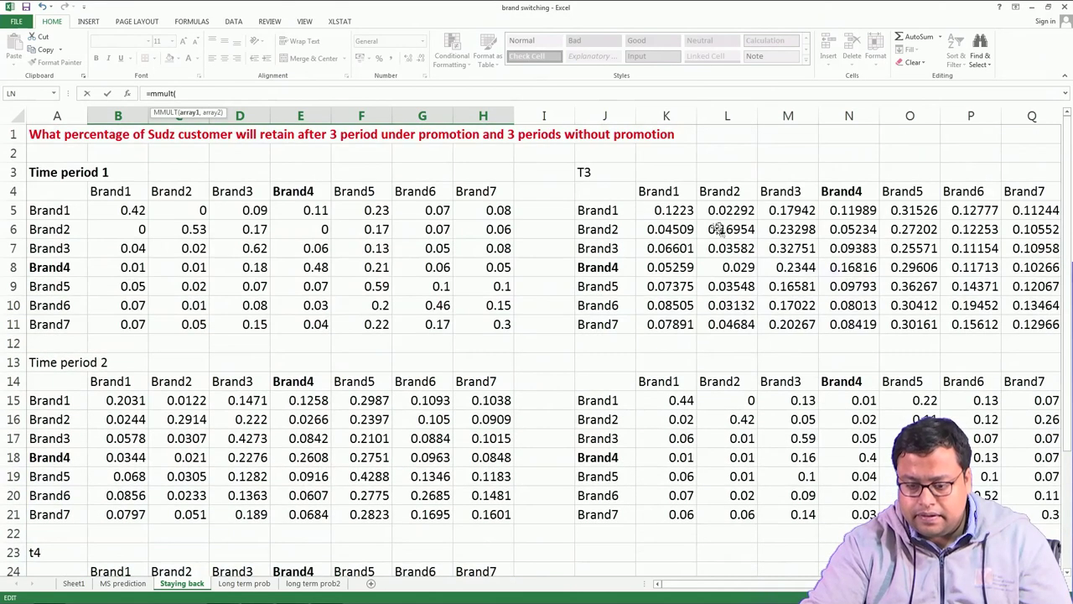
left_click_drag(681, 212, 1028, 335)
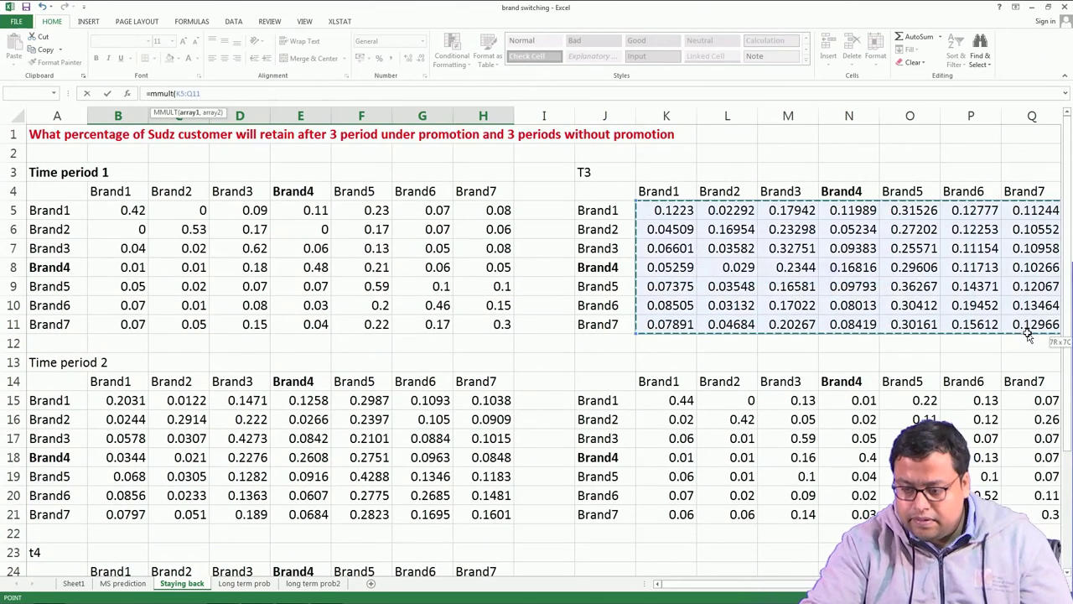
type(",")
left_click_drag(668, 401, 1038, 497)
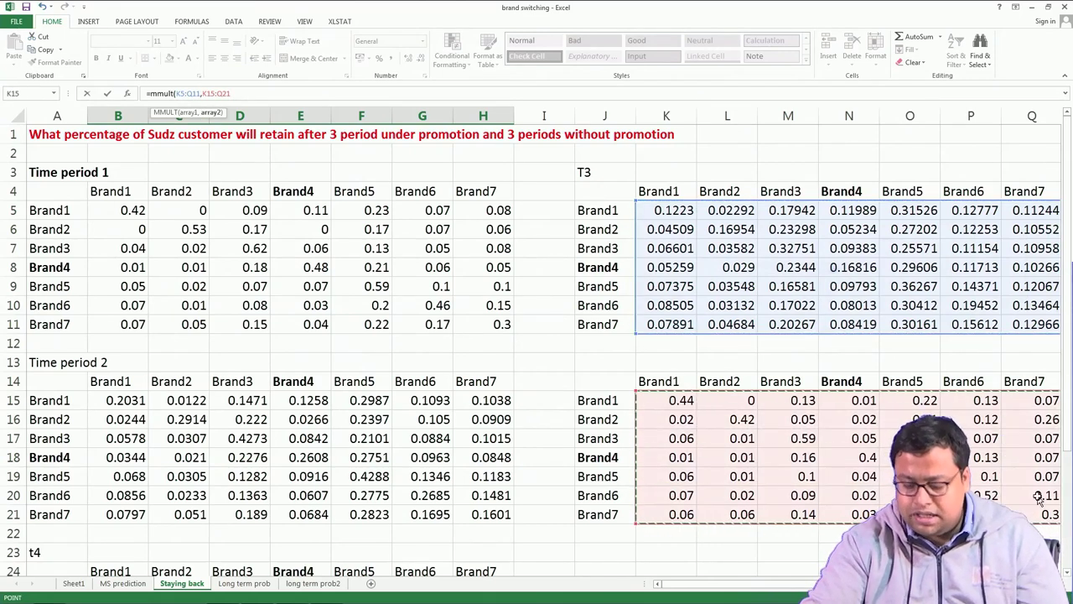
type(")")
key("ctrl+shift+Return")
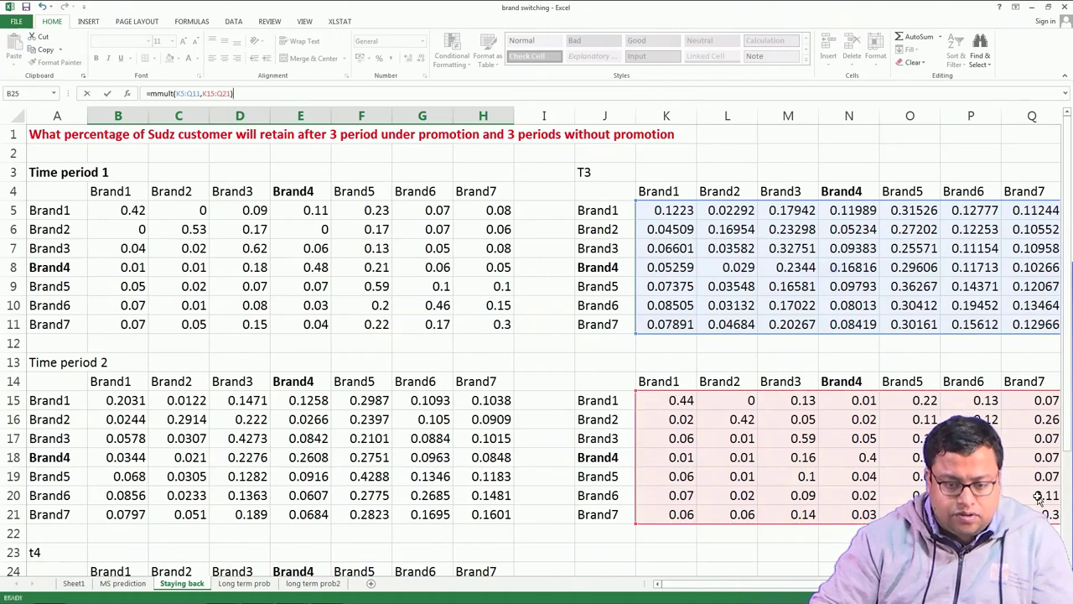
scroll(841, 457, "down", 3)
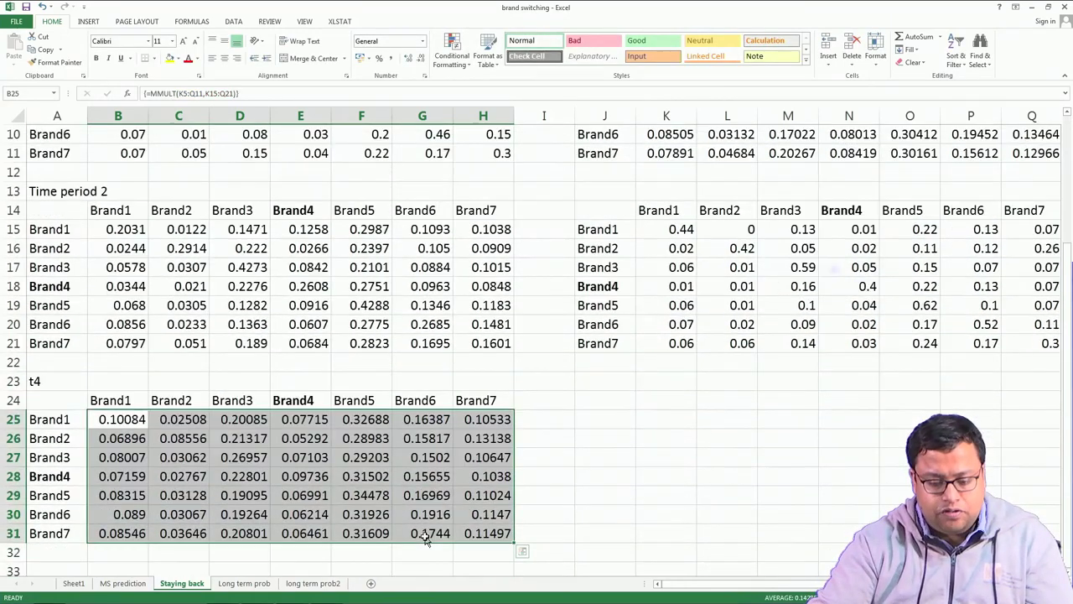
Copy the labelled t4 matrix A23:H31 to J23.
left_click_drag(66, 384, 482, 534)
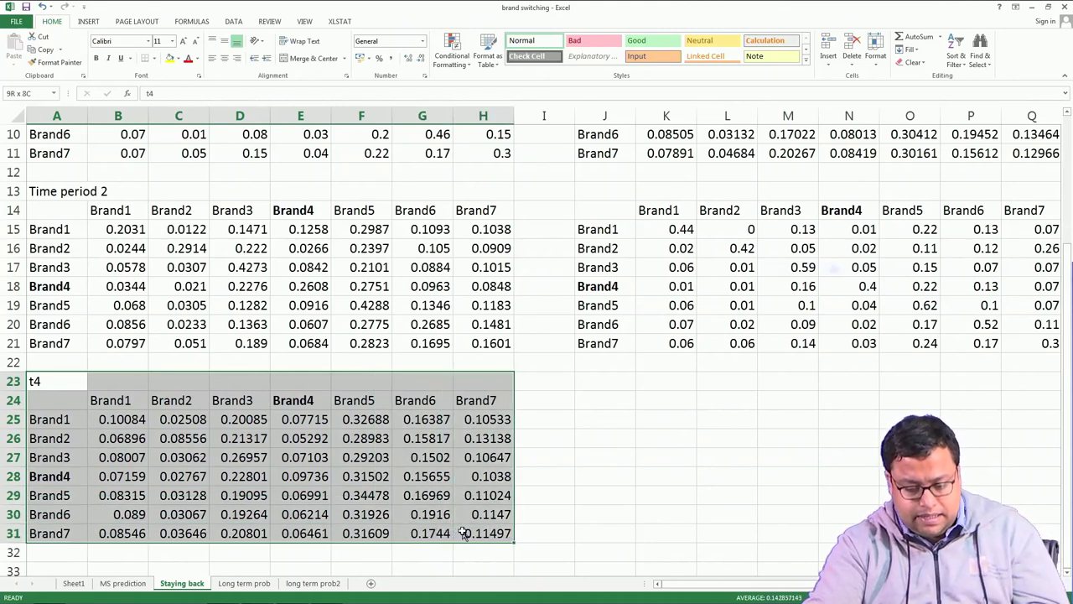
key("ctrl+c")
left_click(594, 382)
key("ctrl+v")
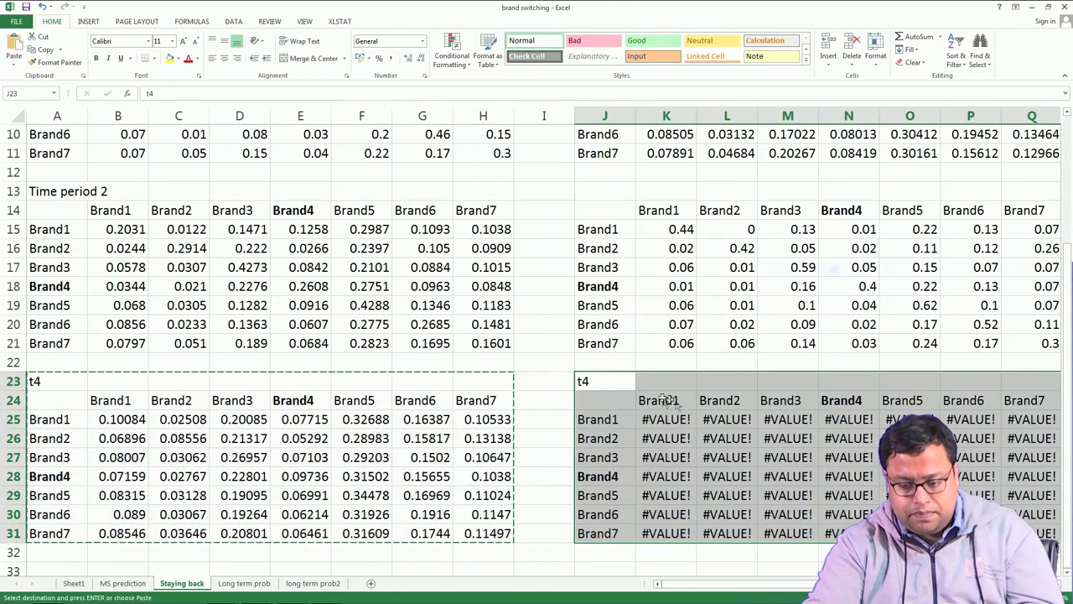
Replace the values in K25:Q31 with the array formula =MMULT(B25:H31,K15:Q21).
left_click_drag(667, 419, 1031, 534)
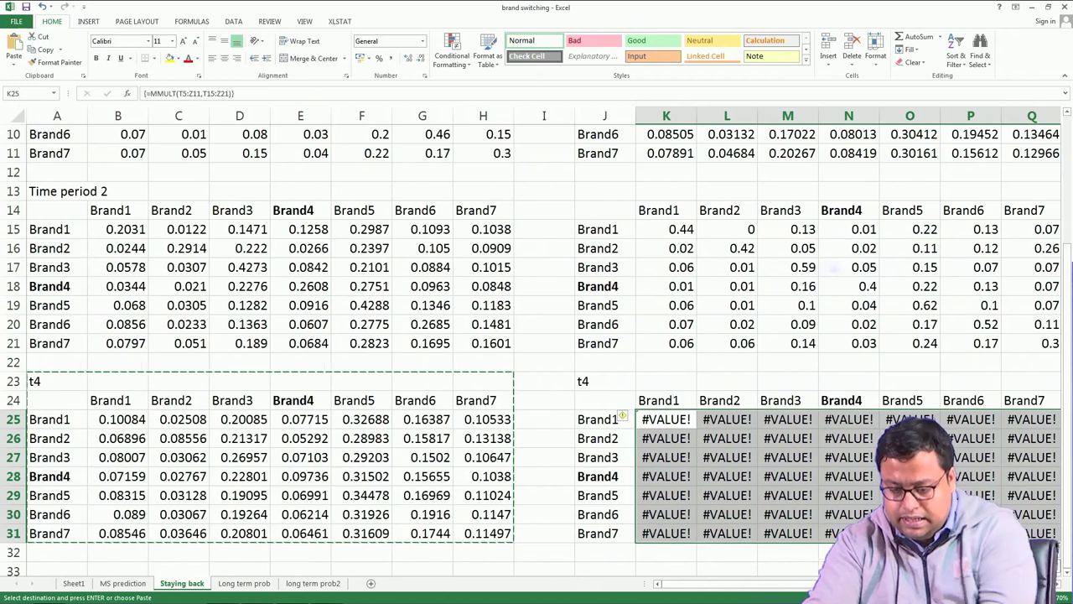
key("Delete")
left_click(175, 93)
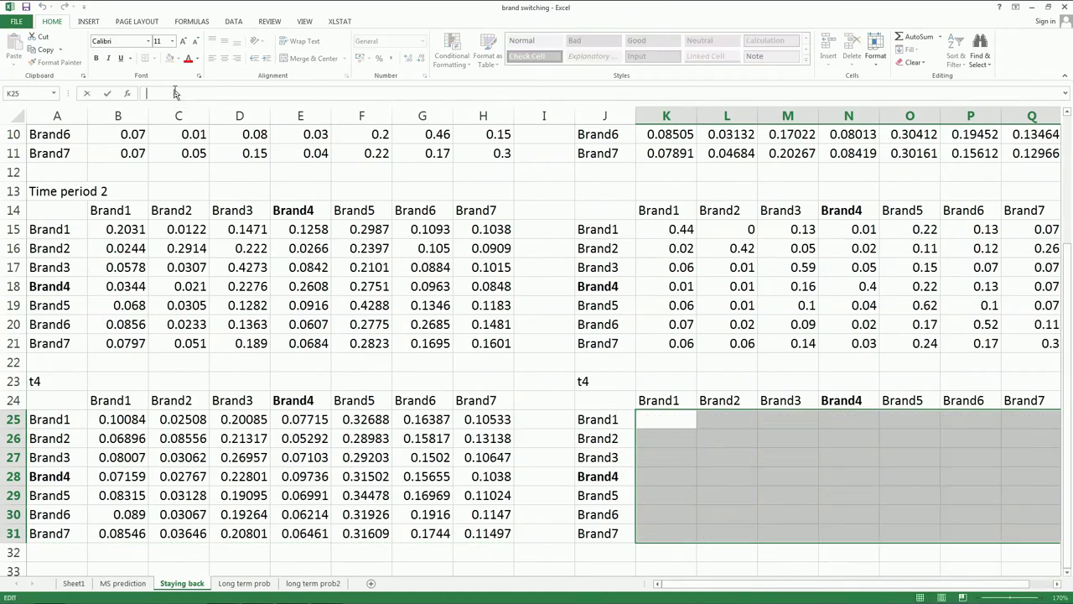
type("=mmult(")
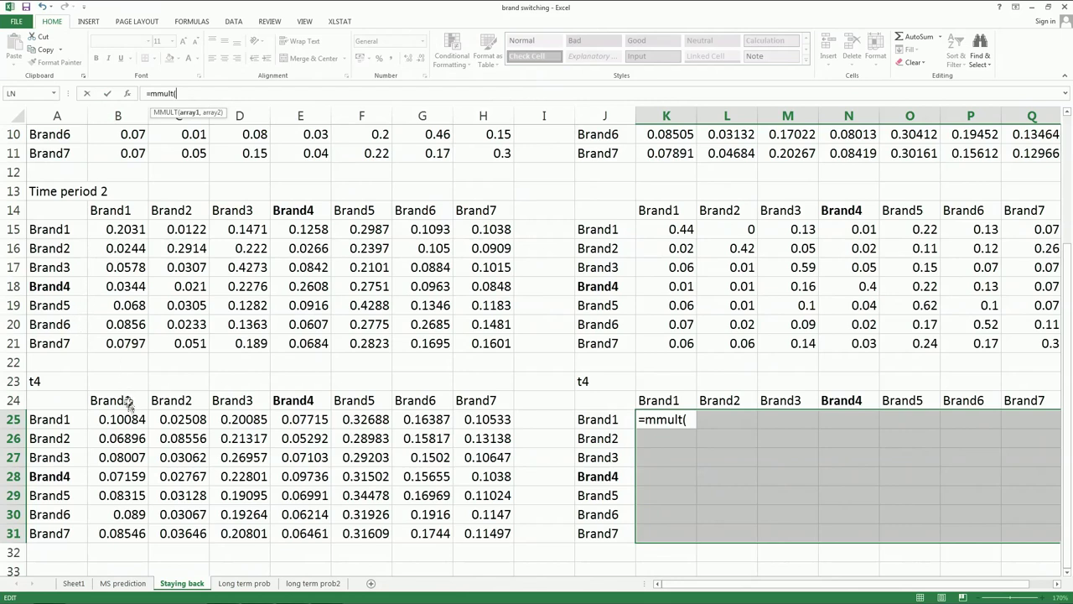
left_click_drag(127, 415, 500, 533)
type(",")
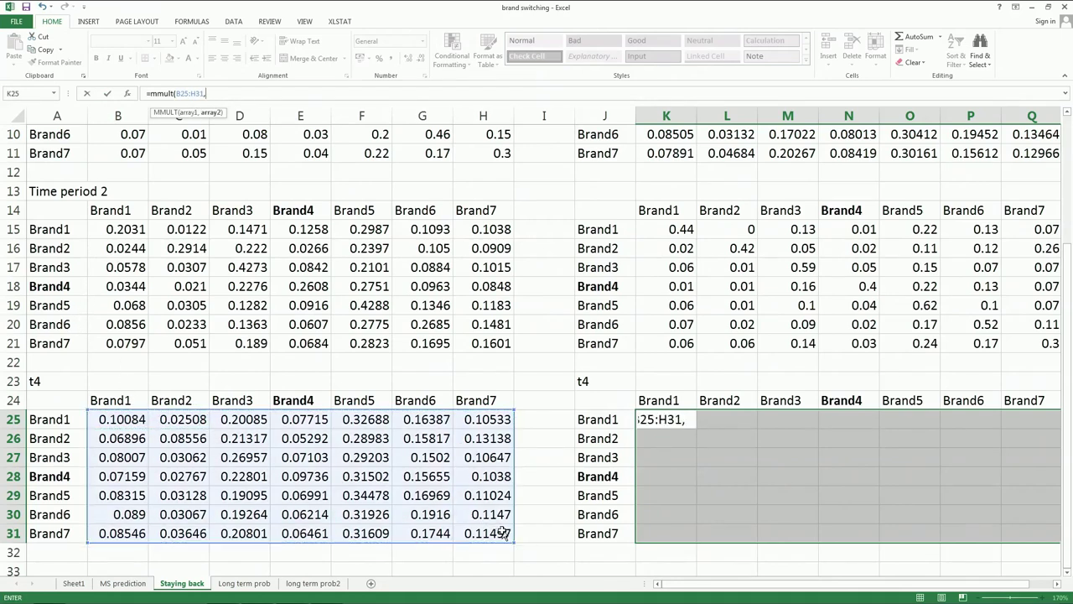
left_click_drag(673, 232, 1023, 347)
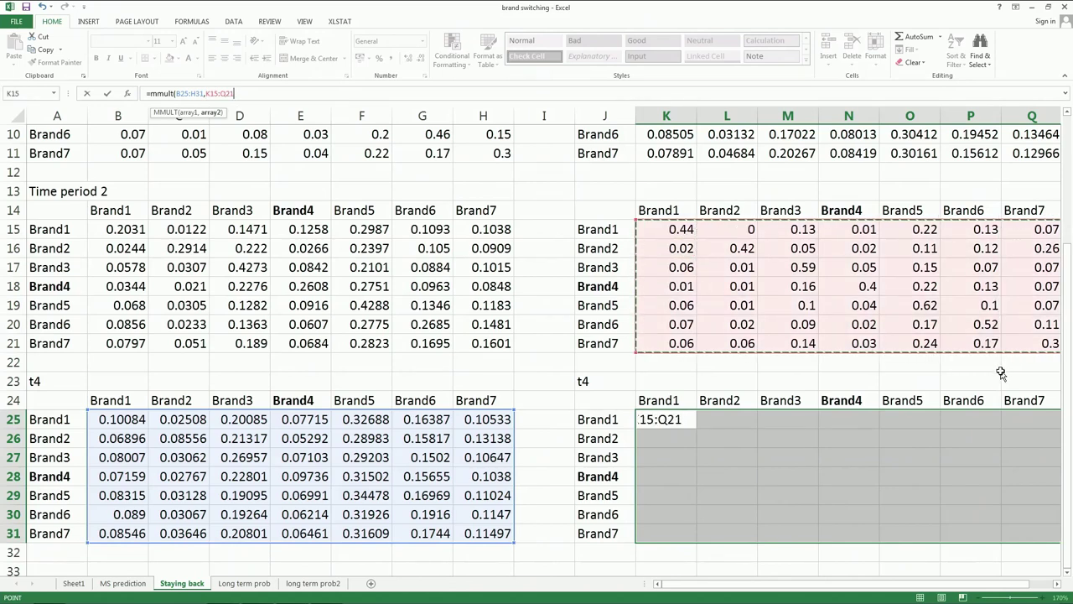
type(")")
key("ctrl+shift+Return")
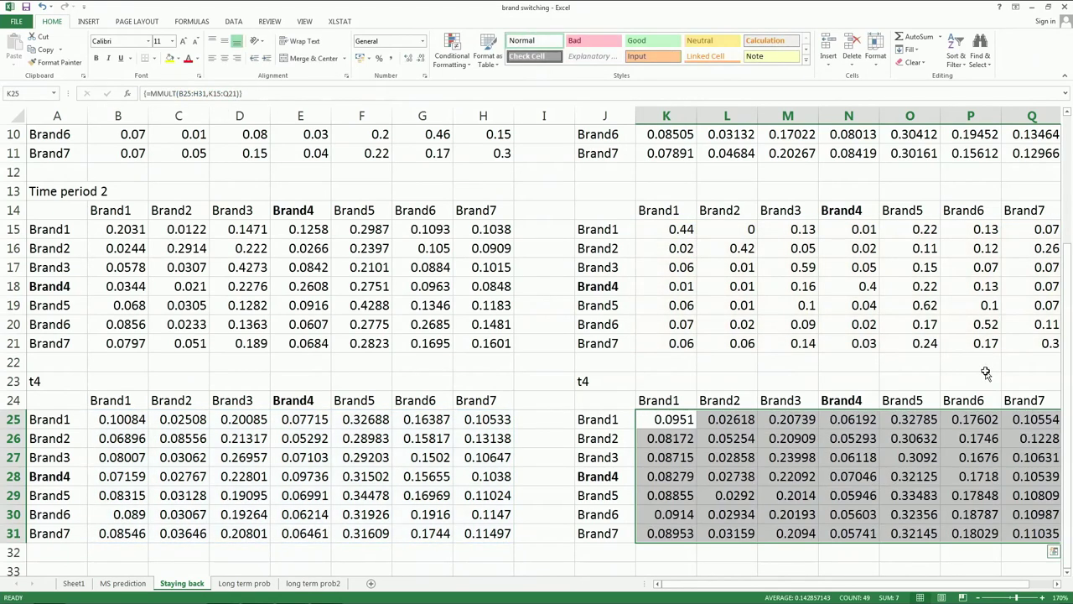
Change the heading of the copied matrix in J23 to "t5".
left_click(584, 381)
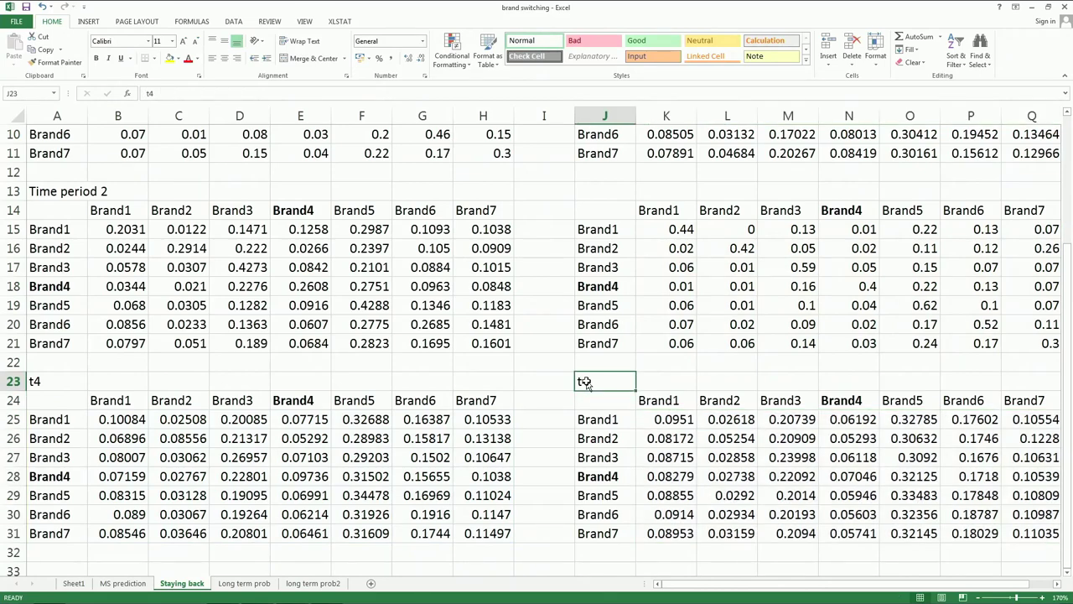
type("t5")
key("Return")
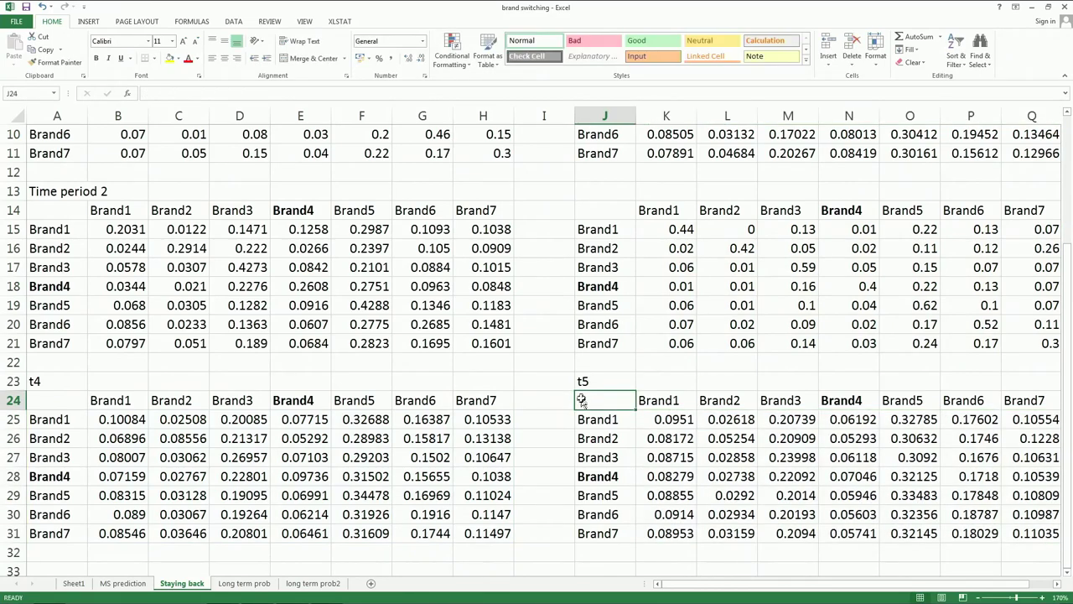
Label A33 "t6" and copy the t4 matrix A24:H31 to A34.
scroll(581, 399, "down", 1)
left_click(52, 514)
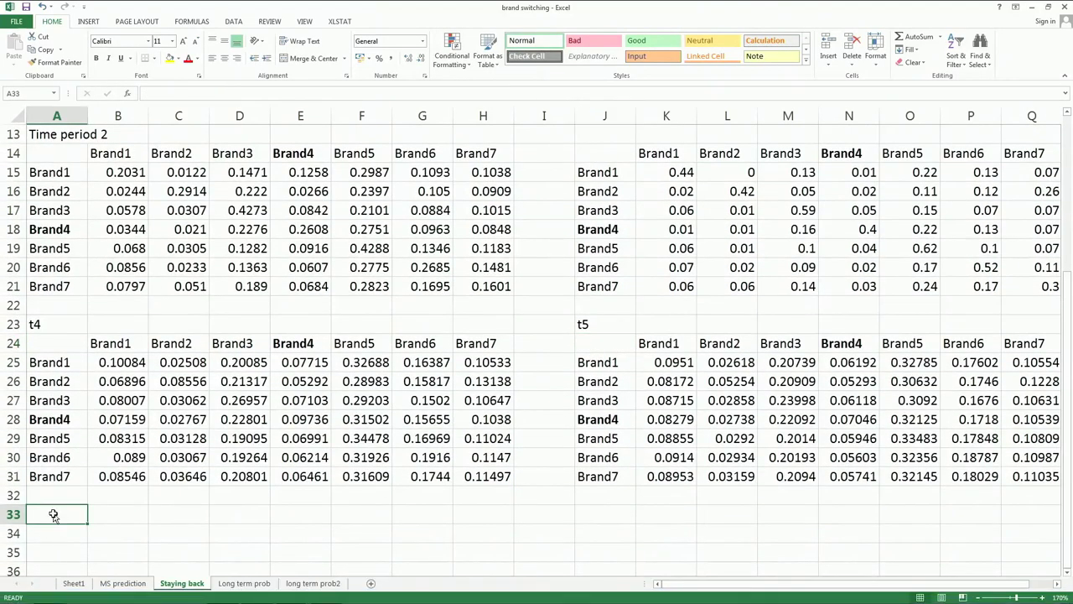
type("t6")
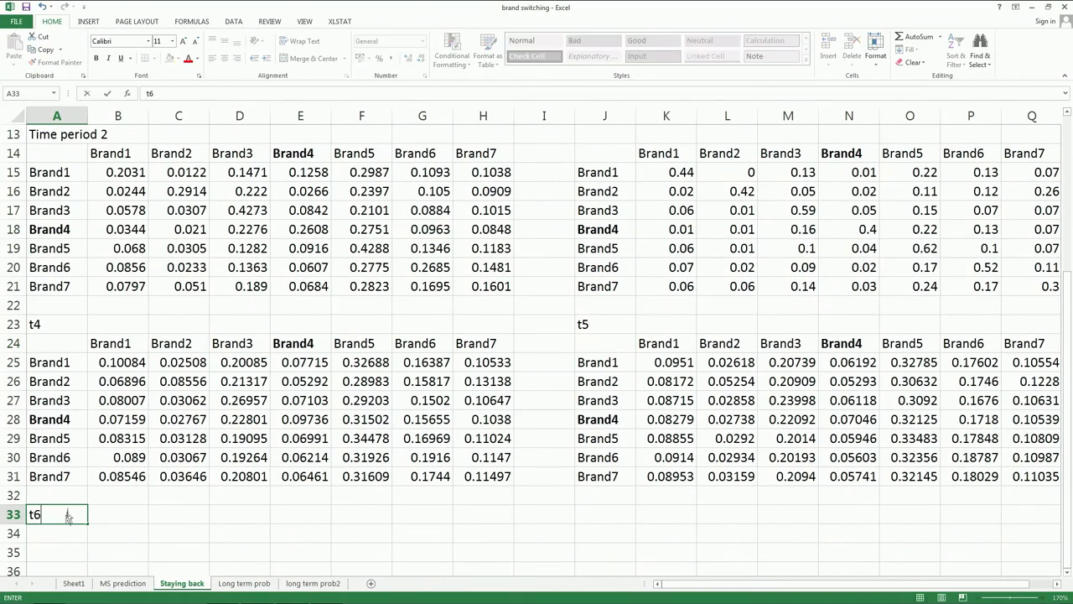
key("Return")
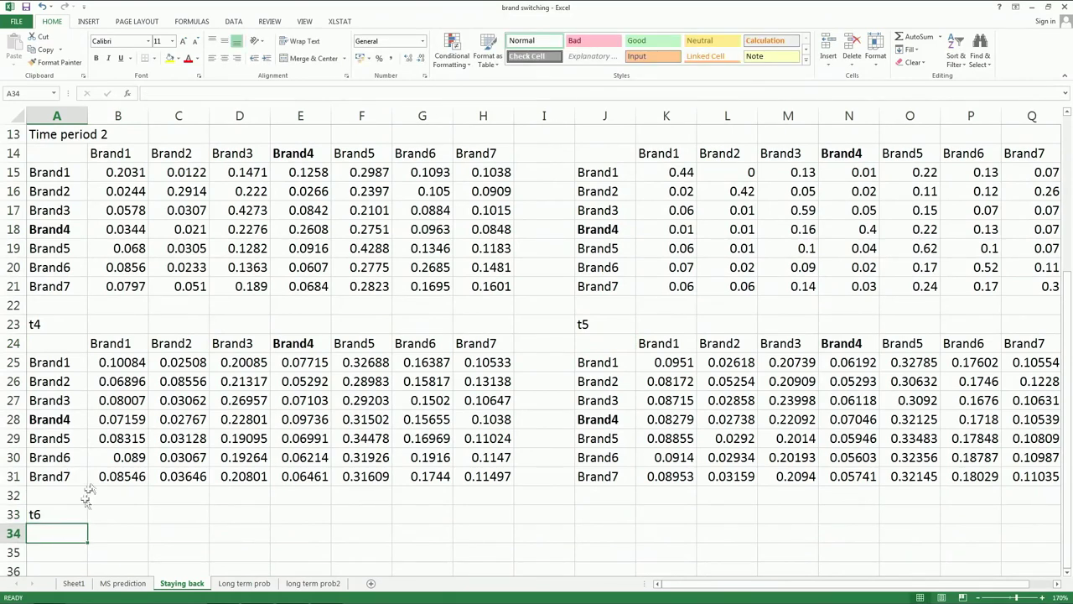
left_click_drag(60, 346, 470, 476)
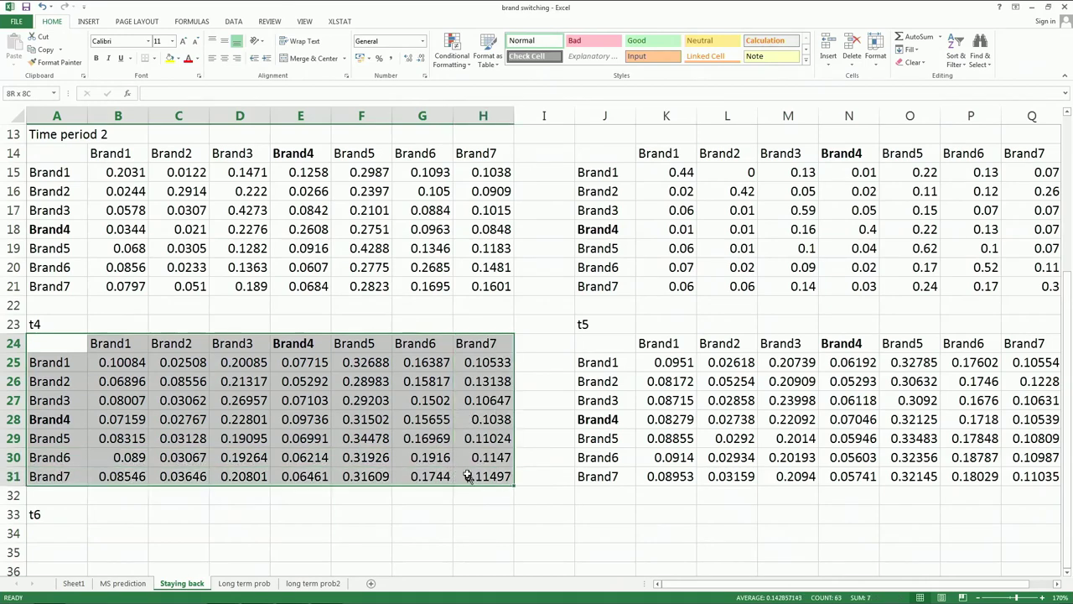
key("ctrl+c")
left_click(50, 533)
key("ctrl+v")
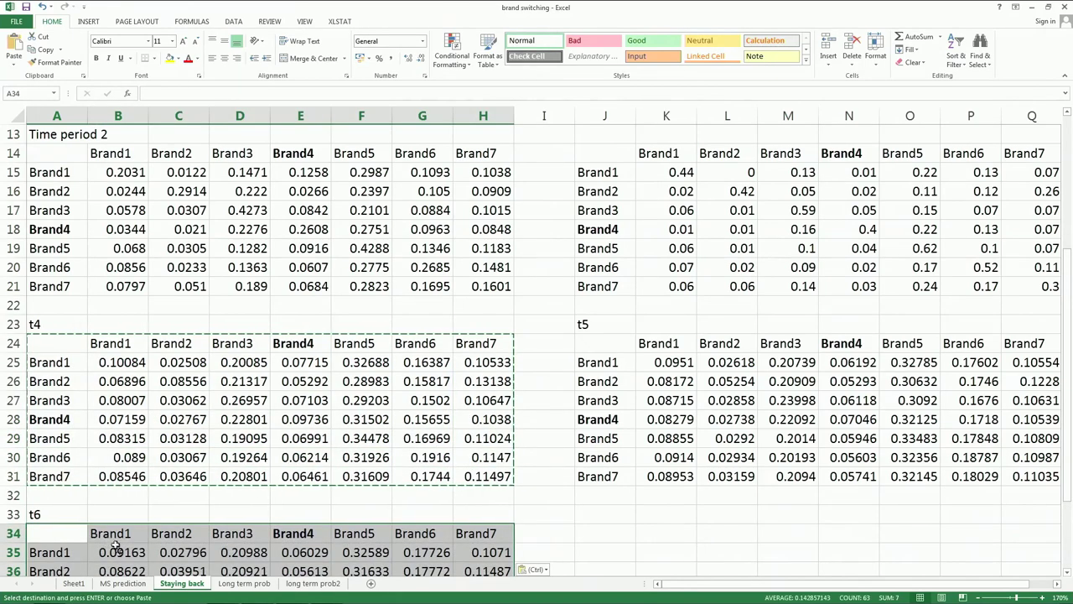
scroll(84, 519, "down", 2)
left_click(140, 445)
double_click(140, 442)
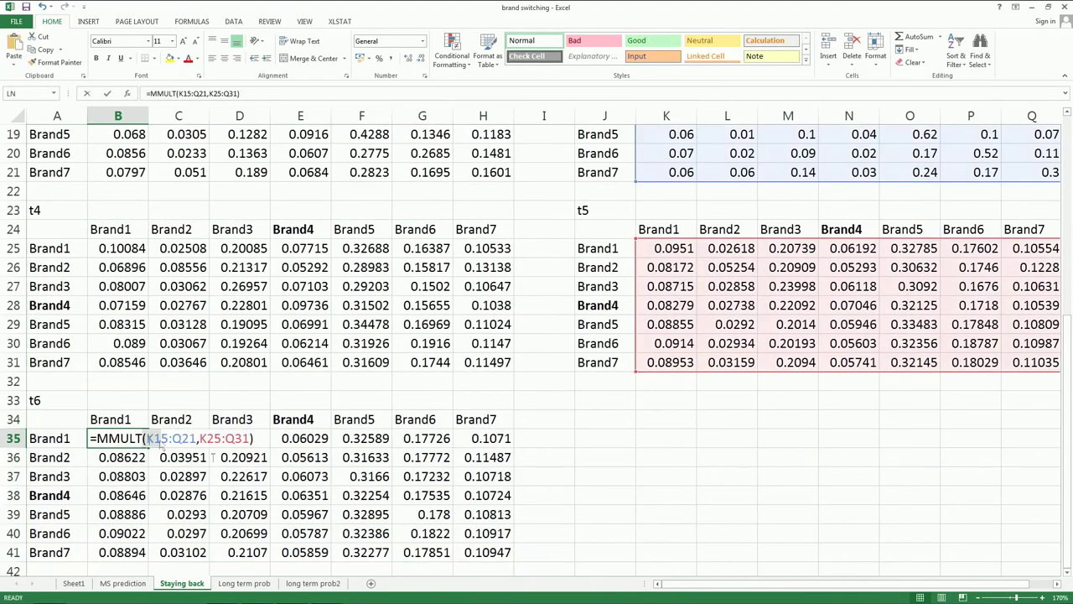
key("Return")
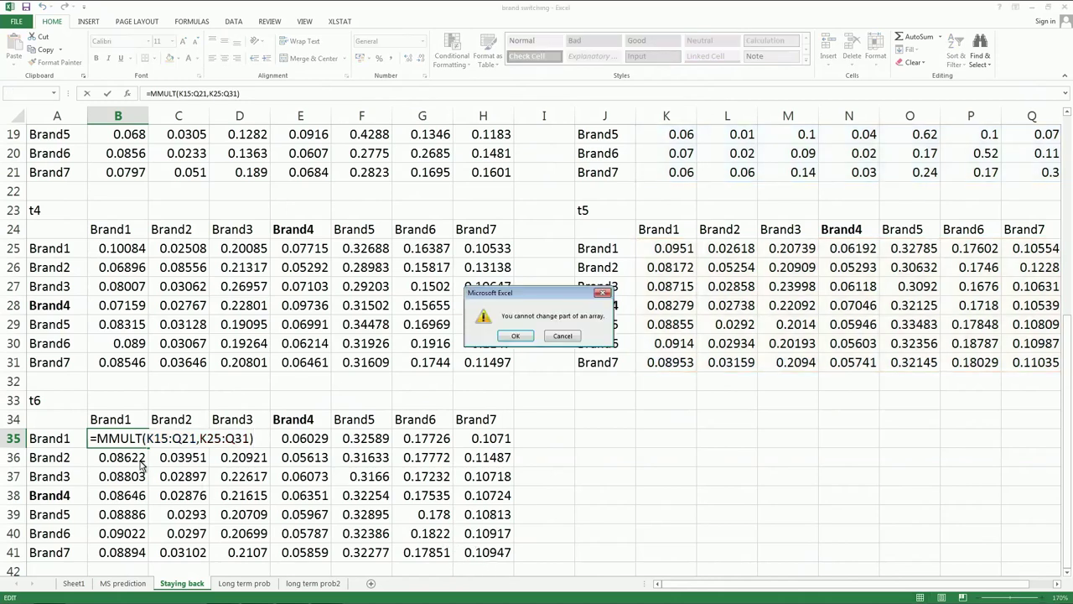
key("Escape")
Replace the t6 values in B35:H41 with the array formula =MMULT(K25:Q31,K15:Q21).
mouse_move(140, 442)
left_mouse_down()
mouse_move(503, 570)
mouse_move(501, 557)
left_mouse_up()
key("Delete")
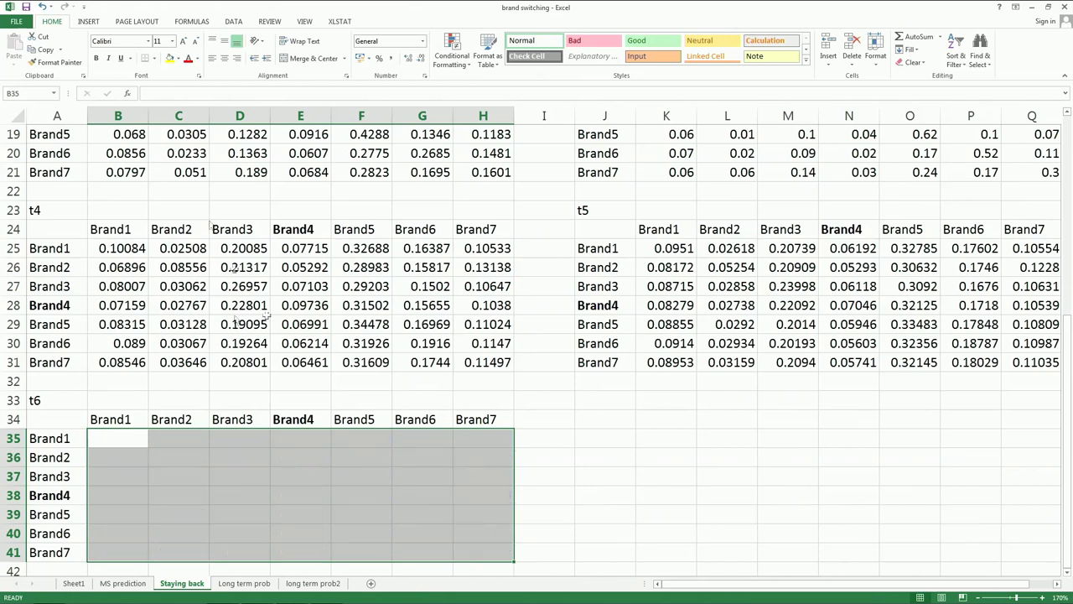
left_click(193, 93)
type("=mmult(")
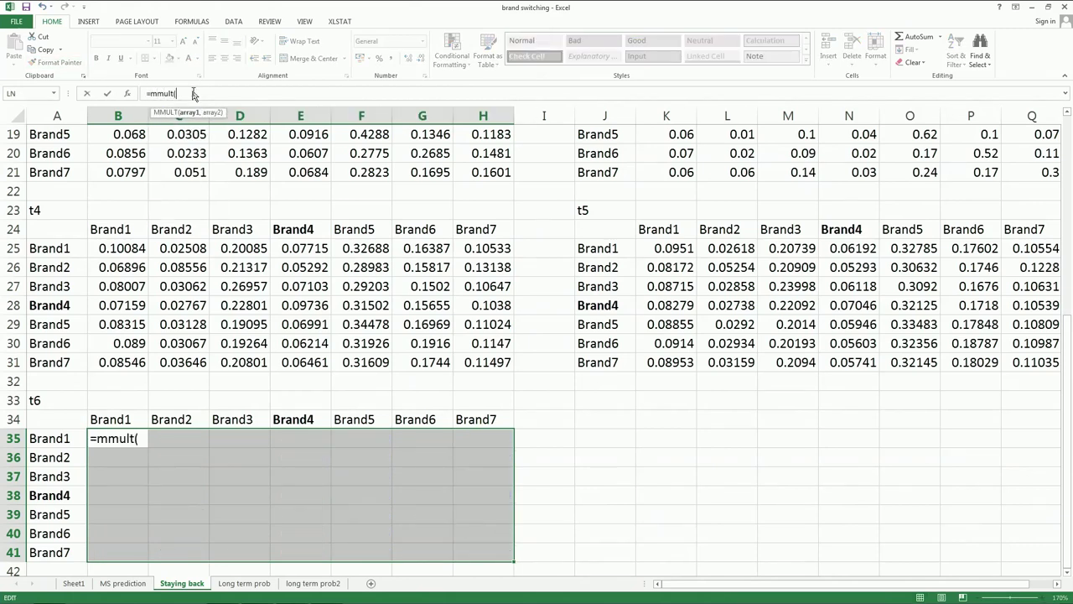
left_click_drag(662, 250, 1025, 369)
type(",")
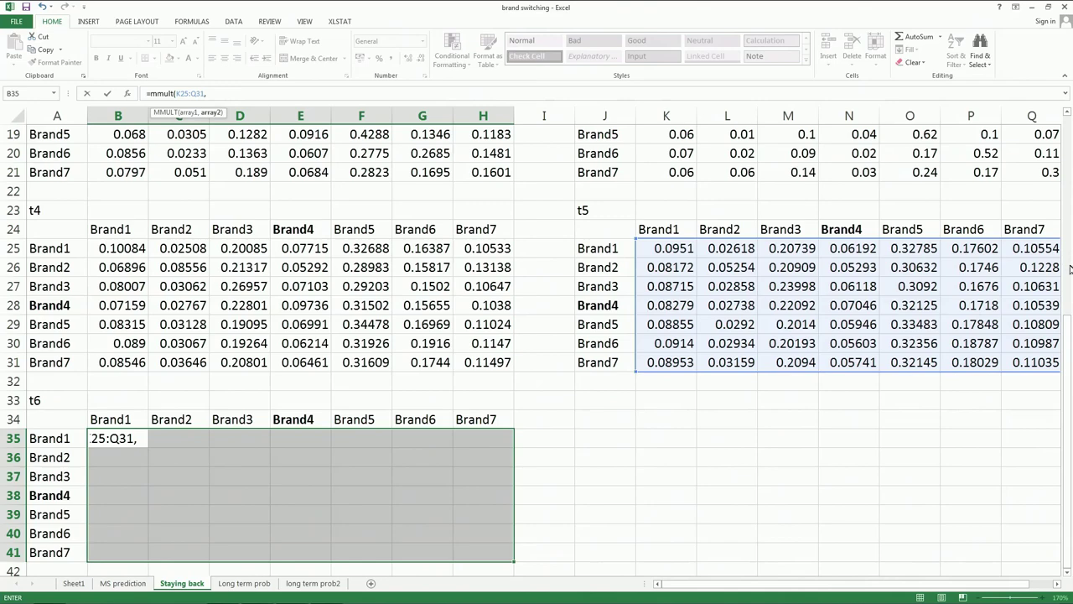
scroll(1037, 243, "up", 6)
left_click(683, 404)
left_click_drag(708, 415, 1052, 526)
key("ctrl+shift+Return")
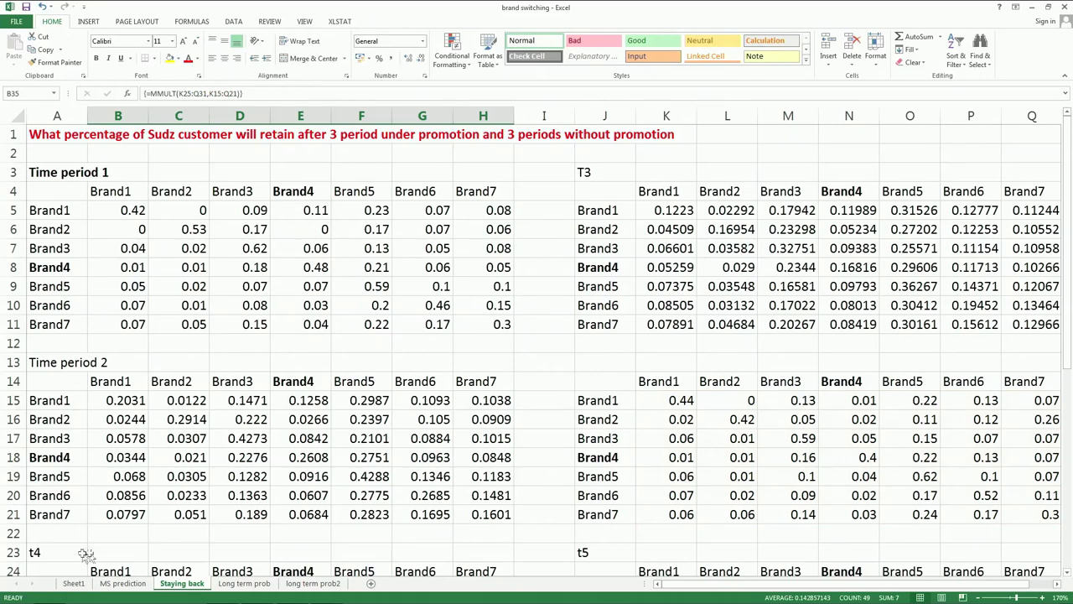
Check the Brand4-to-Brand4 cell E38 in the t6 matrix for the share of Sudz customers retained.
scroll(126, 545, "down", 7)
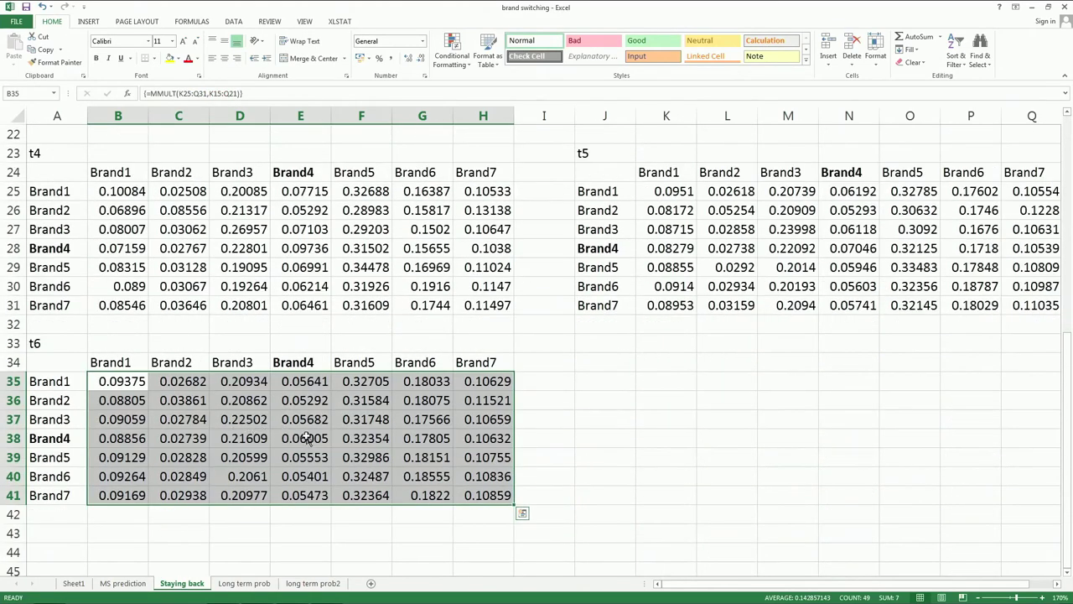
left_click(303, 440)
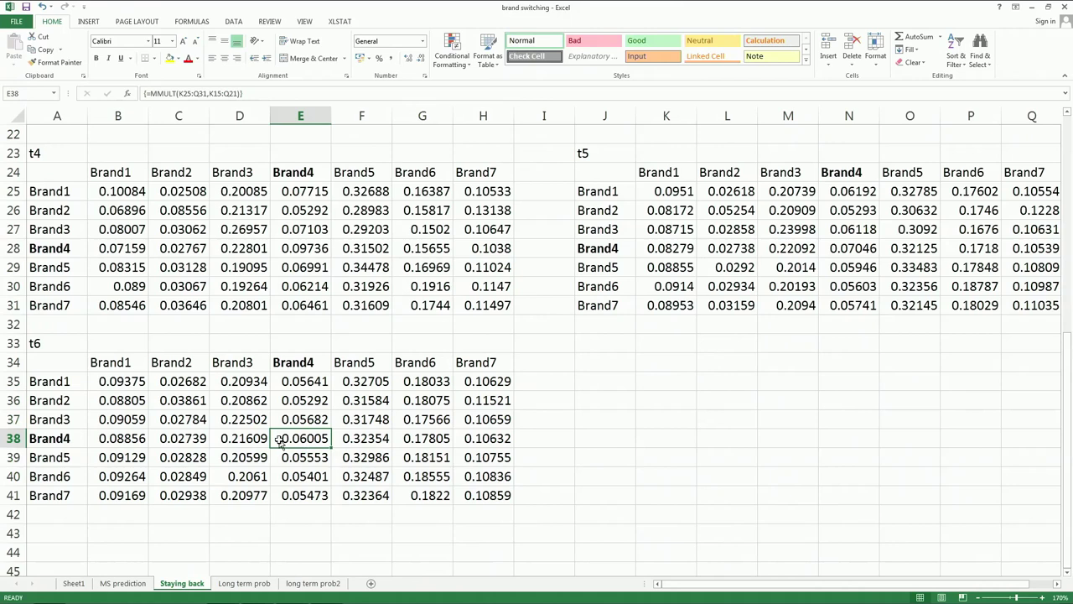
key("ctrl+c")
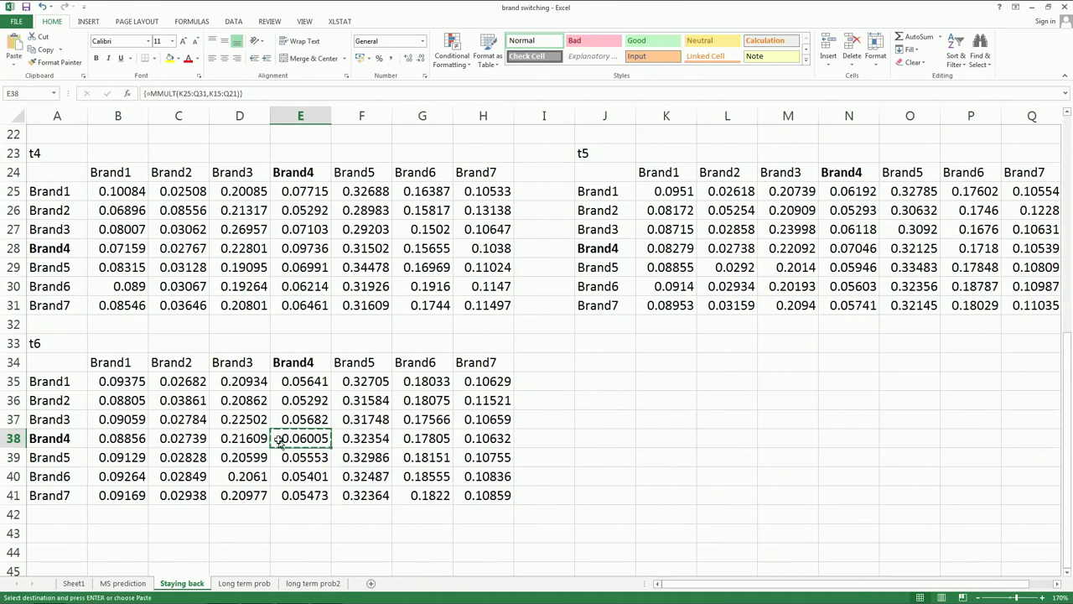
key("Escape")
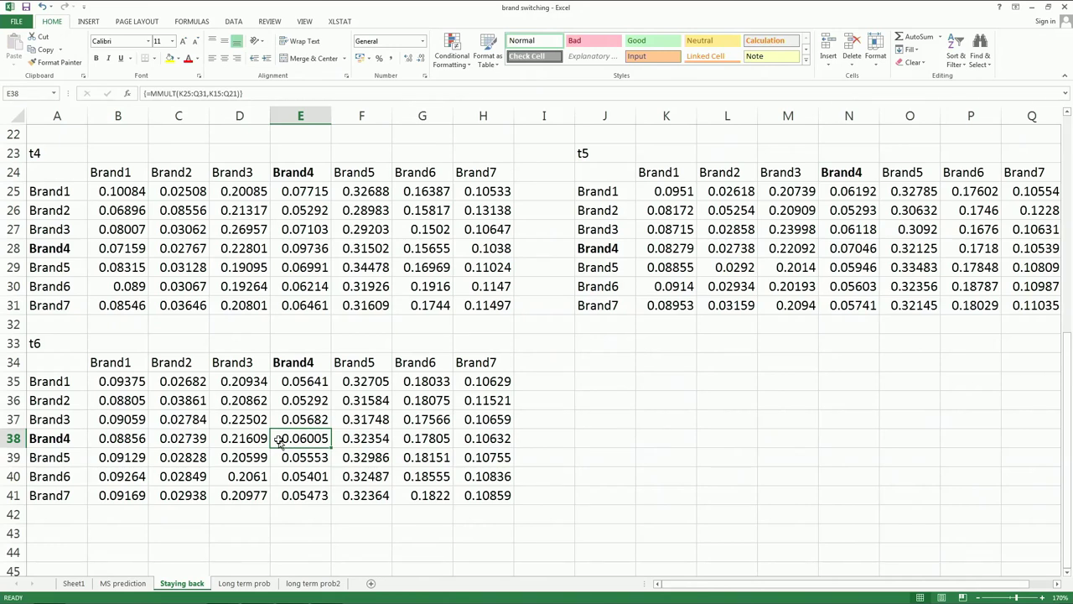
Make the Brand4-to-Brand4 value in cell E38 of the t6 matrix bold.
key("ctrl+b")
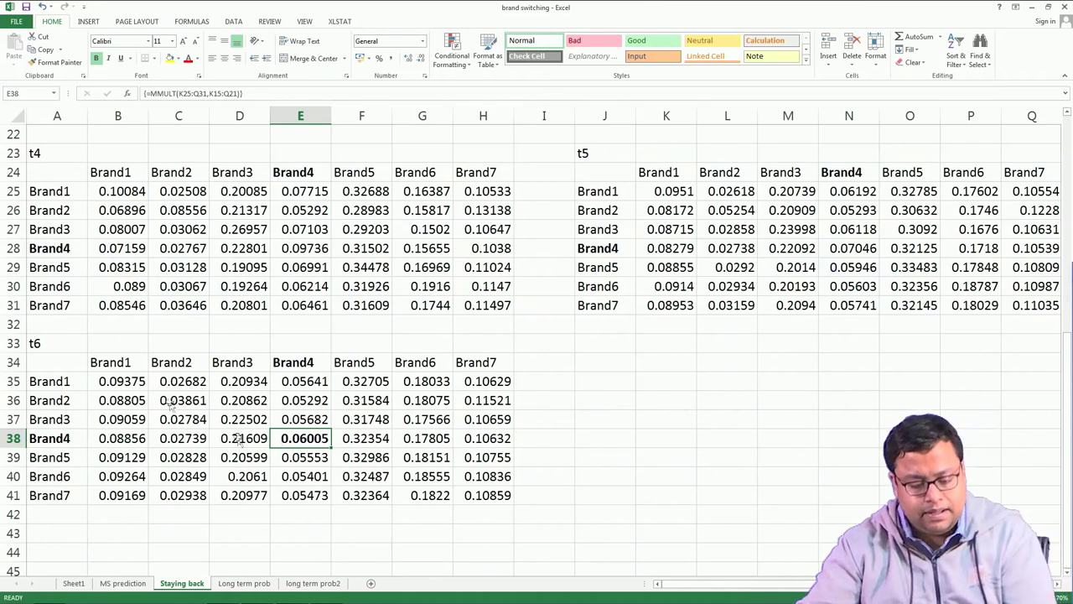
Open the Long term prob sheet at its no-promotion transition matrix.
left_click(249, 584)
left_click(178, 420)
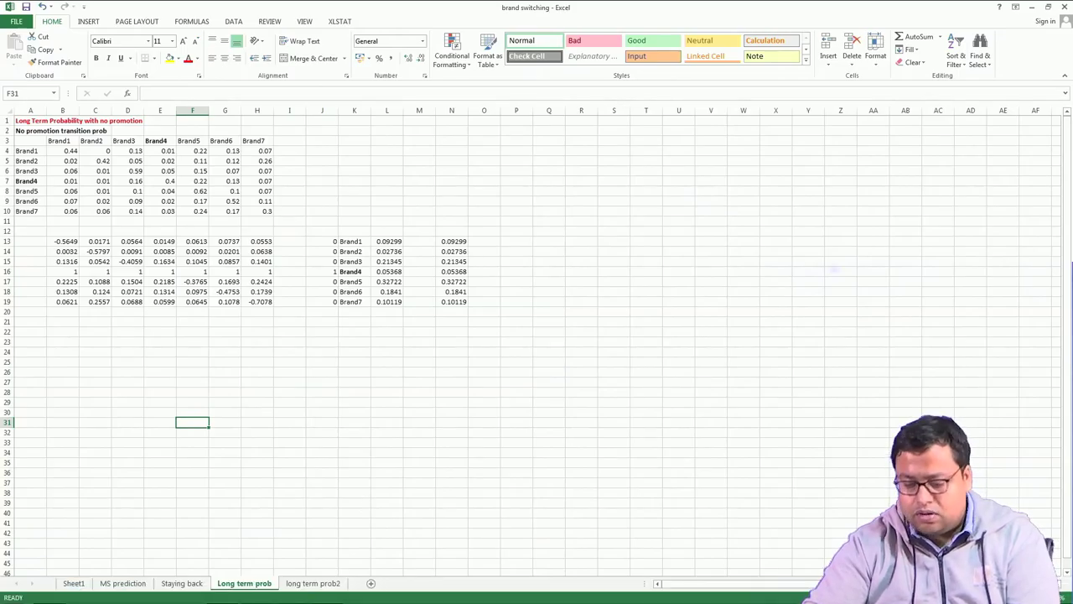
scroll(726, 499, "up", 5, "ctrl")
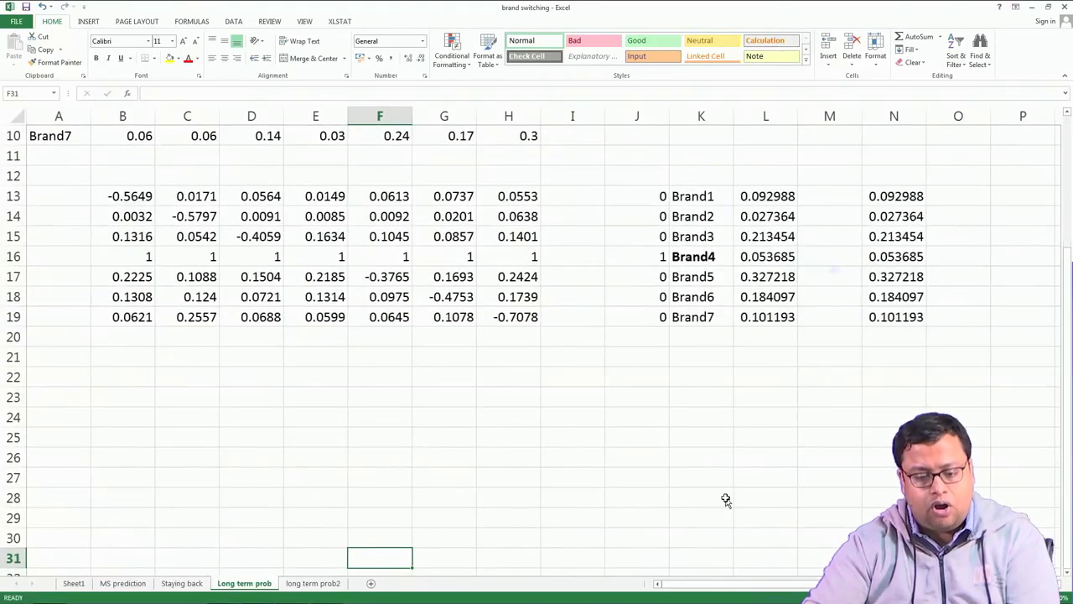
scroll(726, 500, "up", 3)
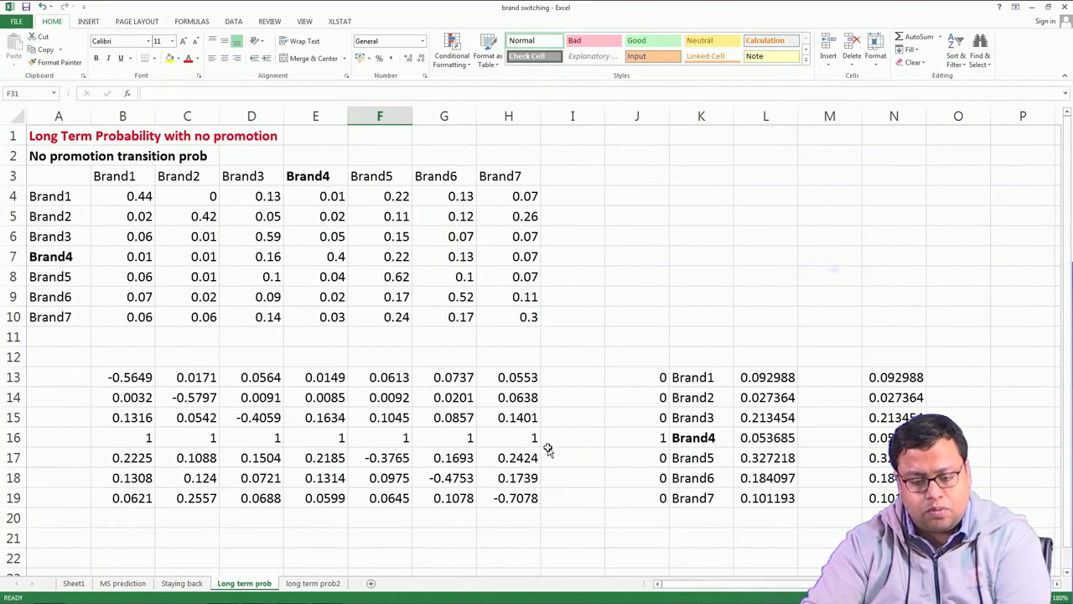
left_click(1042, 597)
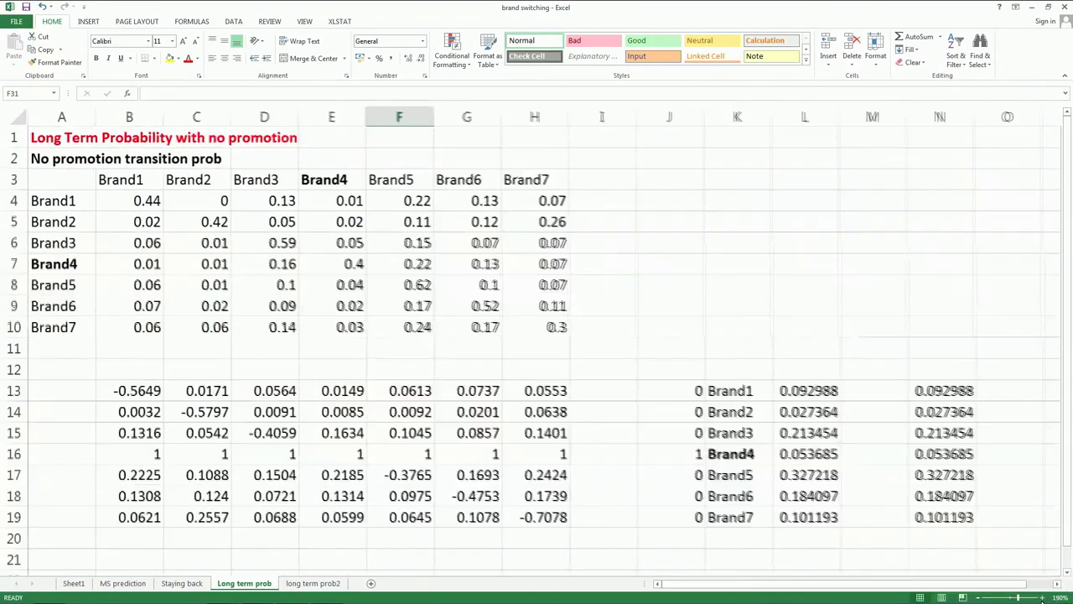
left_click(1042, 597)
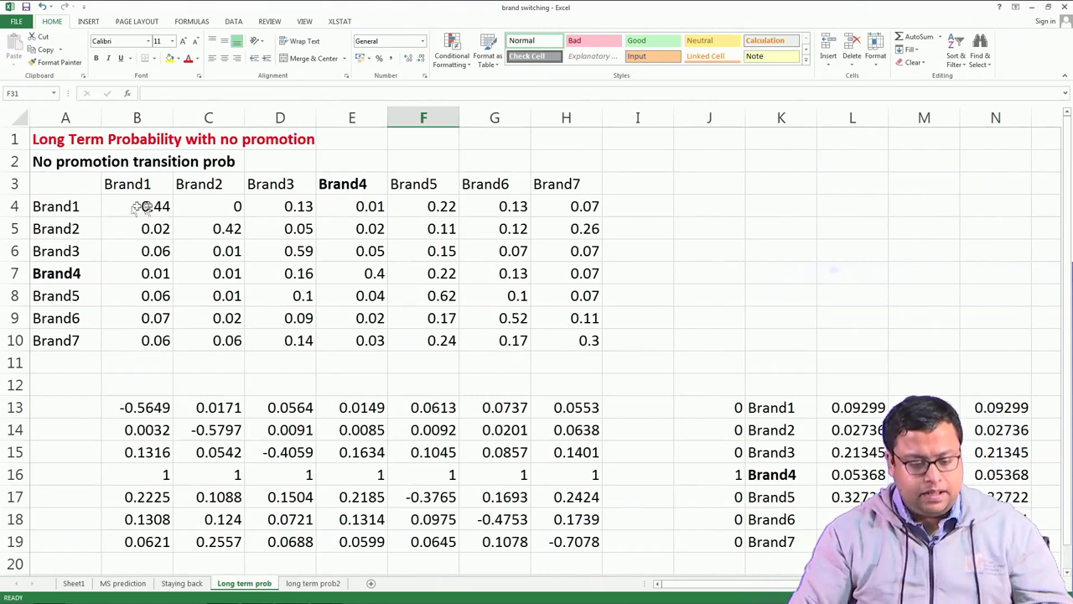
Inspect the existing equation coefficients in B13, C13 and C15 below the no-promotion transition matrix.
left_click(83, 210)
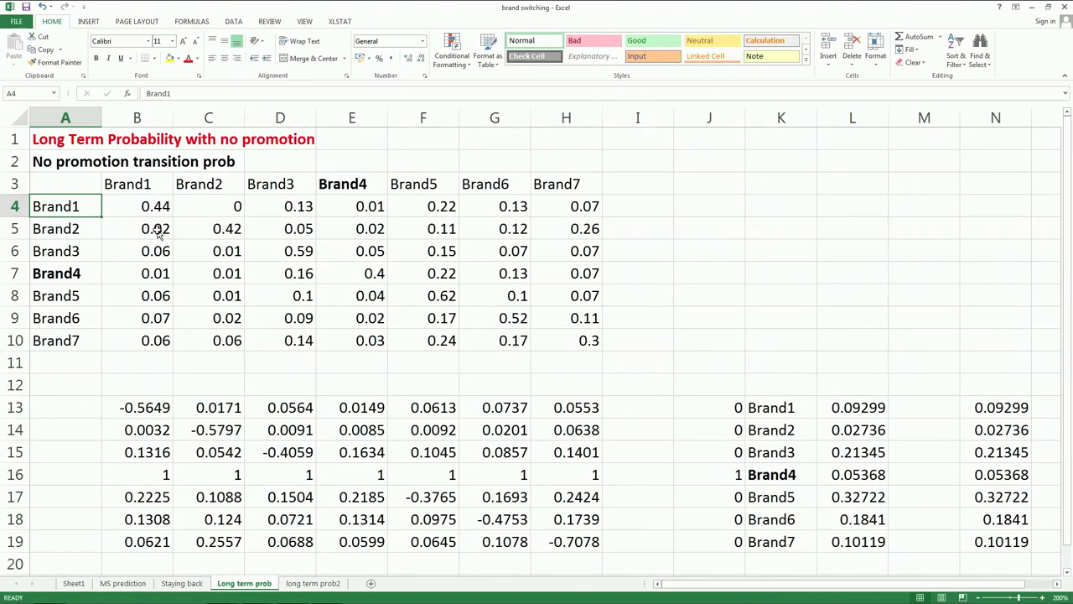
left_click(215, 407)
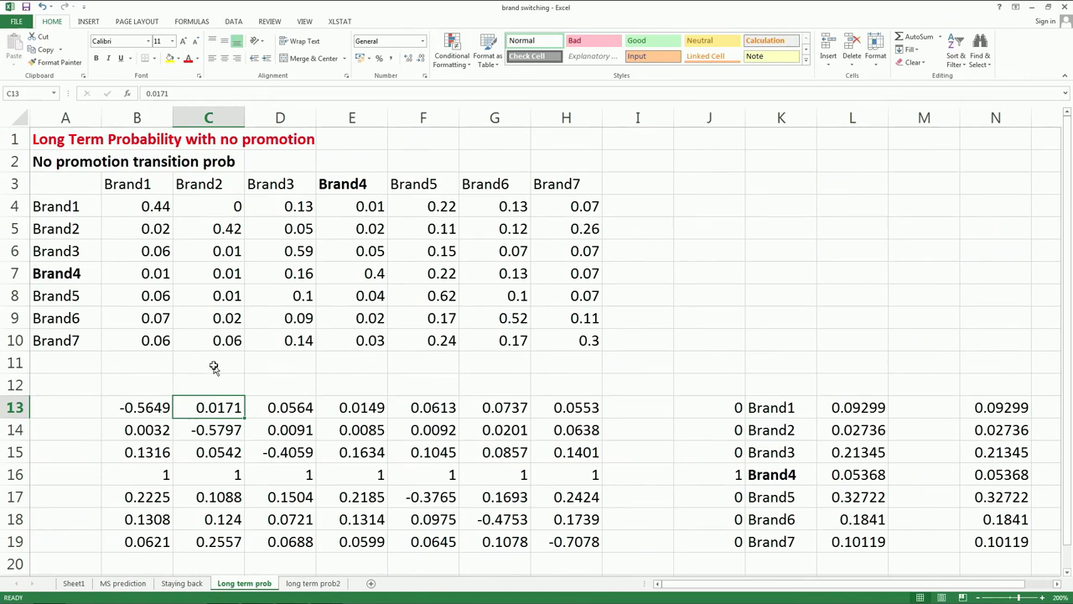
left_click(238, 453)
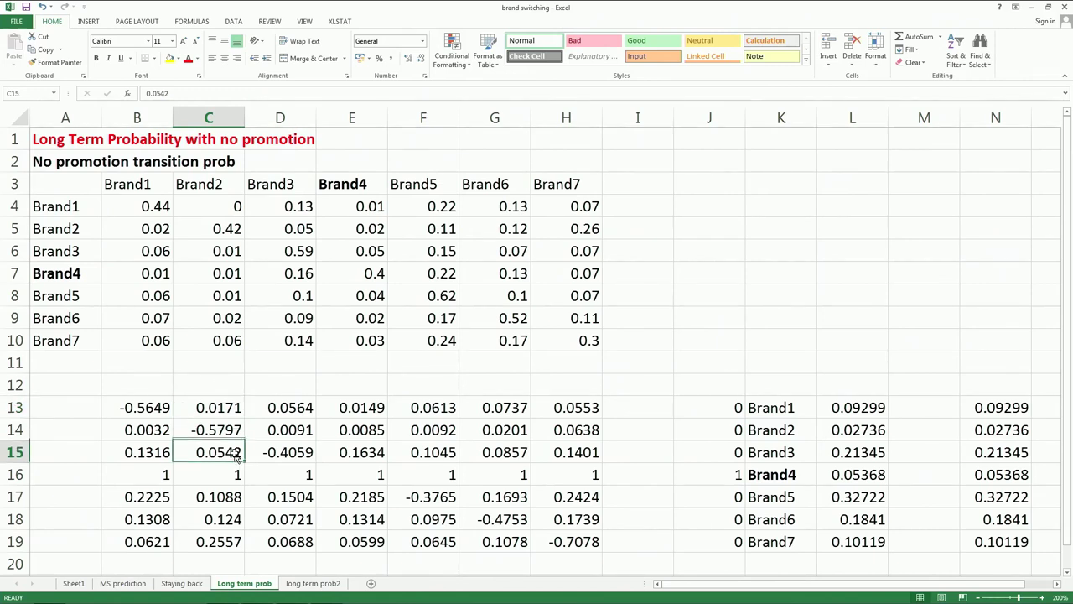
left_click(165, 409)
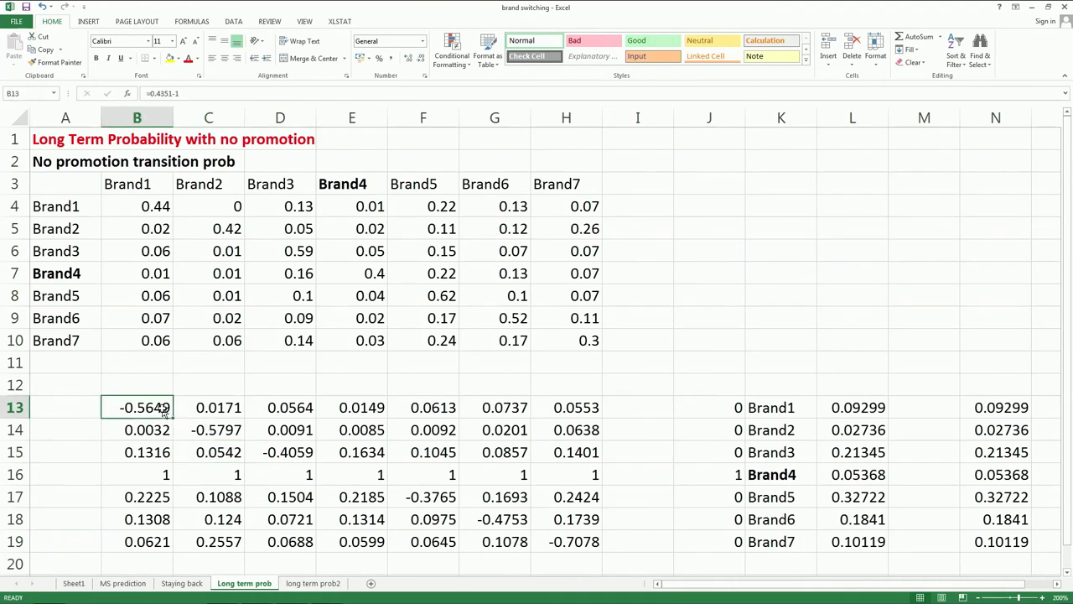
left_click(228, 416)
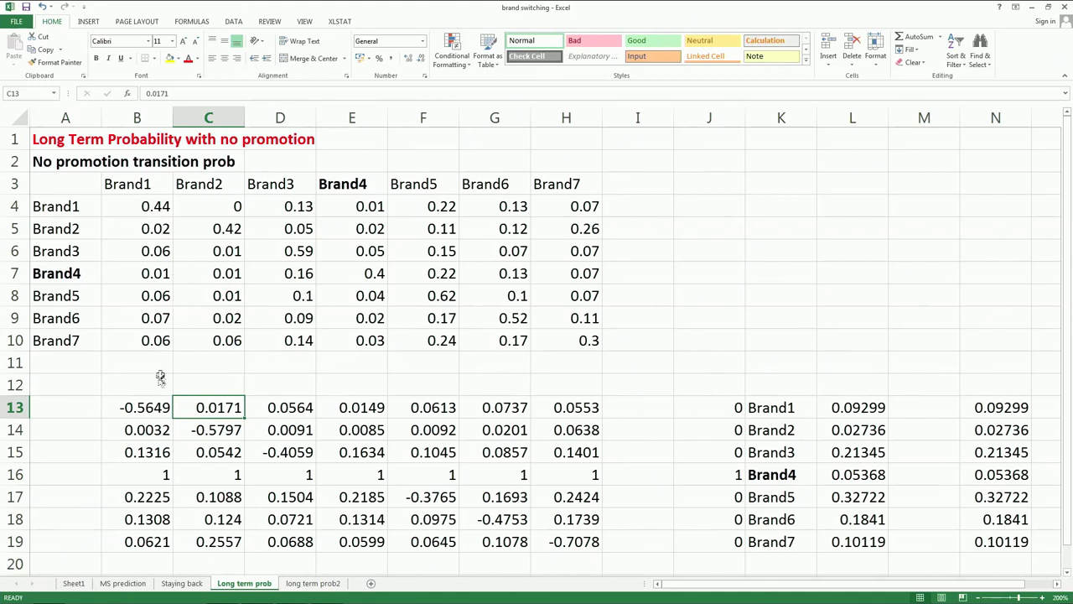
Replace the Brand1 diagonal coefficient in B13 with the formula =0.44-1.
left_click(148, 409)
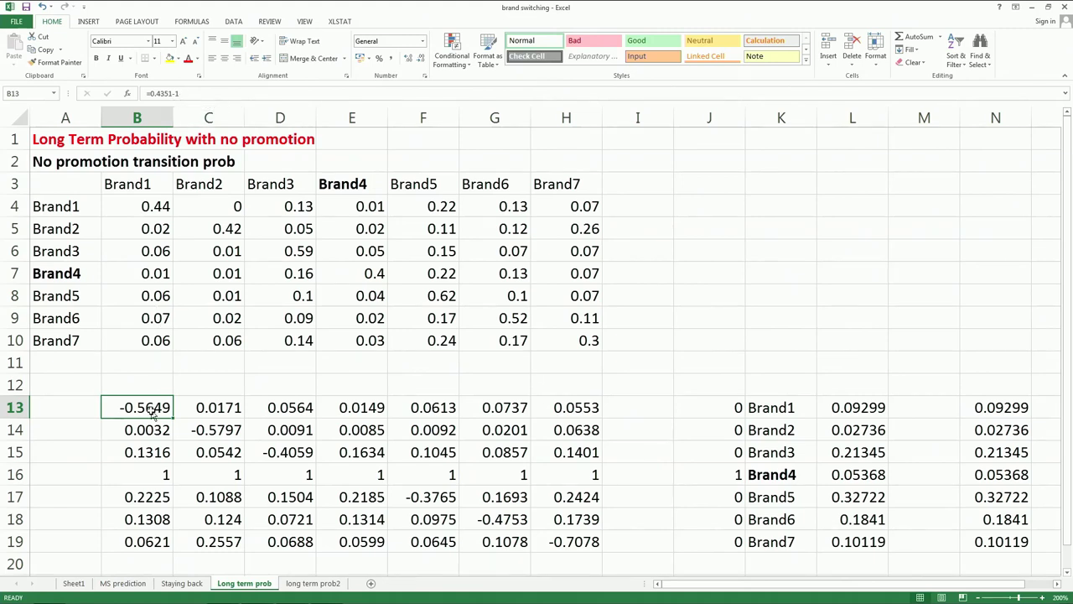
type("=")
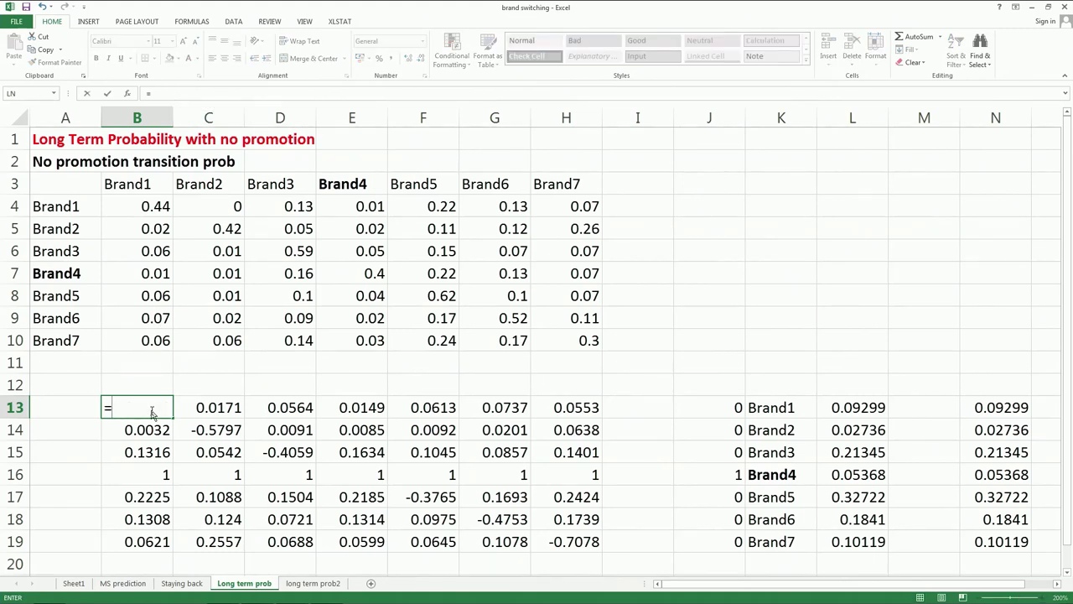
type("0.44-1")
key("Return")
left_click(153, 409)
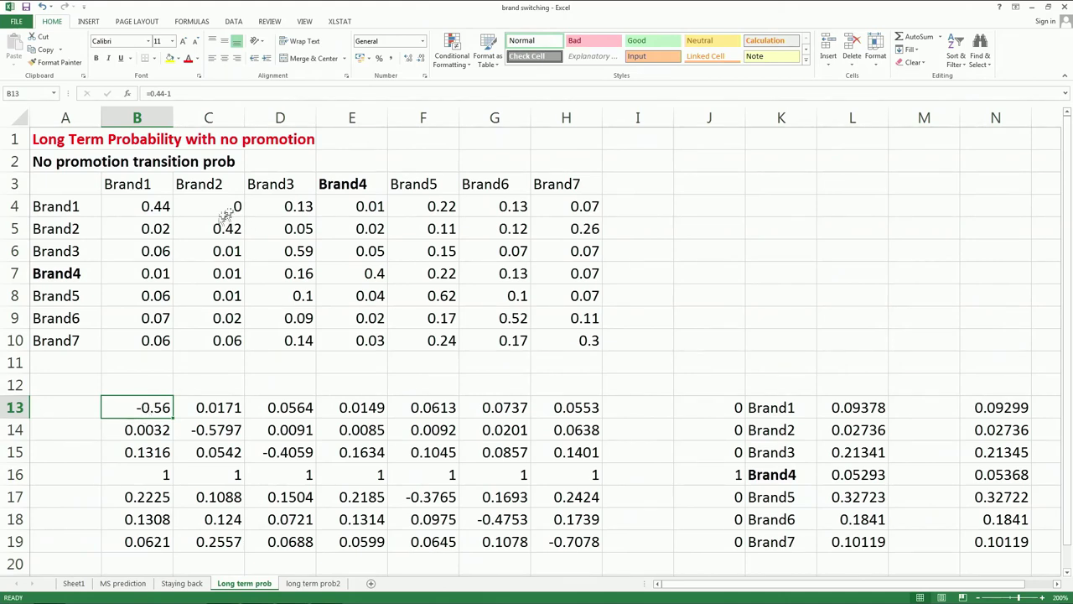
Copy the remaining Brand1 column probabilities B5:B10 and paste them transposed into row 13 starting at C13.
left_click_drag(157, 235, 167, 338)
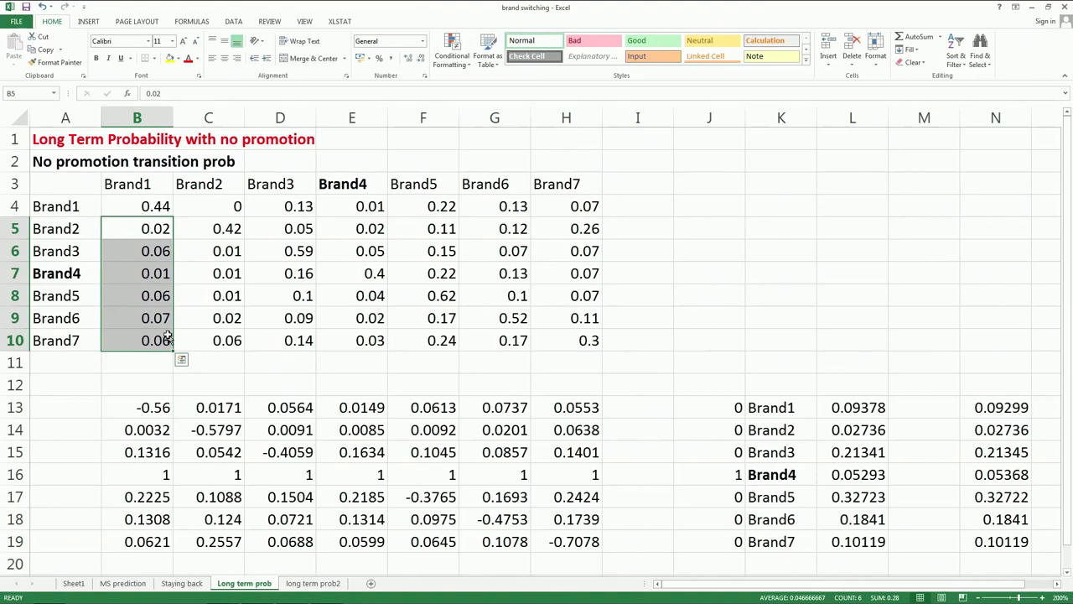
key("ctrl+c")
right_click(233, 411)
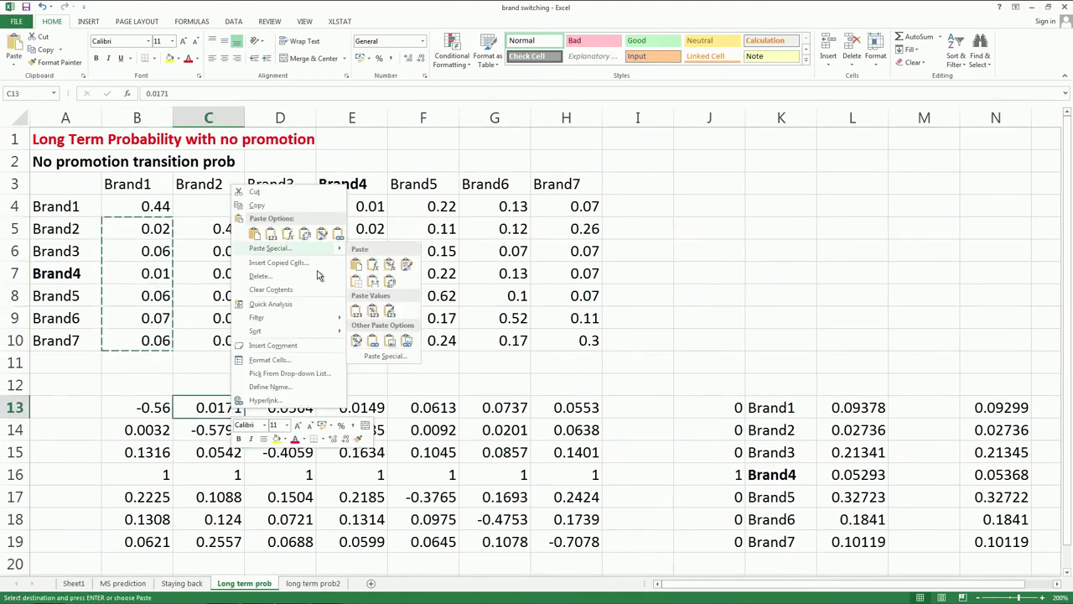
key("Escape")
key("ctrl+alt+v")
left_click(310, 320)
left_click(338, 340)
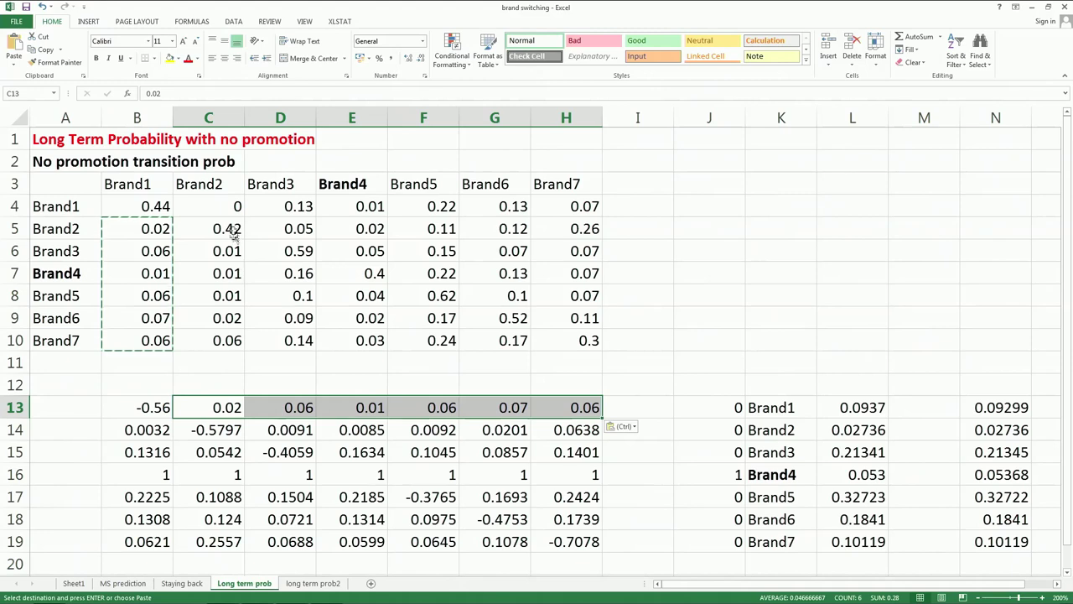
Copy the Brand2 to Brand7 columns C4:H10 and paste them transposed starting at B14.
left_click_drag(228, 208, 538, 338)
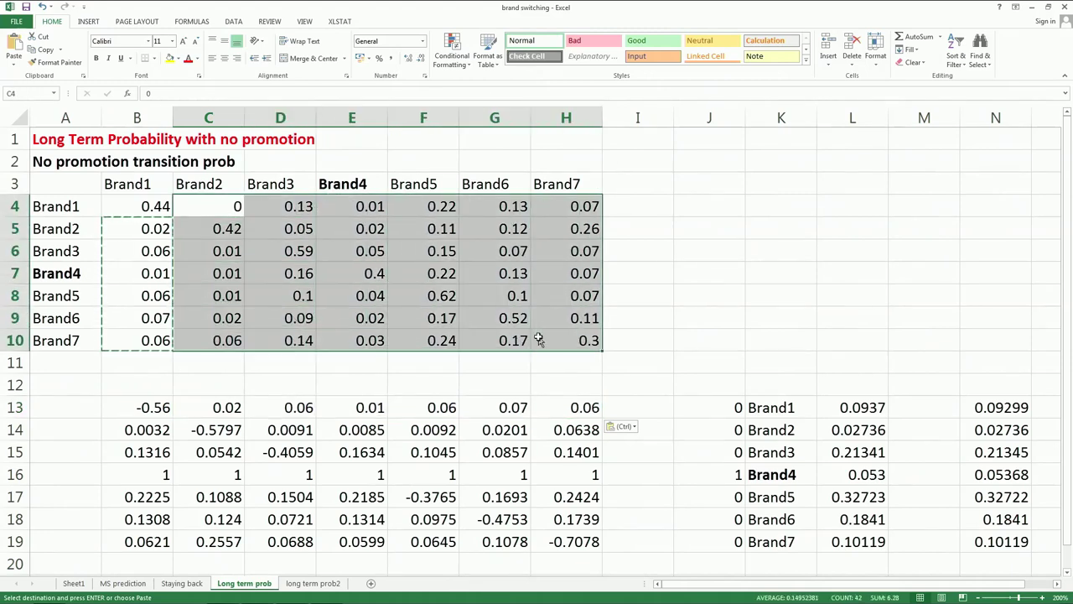
key("ctrl+c")
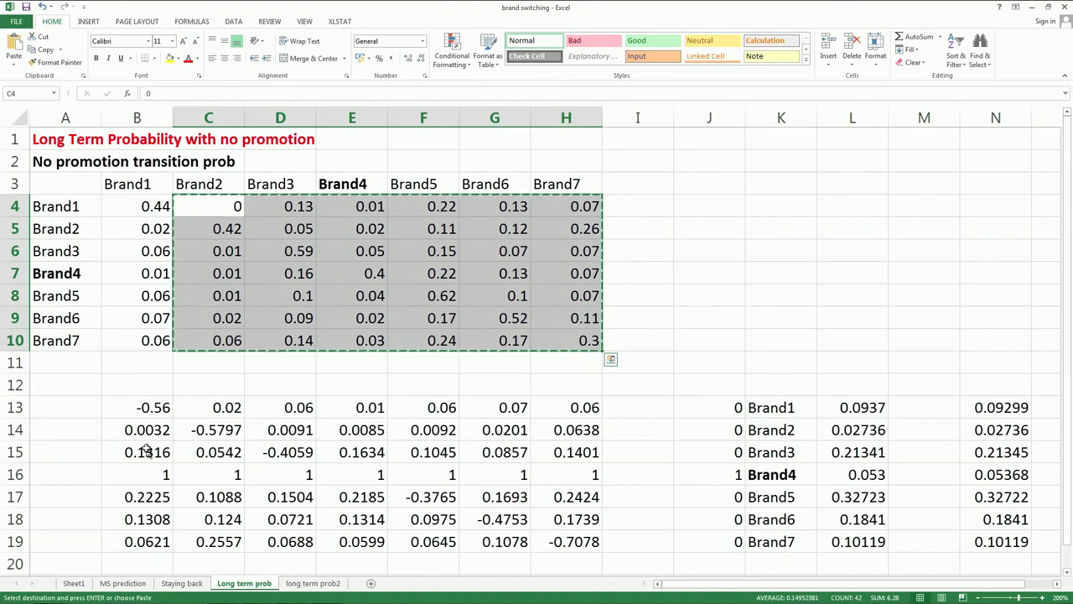
left_click(147, 435)
right_click(148, 434)
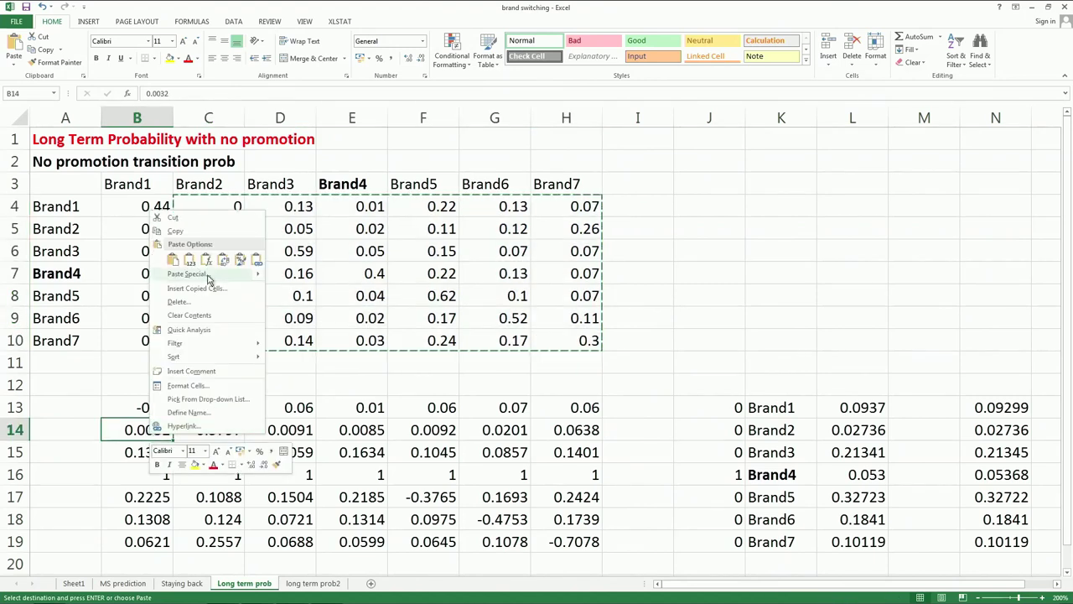
left_click(251, 288)
left_click(245, 323)
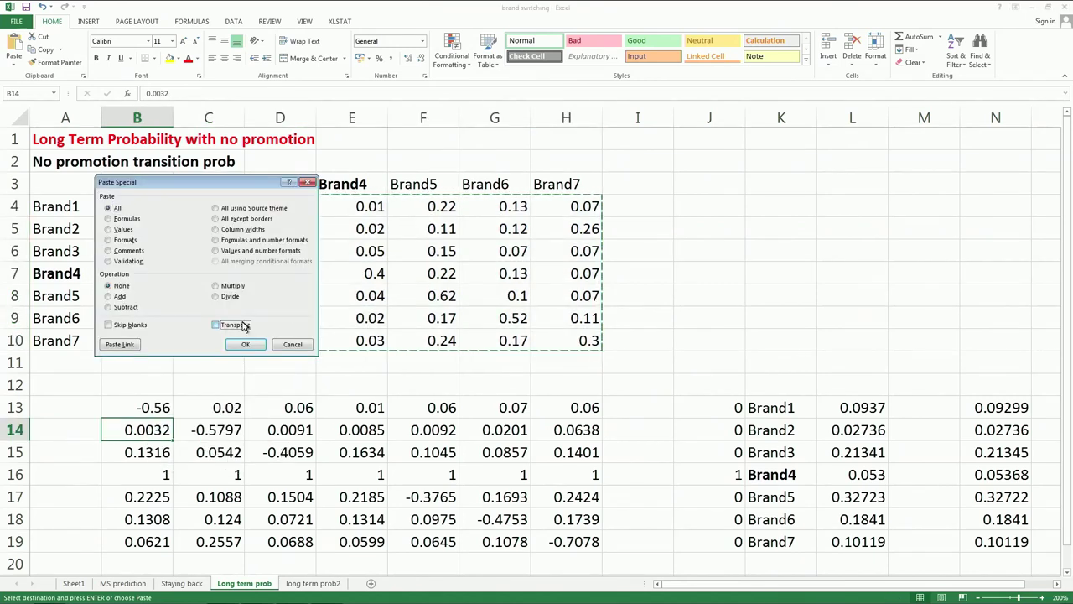
left_click(246, 343)
Change the Brand2 and Brand3 diagonal coefficients to =0.42-1 in C14 and =0.59-1 in D15.
left_click(216, 430)
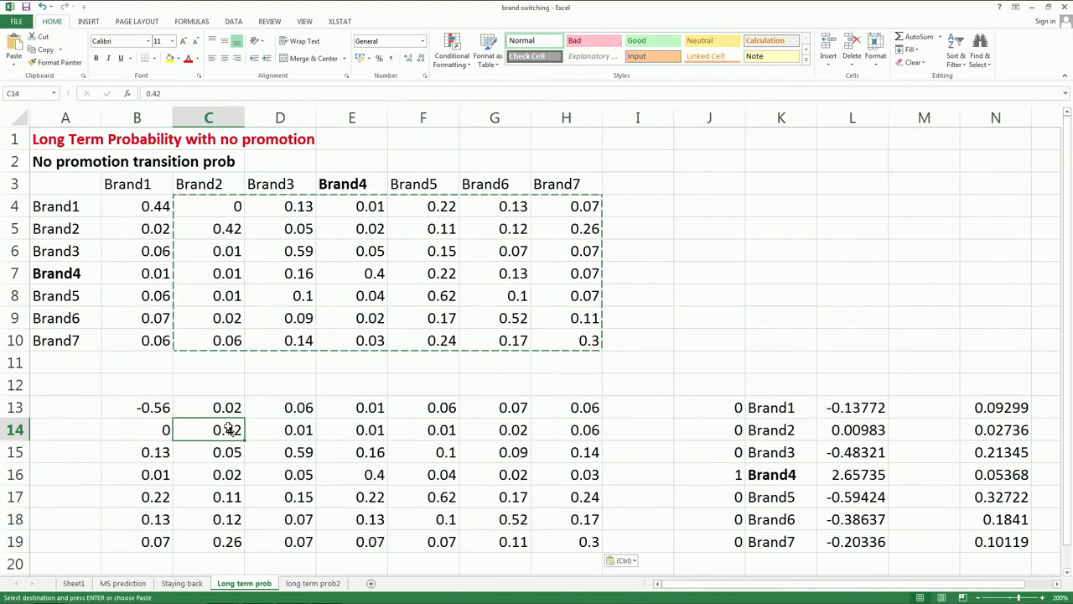
left_click(148, 93)
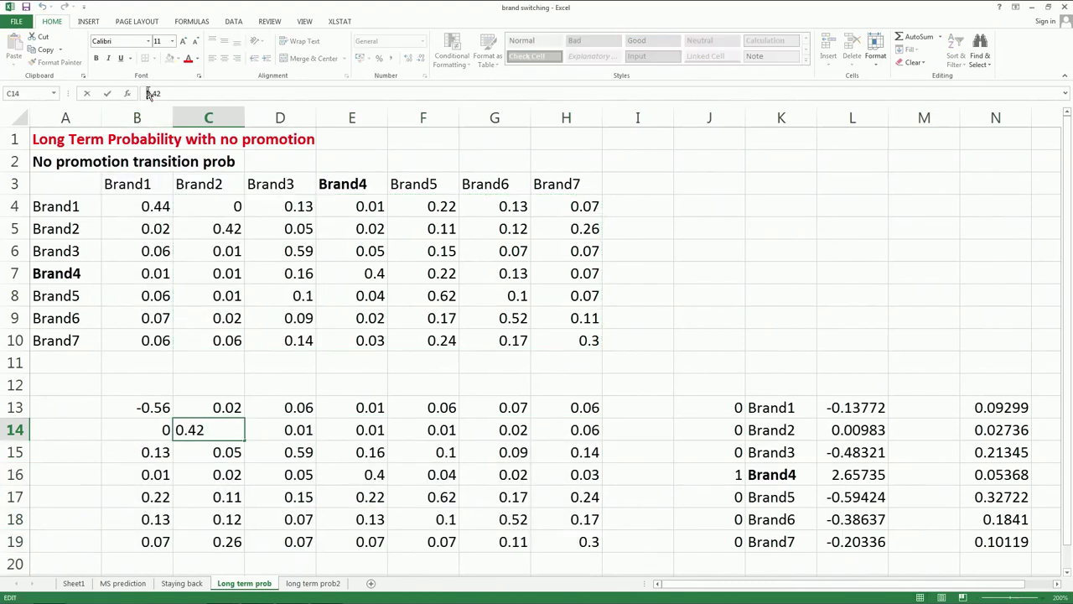
type("=")
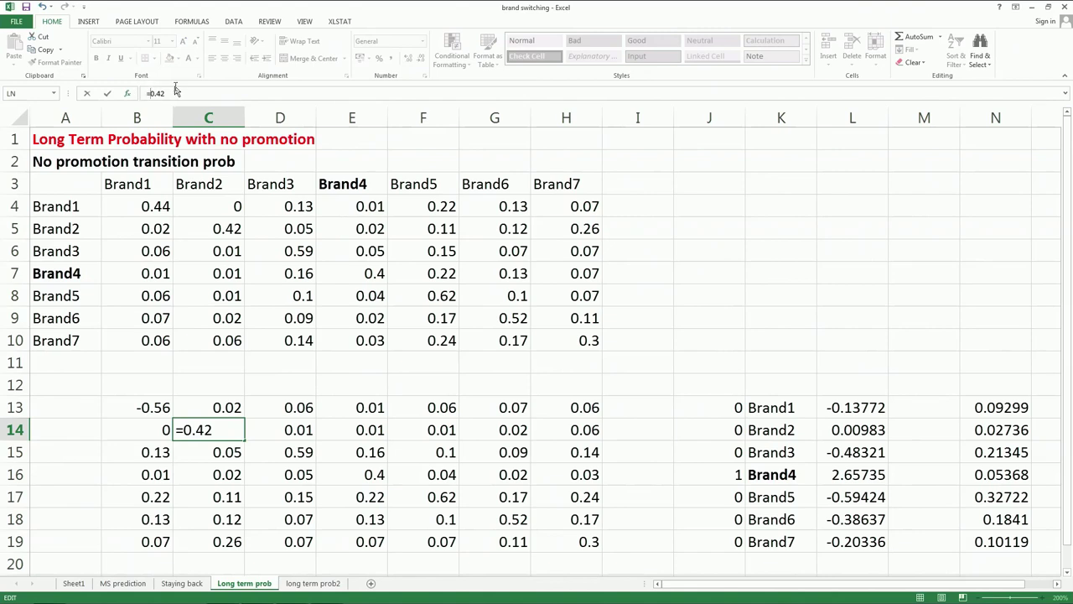
type("-1")
key("Return")
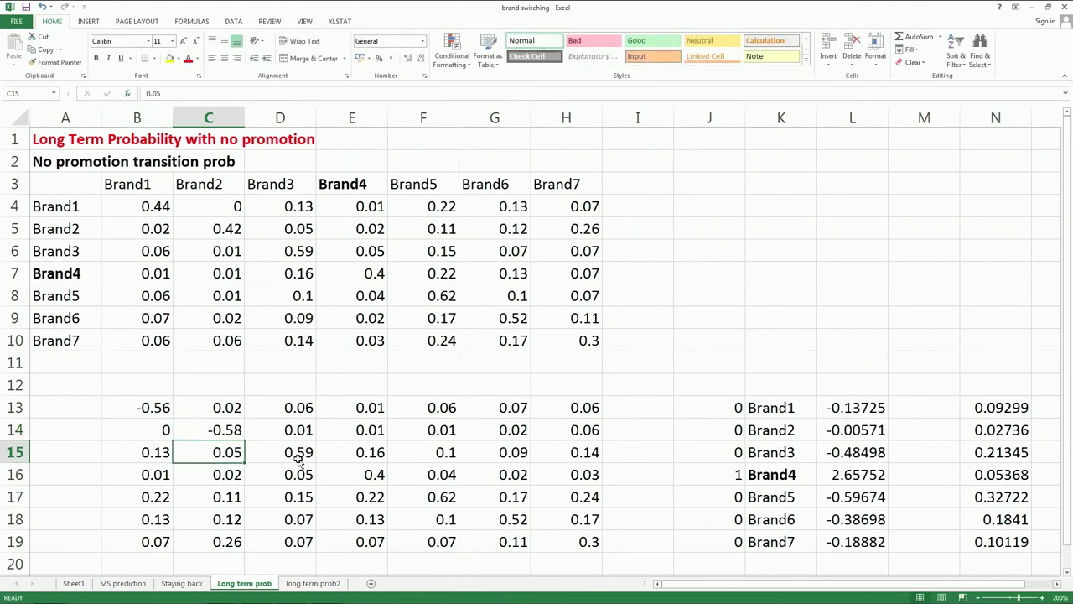
left_click(298, 460)
left_click(149, 94)
type("=")
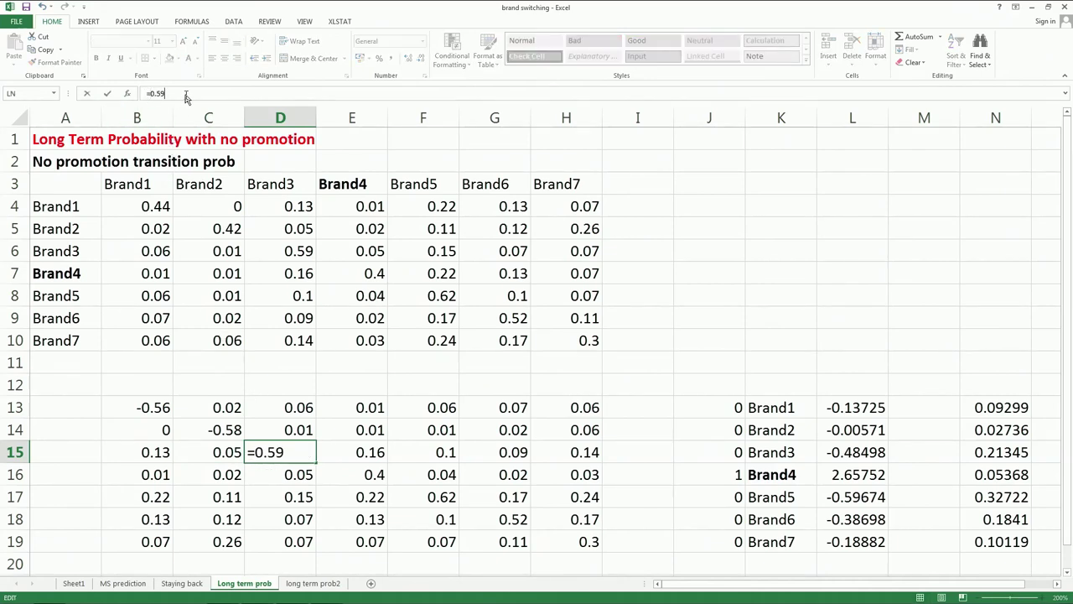
key("Return")
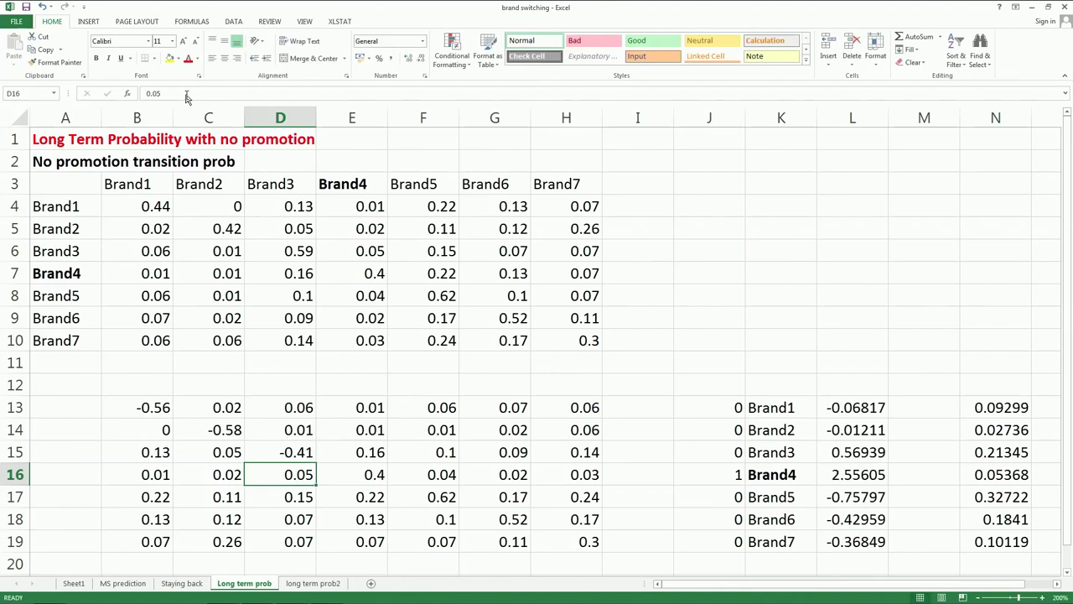
Change the Brand4 and Brand5 diagonal coefficients to =0.4-1 in E16 and =0.62-1 in F17.
left_click(369, 477)
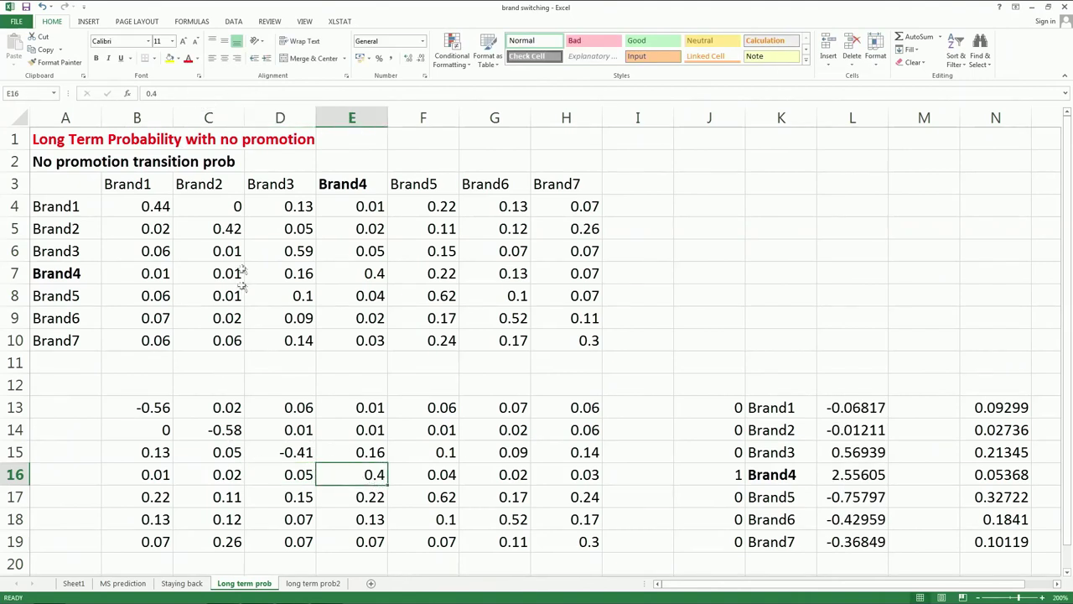
left_click(149, 94)
type("=")
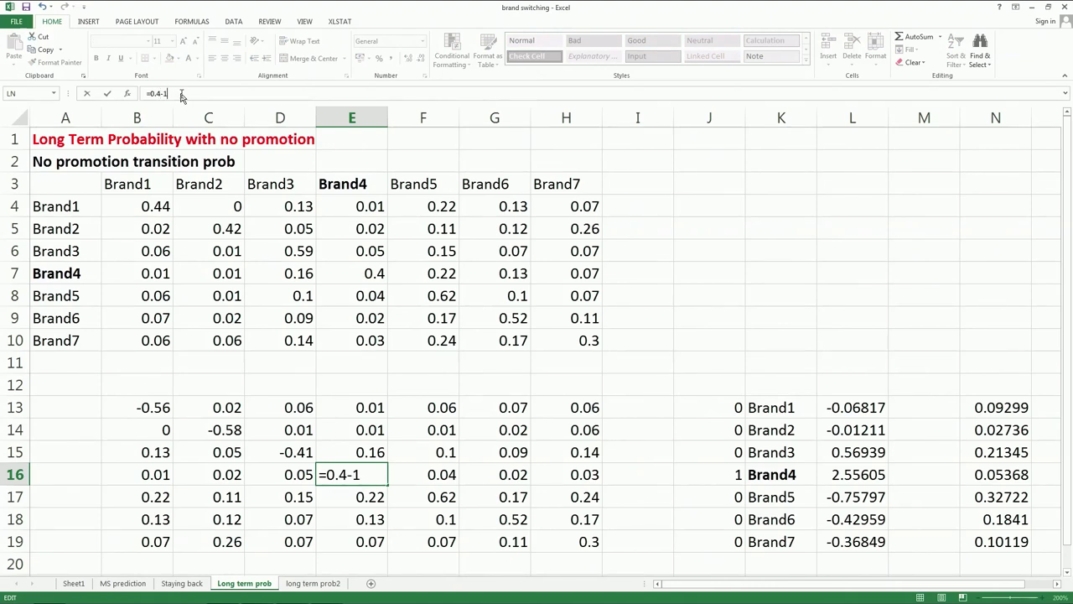
type("-1")
key("Return")
left_click(439, 494)
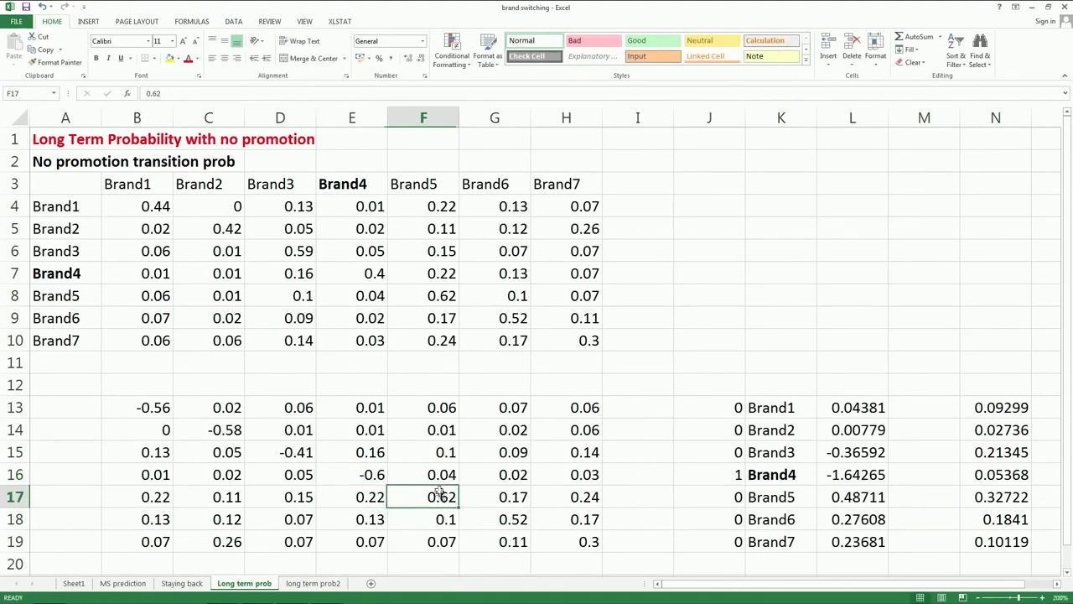
left_click(148, 94)
type("=")
type("-1")
key("Return")
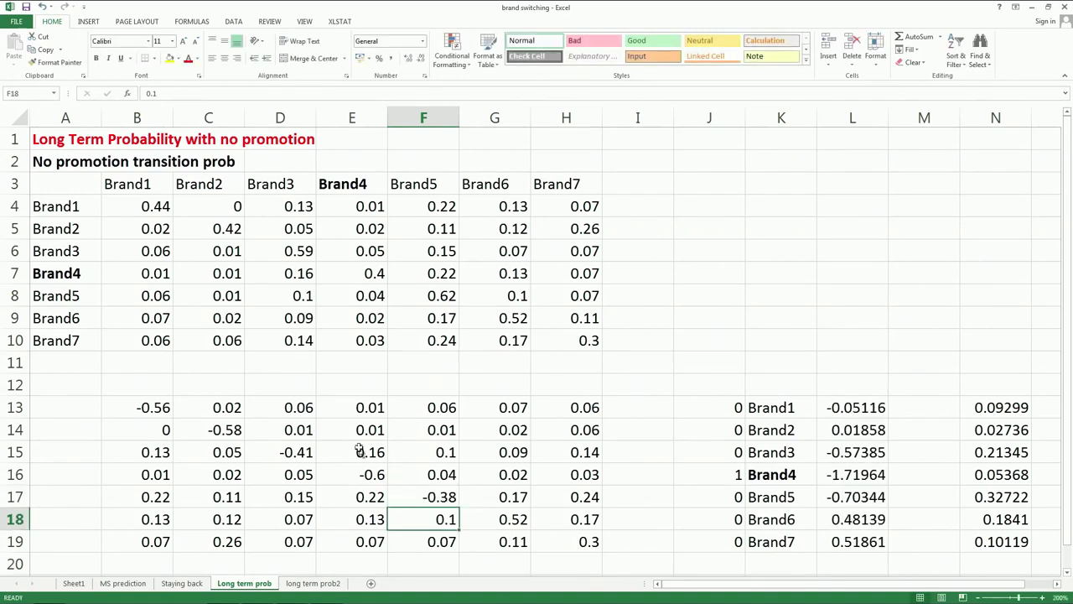
Change the Brand6 diagonal coefficient in G18 to the formula =0.52-1.
left_click(498, 526)
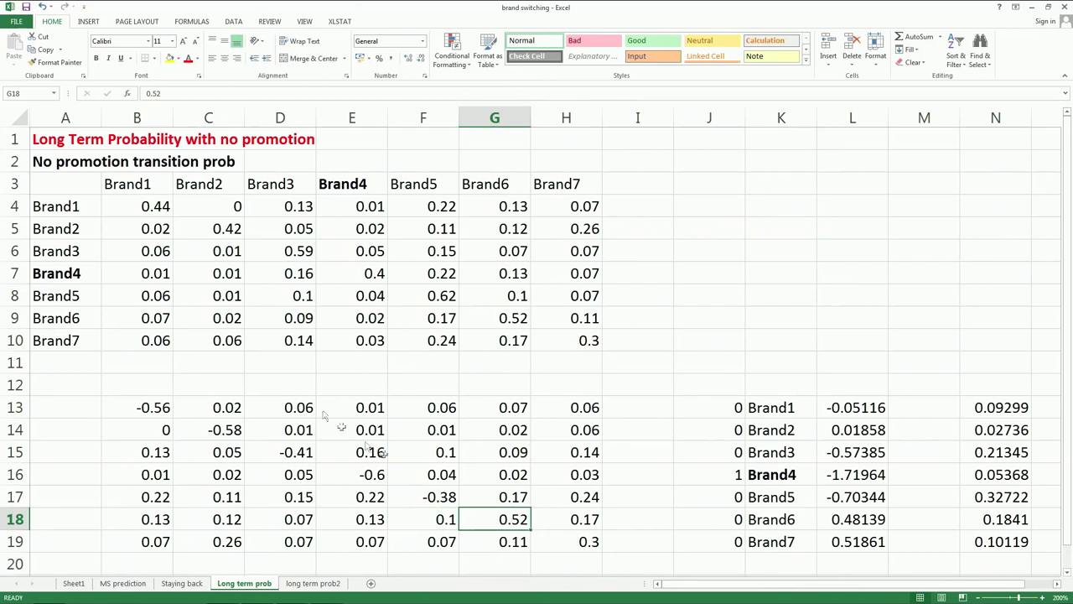
left_click(148, 94)
type("=")
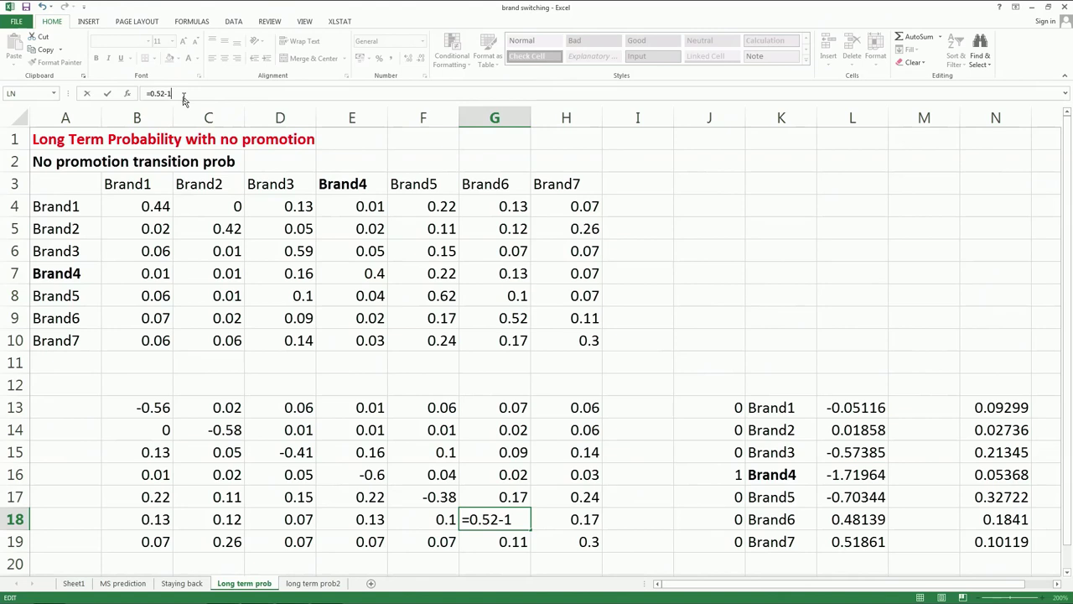
key("Return")
Change the Brand7 diagonal coefficient in H19 to the formula =0.3-1.
left_click(553, 542)
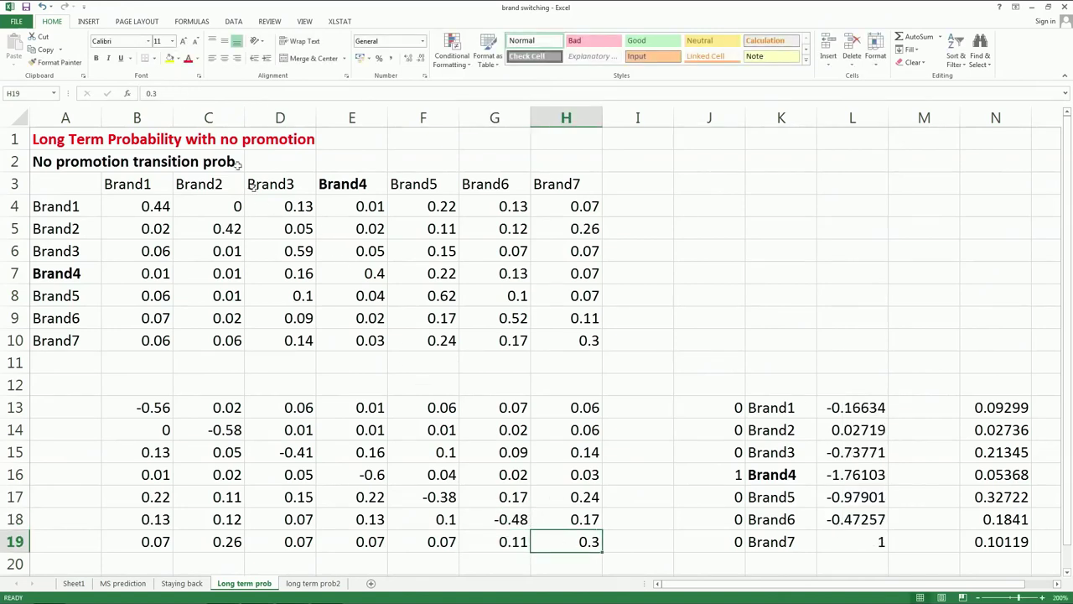
left_click(149, 94)
type("=")
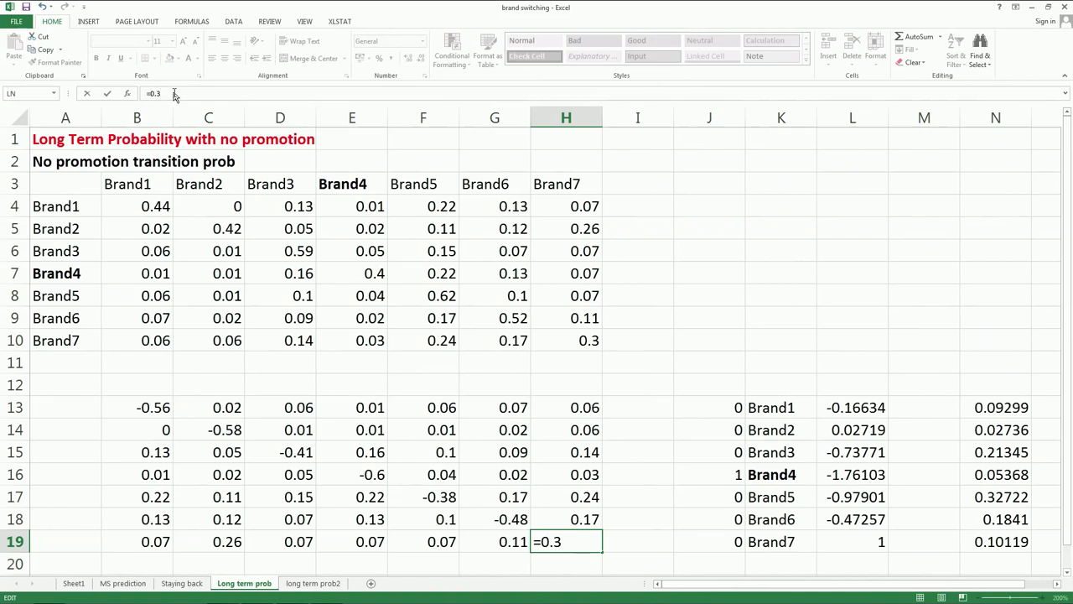
type("-1")
key("Return")
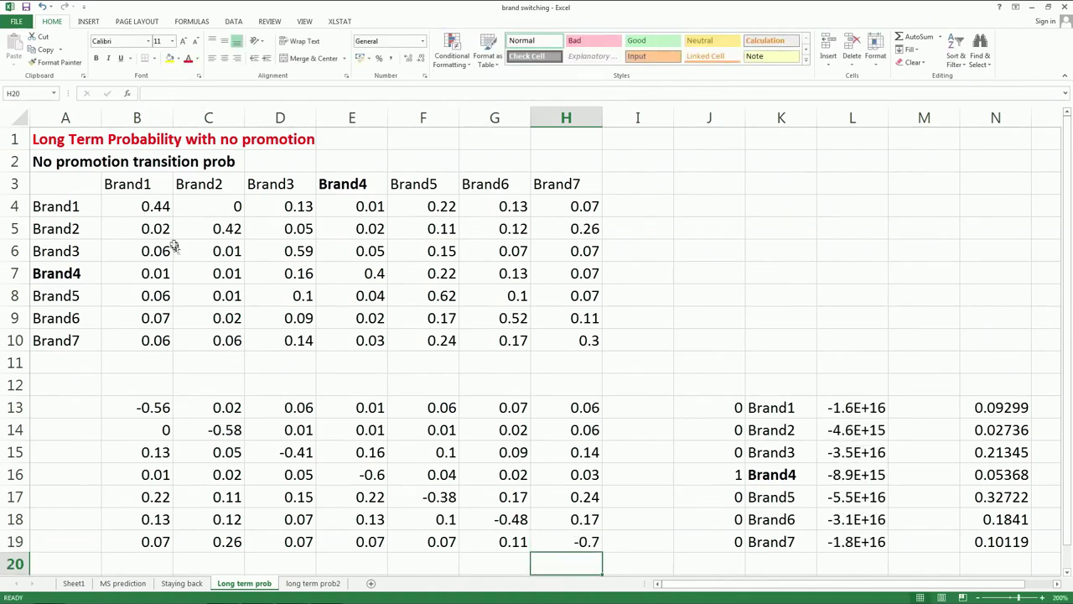
Review the Brand1 equation coefficients in B13:H13 and switch to the blank page 4 of the Xournal notes.
left_click(149, 203)
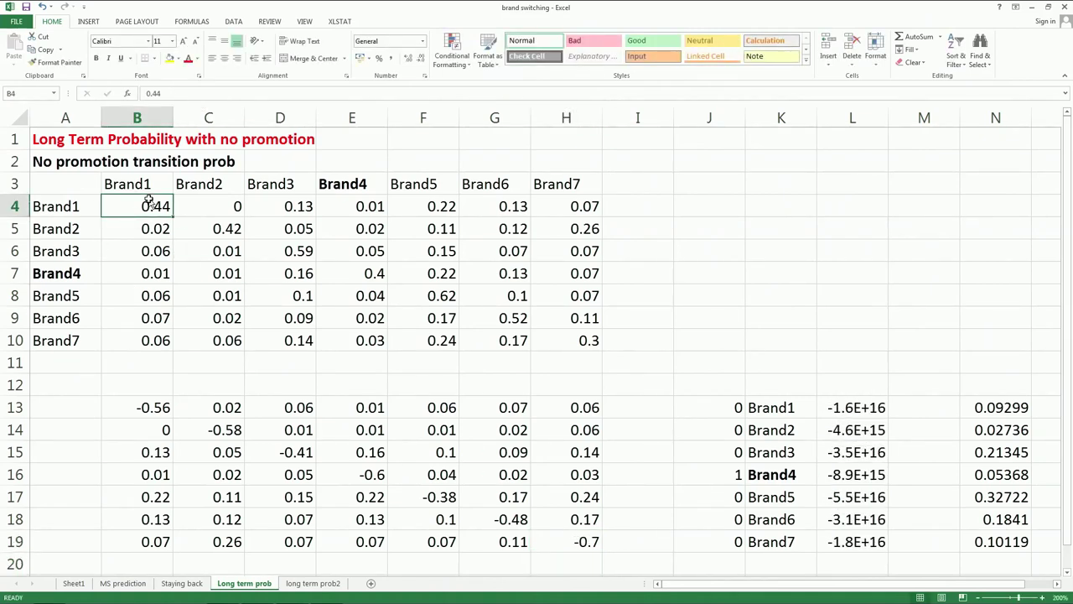
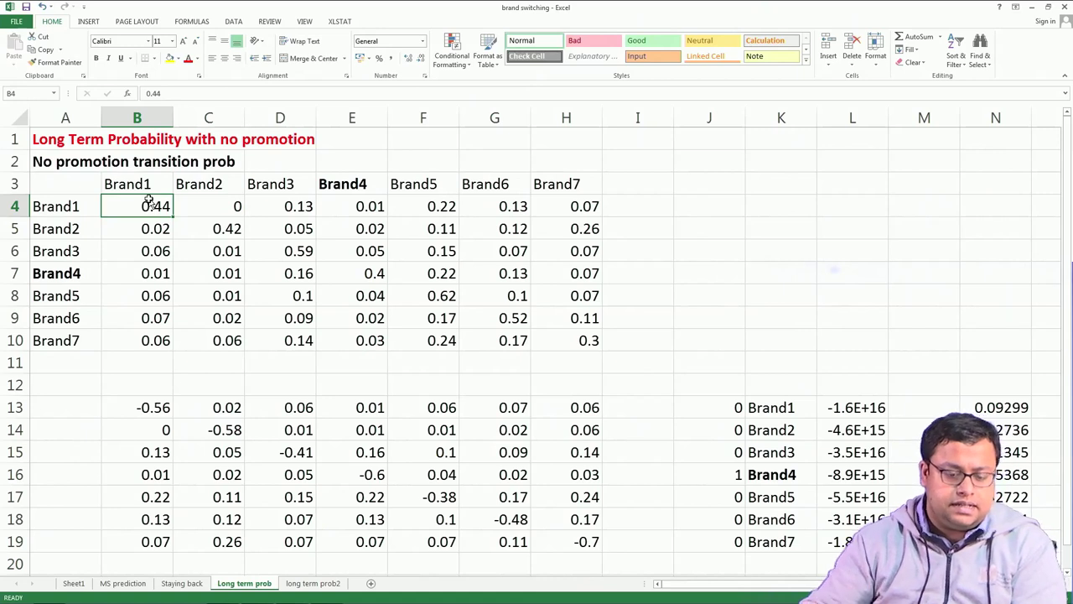
left_click(155, 407)
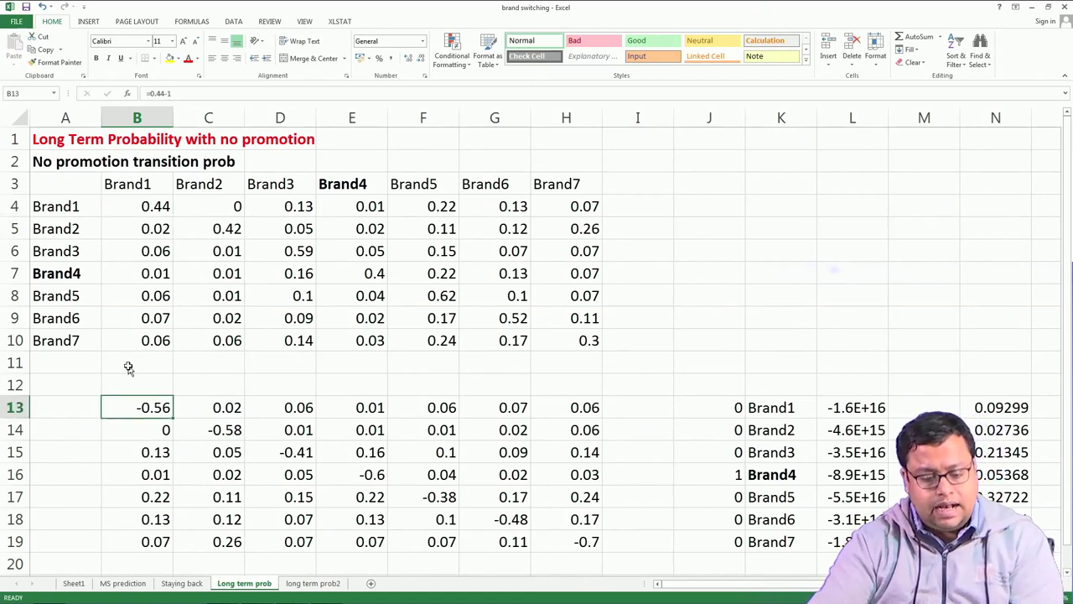
left_click_drag(216, 406, 547, 410)
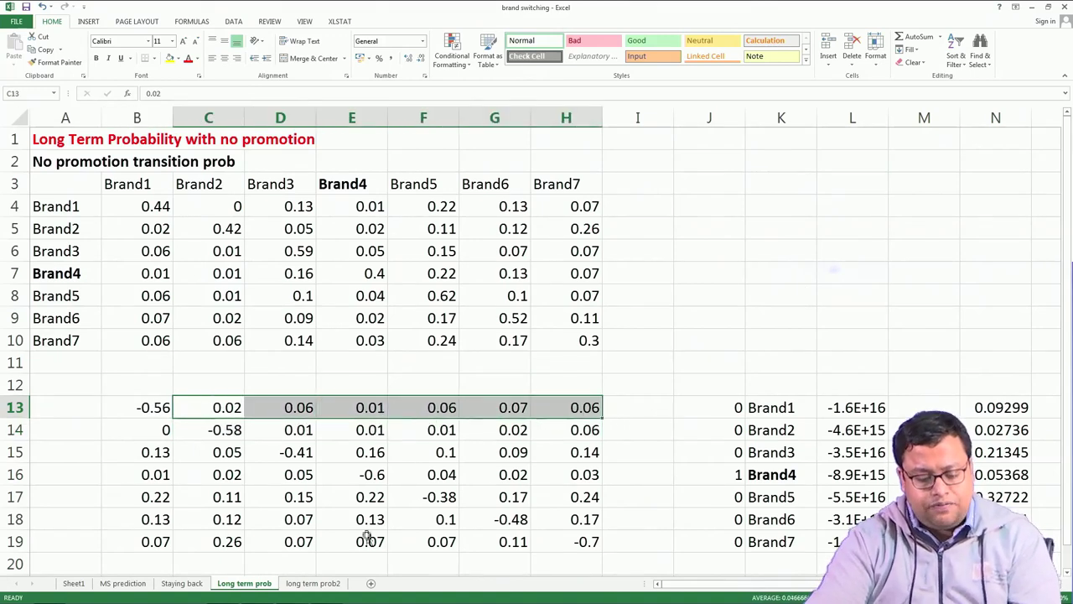
mouse_move(117, 597)
left_click(256, 593)
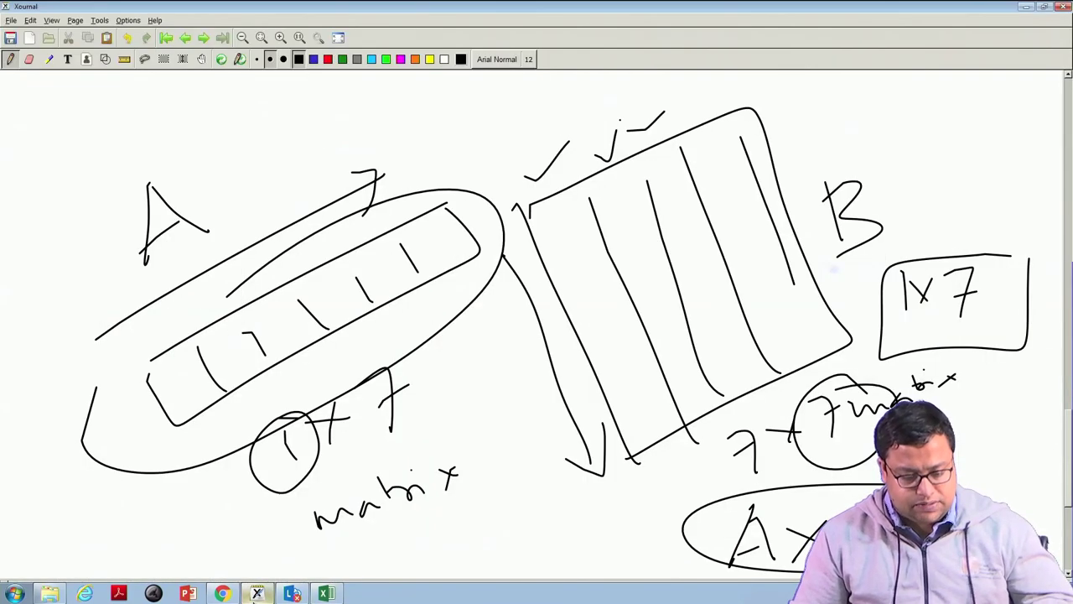
left_click(49, 592)
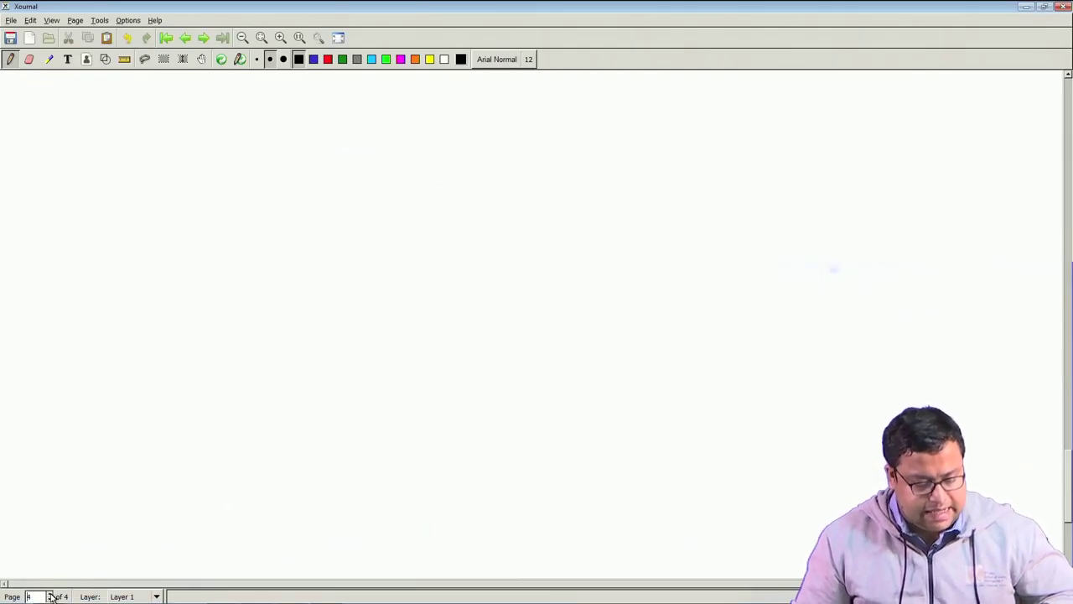
mouse_move(49, 601)
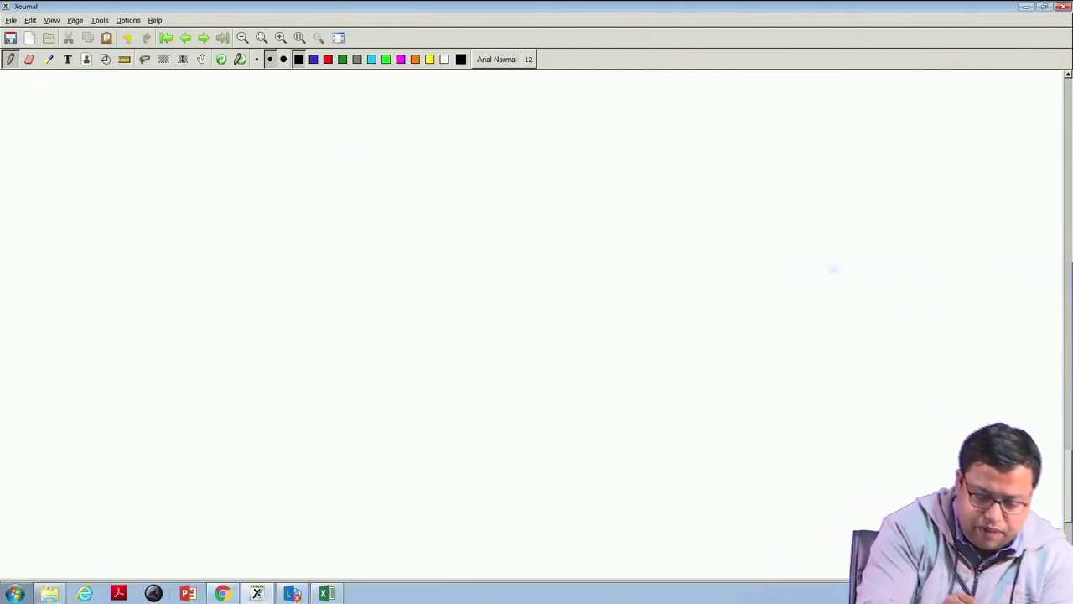
Handwrite the labels B1 through B7 in a rising diagonal row across the page.
left_click_drag(122, 300, 157, 339)
left_click_drag(207, 265, 225, 290)
mouse_move(237, 280)
left_mouse_down()
mouse_move(249, 302)
mouse_move(268, 281)
left_mouse_up()
left_click_drag(302, 225, 319, 255)
mouse_move(350, 231)
left_mouse_down()
mouse_move(348, 243)
mouse_move(368, 255)
mouse_move(347, 270)
left_mouse_up()
mouse_move(421, 180)
left_mouse_down()
mouse_move(422, 204)
mouse_move(438, 199)
mouse_move(436, 211)
left_mouse_up()
left_click_drag(457, 189, 474, 208)
left_click_drag(475, 196, 476, 218)
mouse_move(509, 159)
left_mouse_down()
mouse_move(541, 166)
mouse_move(545, 179)
left_mouse_up()
left_click_drag(551, 168, 550, 189)
left_click_drag(606, 124, 638, 149)
left_click_drag(658, 138, 654, 161)
left_click_drag(706, 103, 709, 132)
left_click_drag(738, 115, 749, 143)
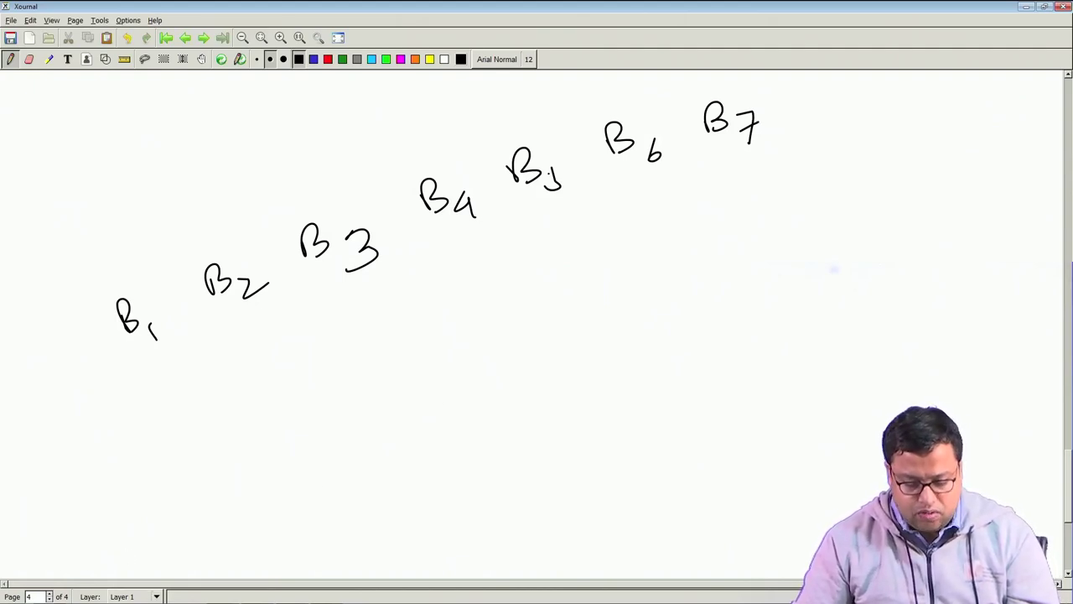
Check the Brand1 row in Excel and, in Xournal, handwrite 0.02, 0.06, 0.01, 0.07, 0.06 and 0.07 under B2 to B7.
mouse_move(230, 594)
left_click(339, 594)
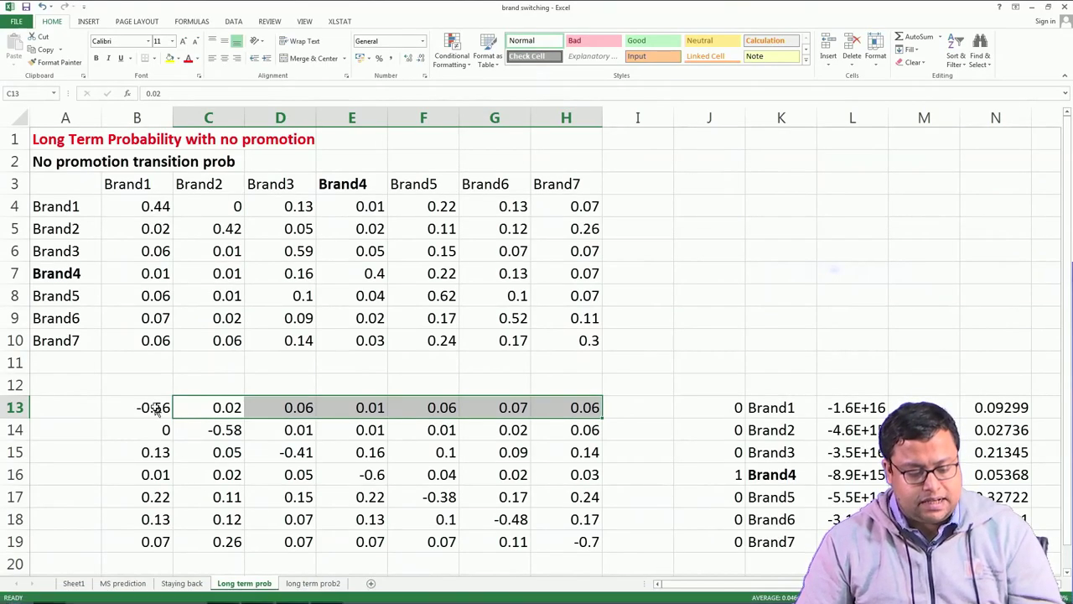
left_click(154, 408)
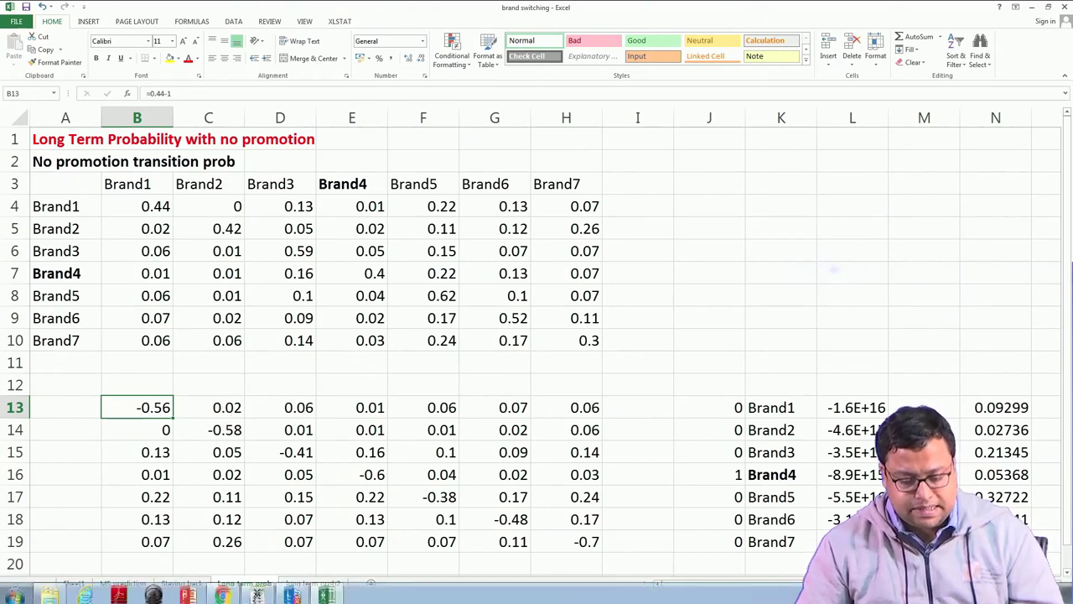
left_click(336, 596)
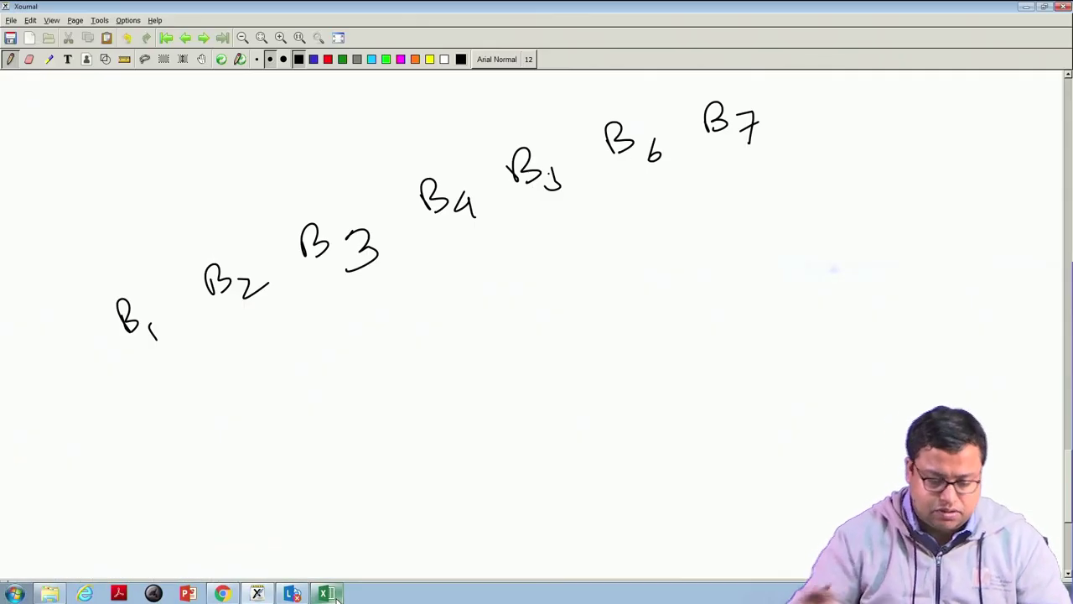
mouse_move(241, 362)
left_mouse_down()
mouse_move(233, 383)
mouse_move(241, 363)
mouse_move(272, 369)
left_mouse_up()
left_click(262, 368)
mouse_move(281, 343)
left_mouse_down()
mouse_move(294, 357)
mouse_move(308, 344)
left_mouse_up()
left_click_drag(350, 309, 380, 297)
left_click_drag(402, 290, 397, 305)
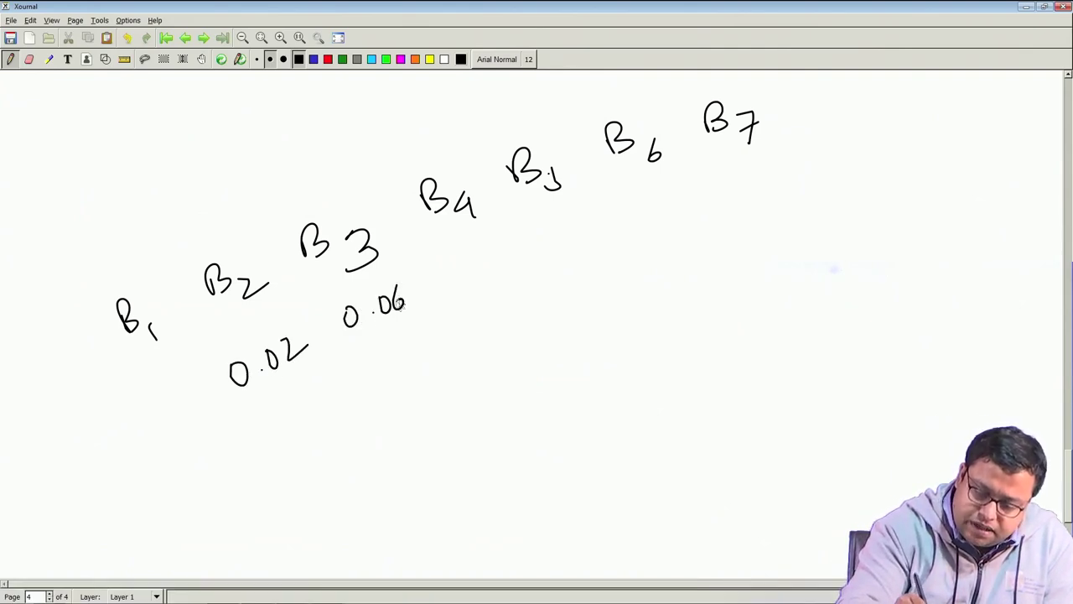
left_click(479, 265)
left_click_drag(494, 252, 500, 254)
left_click(573, 234)
left_click_drag(583, 219, 604, 239)
left_click_drag(681, 180, 705, 197)
mouse_move(752, 159)
left_mouse_down()
mouse_move(754, 173)
mouse_move(828, 176)
left_mouse_up()
left_click(773, 166)
Draw multiplication signs between the brand labels and their coefficients, and write -0.56 under B1.
mouse_move(240, 320)
left_mouse_down()
mouse_move(267, 317)
mouse_move(262, 331)
left_mouse_up()
left_click_drag(332, 292, 353, 284)
left_click_drag(463, 220, 455, 242)
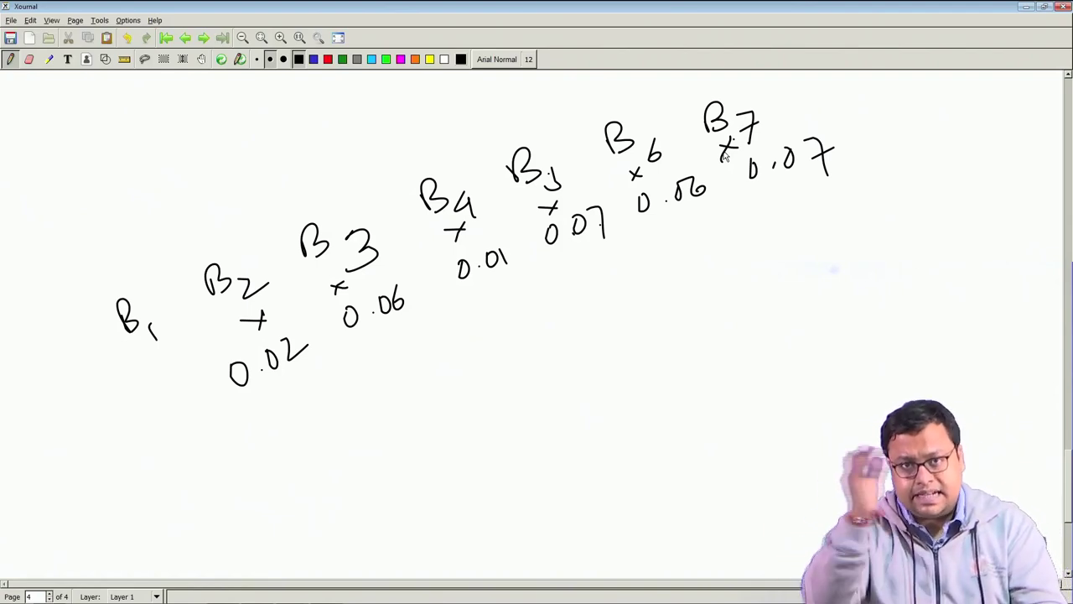
mouse_move(59, 485)
left_mouse_down()
mouse_move(104, 438)
mouse_move(153, 434)
left_mouse_up()
left_click(116, 448)
mouse_move(165, 396)
left_mouse_down()
mouse_move(163, 433)
mouse_move(159, 420)
left_mouse_up()
mouse_move(117, 385)
left_mouse_down()
mouse_move(144, 374)
mouse_move(122, 400)
left_mouse_up()
Draw plus signs between the seven neighbouring coefficients to form a sum.
left_click_drag(196, 403, 215, 393)
left_click_drag(206, 387, 211, 410)
left_click_drag(308, 343, 332, 329)
left_click_drag(317, 327, 323, 344)
left_click_drag(420, 293, 441, 281)
left_click_drag(430, 277, 433, 295)
left_click_drag(529, 236, 524, 261)
left_click_drag(609, 225, 638, 212)
left_click_drag(622, 208, 629, 236)
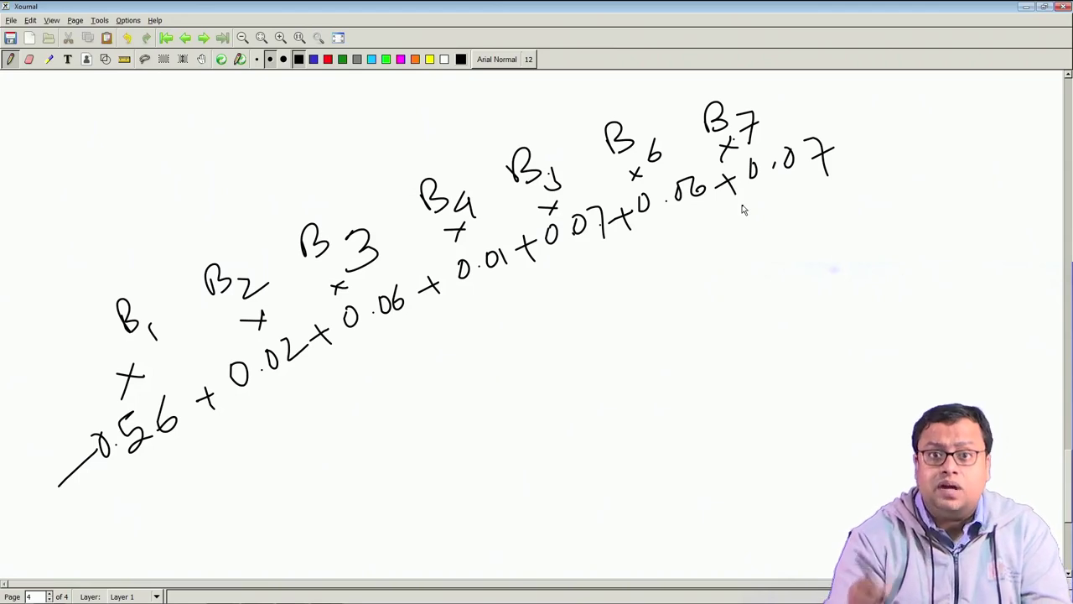
Circle each brand label together with its coefficient, from B1 to B7, as separate product terms.
left_click_drag(166, 317, 174, 366)
mouse_move(155, 290)
left_mouse_down()
mouse_move(160, 487)
mouse_move(164, 304)
left_mouse_up()
mouse_move(251, 233)
left_mouse_down()
mouse_move(282, 423)
mouse_move(252, 234)
left_mouse_up()
mouse_move(374, 199)
left_mouse_down()
mouse_move(345, 330)
mouse_move(369, 199)
left_mouse_up()
mouse_move(465, 156)
left_mouse_down()
mouse_move(434, 255)
mouse_move(471, 161)
left_mouse_up()
mouse_move(549, 137)
left_mouse_down()
mouse_move(537, 242)
mouse_move(541, 132)
mouse_move(573, 160)
left_mouse_up()
mouse_move(633, 102)
left_mouse_down()
mouse_move(675, 260)
mouse_move(639, 108)
left_mouse_up()
mouse_move(736, 85)
left_mouse_down()
mouse_move(752, 192)
mouse_move(736, 84)
left_mouse_up()
Write "= 0" as the result of the sum and add the note "Steady state" below the equation.
mouse_move(669, 352)
left_mouse_down()
mouse_move(696, 336)
mouse_move(714, 354)
left_mouse_up()
mouse_move(783, 297)
left_mouse_down()
mouse_move(743, 332)
mouse_move(773, 296)
left_mouse_up()
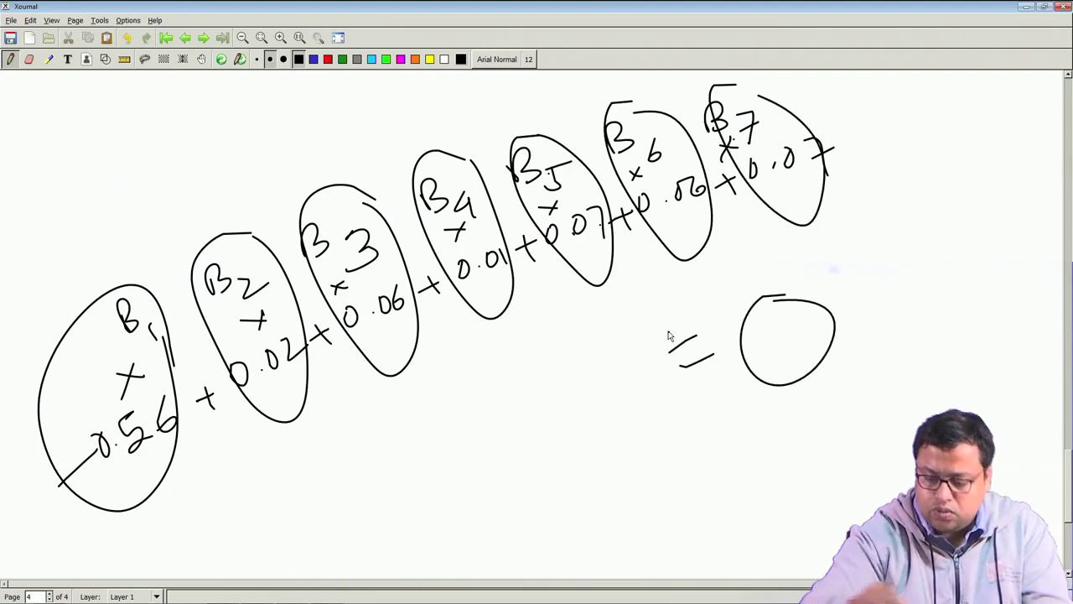
mouse_move(399, 500)
left_mouse_down()
mouse_move(429, 529)
mouse_move(453, 527)
mouse_move(503, 493)
mouse_move(533, 512)
mouse_move(633, 452)
mouse_move(656, 479)
mouse_move(743, 449)
left_mouse_up()
left_click_drag(711, 446, 732, 434)
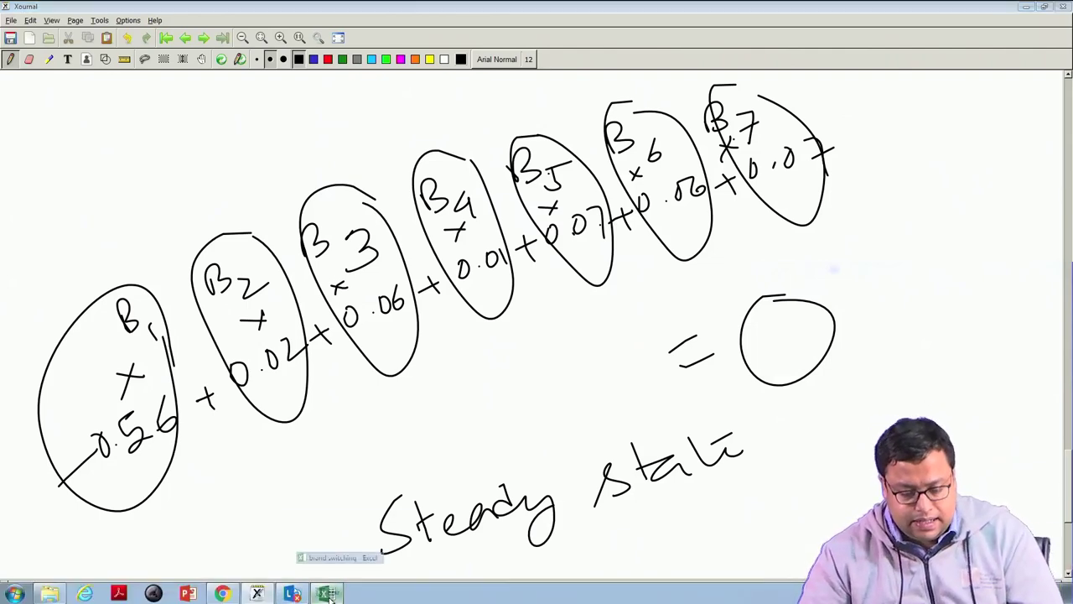
Switch to Excel, review the right-hand side values in column J, and set the Brand4 value in J16 to 0.
left_click(329, 596)
left_click(738, 409)
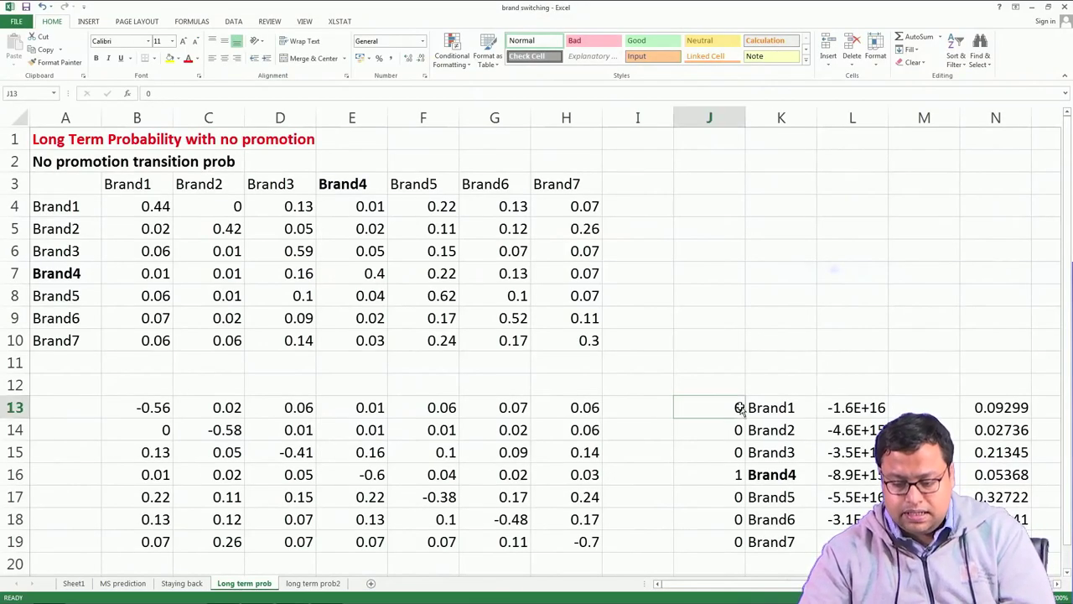
left_click_drag(739, 408, 733, 452)
left_click_drag(735, 497, 736, 540)
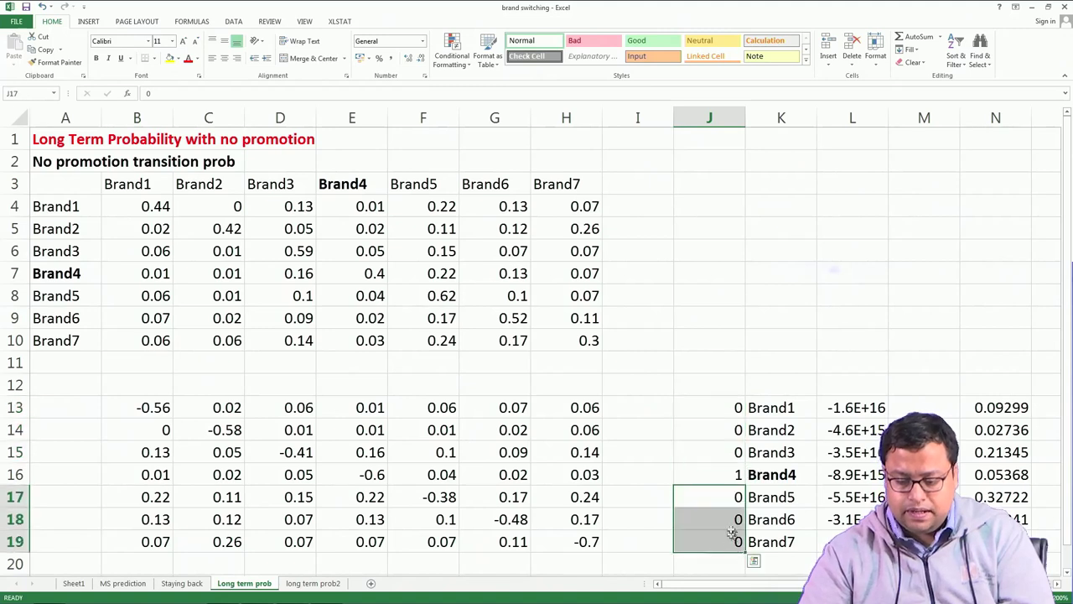
left_click(730, 475)
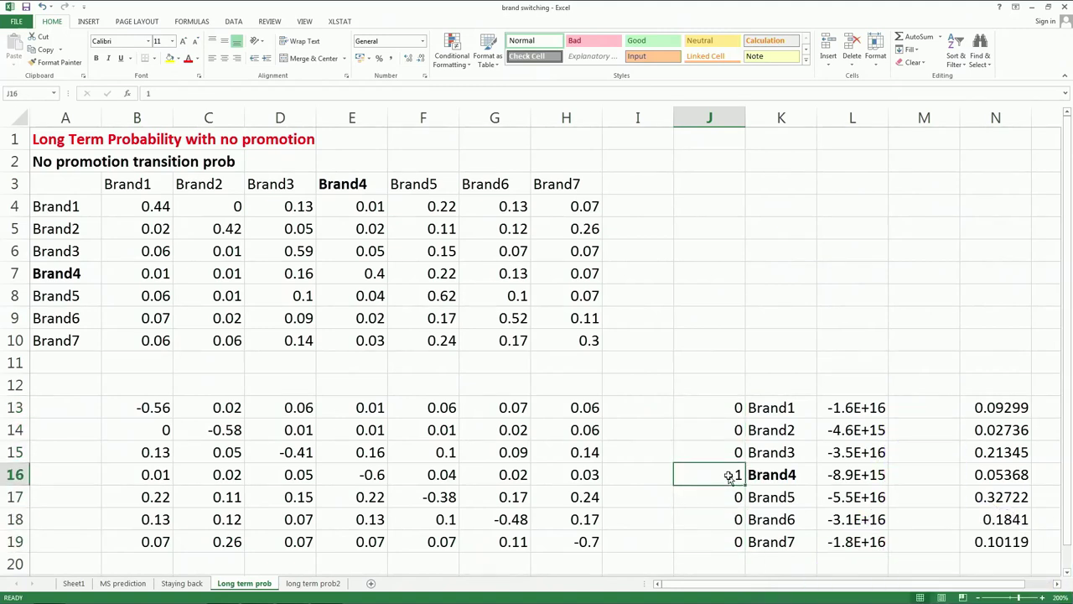
type("0")
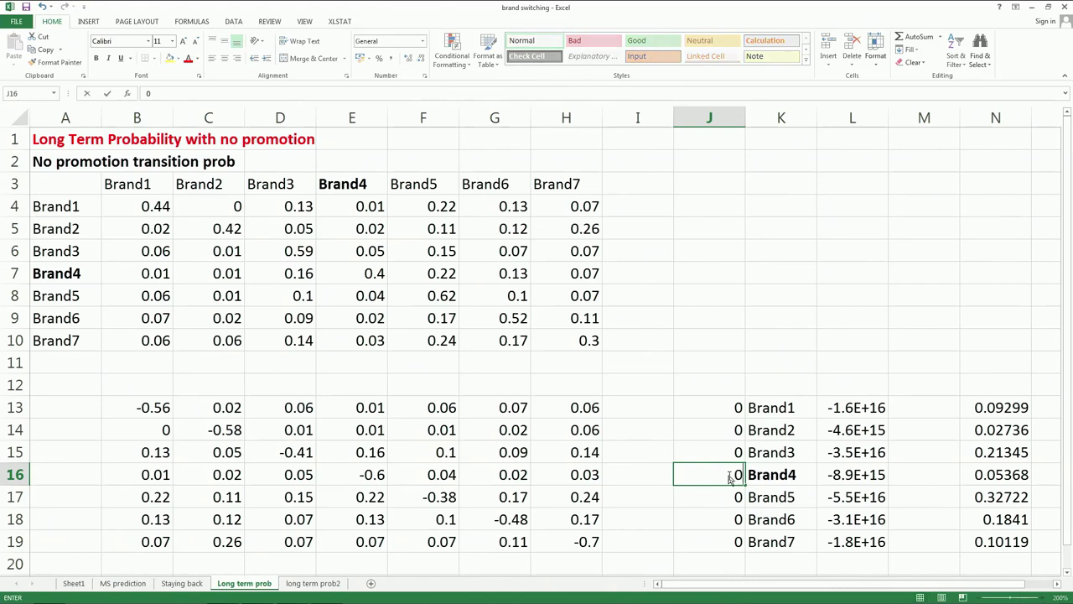
key("Return")
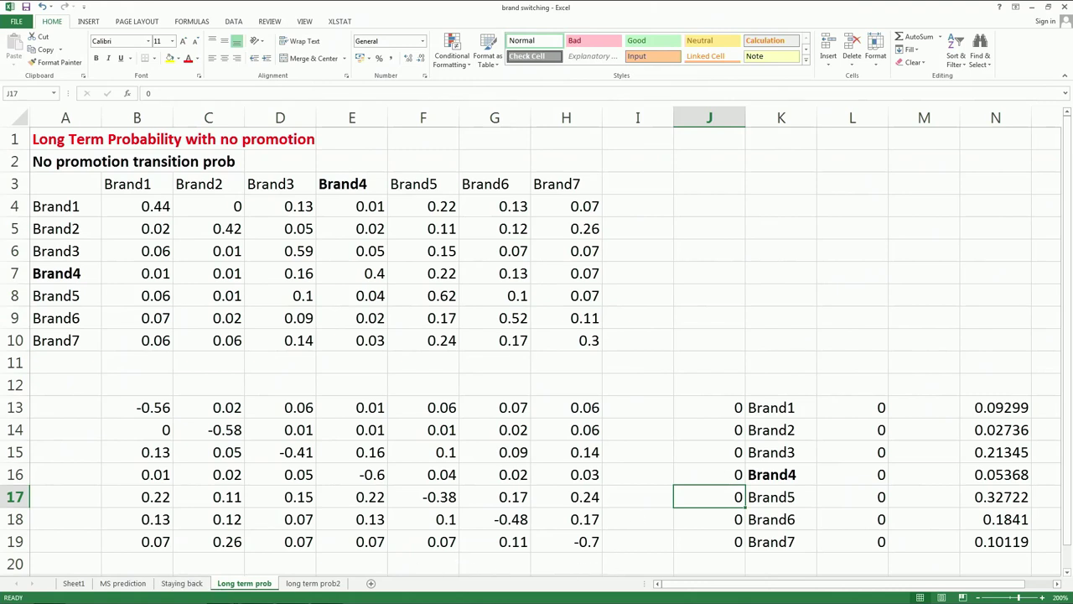
Switch to Xournal and handwrite the matrix equation AX = 0 beside the "Steady state" note.
mouse_move(289, 593)
left_click(327, 593)
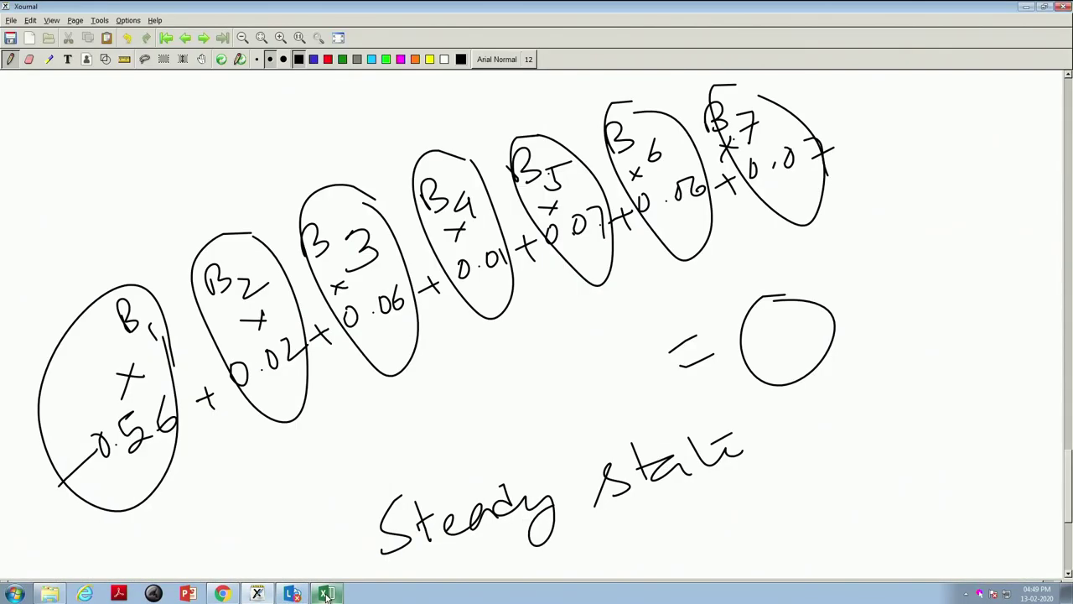
left_click_drag(822, 424, 801, 507)
left_click_drag(835, 431, 858, 503)
mouse_move(812, 474)
left_mouse_down()
mouse_move(851, 463)
mouse_move(920, 484)
left_mouse_up()
left_click_drag(905, 437, 876, 482)
left_click_drag(942, 443, 958, 437)
left_click_drag(938, 459, 971, 446)
mouse_move(996, 425)
left_mouse_down()
mouse_move(989, 460)
mouse_move(989, 425)
left_mouse_up()
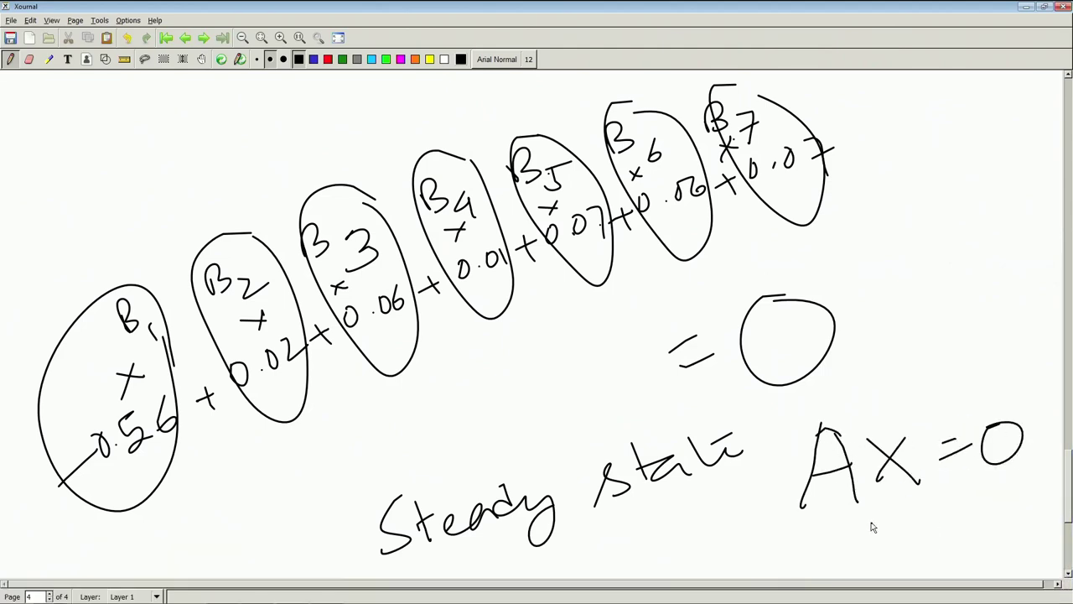
Underline the X in the matrix equation and write x = a bracketed column of three zeros above it.
left_click_drag(863, 528, 937, 494)
left_click_drag(858, 365, 895, 344)
mouse_move(864, 339)
left_mouse_down()
mouse_move(879, 362)
mouse_move(915, 330)
left_mouse_up()
left_click_drag(907, 348, 925, 337)
left_click_drag(946, 292, 944, 295)
left_click_drag(955, 325, 966, 372)
left_click_drag(933, 287, 981, 394)
left_click_drag(968, 289, 982, 392)
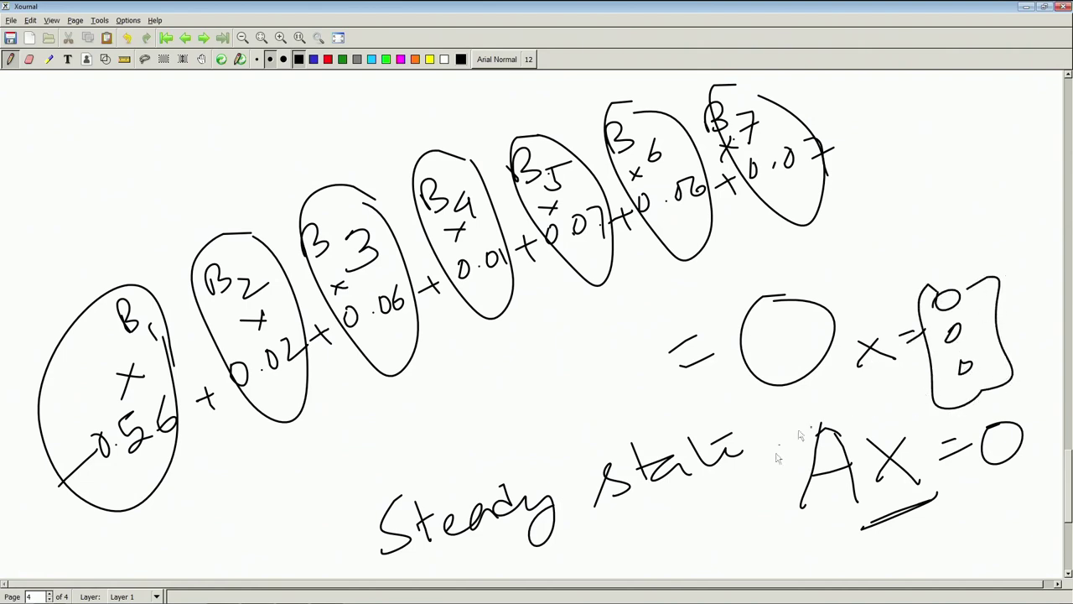
Switch to Excel and replace the Brand4 equation coefficients in B16:H16 with 1 in every cell.
left_click(327, 594)
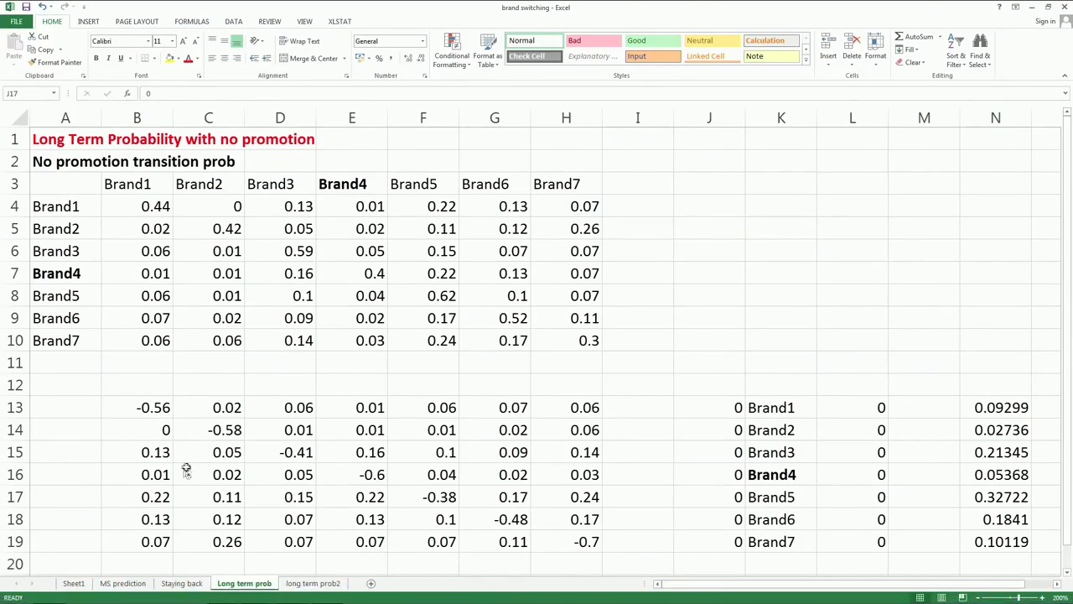
left_click(167, 475)
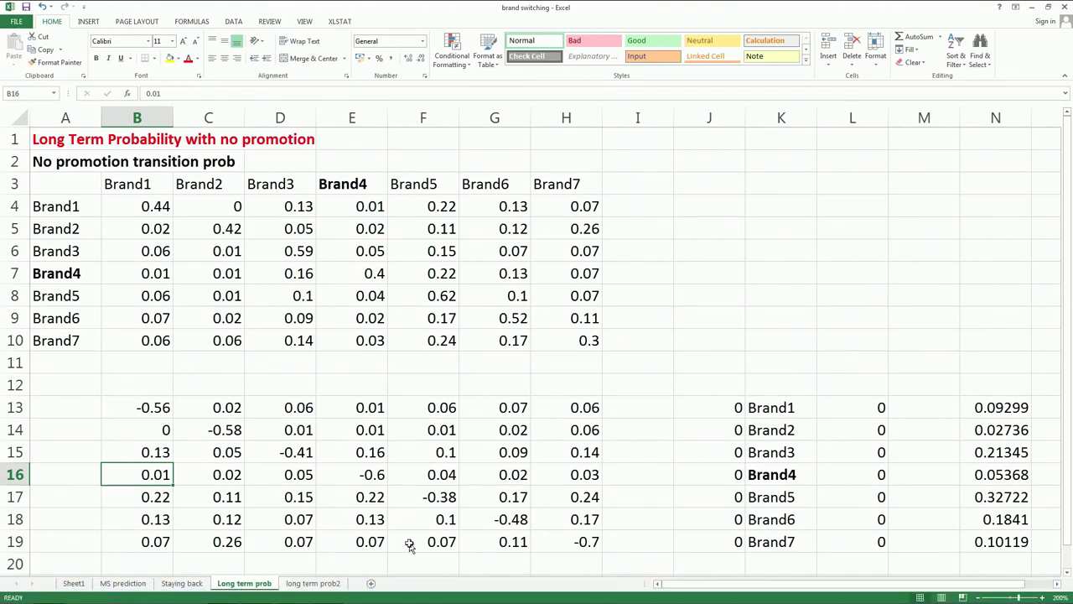
type("1")
key("Return")
left_click(168, 477)
left_click_drag(173, 489, 598, 491)
Set the right-hand side value for Brand4 in J16 to 1.
left_click(735, 474)
type("1")
left_click(664, 432)
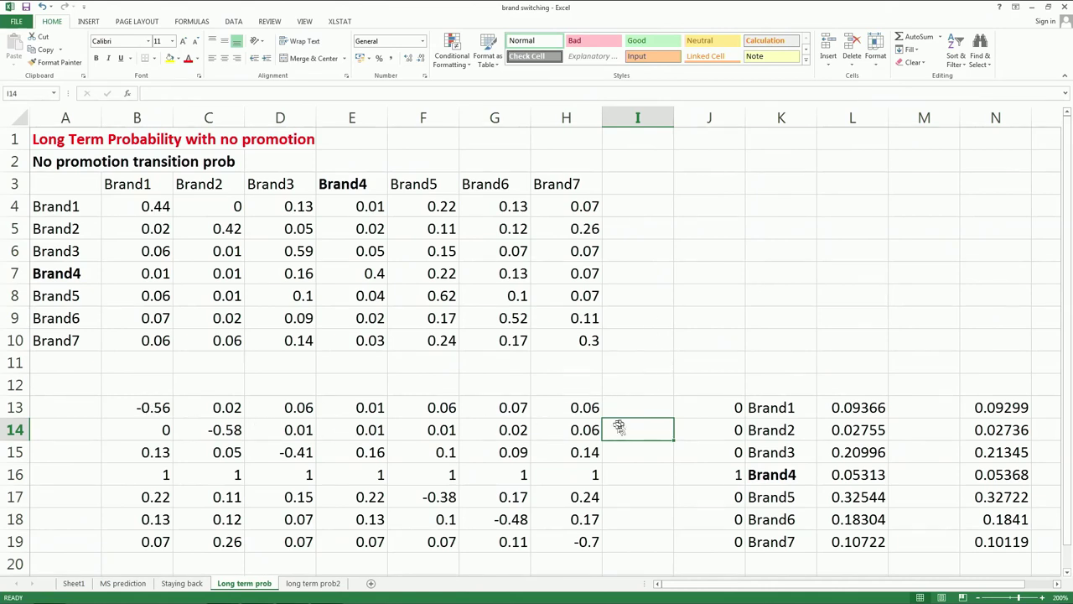
Examine the long-term probability array formula in L13:L19 and its source ranges B13:H19 and J13:J19.
left_click_drag(852, 406, 868, 543)
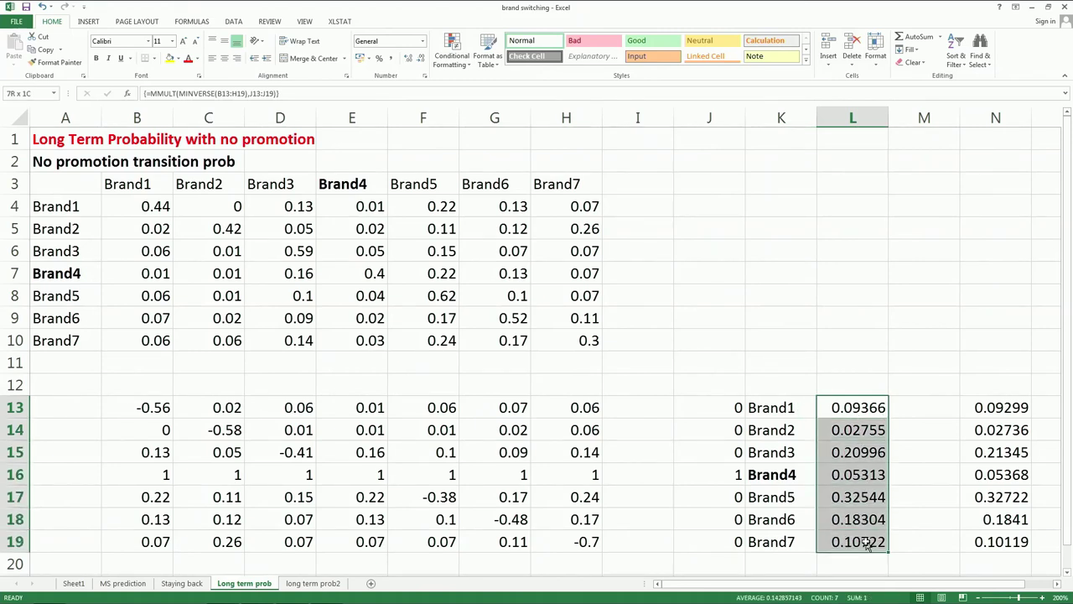
left_click_drag(133, 408, 566, 545)
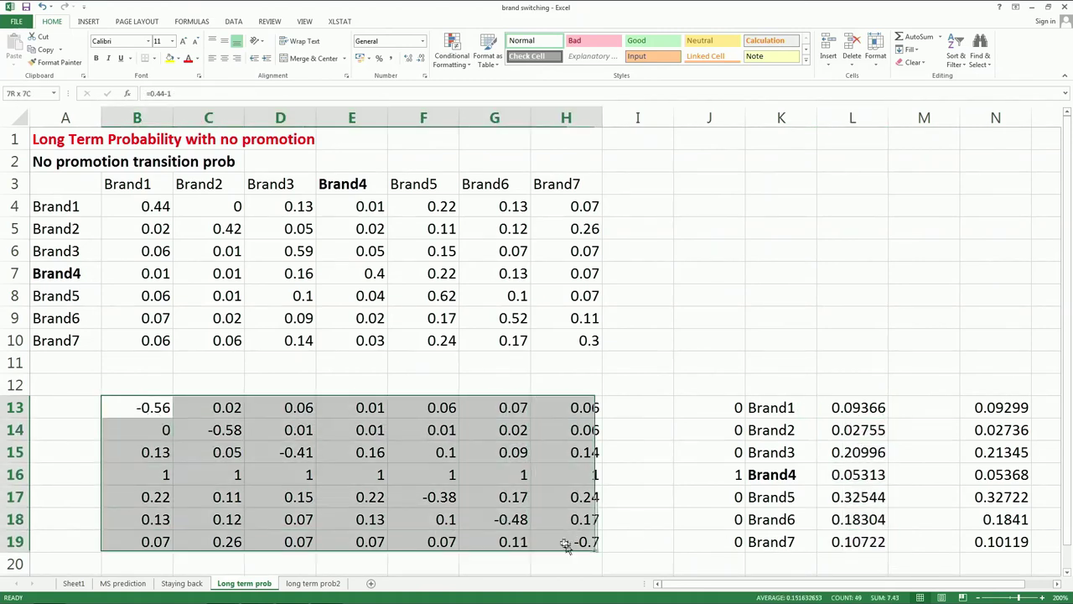
left_click_drag(730, 412, 736, 536)
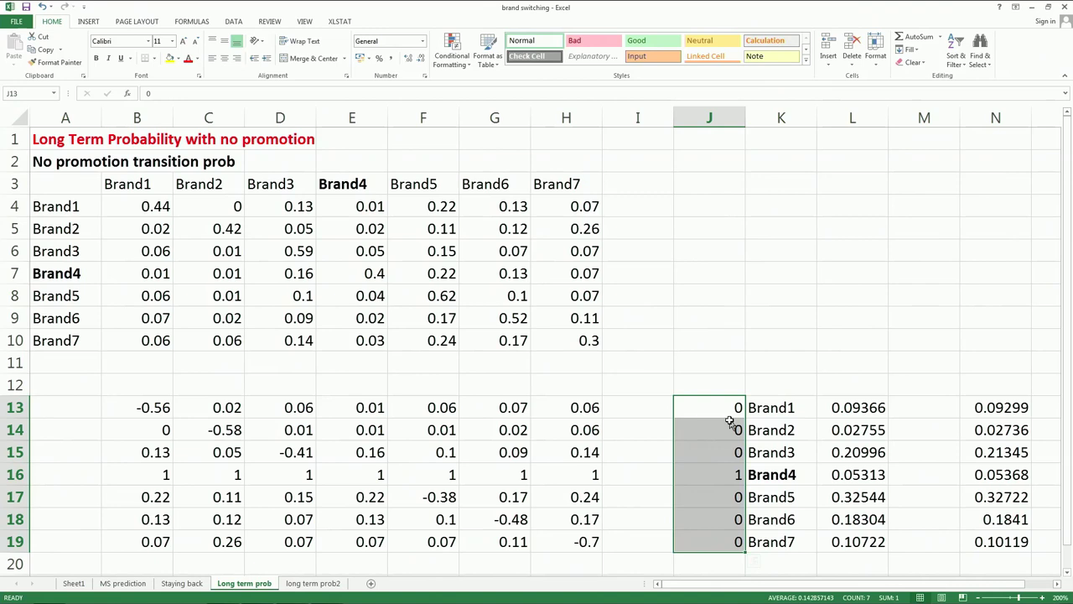
mouse_move(327, 593)
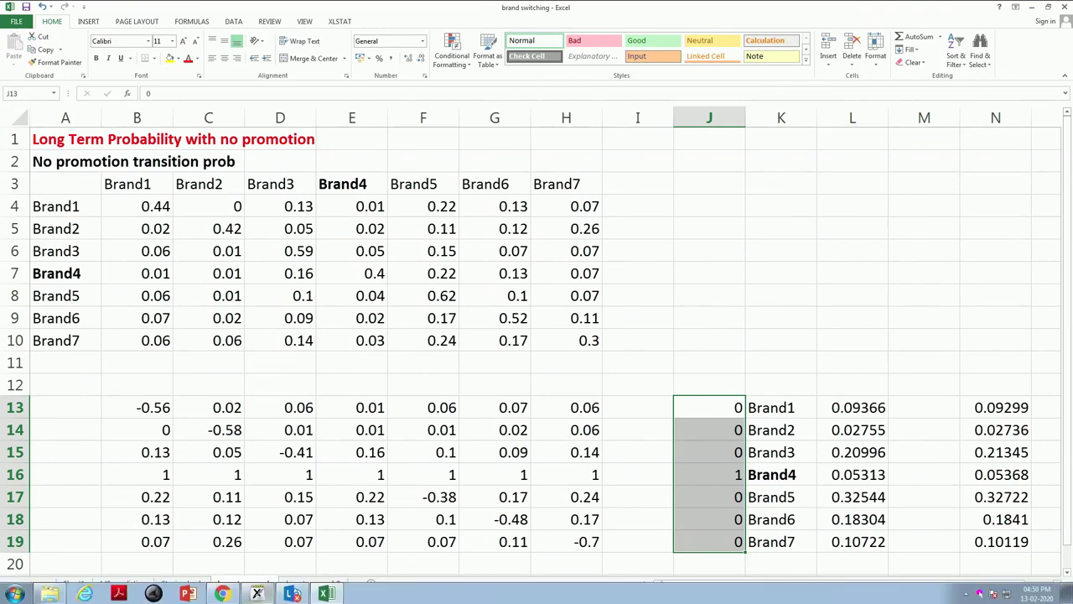
left_click(852, 413)
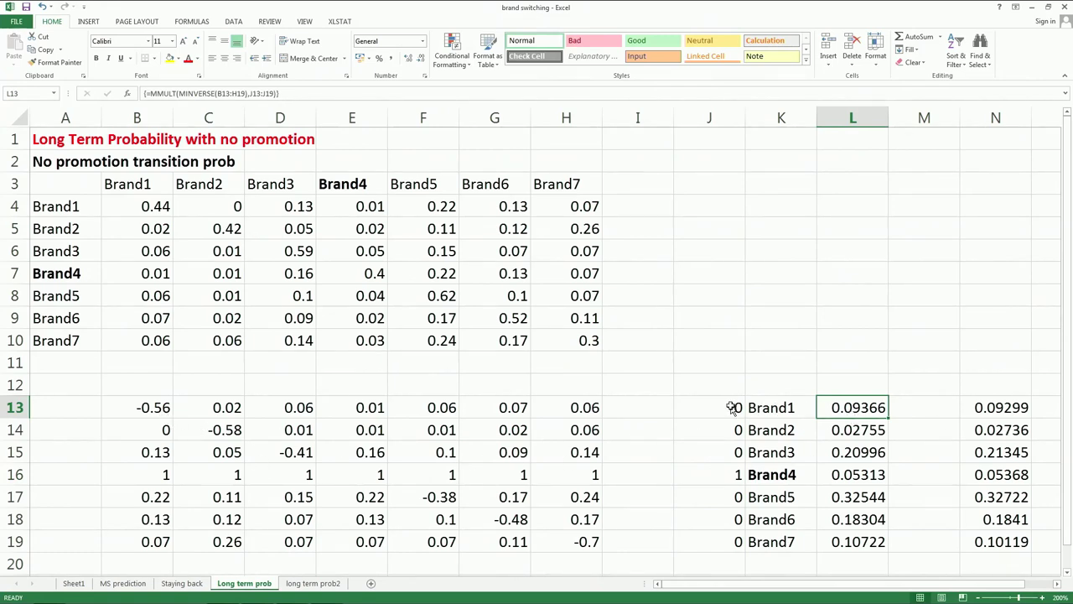
Re-enter =MMULT(MINVERSE(B13:H19),J13:J19) as an array formula across L13:L19 and check Brand4's long-term probability.
double_click(857, 407)
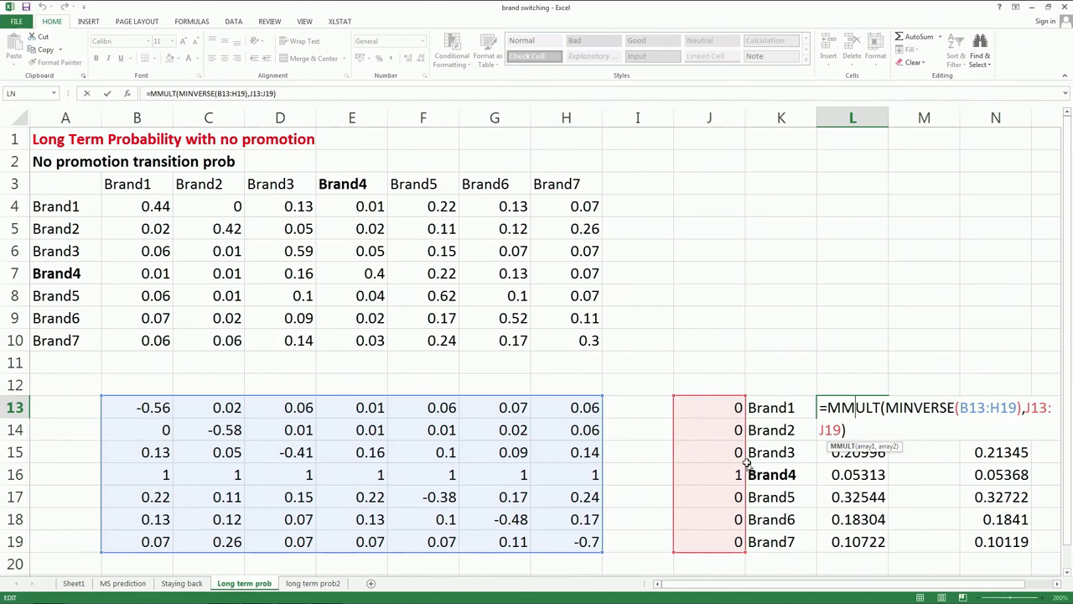
key("ctrl+shift+Return")
left_click_drag(849, 408, 862, 537)
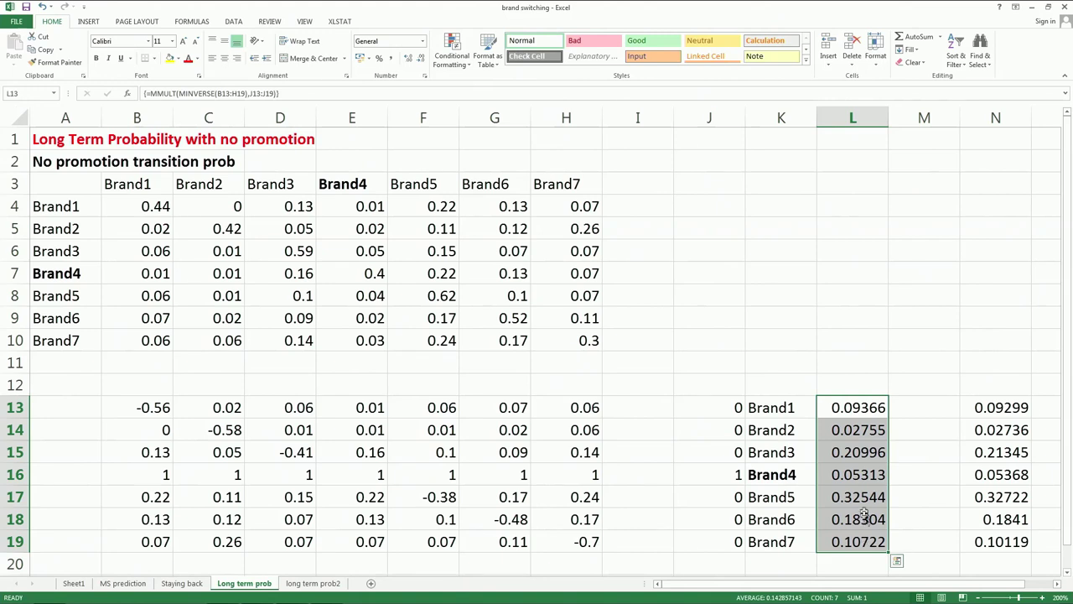
left_click(291, 98)
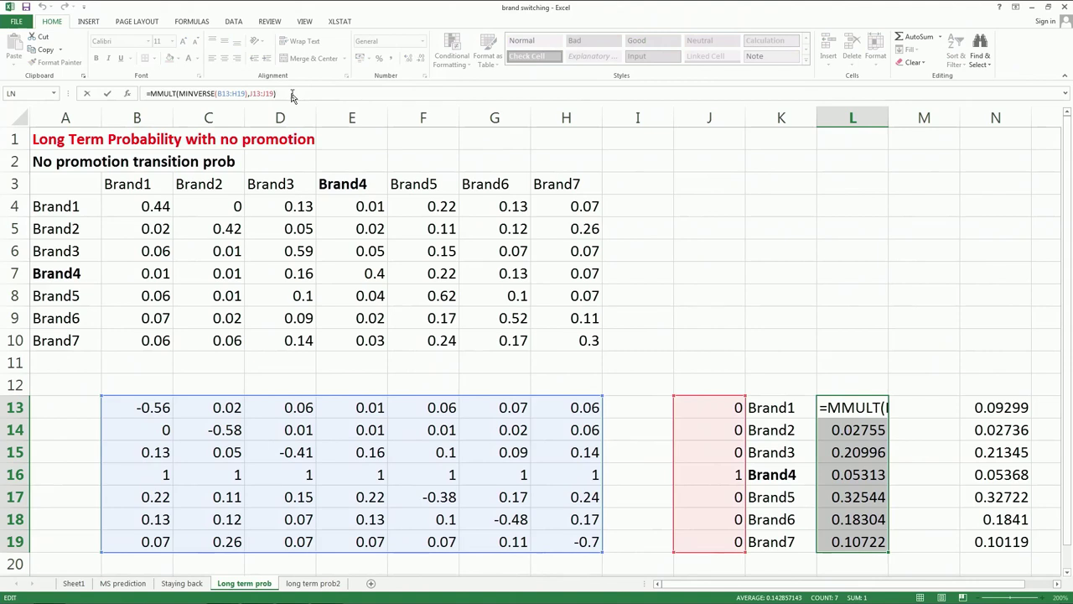
key("ctrl+shift+Return")
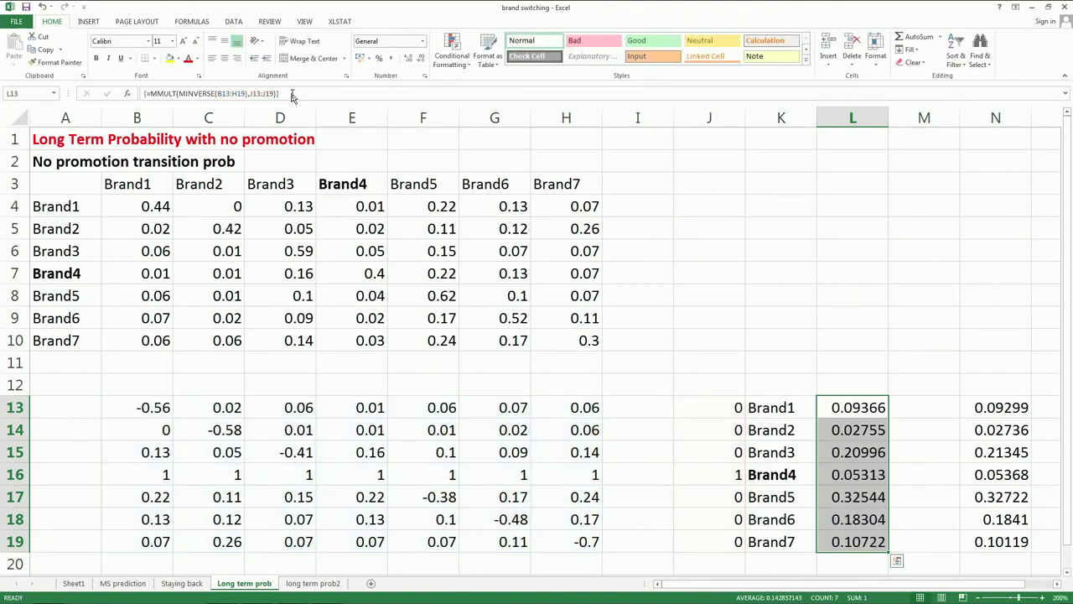
left_click(895, 347)
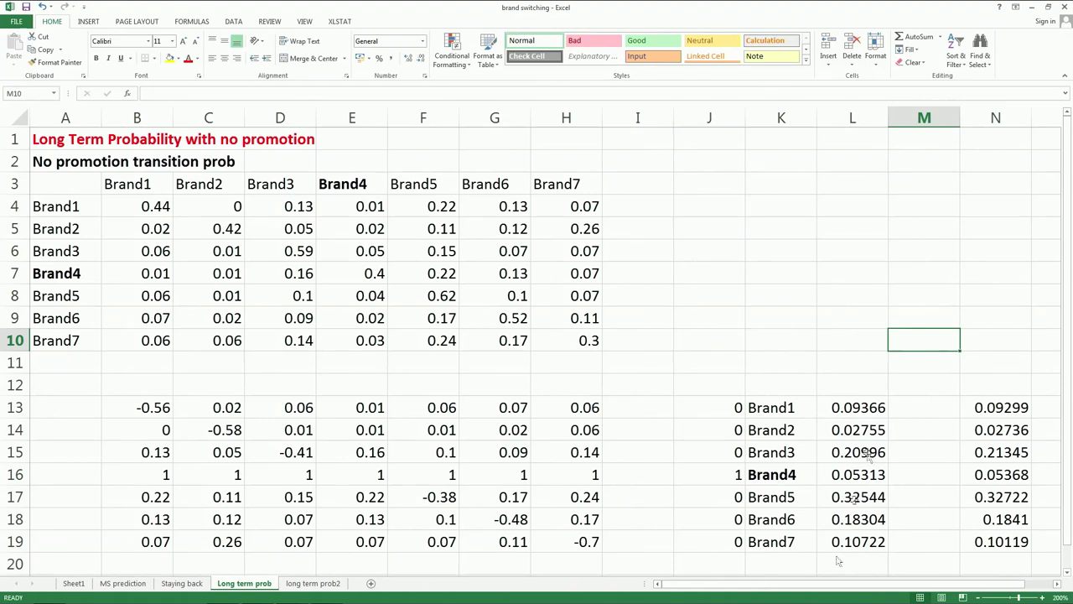
left_click(845, 475)
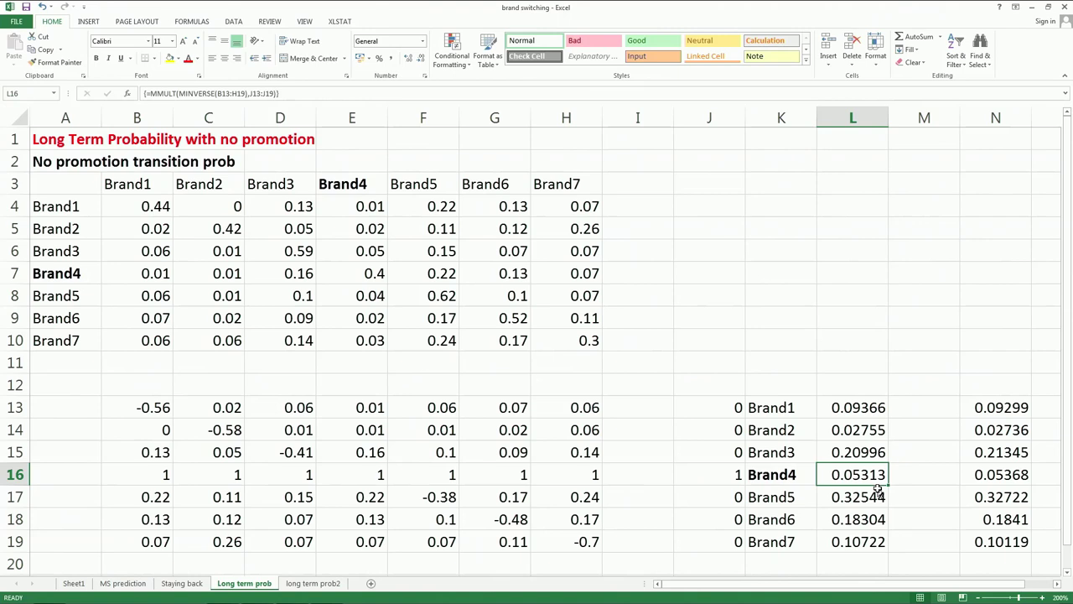
Switch to the long term prob2 sheet holding the with-promotion transition probabilities.
left_click(323, 584)
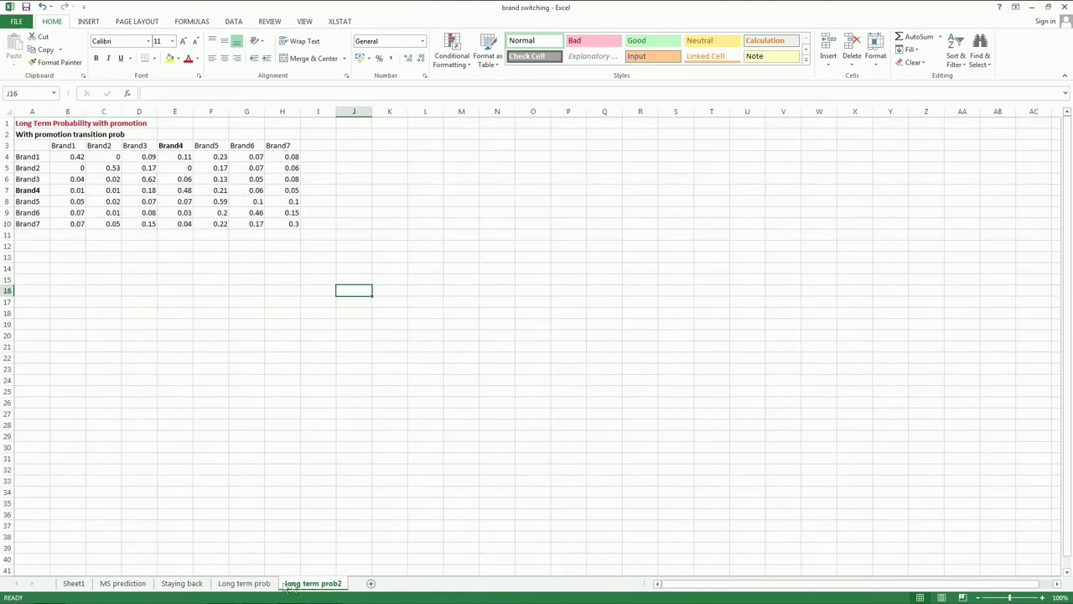
left_click(252, 584)
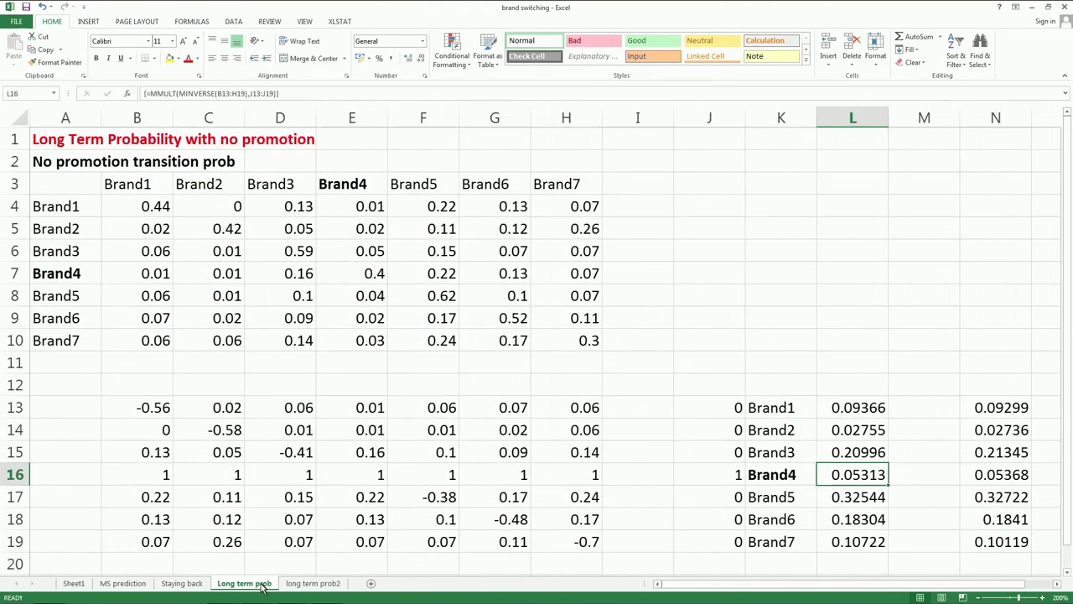
left_click(315, 585)
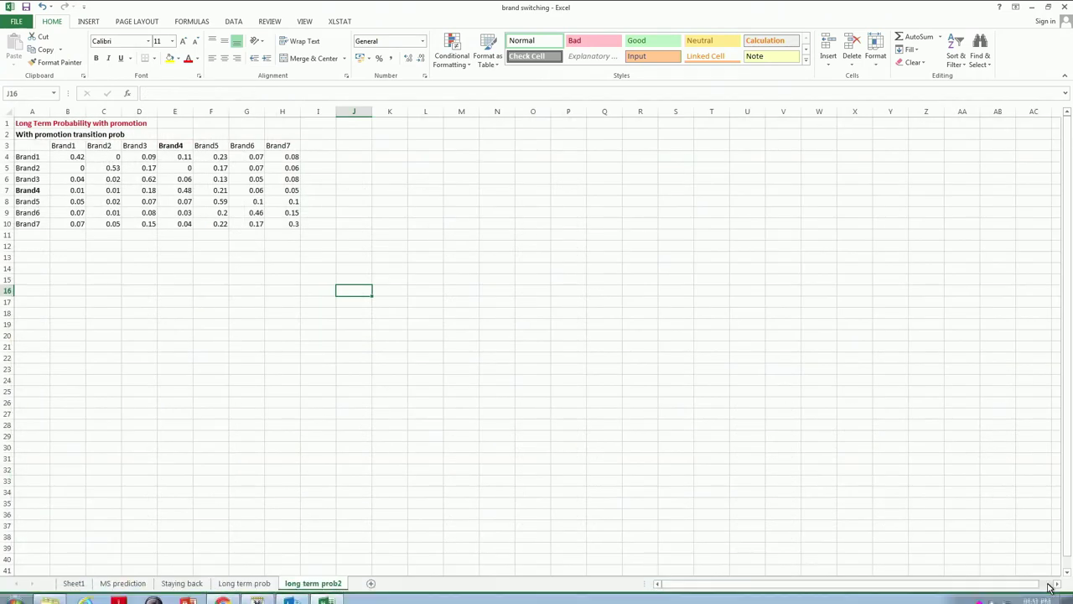
left_click(1042, 597)
scroll(566, 373, "up", 5)
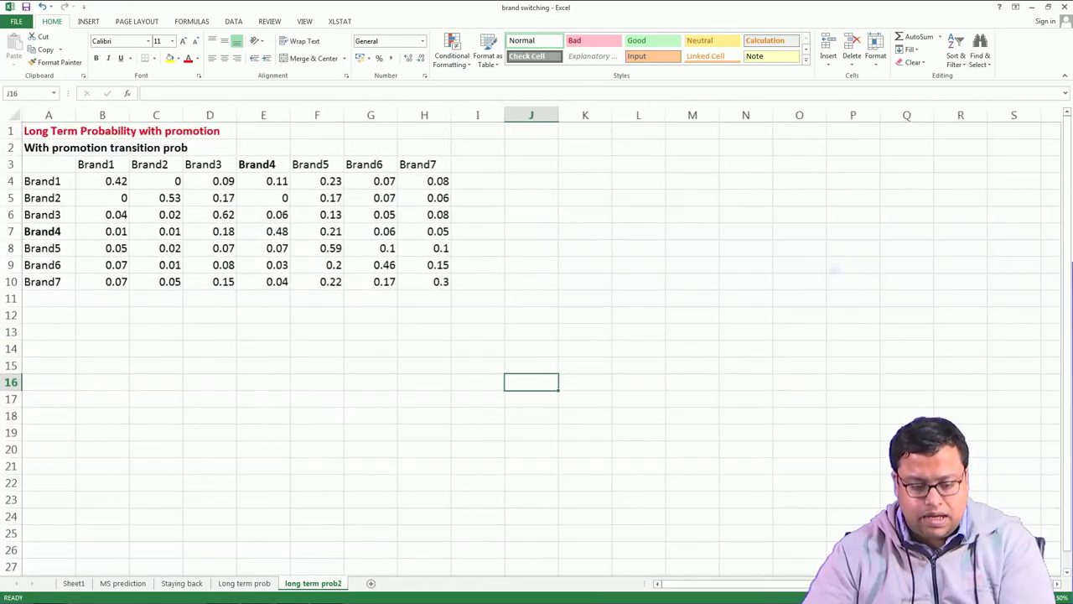
Copy the with-promotion transition matrix B4:H10 and paste it transposed starting at B13.
mouse_move(522, 325)
left_mouse_down()
mouse_move(64, 213)
mouse_move(3, 170)
left_mouse_up()
key("ctrl+q")
left_click(126, 196)
left_click_drag(225, 245, 496, 314)
key("ctrl+c")
left_click(141, 377)
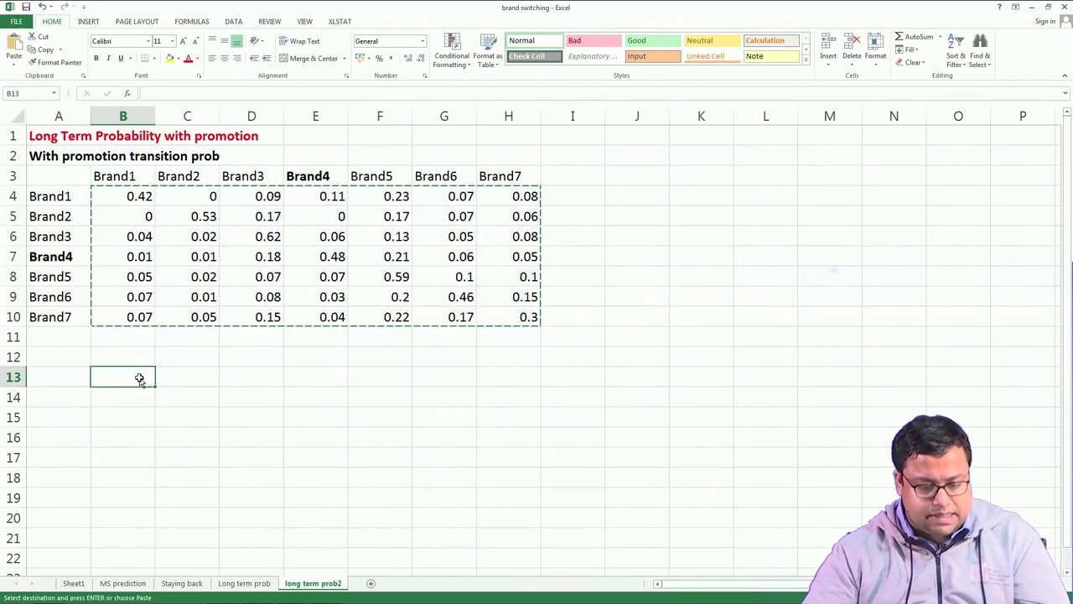
right_click(141, 377)
left_click(227, 449)
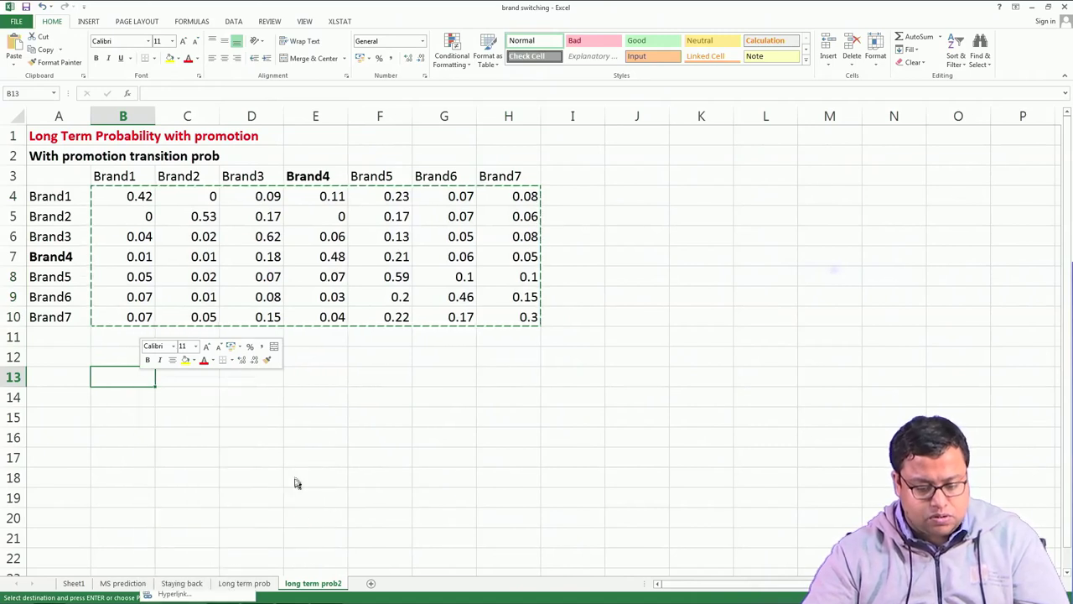
left_click(329, 561)
left_click(338, 579)
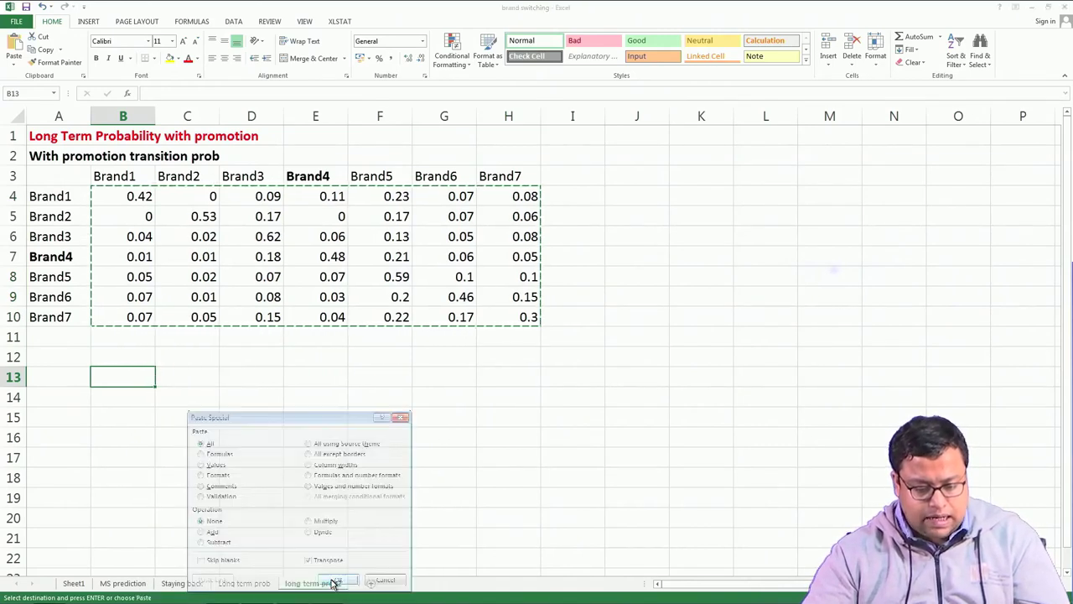
Subtract 1 from the transposed matrix's first three diagonal cells: B13 as =0.42-1, C14 as -0.47 and D15 as -0.38.
double_click(130, 377)
type("=0.42")
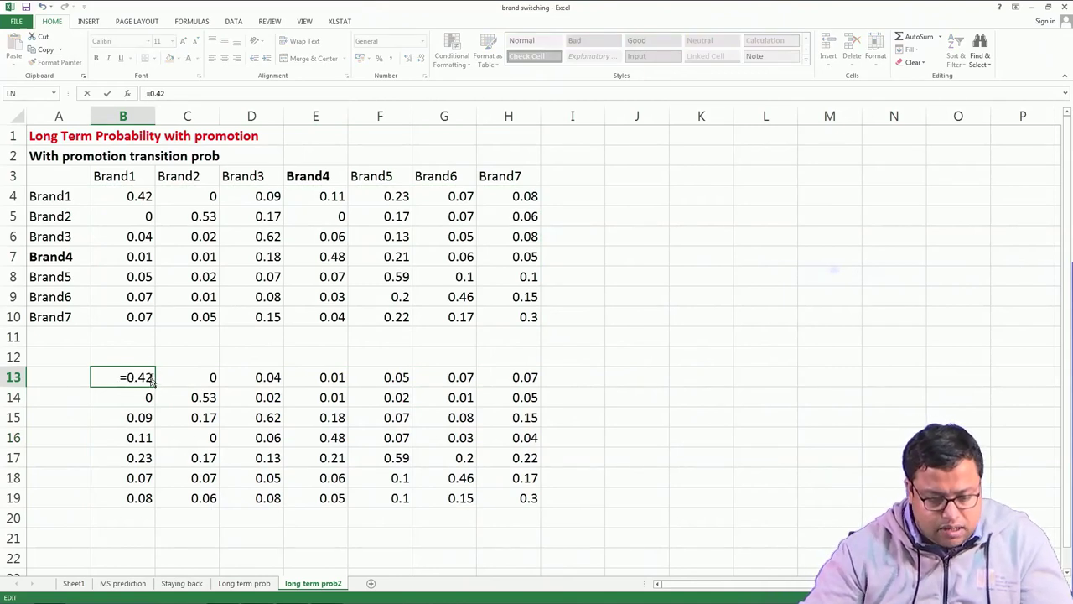
type("-1")
key("Return")
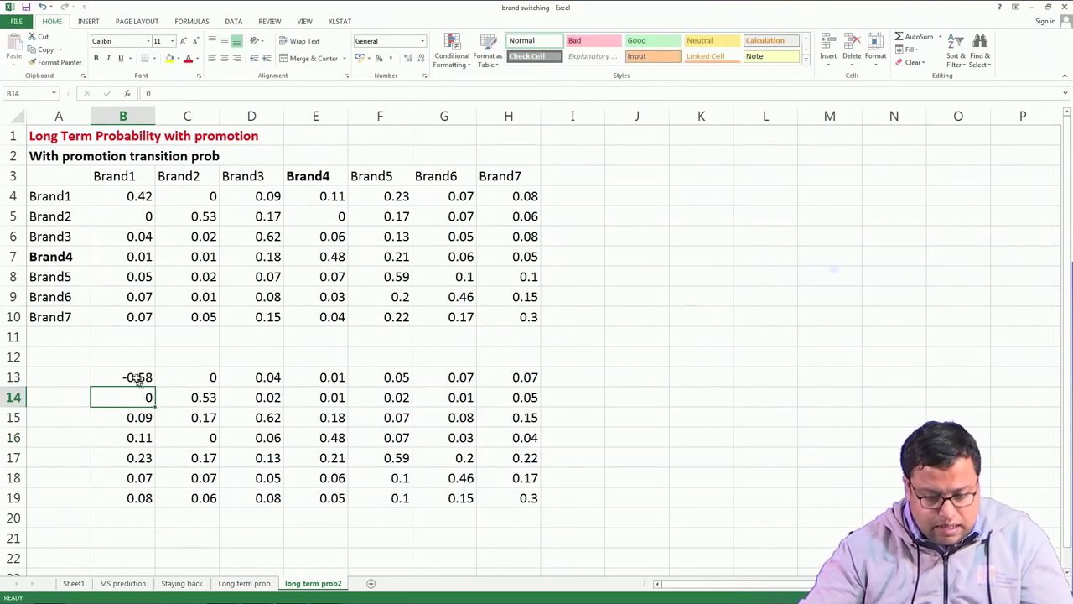
left_click(193, 401)
type("-0.47")
key("Return")
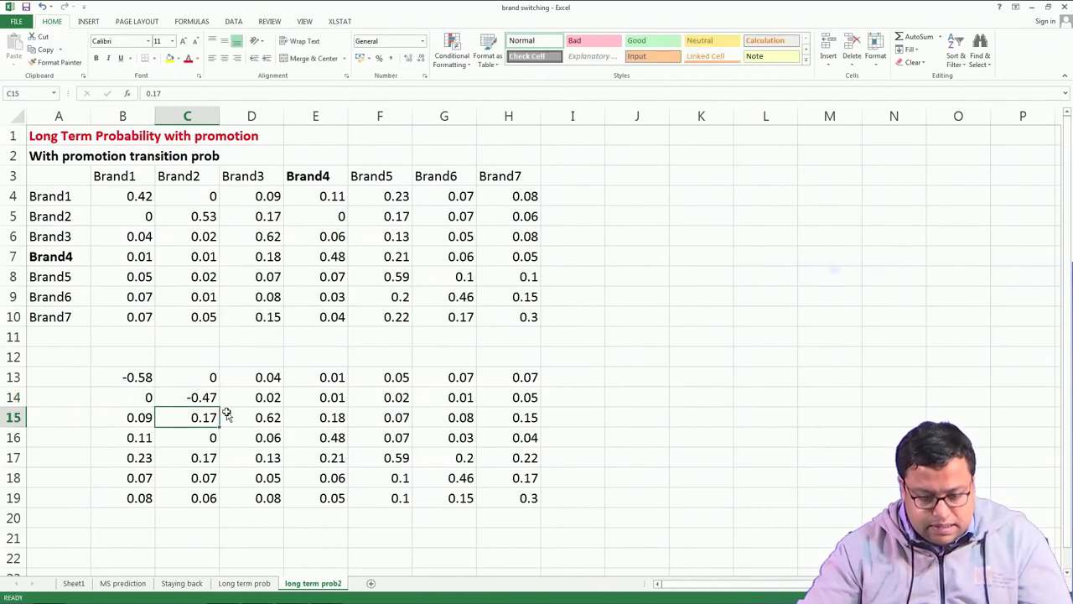
left_click(248, 417)
type("-0")
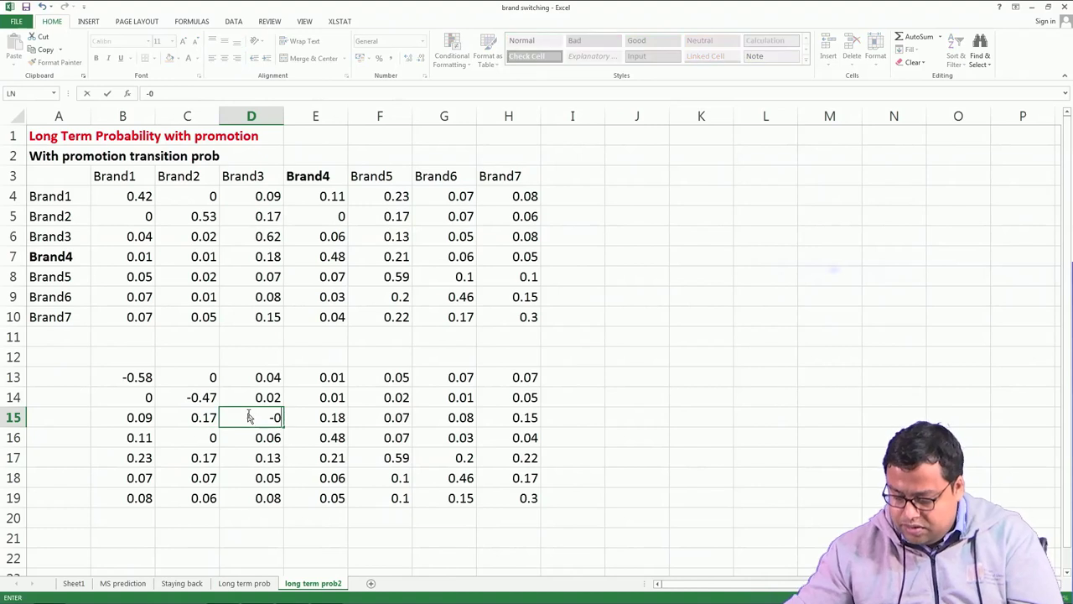
type(".38")
key("Return")
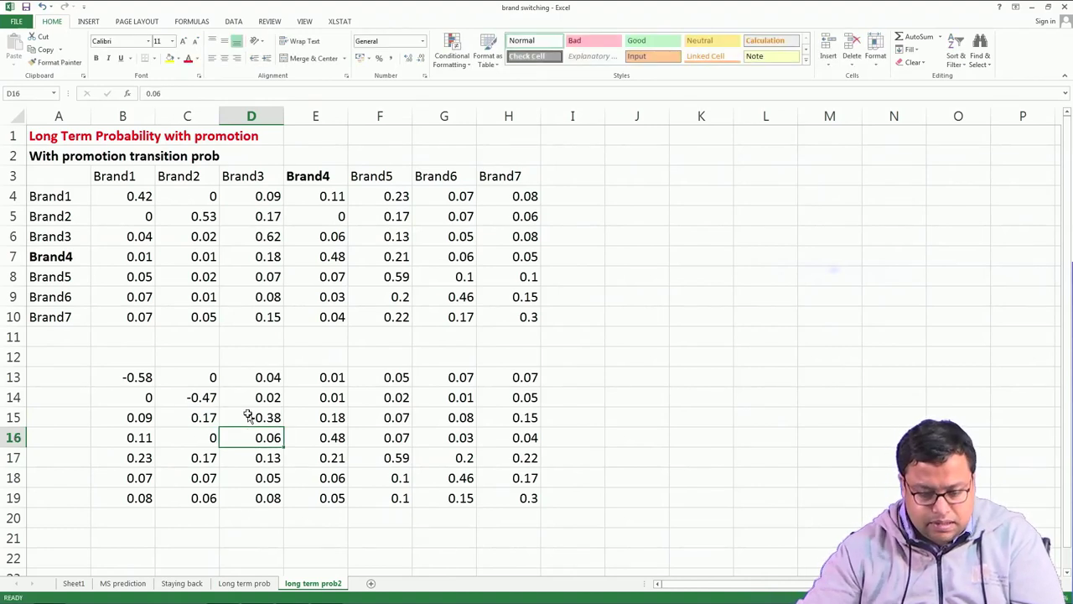
Set the remaining diagonal cells to their values minus 1: E16 to -0.52, F17 to -0.41, G18 to -0.54 and H19 to -0.7.
left_click(314, 437)
type("-0.5")
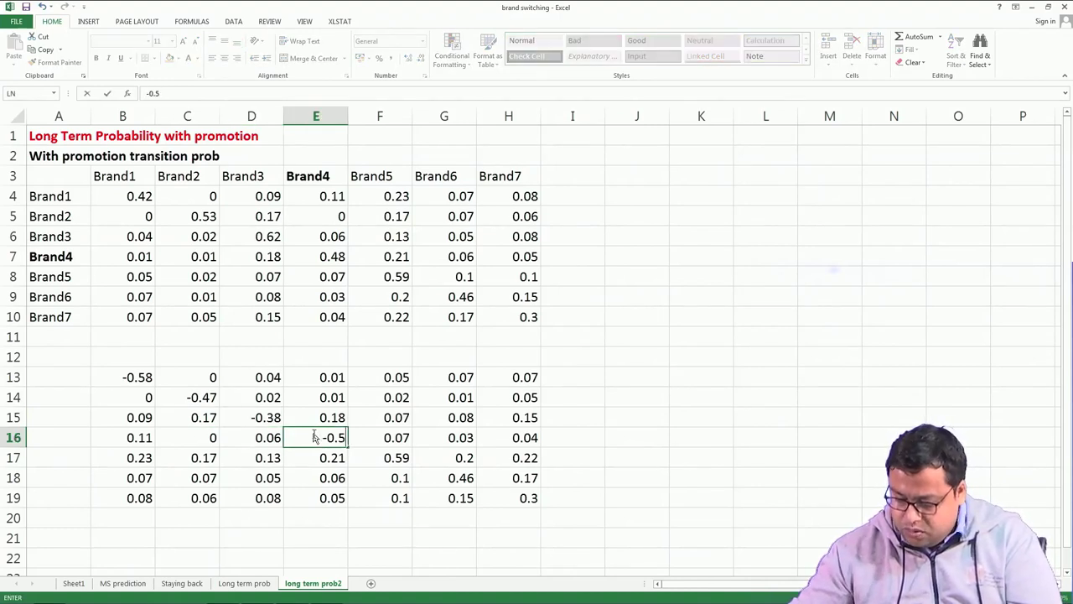
type("2")
key("Return")
left_click(401, 458)
type("-")
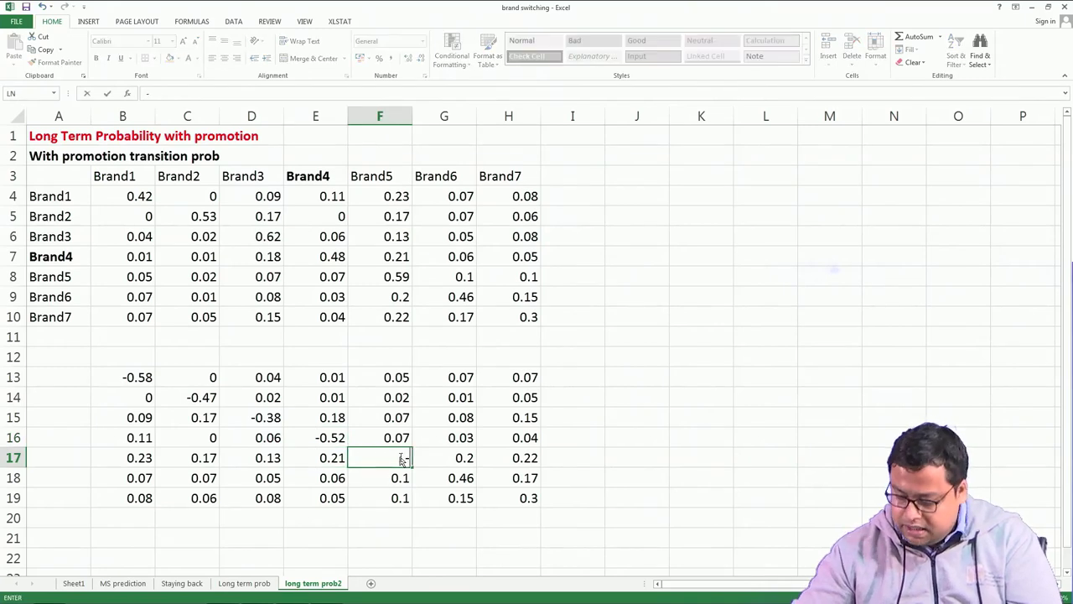
type("0.41")
key("Return")
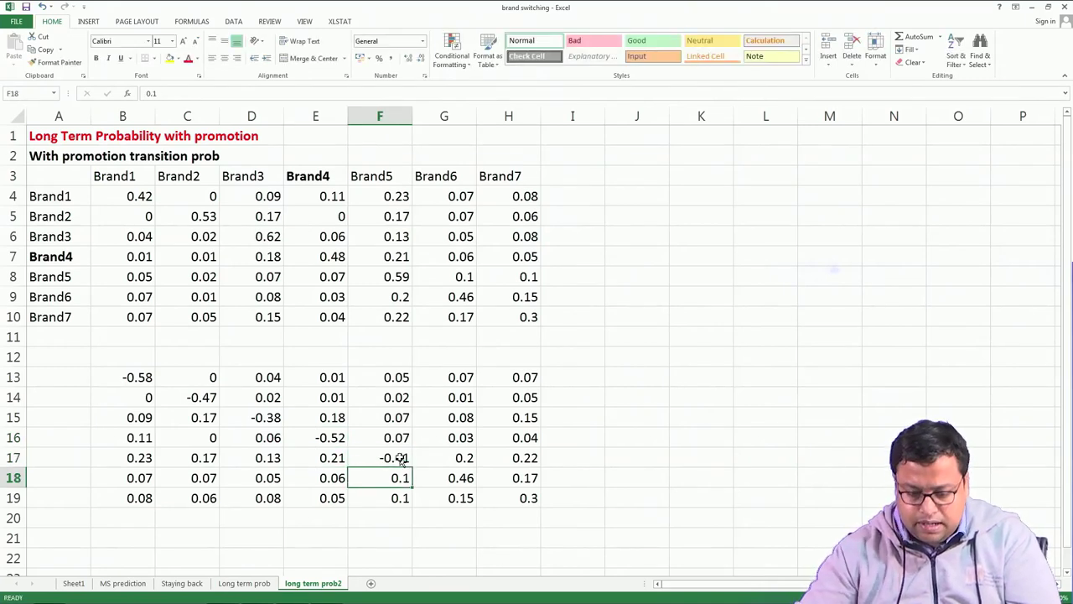
left_click(445, 478)
type("-0.54")
key("Return")
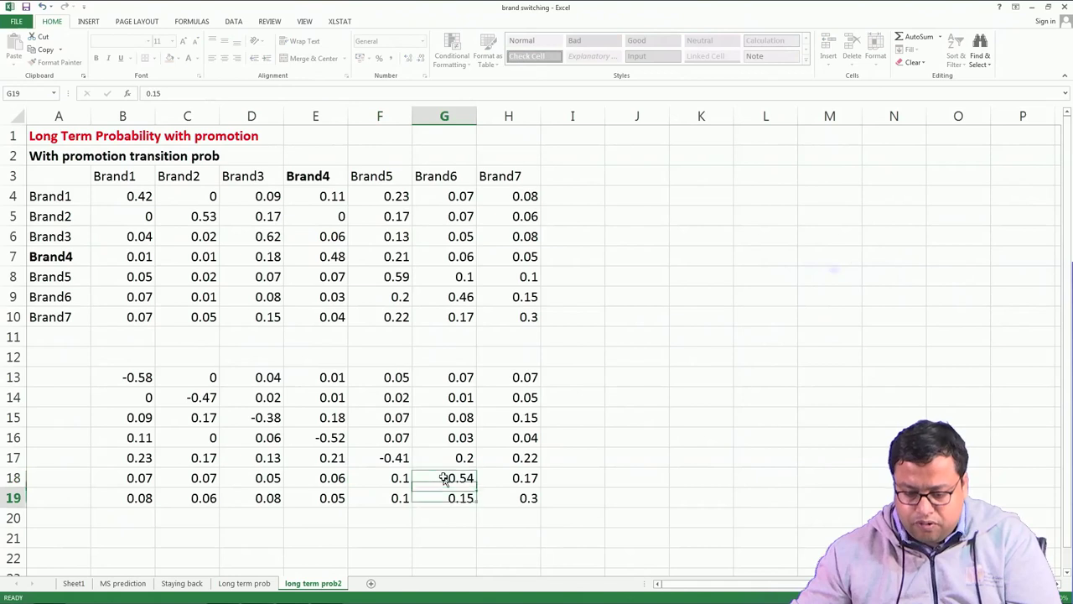
left_click(531, 500)
type("-0.7")
key("Return")
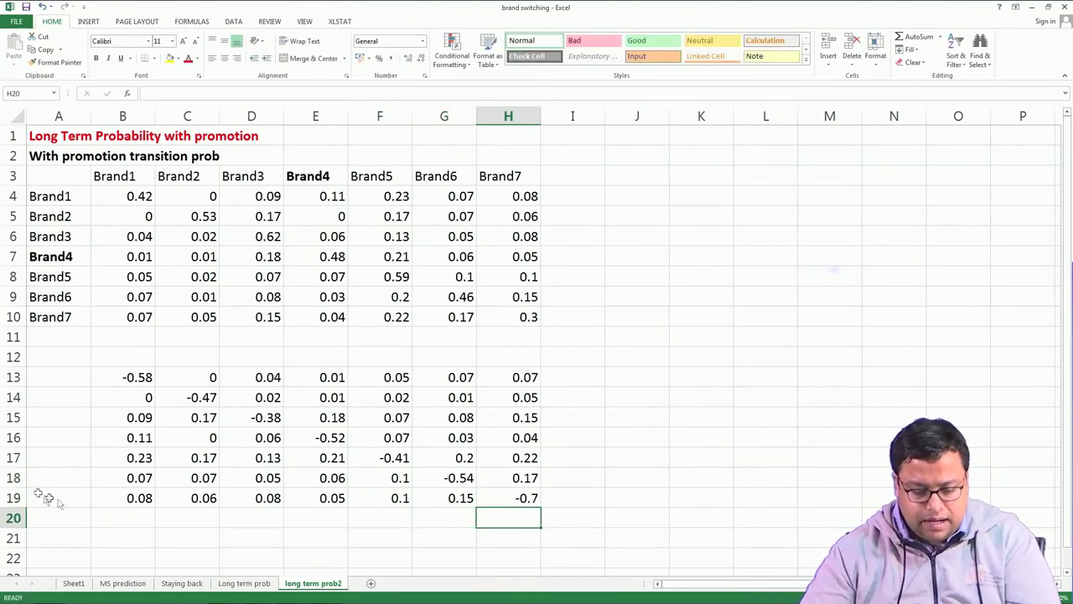
Replace the Brand4 equation coefficients in B16:H16 with 1 in every cell.
left_click(134, 499)
left_click(144, 439)
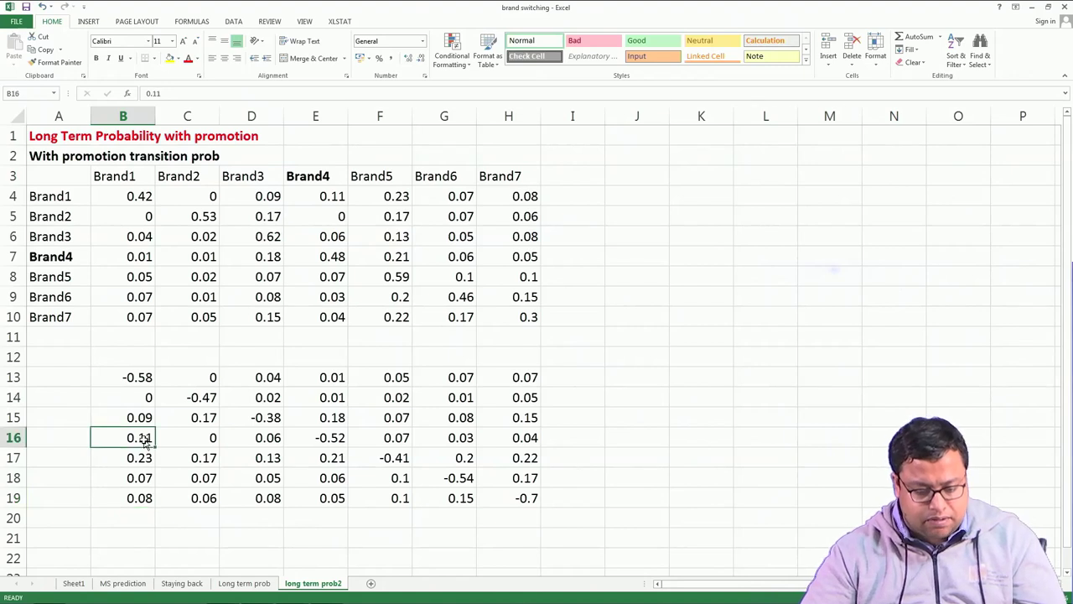
type("1")
left_click(206, 441)
type("1")
left_click(243, 441)
type("1")
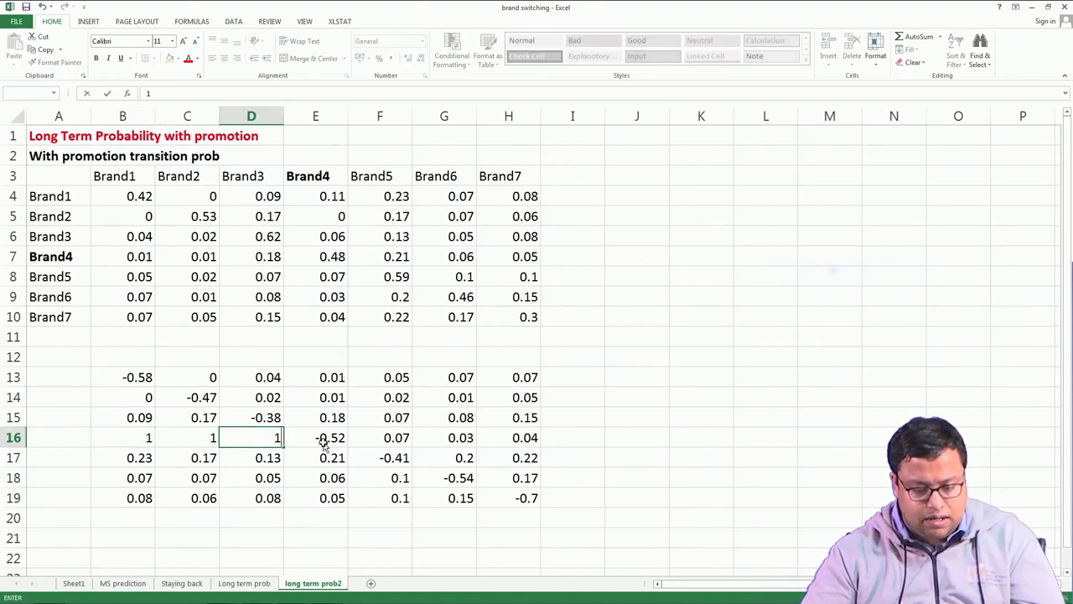
left_click(324, 440)
type("1")
left_click(377, 441)
type("1")
left_click(449, 442)
type("1")
left_click(515, 441)
type("1")
Fill the right-hand side column J13:J19 with 0 in every cell except 1 in J16 for Brand4.
left_click(631, 380)
type("0")
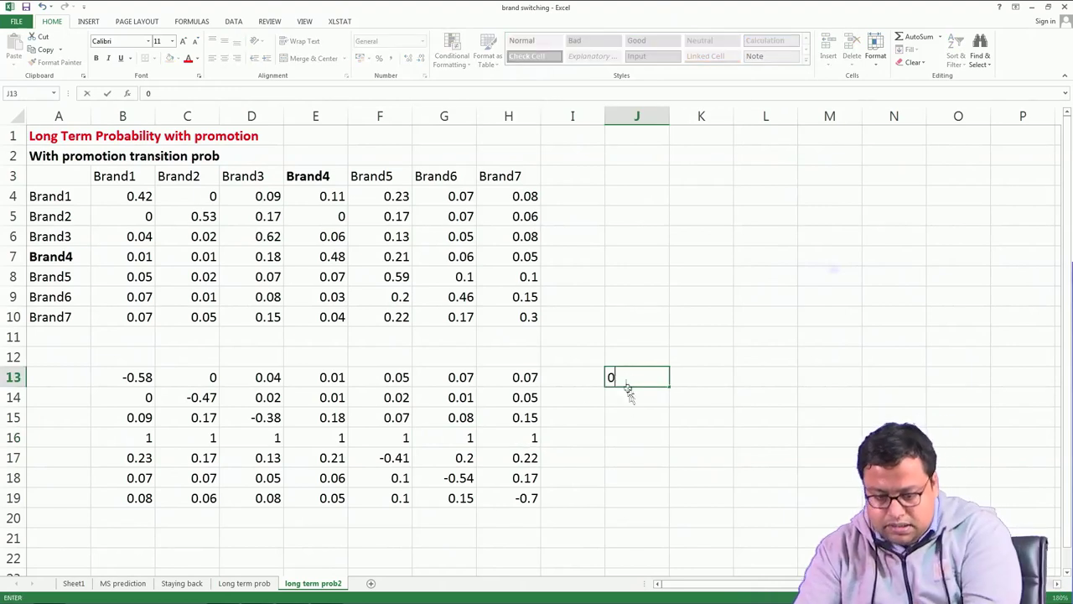
left_click(630, 399)
type("0")
left_click(633, 418)
type("0")
left_click(637, 438)
type("1")
left_click(635, 457)
type("0")
left_click(647, 478)
type("0")
left_click(647, 498)
type("0")
left_click(738, 477)
left_click(763, 374)
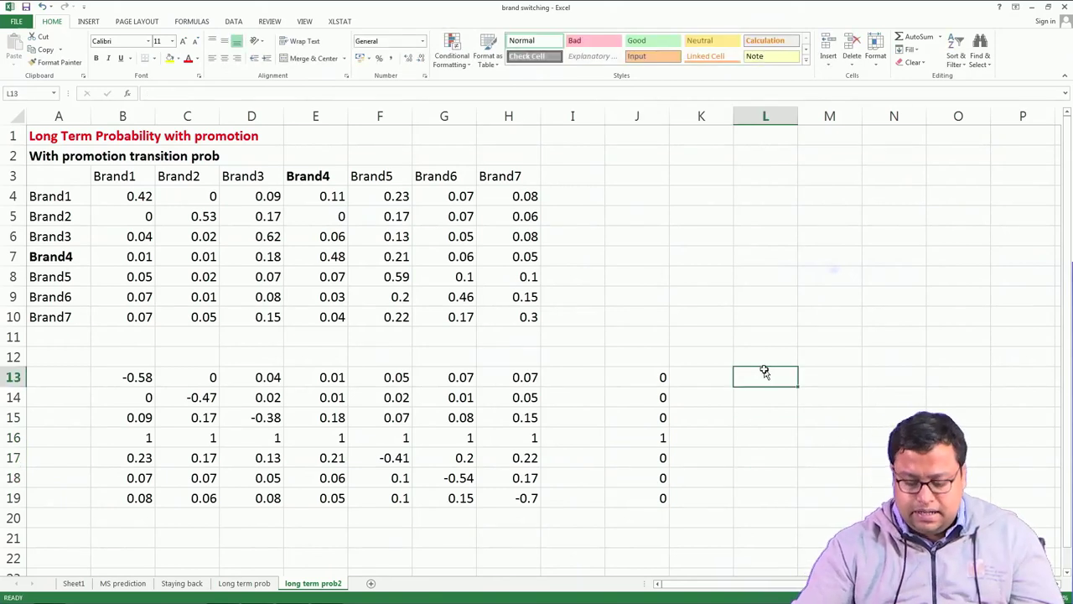
left_click_drag(782, 371, 785, 499)
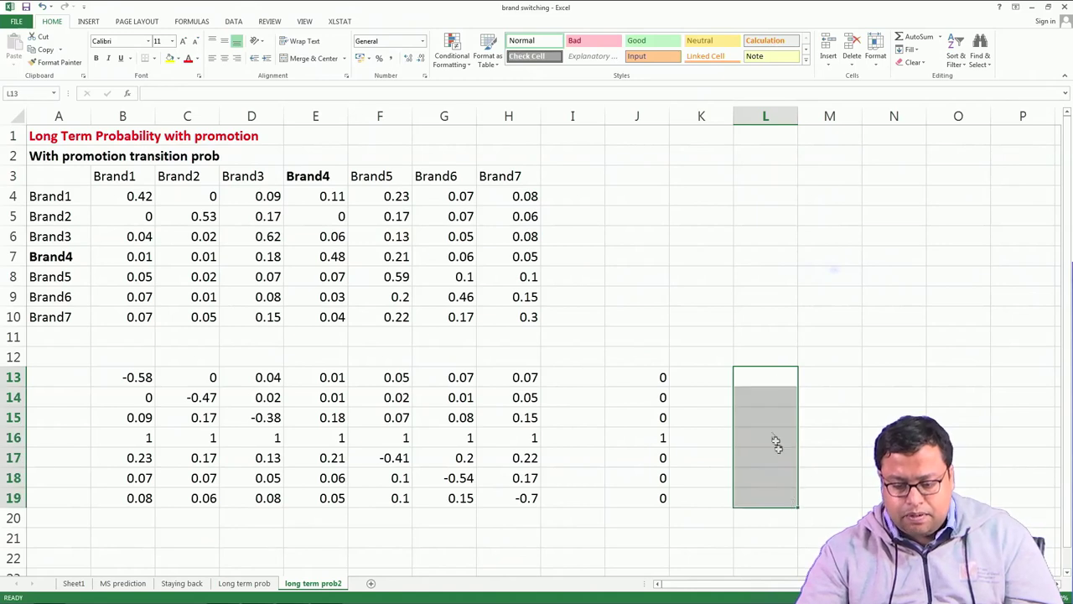
left_click(760, 380)
type("=")
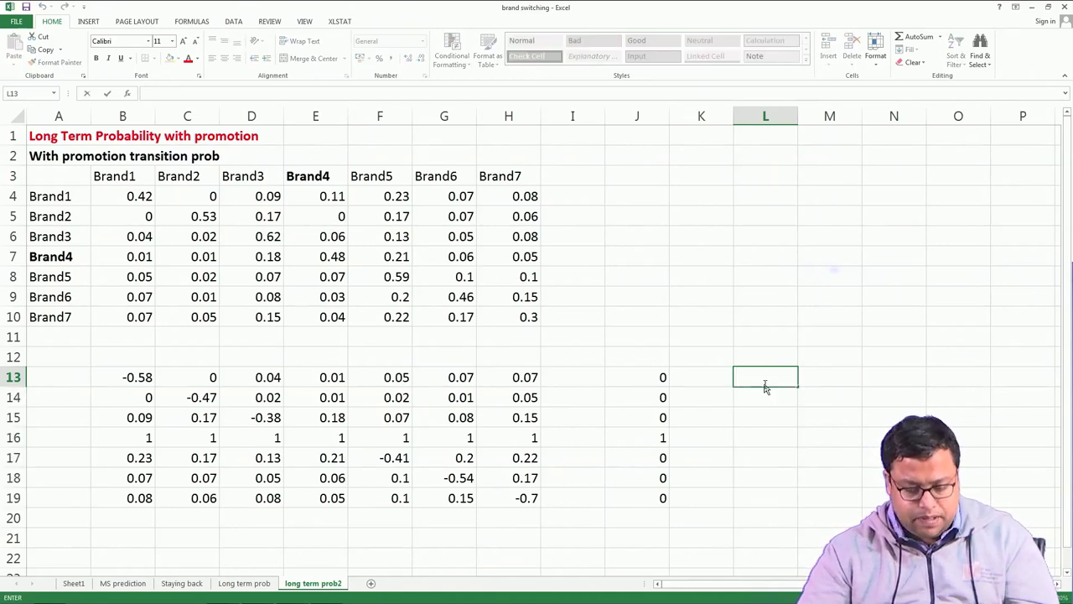
key("Escape")
Solve the with-promotion equations in L13:L19 with the array formula =MMULT(MINVERSE(B13:H19),J13:J19).
left_click_drag(766, 379, 769, 496)
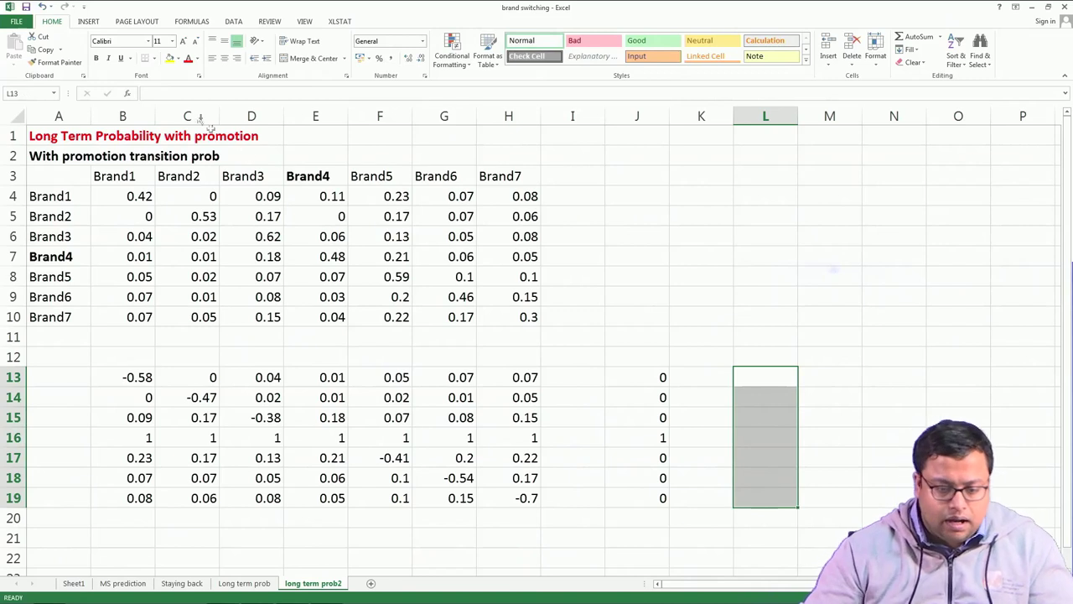
left_click(182, 92)
type("=mmult(")
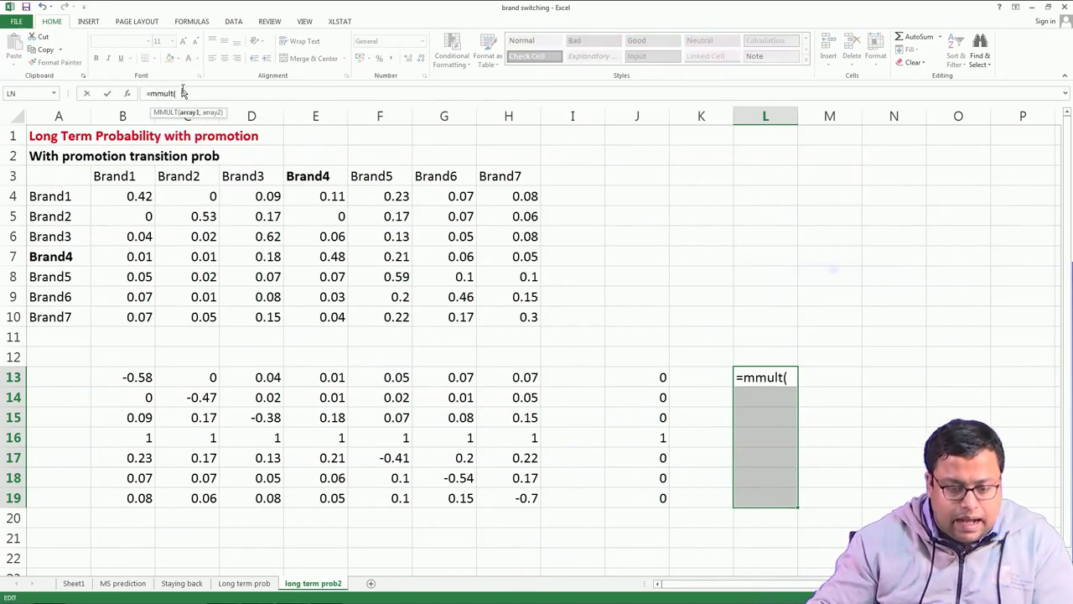
type("minv")
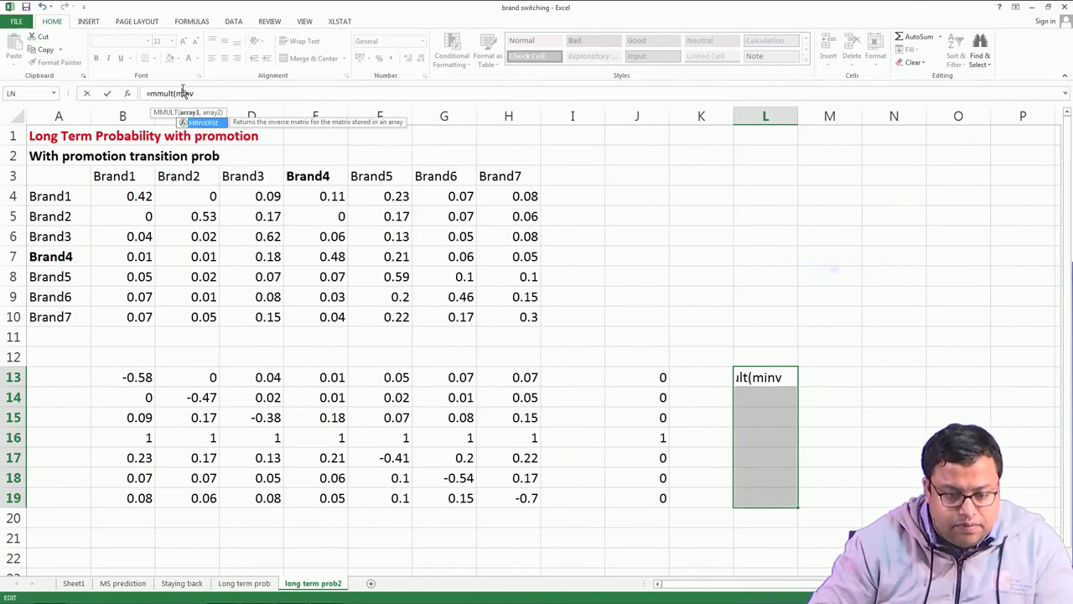
key("Tab")
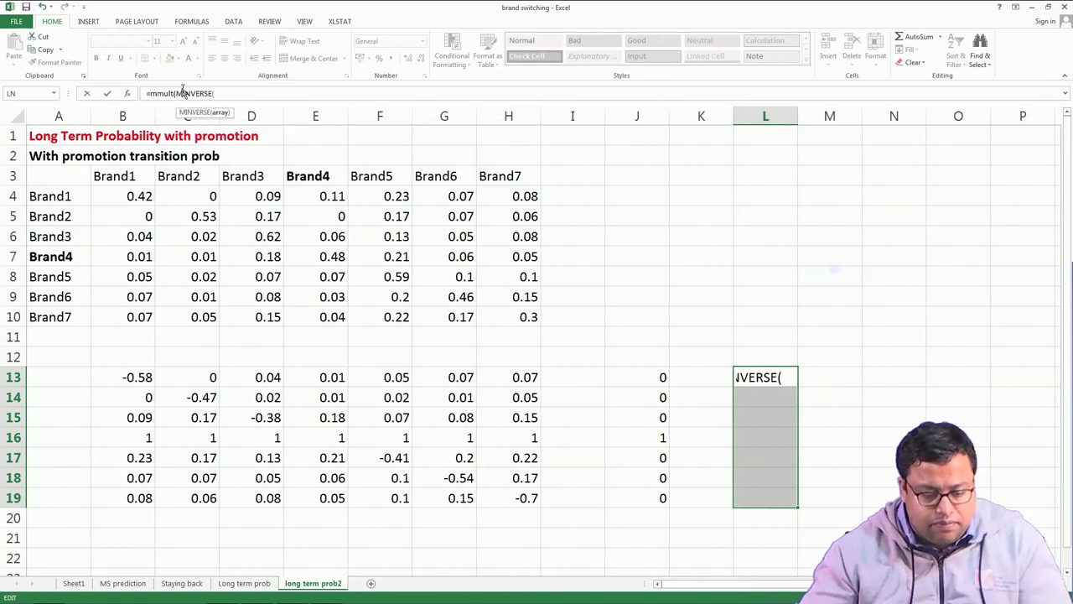
left_click_drag(137, 377, 508, 495)
type(",")
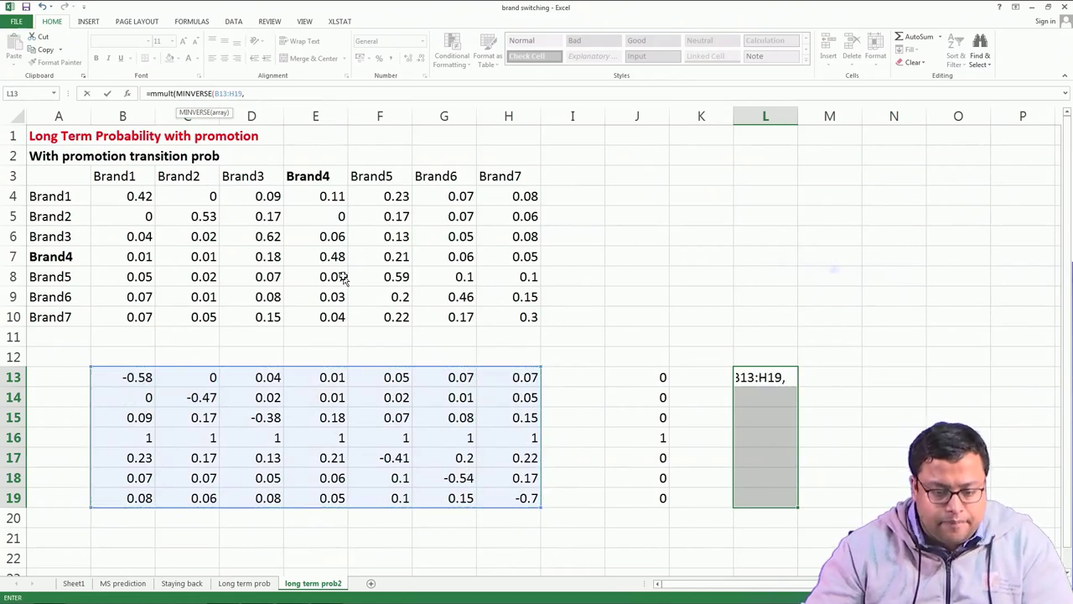
key("BackSpace")
type("),")
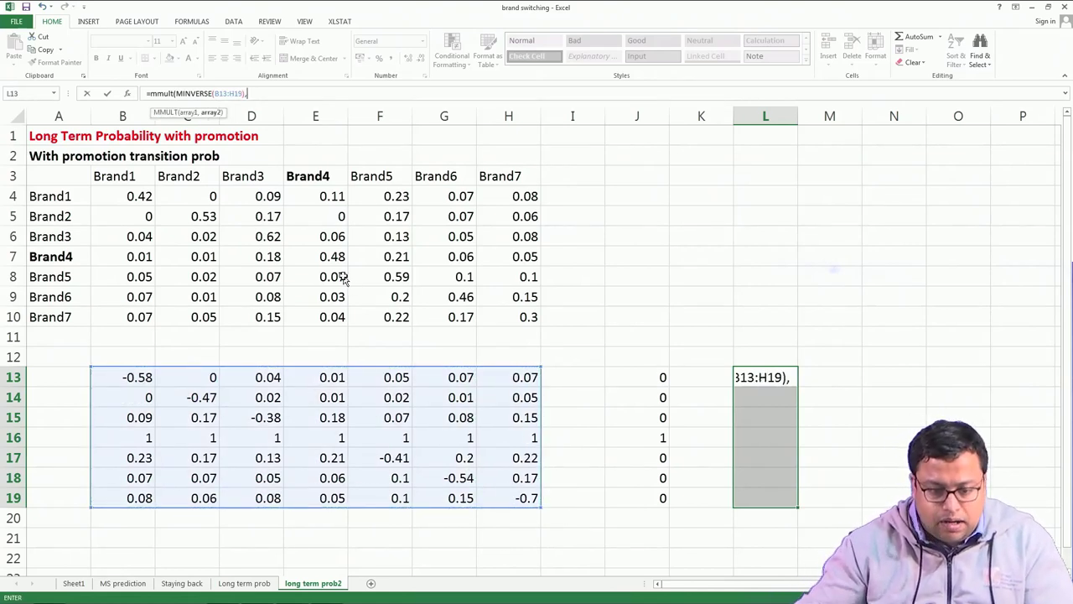
left_click_drag(658, 378, 663, 508)
type(")")
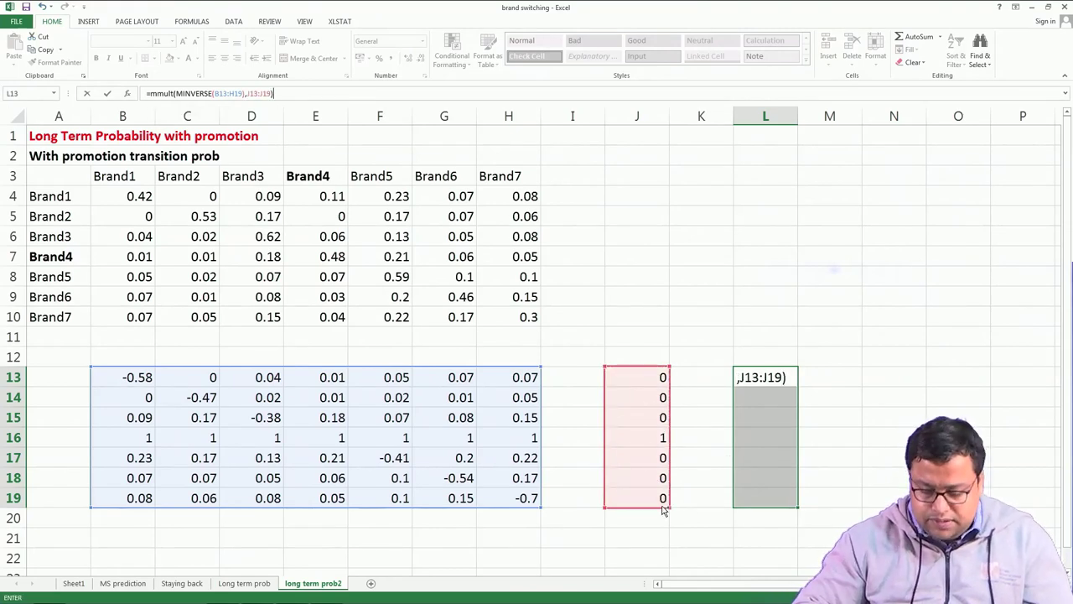
key("ctrl+shift+Return")
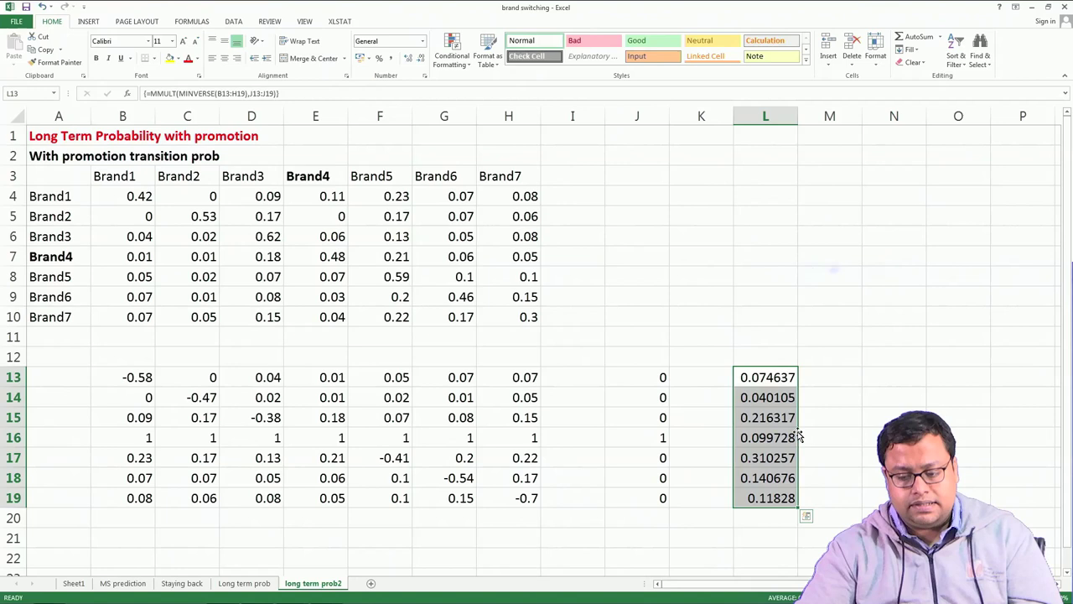
Copy the with-promotion probabilities as values into N13:N19 of the Long term prob sheet and compare Brand4's two probabilities.
key("ctrl+c")
left_click(244, 582)
left_click(1000, 408)
right_click(1000, 407)
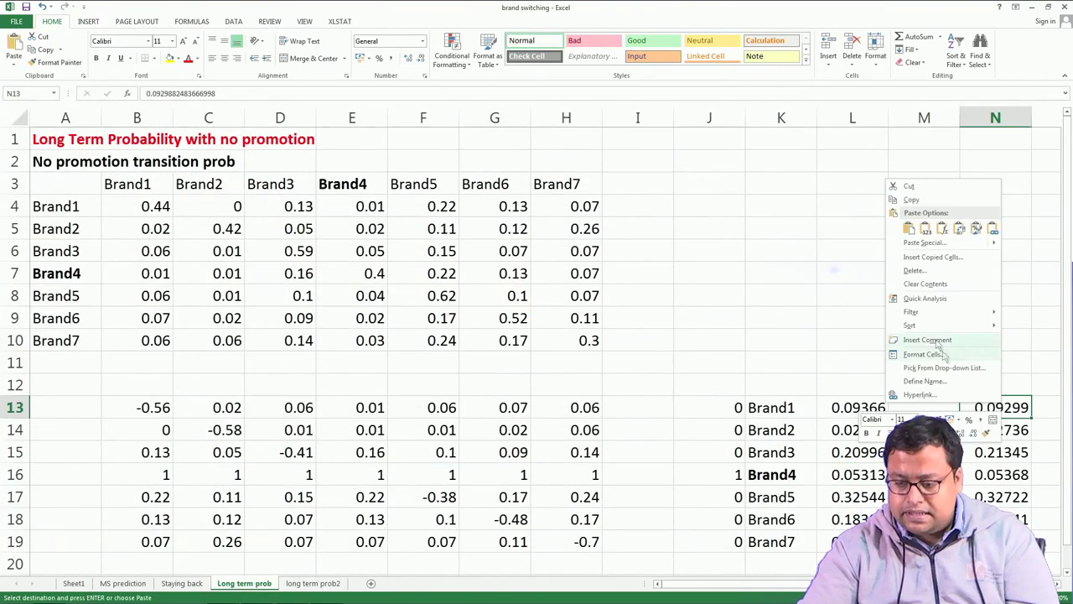
left_click(926, 228)
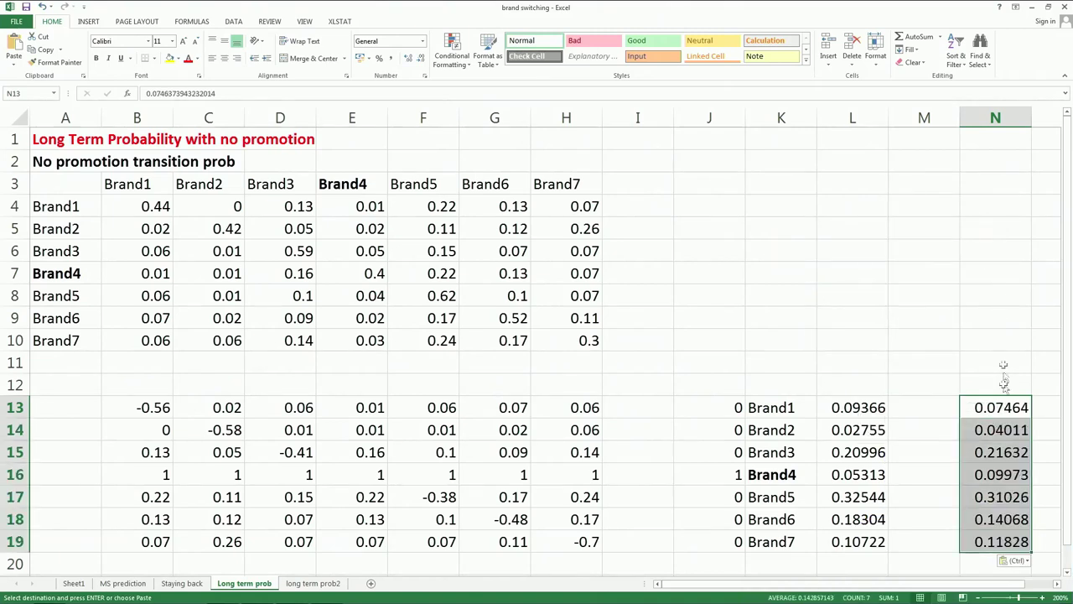
left_click(867, 474)
left_click(1012, 475)
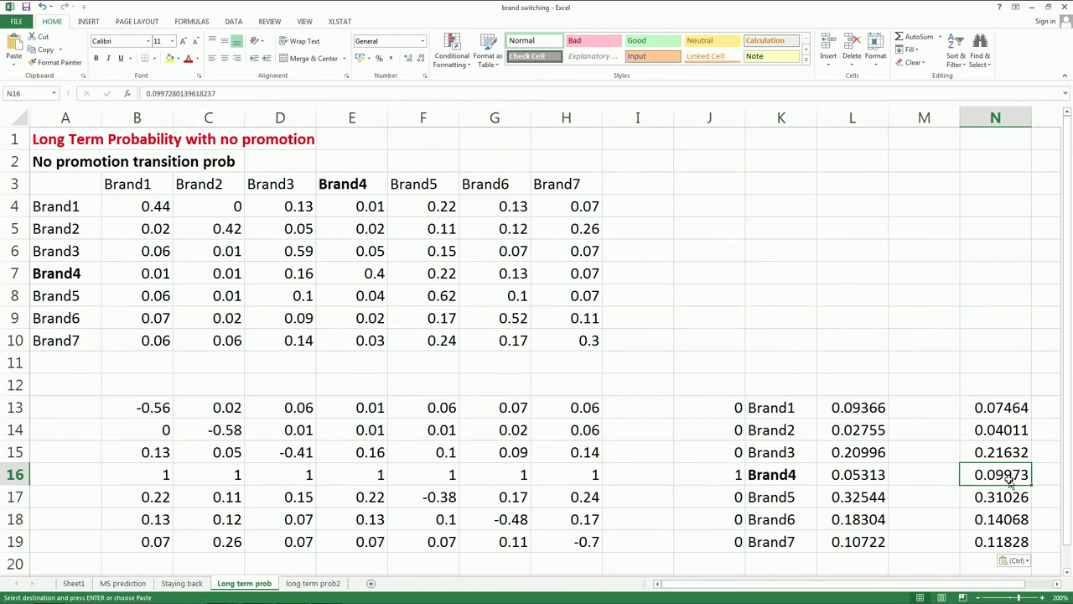
left_click(872, 482)
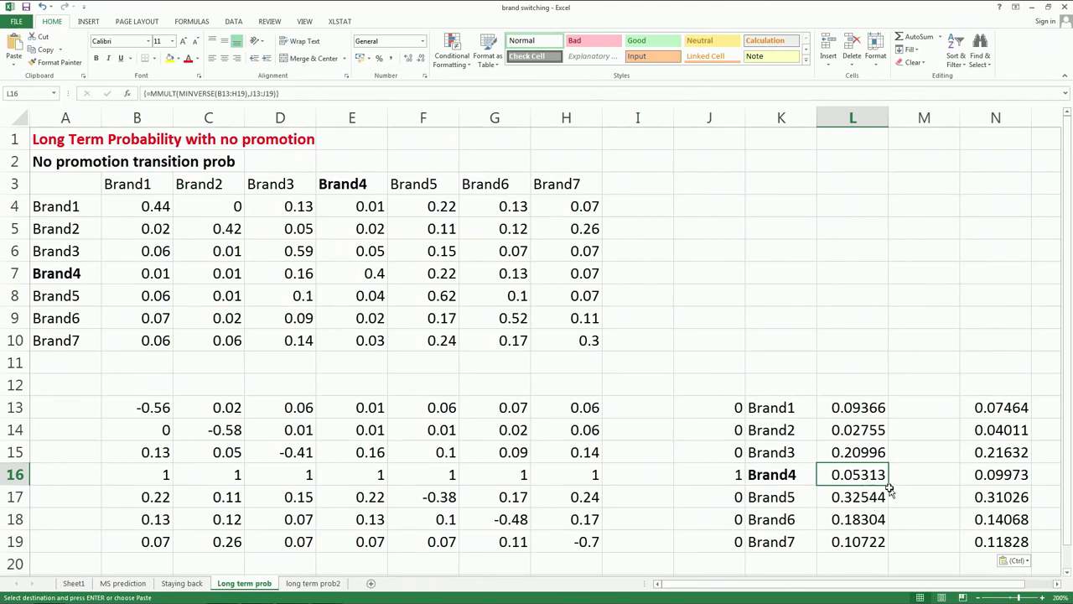
Add a new worksheet after long term prob2 and name it promotions.
left_click(371, 584)
mouse_move(369, 587)
left_mouse_down()
mouse_move(310, 586)
mouse_move(323, 568)
mouse_move(388, 575)
left_mouse_up()
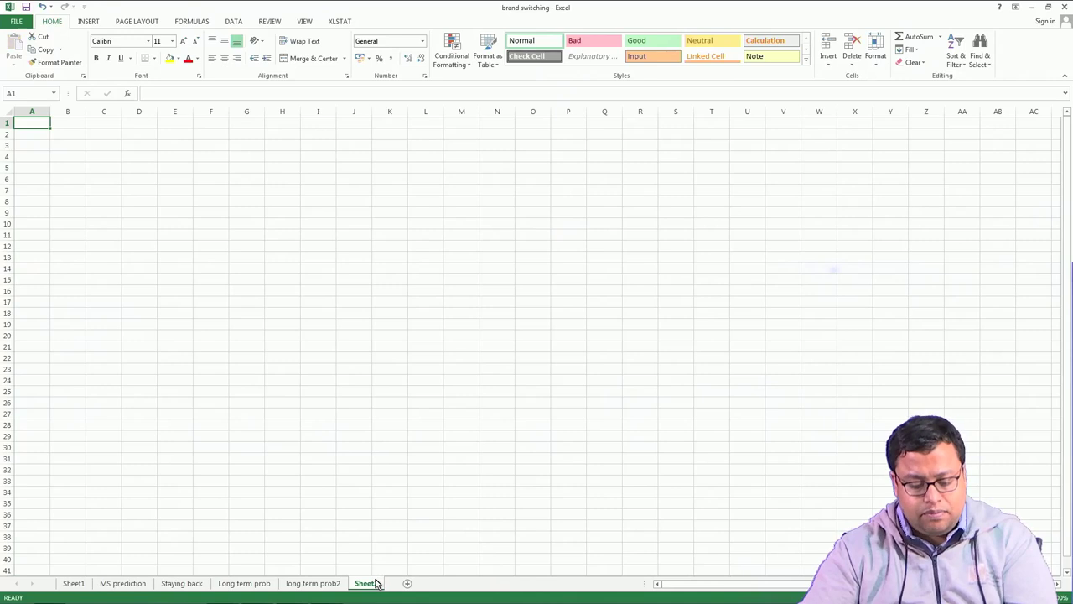
right_click(375, 582)
left_click(405, 475)
type("B")
type("romotions")
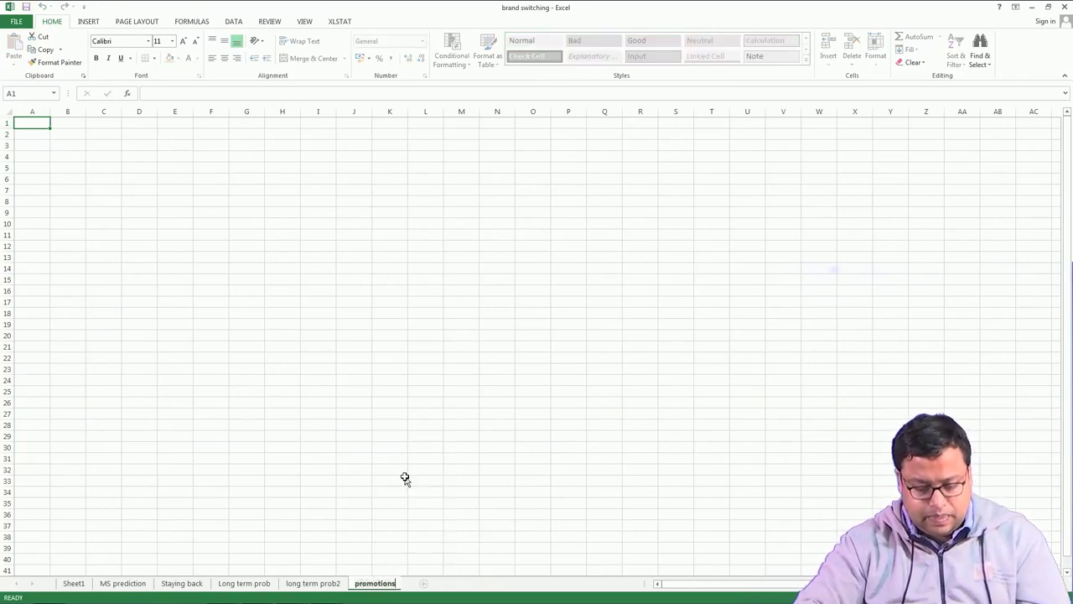
key("Return")
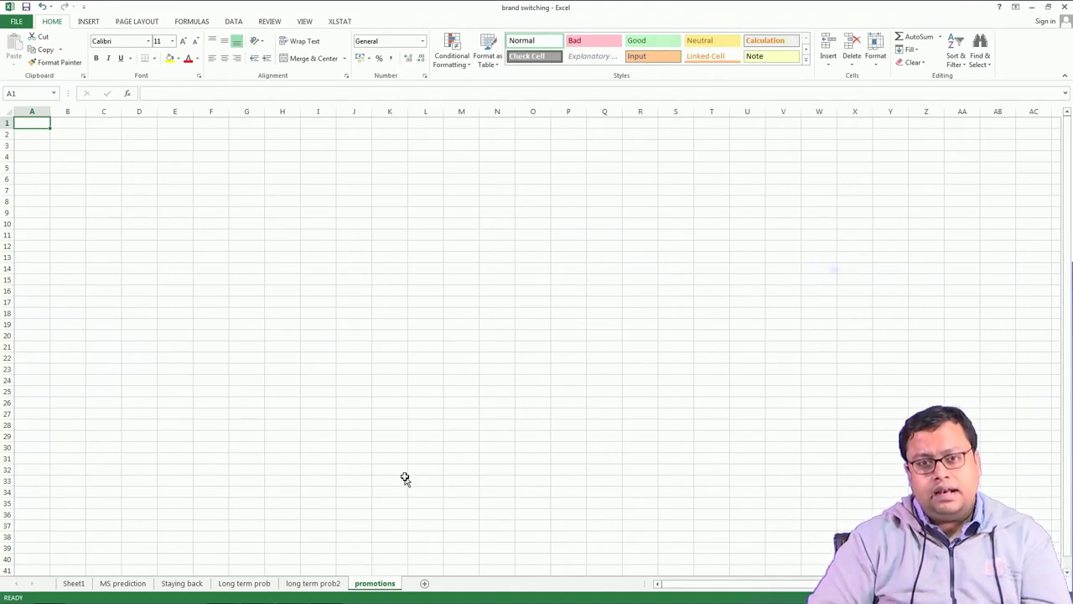
Look up Brand4's average no-promotion price on Sheet1 and begin cell C3 of the promotions sheet with 0.045*.
left_click(102, 585)
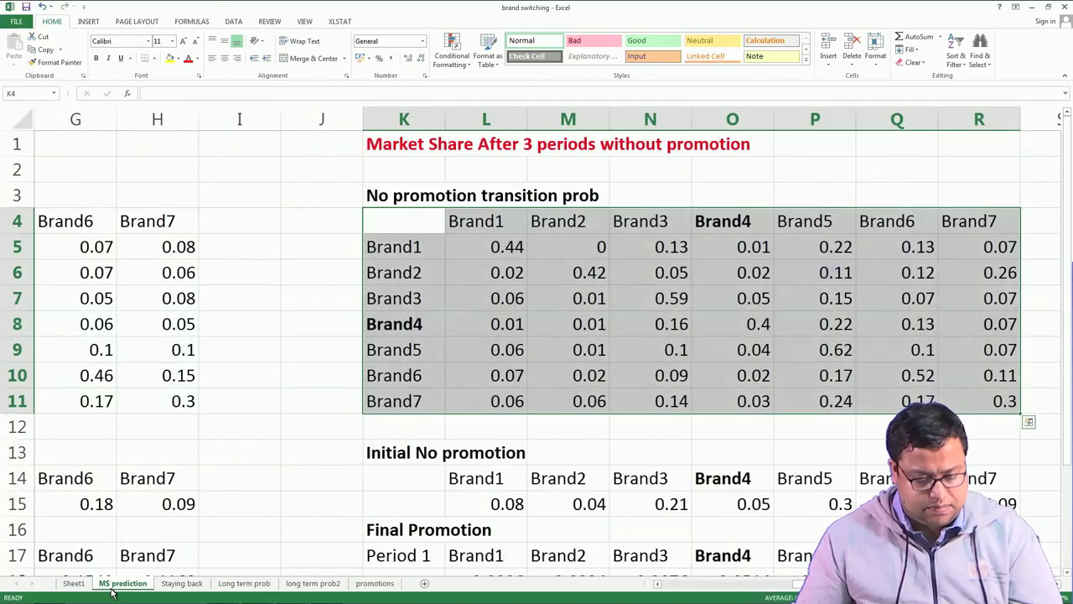
left_click(84, 584)
left_click(351, 481)
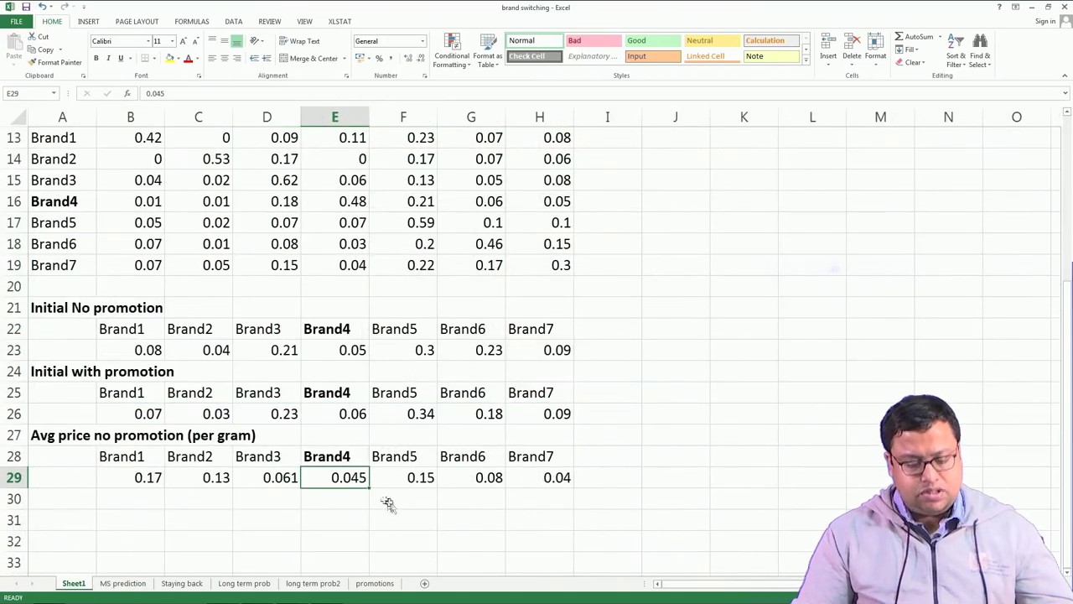
left_click(391, 583)
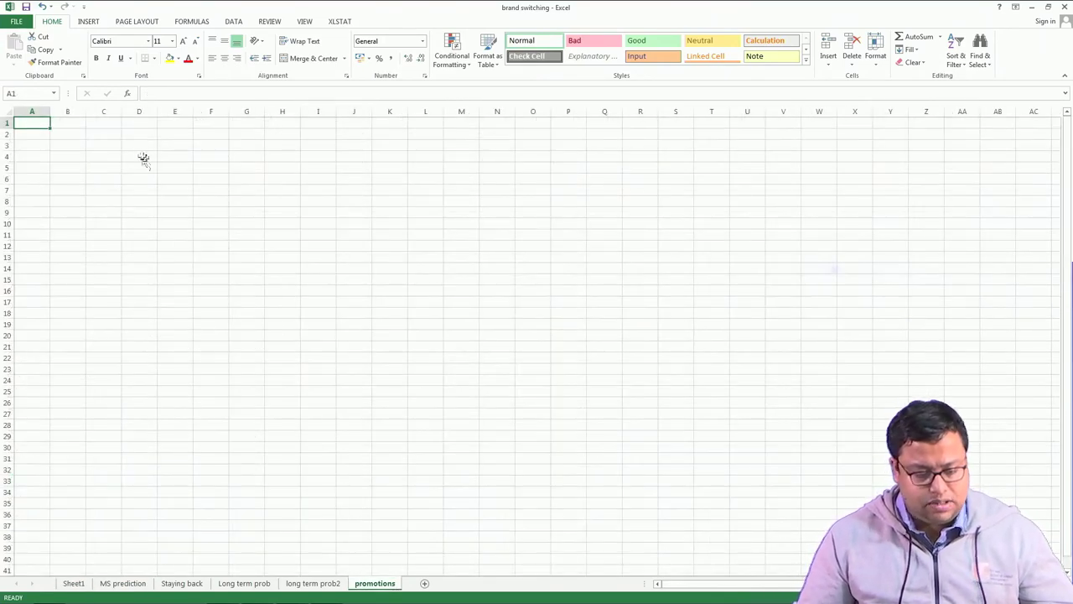
left_click(99, 147)
type("0.")
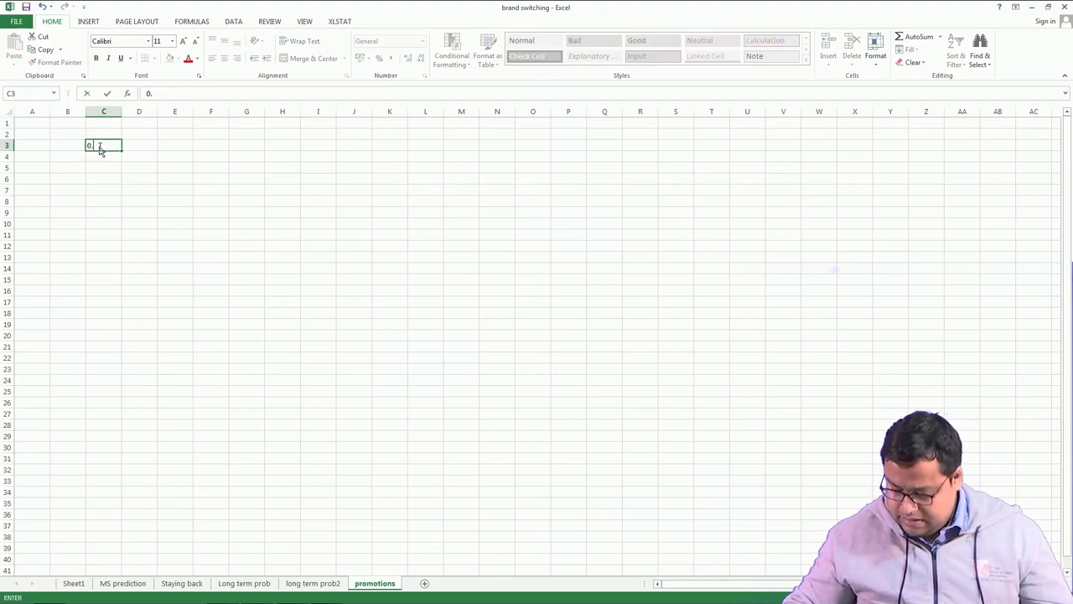
type("5")
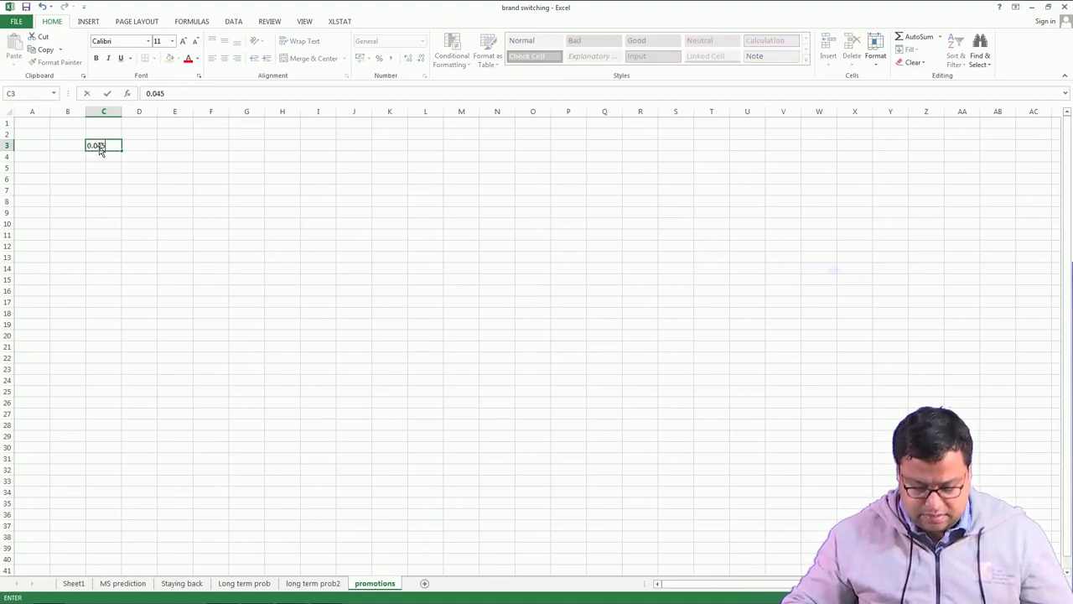
type("*")
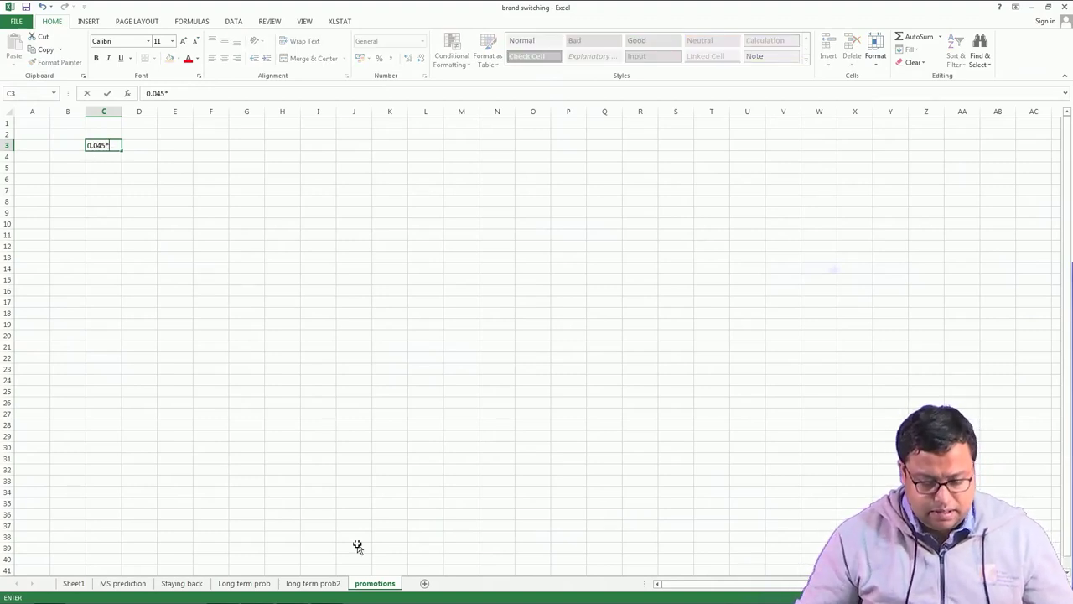
Check Brand4's no-promotion probability on the Long term prob sheet and complete C3 on promotions as =0.045*0.053.
left_click(260, 586)
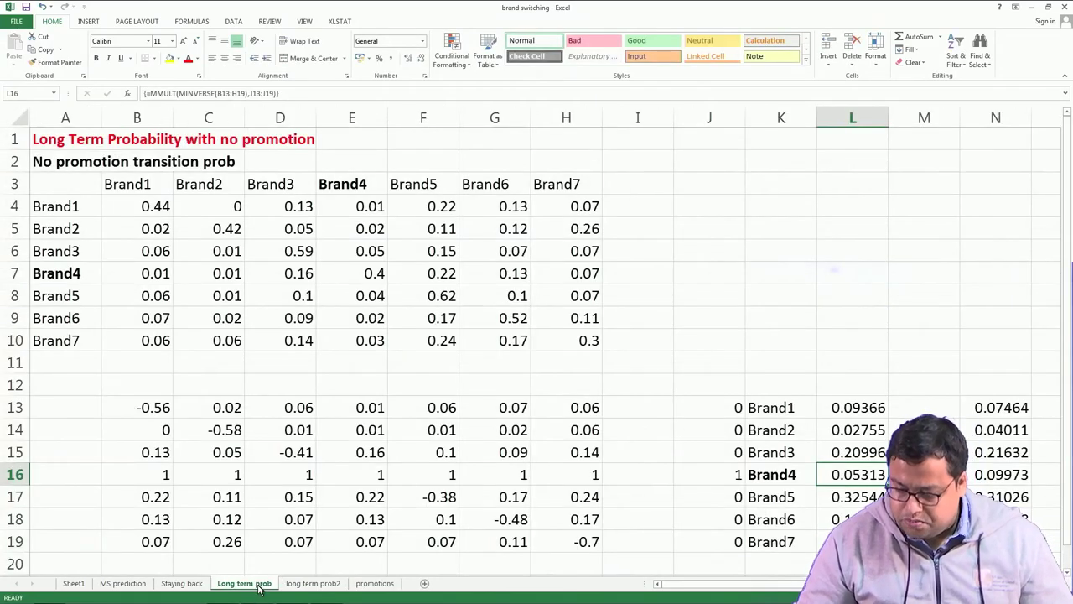
left_click(375, 585)
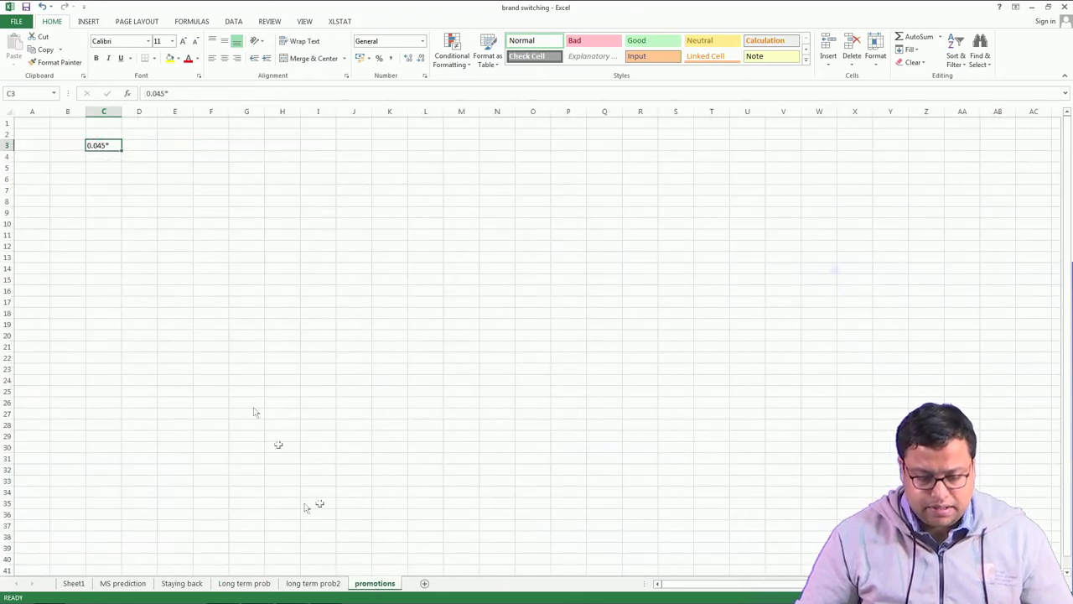
left_click(182, 94)
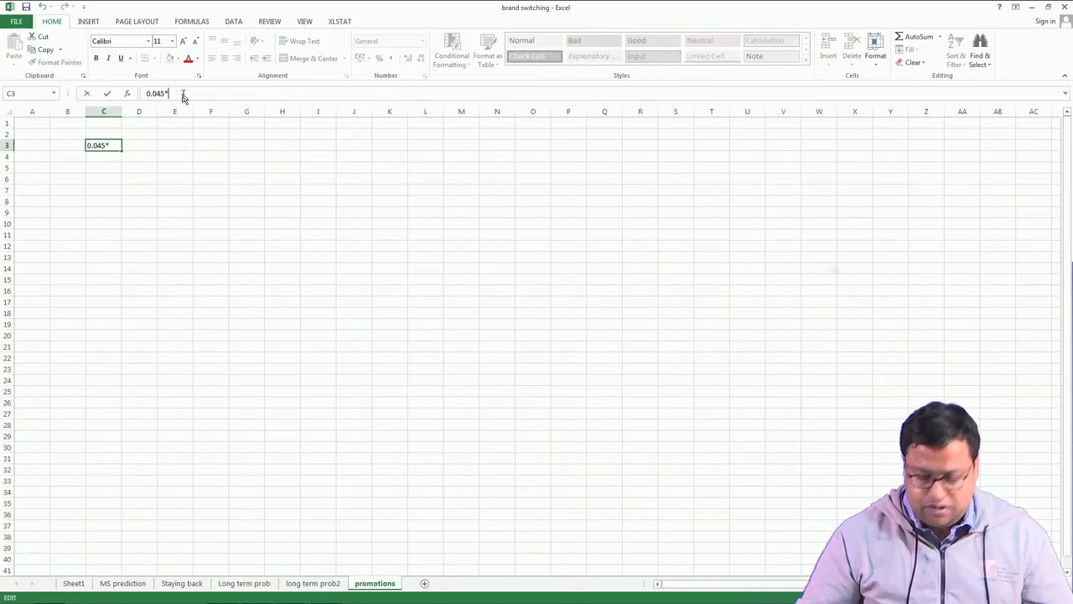
type("0.053")
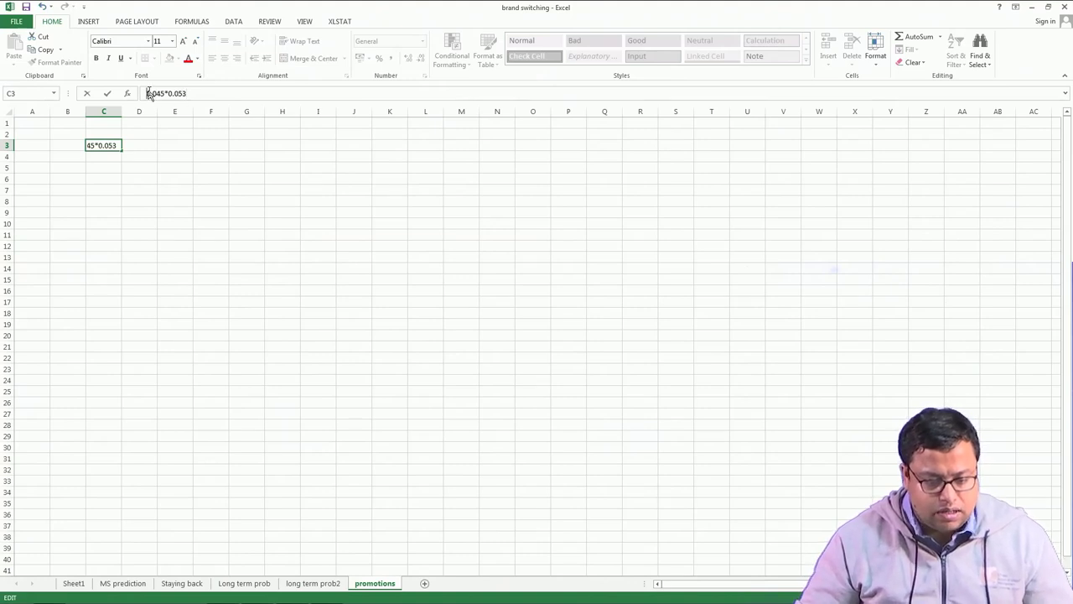
left_click(149, 94)
type("=")
key("Return")
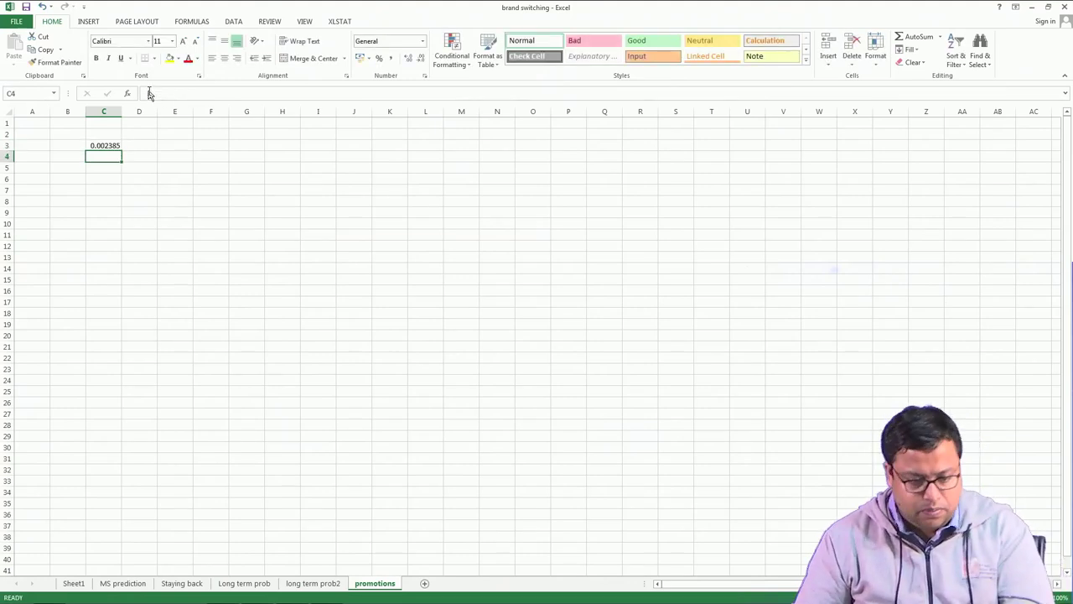
left_click(181, 146)
type("=")
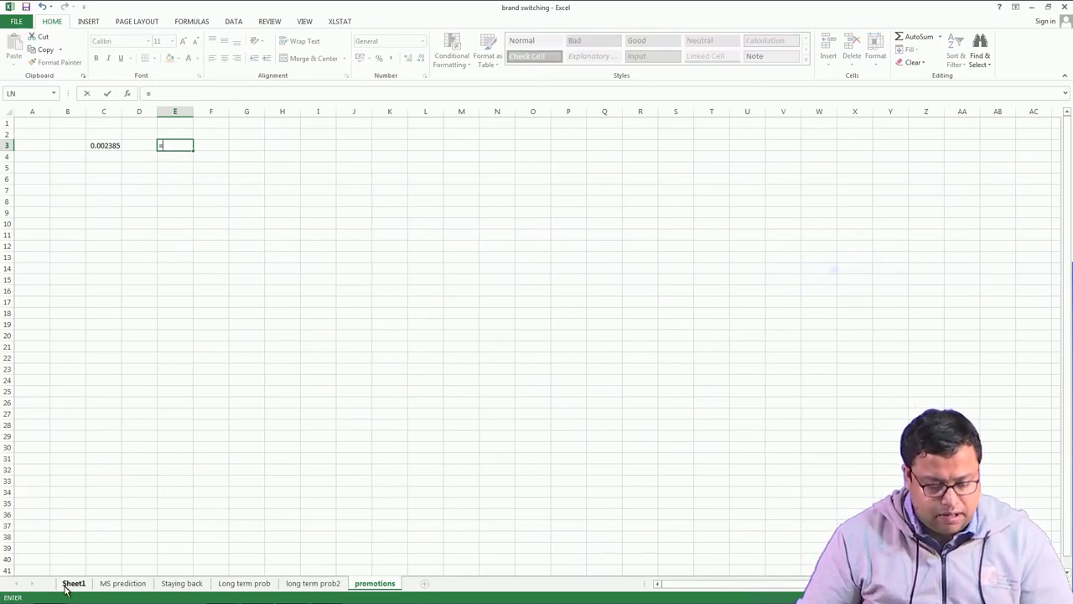
left_click(68, 584)
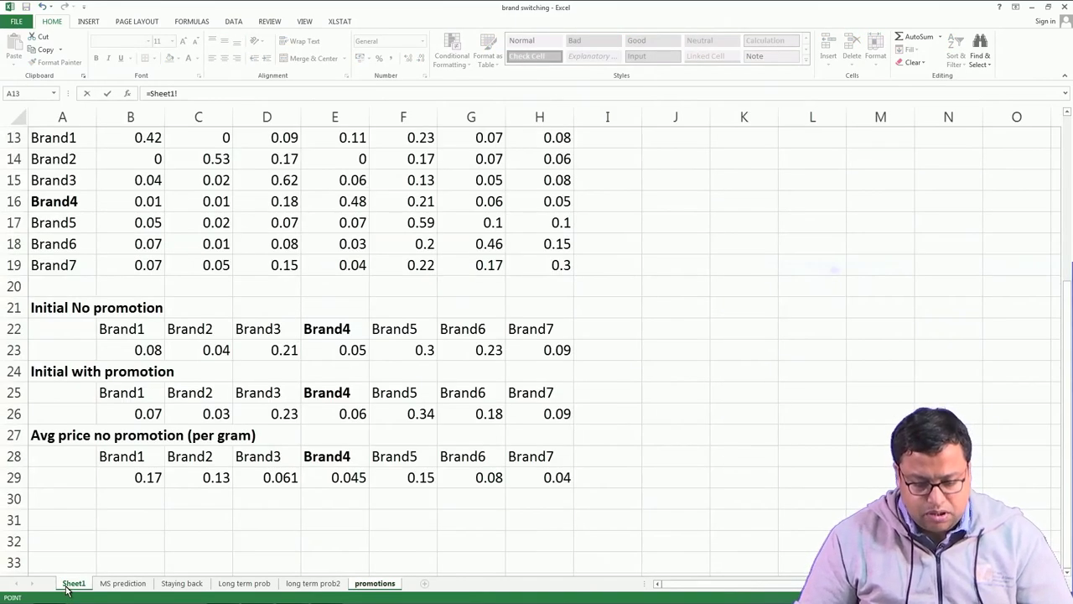
left_click(325, 585)
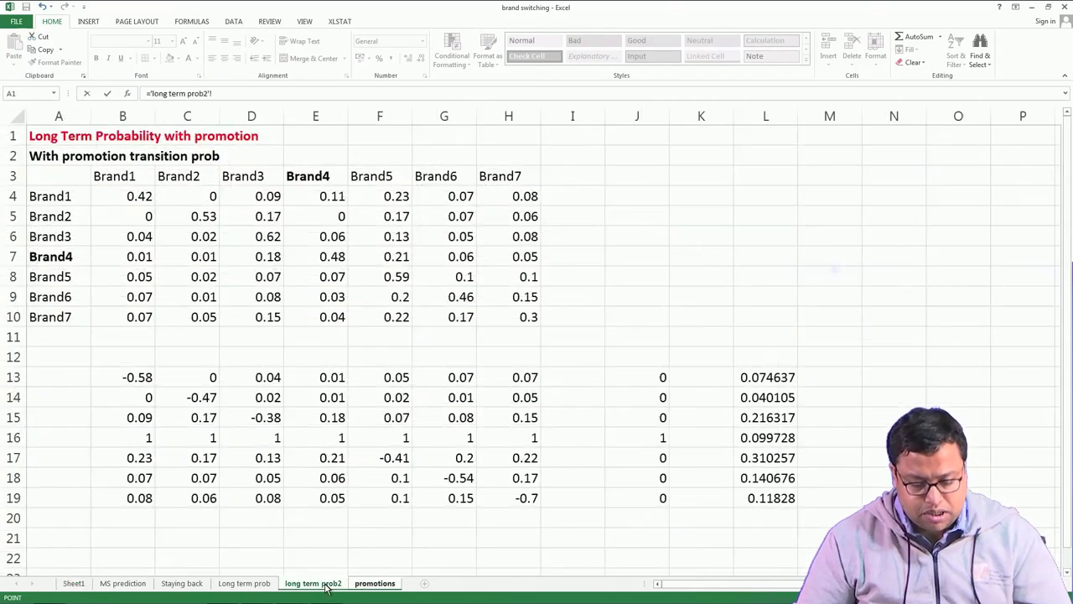
left_click(784, 437)
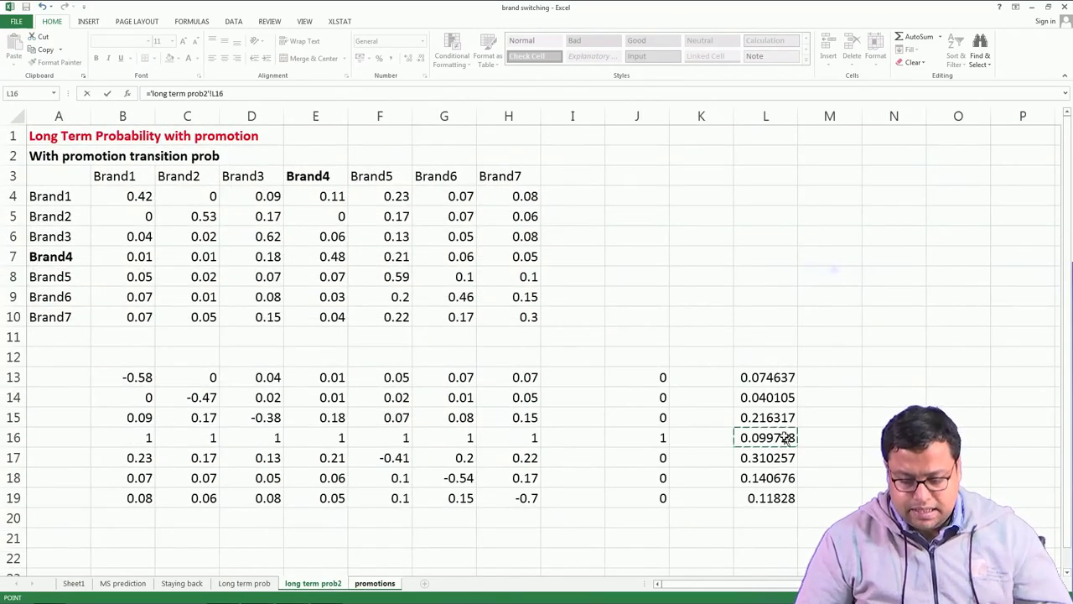
key("Escape")
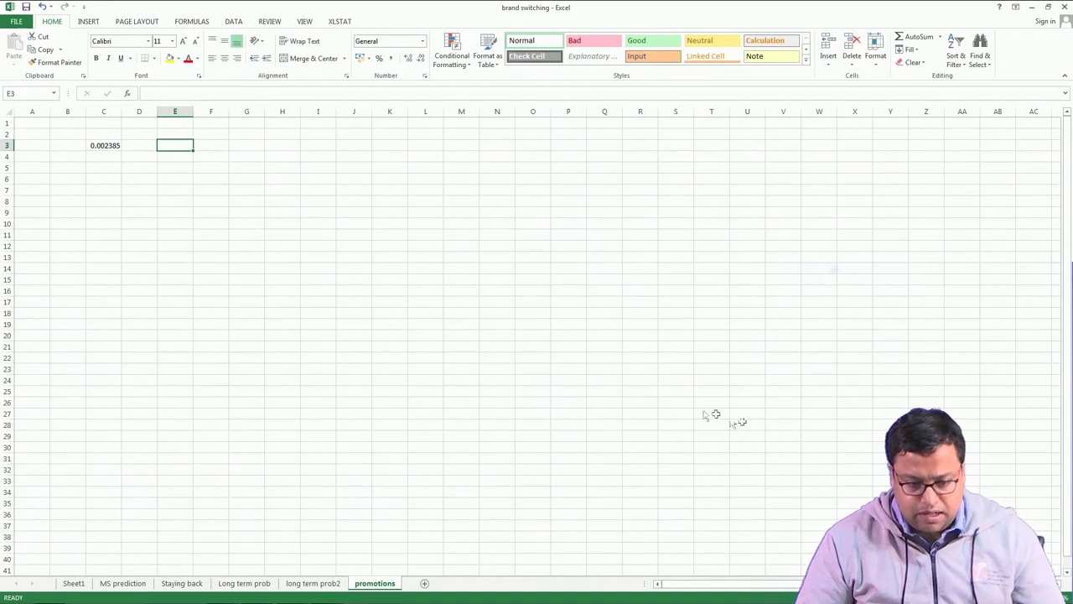
Calculate Brand4's with-promotion revenue in E3 with the formula =0.09973*0.045*0.8.
type("=")
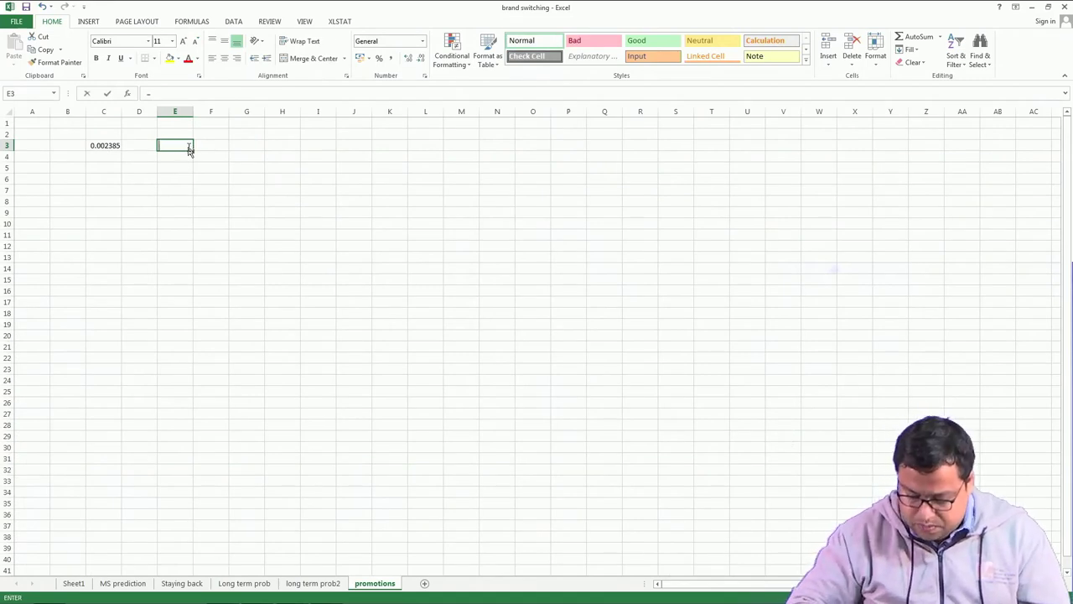
type("0.0997")
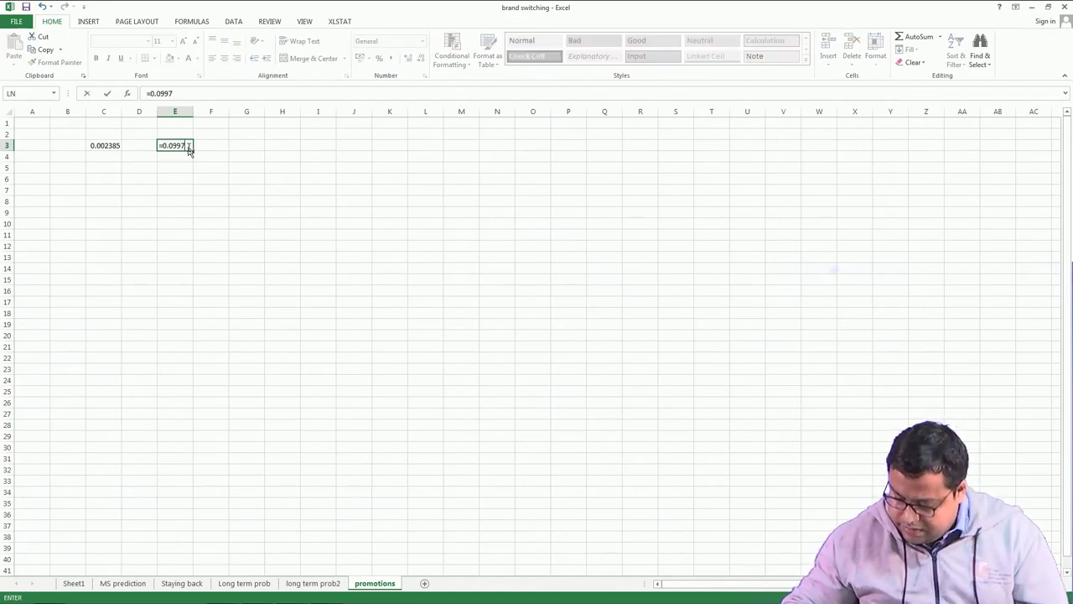
type("3*")
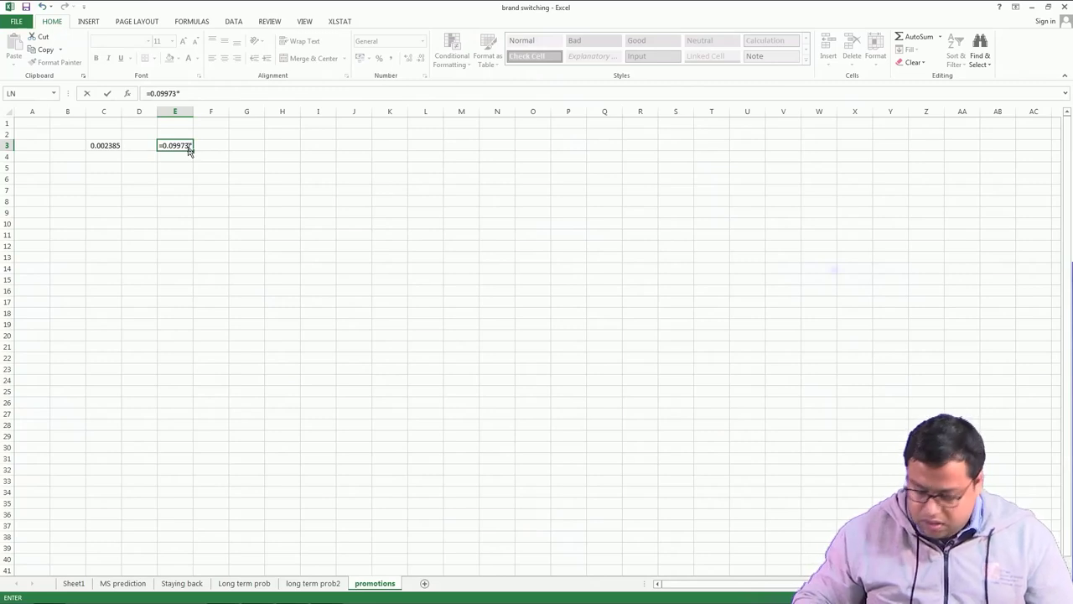
type("0.0")
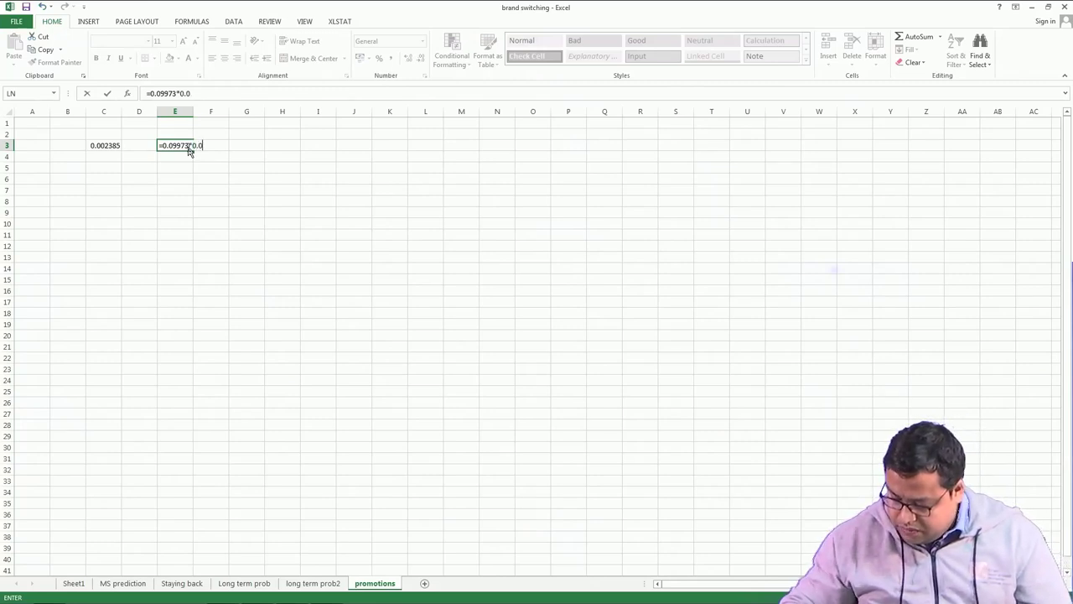
type("45*.8")
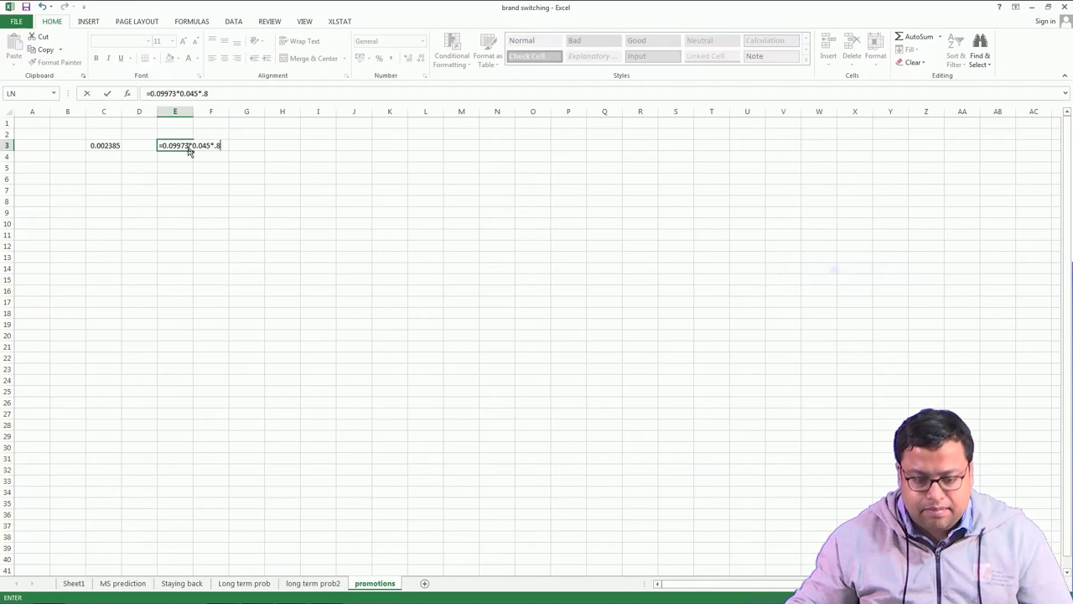
key("Return")
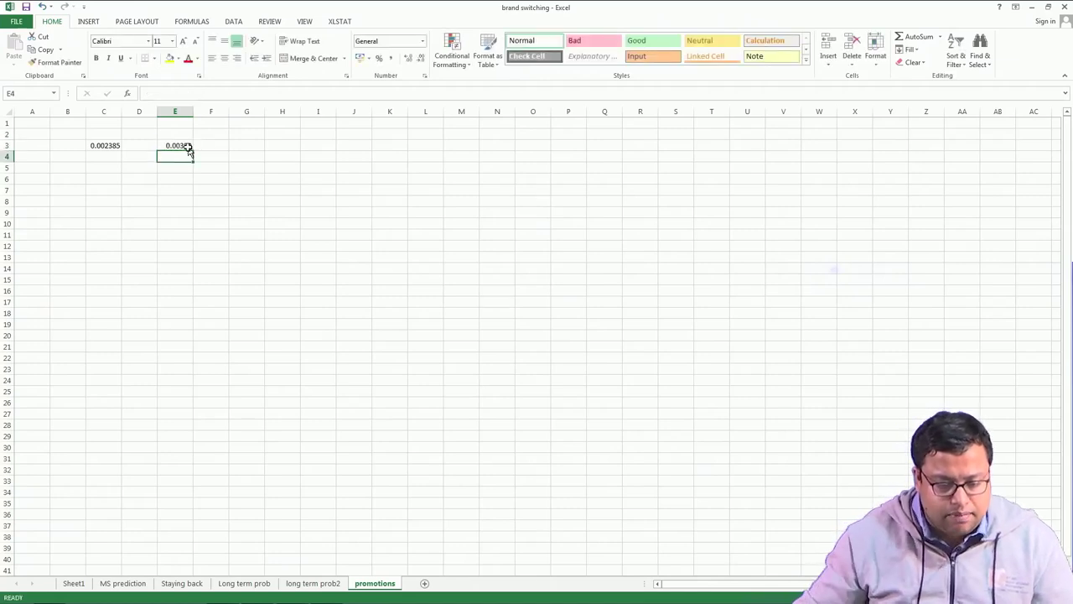
left_click(189, 146)
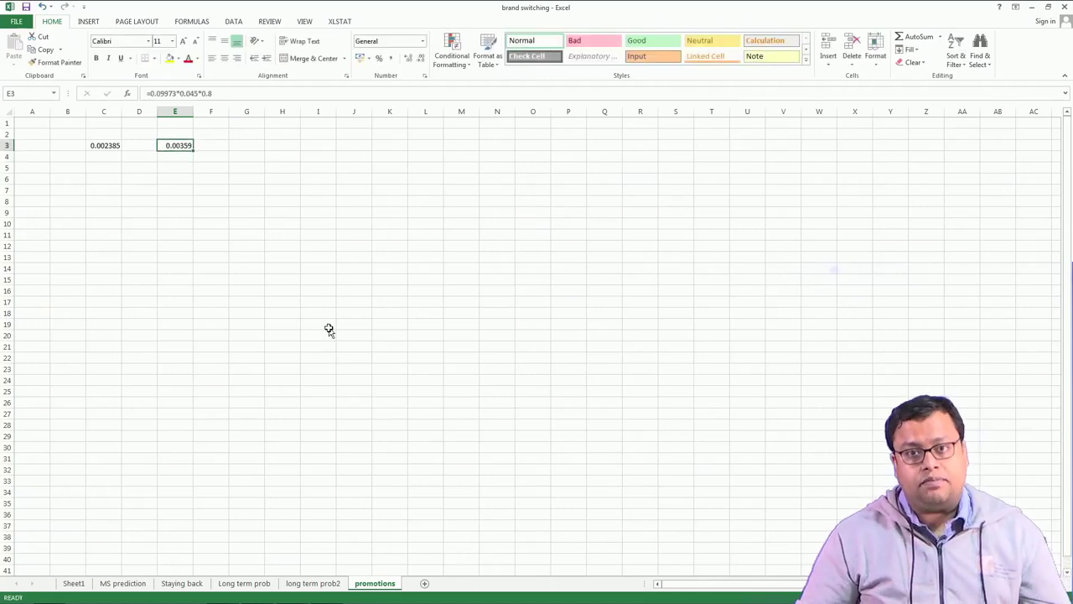